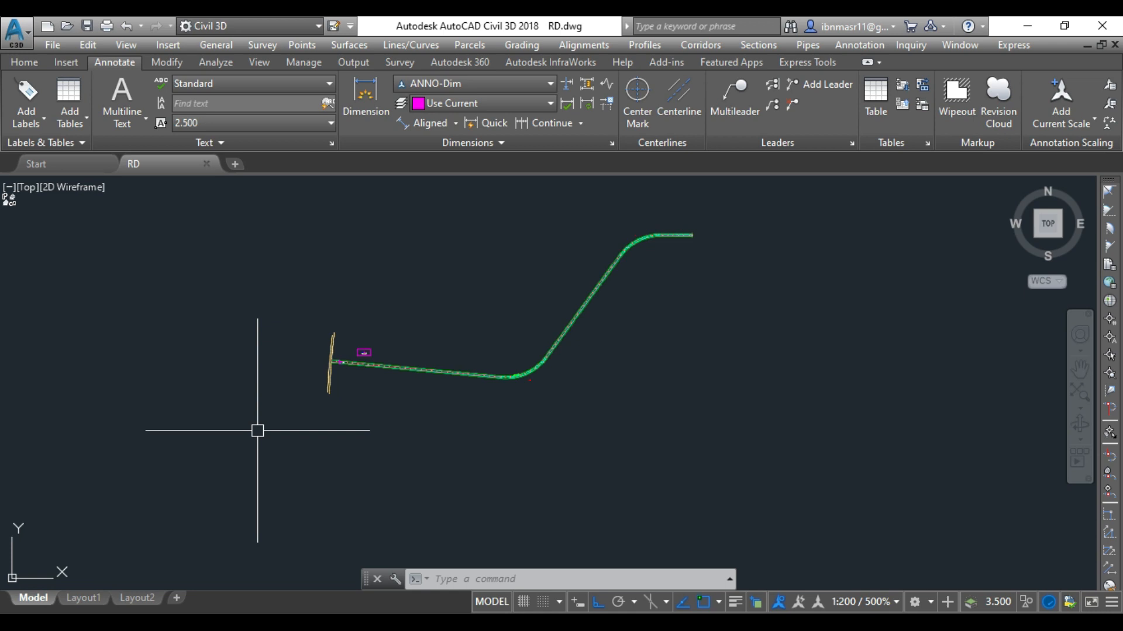
Step: Examine the road plan near its start, including the station labels, elevation labels and lane and shoulder width dimensions
{"action": "scroll", "coordinate": [282, 387], "scroll_direction": "up", "scroll_amount": 4}
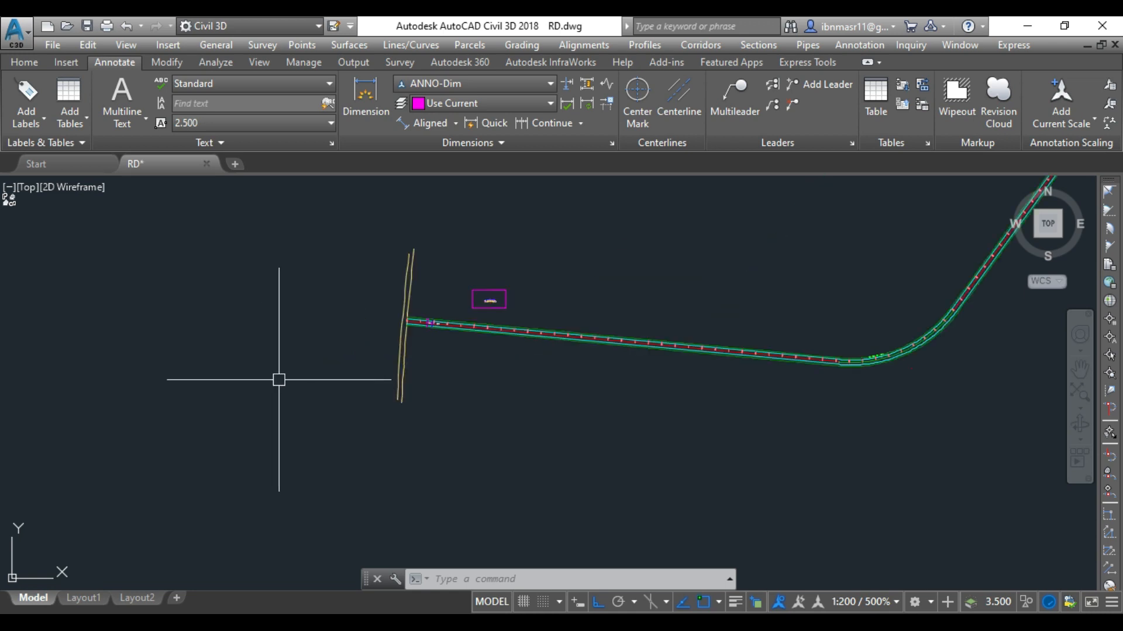
{"action": "scroll", "coordinate": [433, 286], "scroll_direction": "up", "scroll_amount": 4}
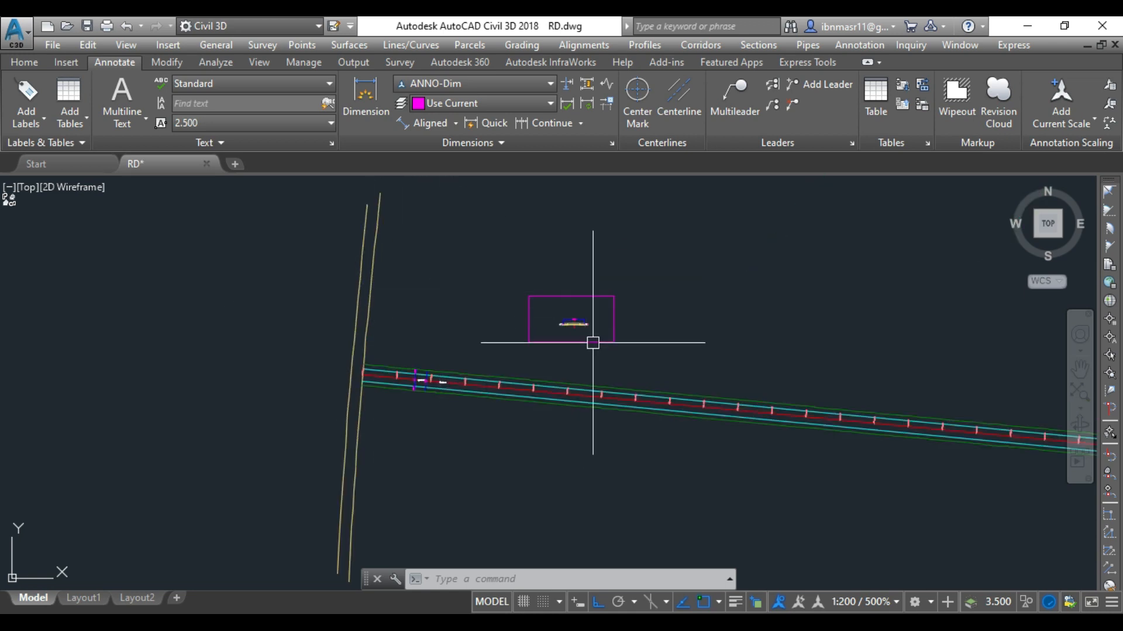
{"action": "scroll", "coordinate": [504, 379], "scroll_direction": "up", "scroll_amount": 6}
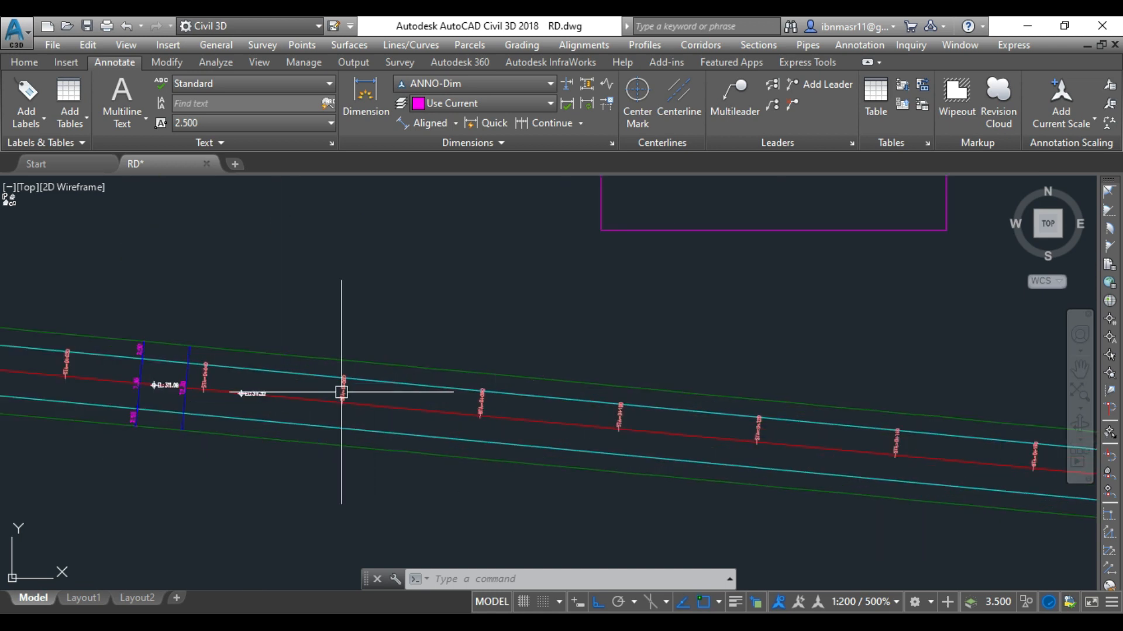
{"action": "scroll", "coordinate": [353, 433], "scroll_direction": "down", "scroll_amount": 4}
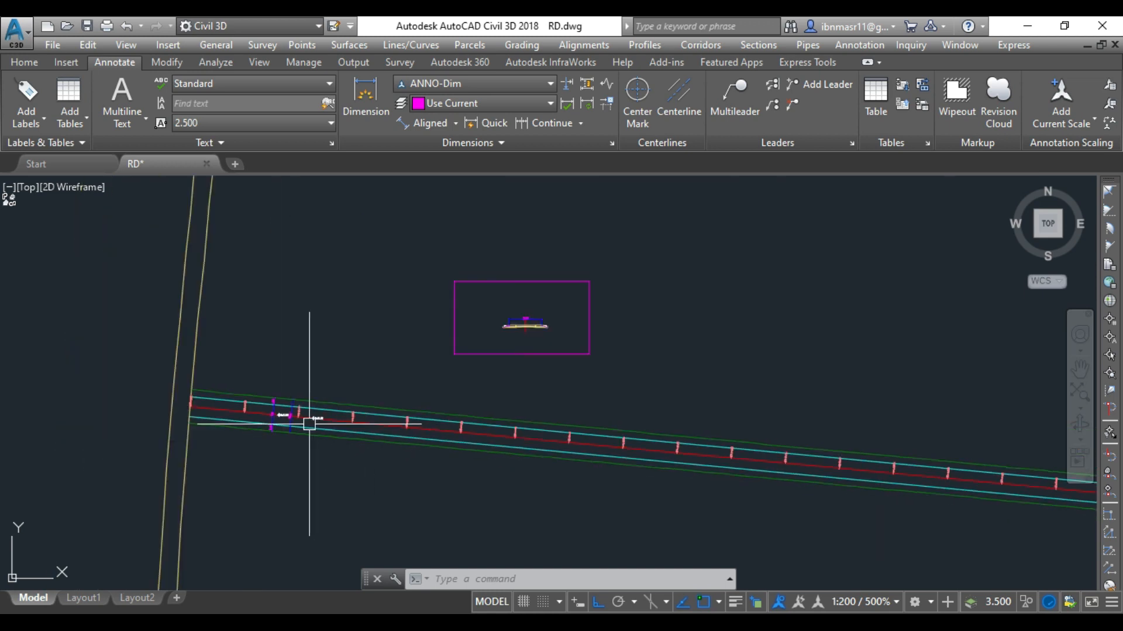
{"action": "scroll", "coordinate": [309, 424], "scroll_direction": "down", "scroll_amount": 4}
{"action": "scroll", "coordinate": [536, 482], "scroll_direction": "down", "scroll_amount": 4}
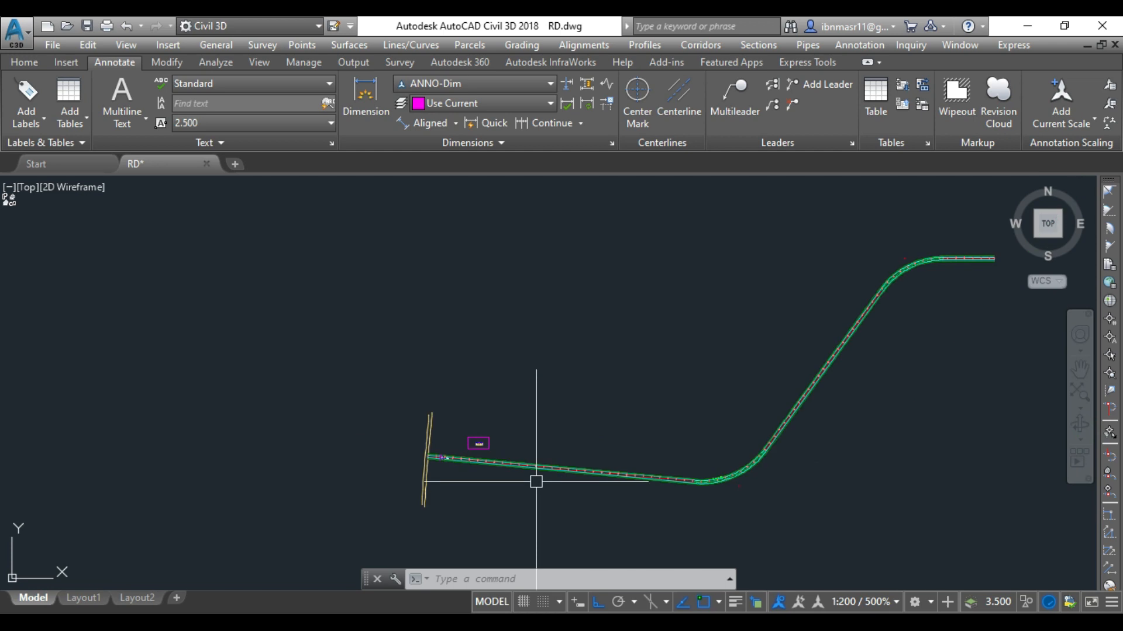
{"action": "scroll", "coordinate": [441, 458], "scroll_direction": "up", "scroll_amount": 12}
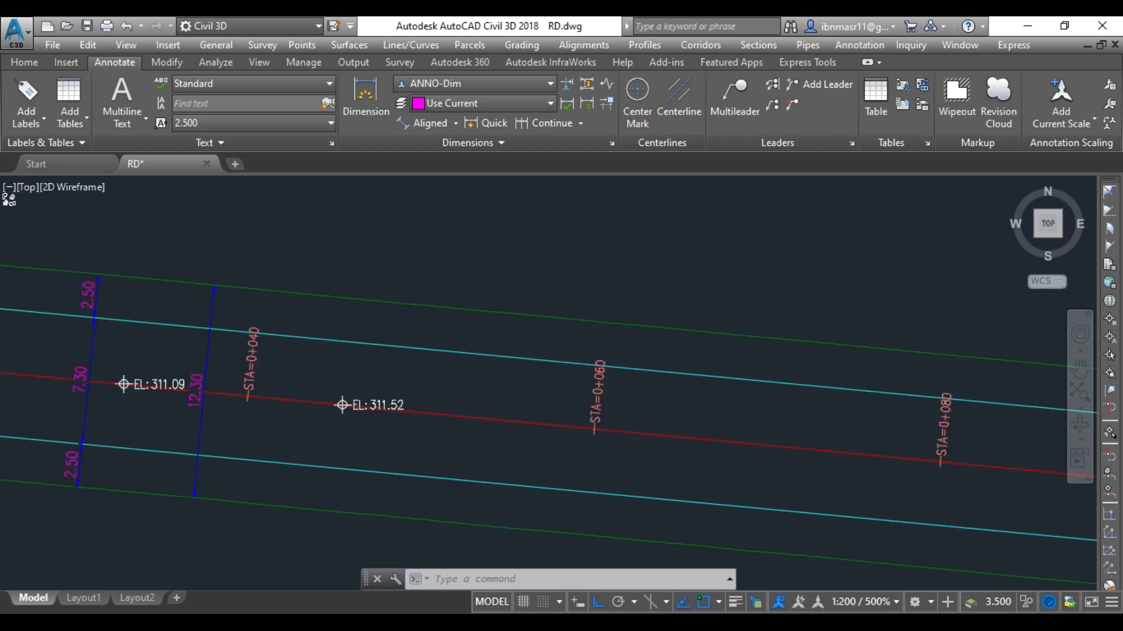
{"action": "scroll", "coordinate": [479, 360], "scroll_direction": "down", "scroll_amount": 2}
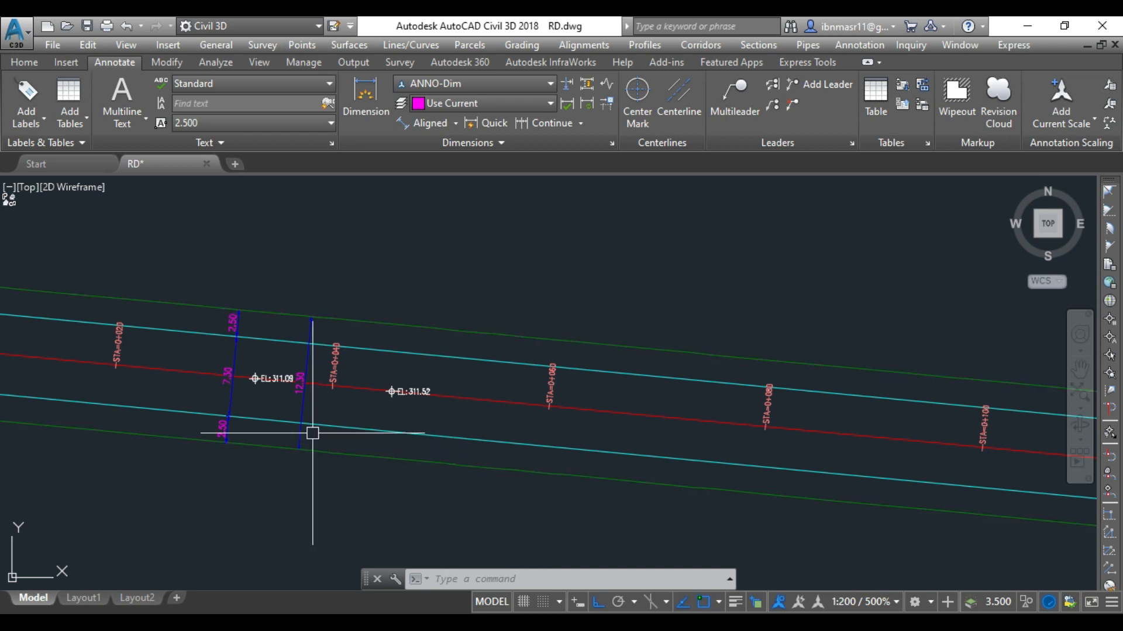
{"action": "scroll", "coordinate": [269, 380], "scroll_direction": "up", "scroll_amount": 5}
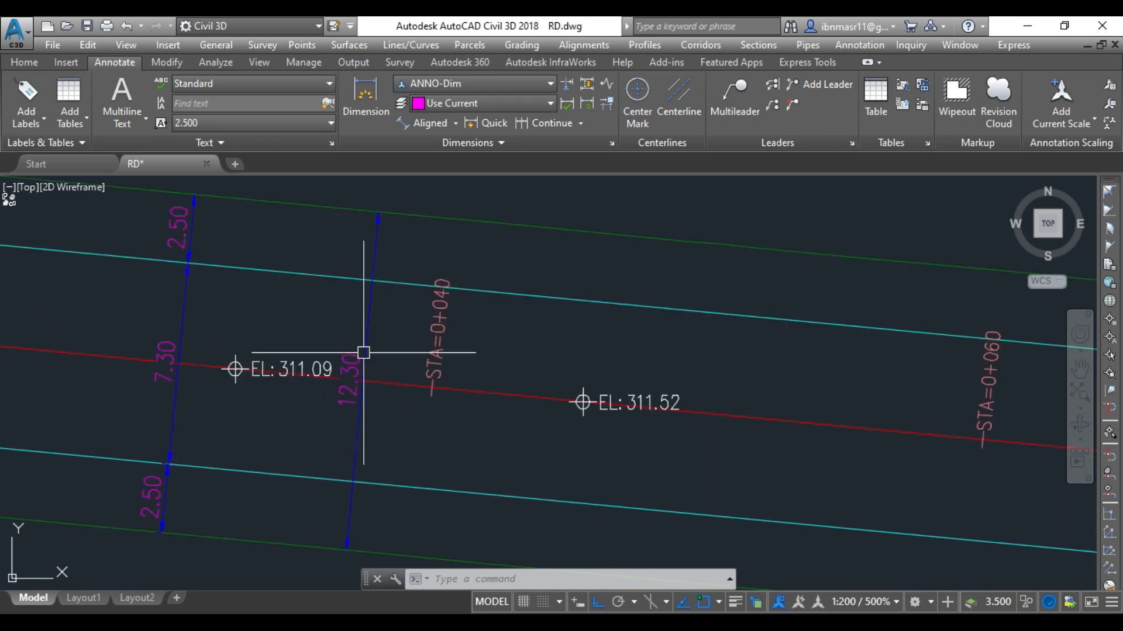
{"action": "left_click", "coordinate": [358, 427]}
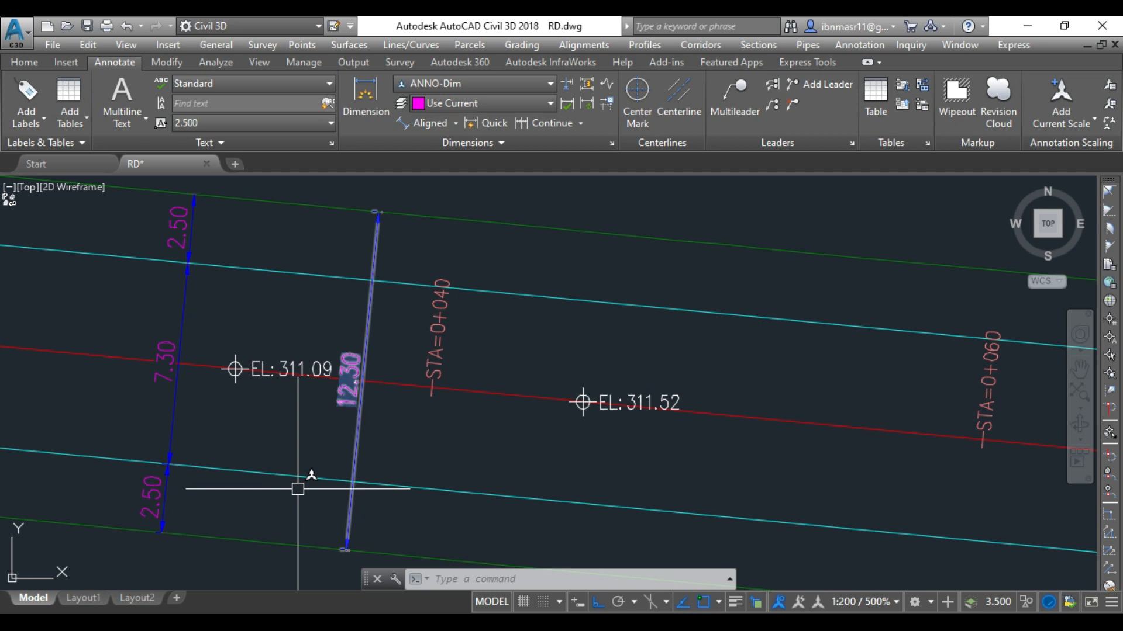
{"action": "scroll", "coordinate": [303, 471], "scroll_direction": "down", "scroll_amount": 6}
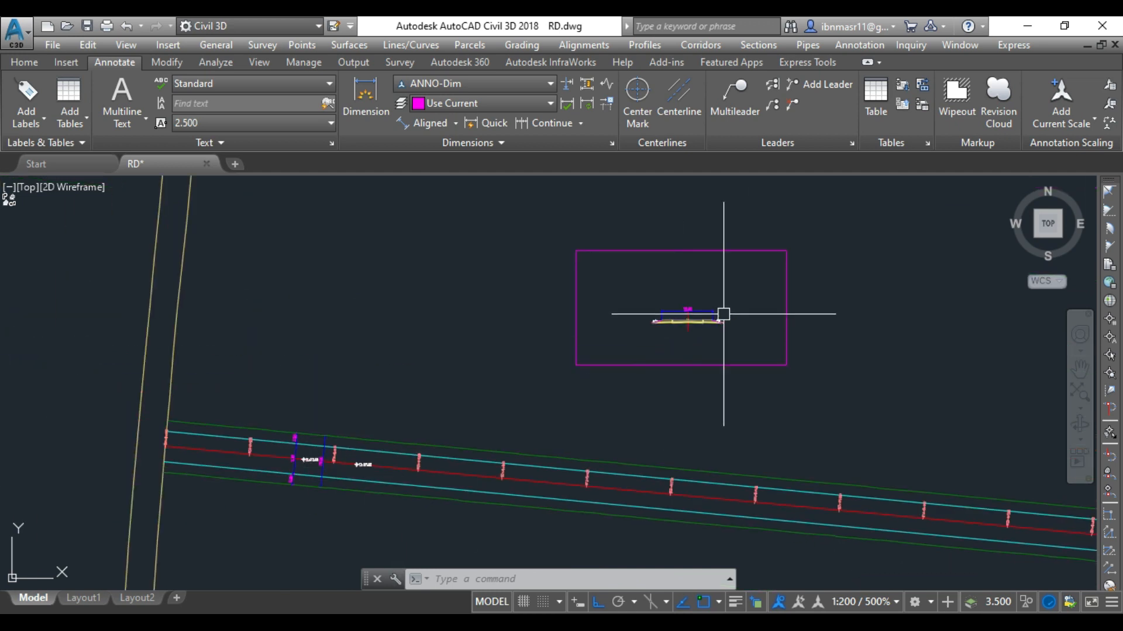
Step: Inspect the typical cross-section assembly inside the magenta frame, including its overall width dimension and both side slope labels
{"action": "scroll", "coordinate": [723, 314], "scroll_direction": "up", "scroll_amount": 8}
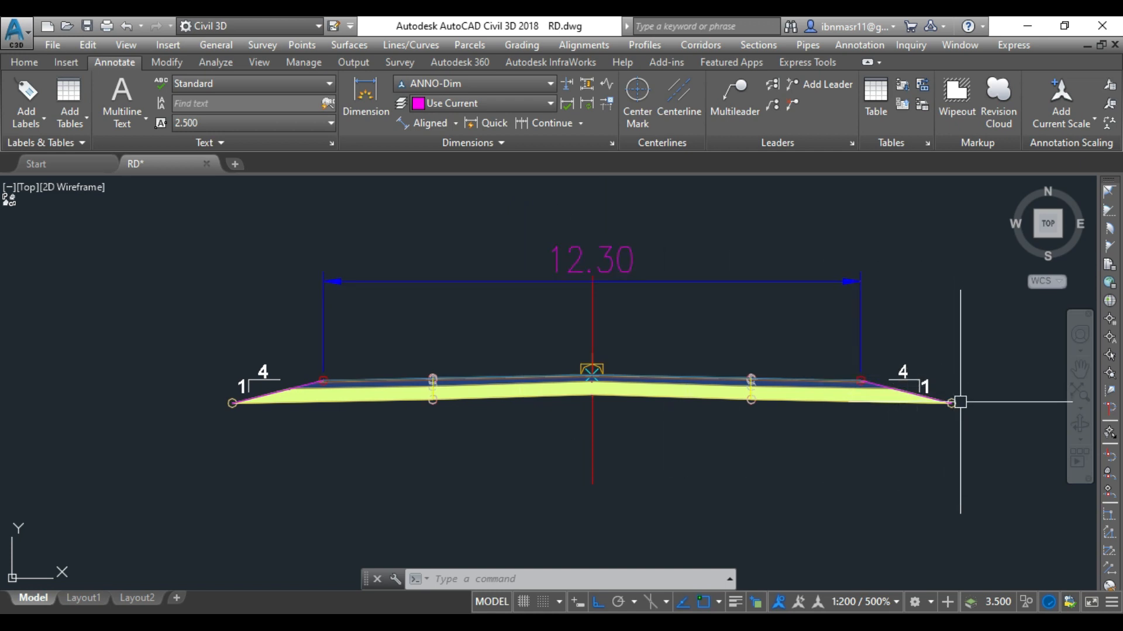
{"action": "left_click", "coordinate": [228, 394]}
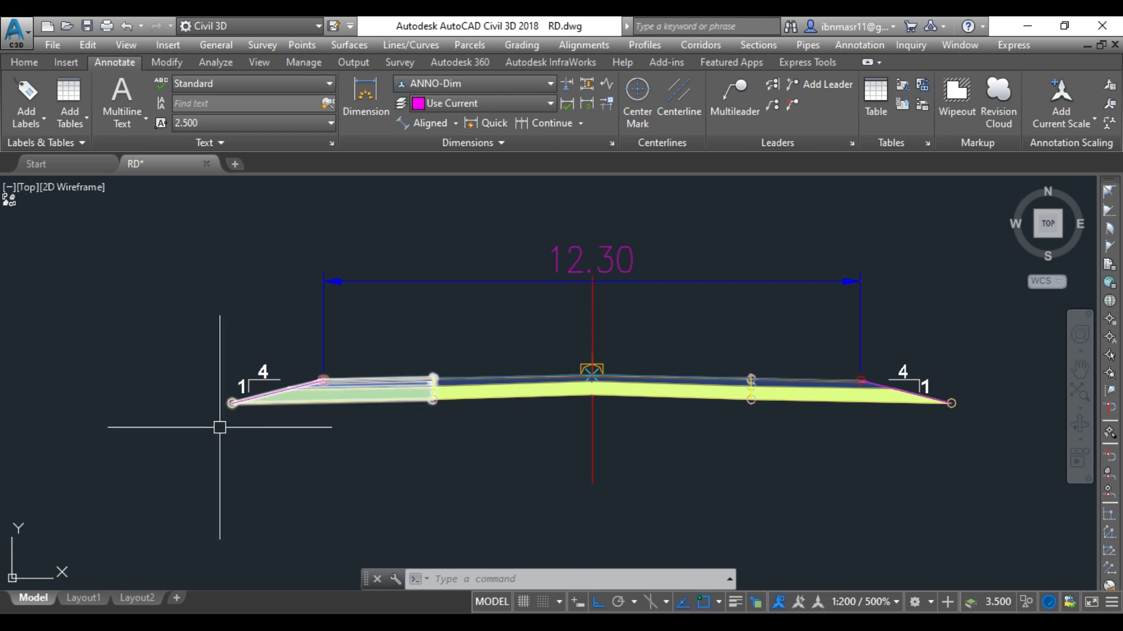
{"action": "key", "text": "Escape"}
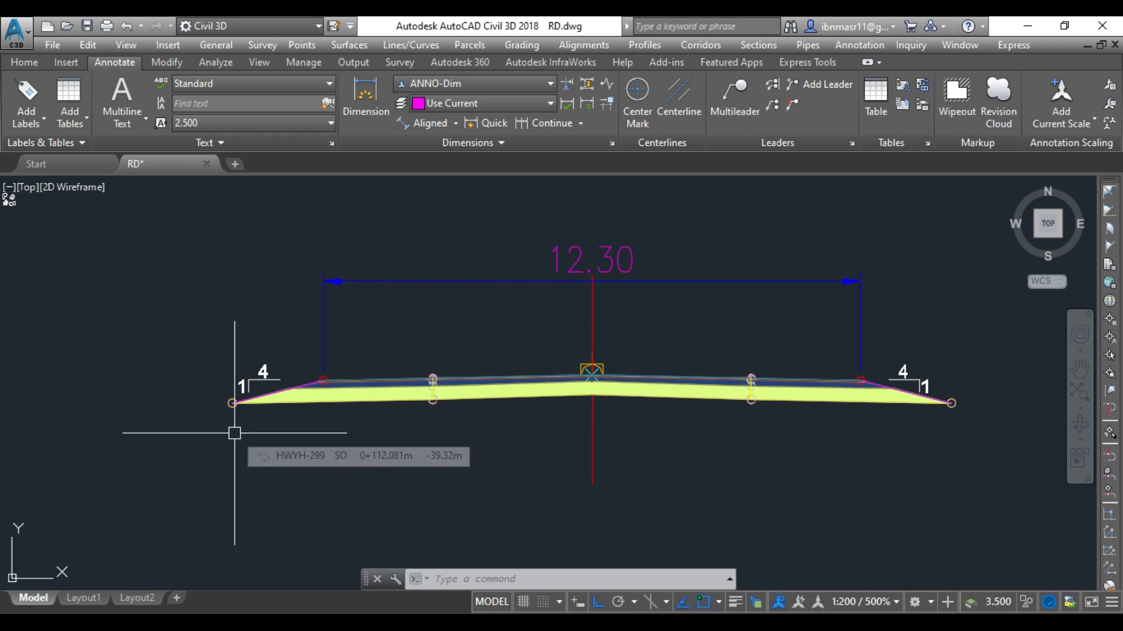
{"action": "scroll", "coordinate": [244, 394], "scroll_direction": "up", "scroll_amount": 4}
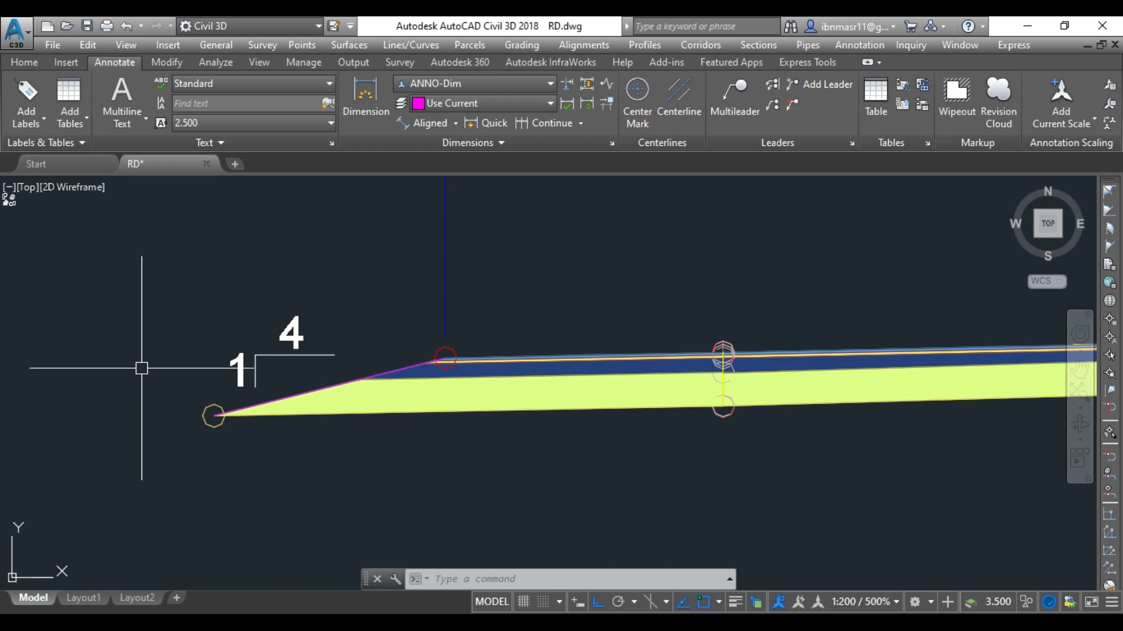
{"action": "scroll", "coordinate": [140, 371], "scroll_direction": "down", "scroll_amount": 4}
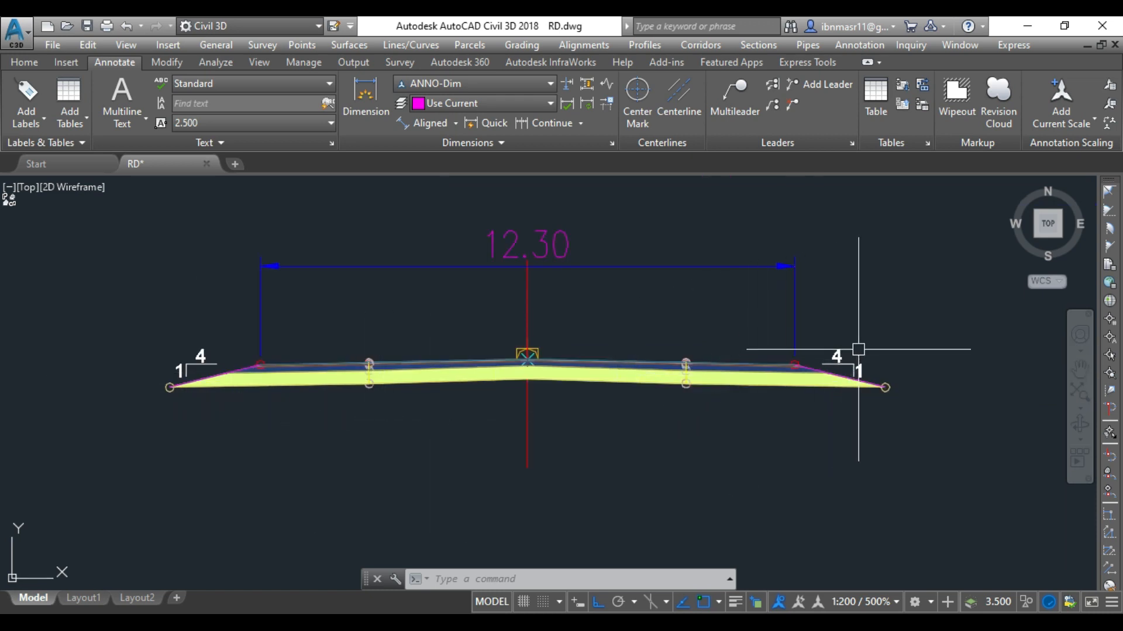
Step: Regenerate the model display and check the typical cross-section again
{"action": "mouse_move", "coordinate": [867, 337]}
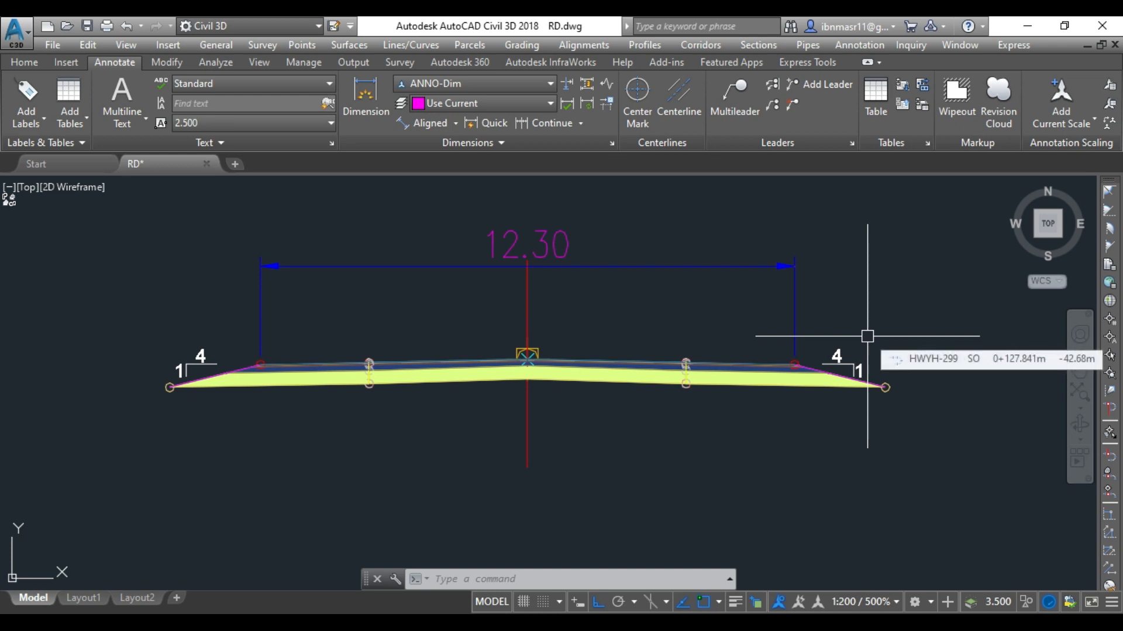
{"action": "type", "text": "re"}
{"action": "key", "text": "Return"}
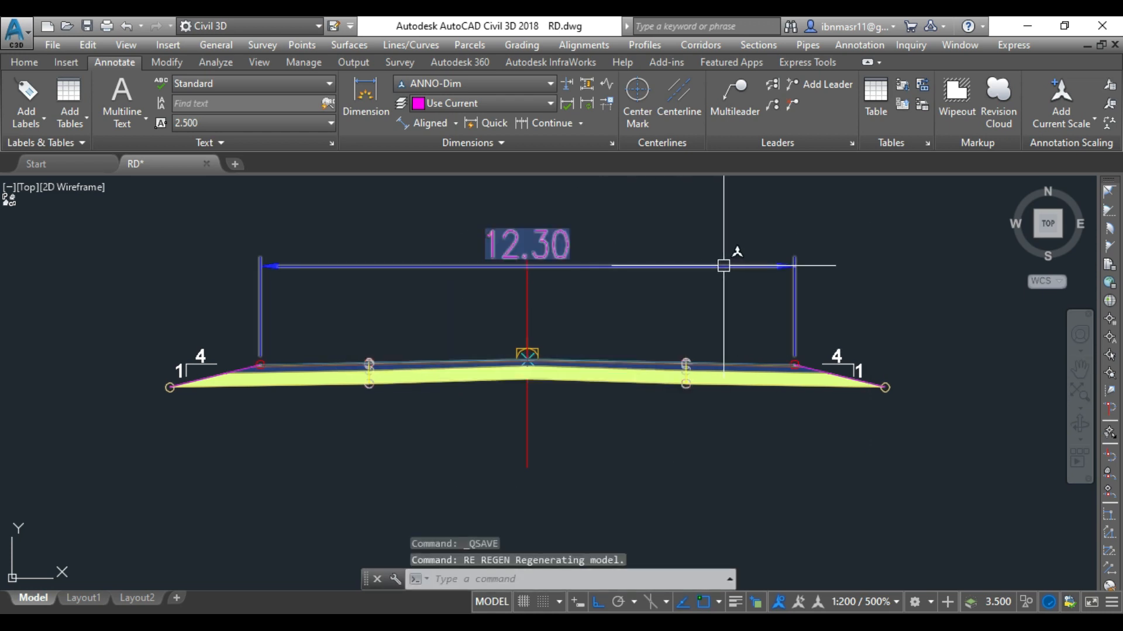
{"action": "scroll", "coordinate": [801, 270], "scroll_direction": "down", "scroll_amount": 4}
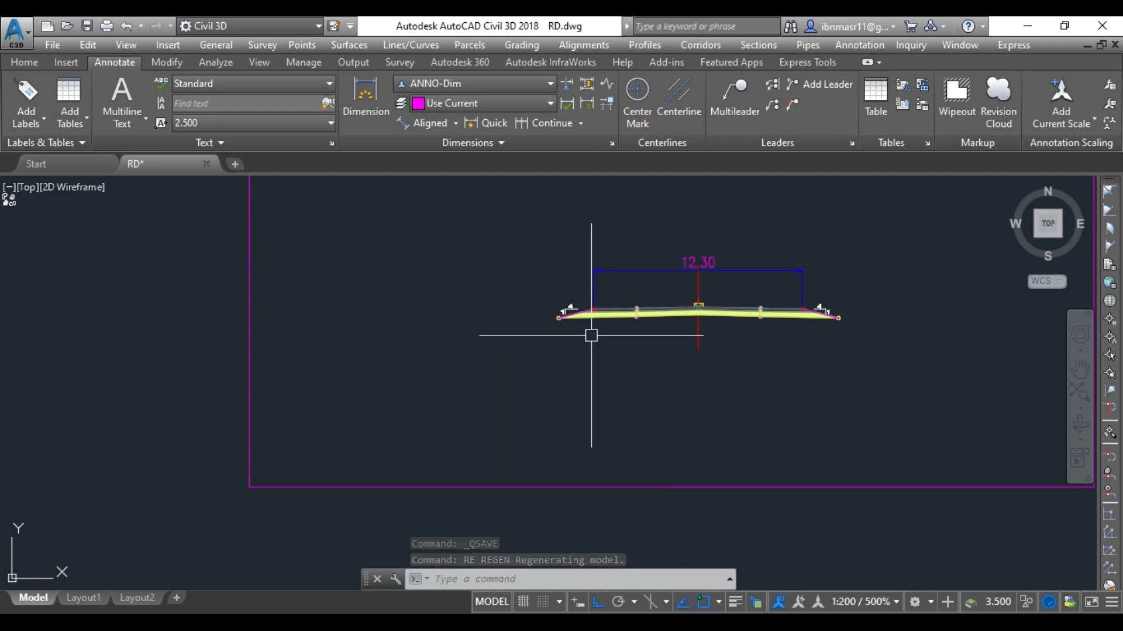
{"action": "scroll", "coordinate": [578, 299], "scroll_direction": "up", "scroll_amount": 4}
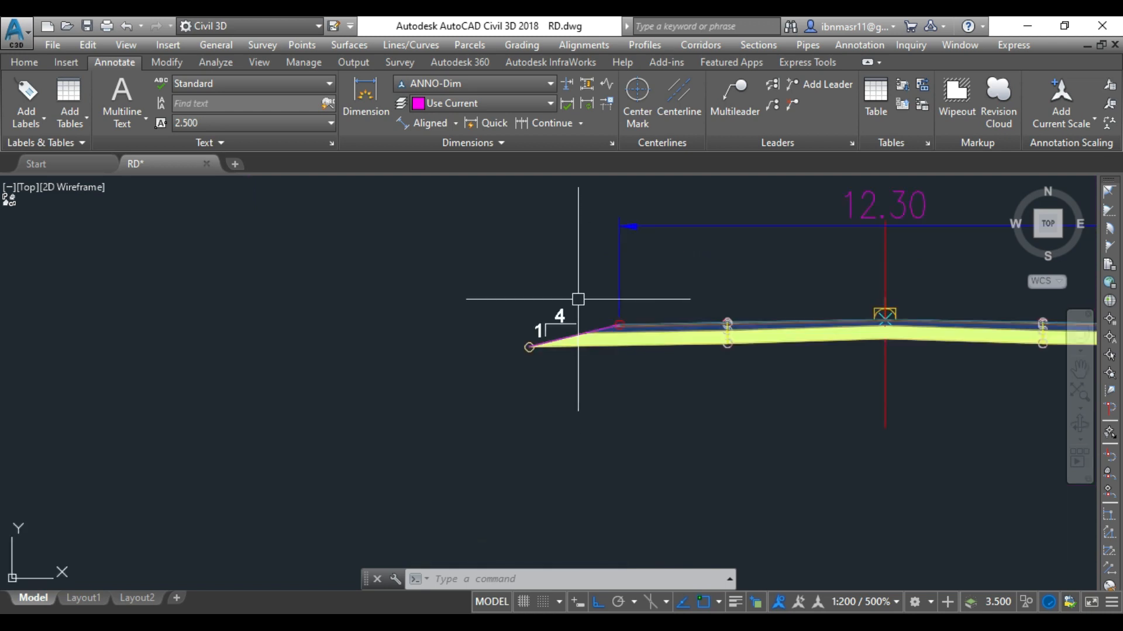
Step: Erase the two surface elevation labels on the road centreline, one on each side of station 0+040
{"action": "scroll", "coordinate": [392, 351], "scroll_direction": "down", "scroll_amount": 2}
{"action": "scroll", "coordinate": [925, 350], "scroll_direction": "up", "scroll_amount": 2}
{"action": "scroll", "coordinate": [941, 278], "scroll_direction": "down", "scroll_amount": 4}
{"action": "scroll", "coordinate": [542, 310], "scroll_direction": "down", "scroll_amount": 4}
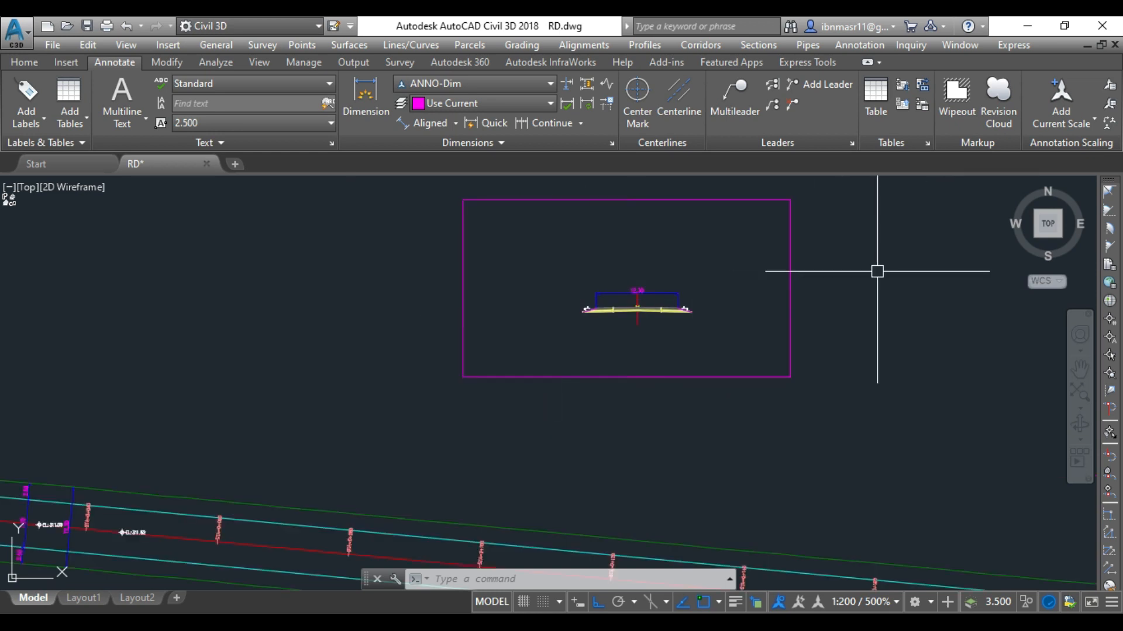
{"action": "scroll", "coordinate": [877, 271], "scroll_direction": "down", "scroll_amount": 3}
{"action": "scroll", "coordinate": [549, 371], "scroll_direction": "up", "scroll_amount": 5}
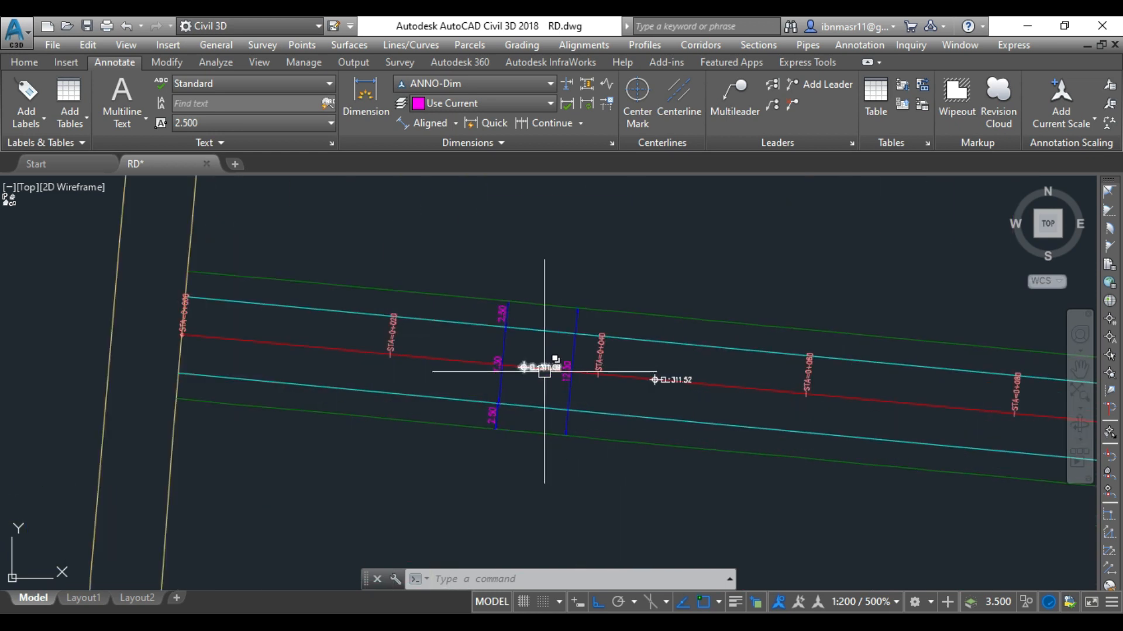
{"action": "scroll", "coordinate": [545, 372], "scroll_direction": "up", "scroll_amount": 4}
{"action": "left_click", "coordinate": [529, 358]}
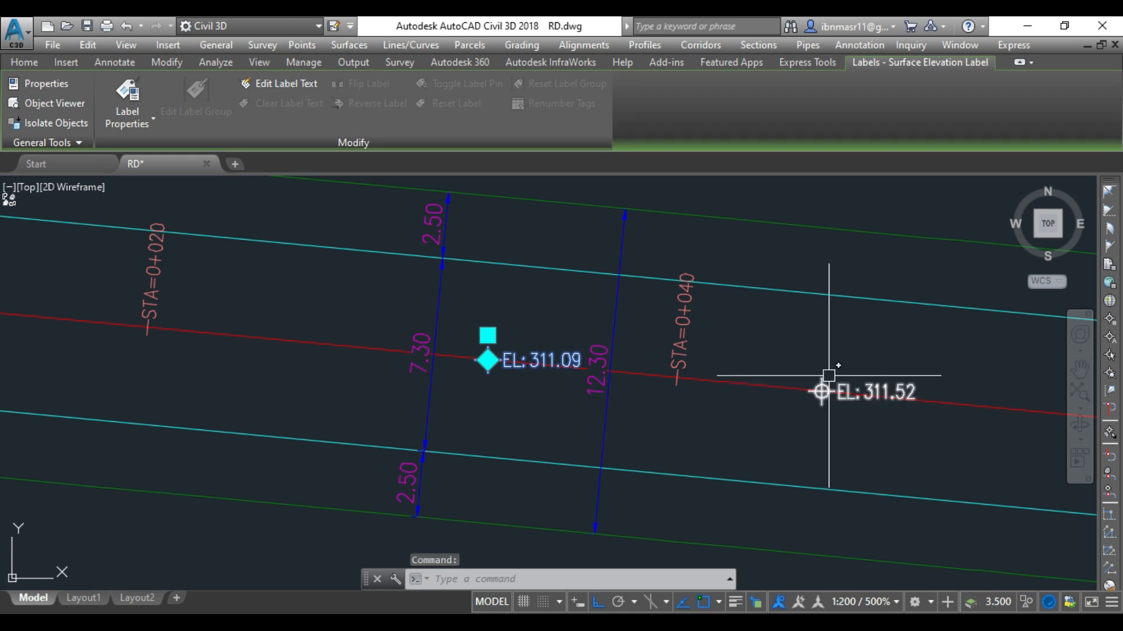
{"action": "left_click", "coordinate": [830, 380]}
{"action": "type", "text": "e"}
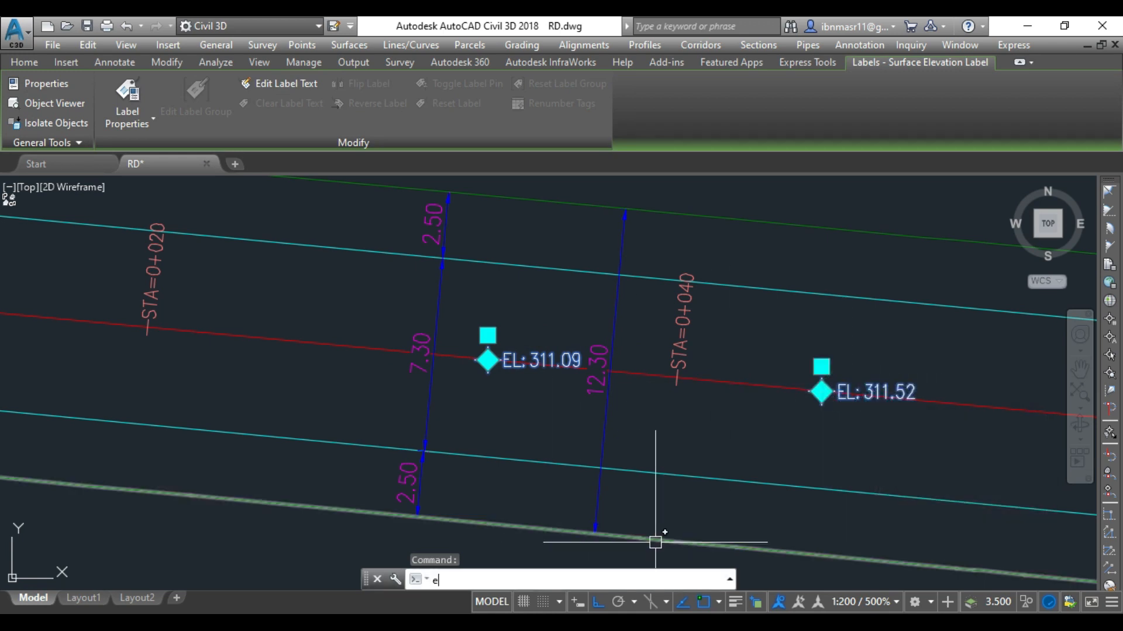
{"action": "key", "text": "Return"}
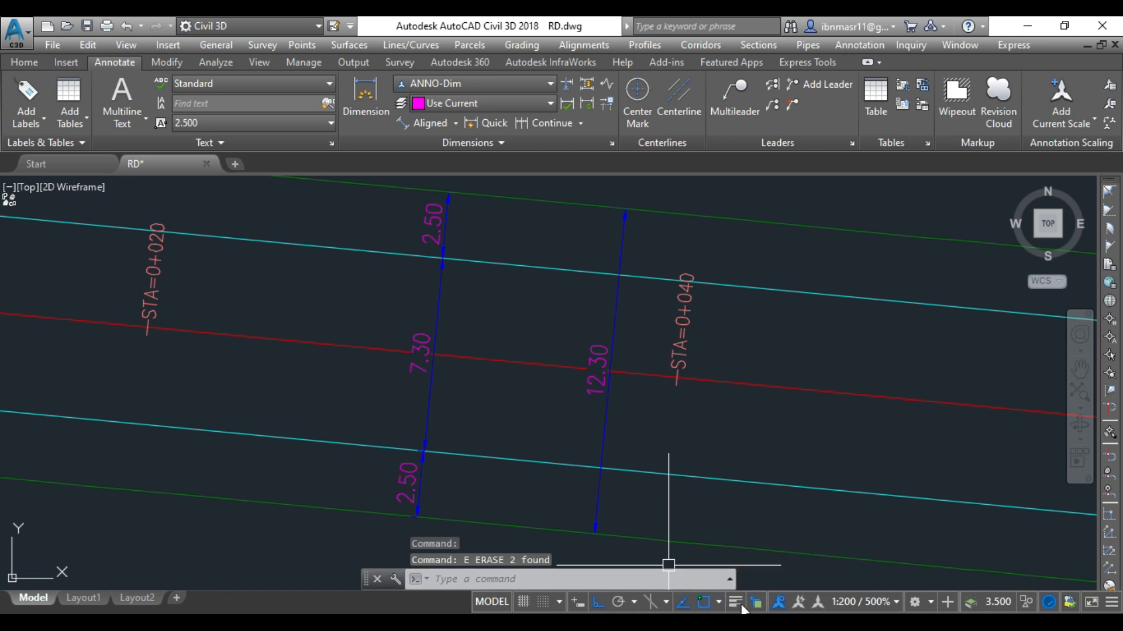
Step: Review the station elevations of the road's upper green edge feature line in the Elevation Editor from the first station, and close it
{"action": "scroll", "coordinate": [621, 371], "scroll_direction": "down", "scroll_amount": 3}
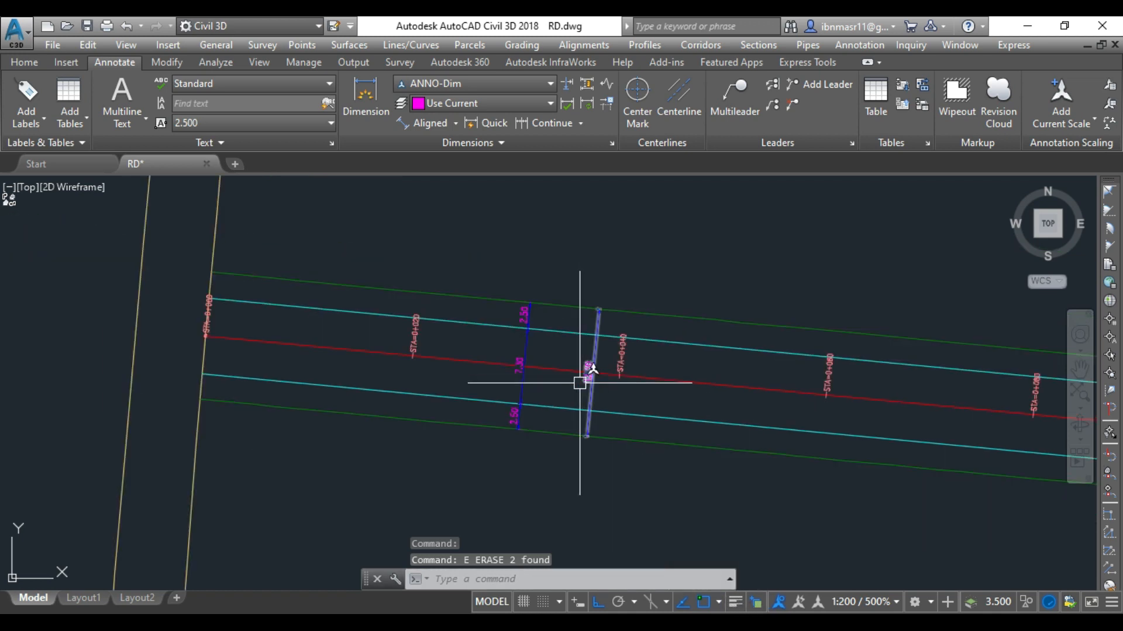
{"action": "scroll", "coordinate": [409, 459], "scroll_direction": "down", "scroll_amount": 2}
{"action": "scroll", "coordinate": [409, 459], "scroll_direction": "down", "scroll_amount": 2}
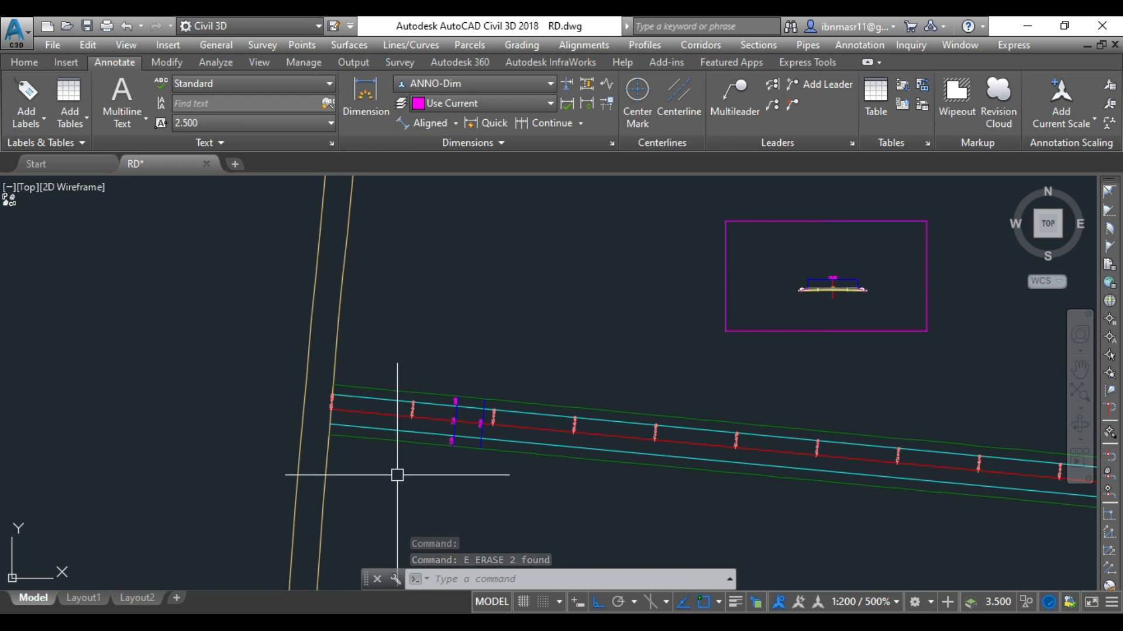
{"action": "mouse_move", "coordinate": [397, 474]}
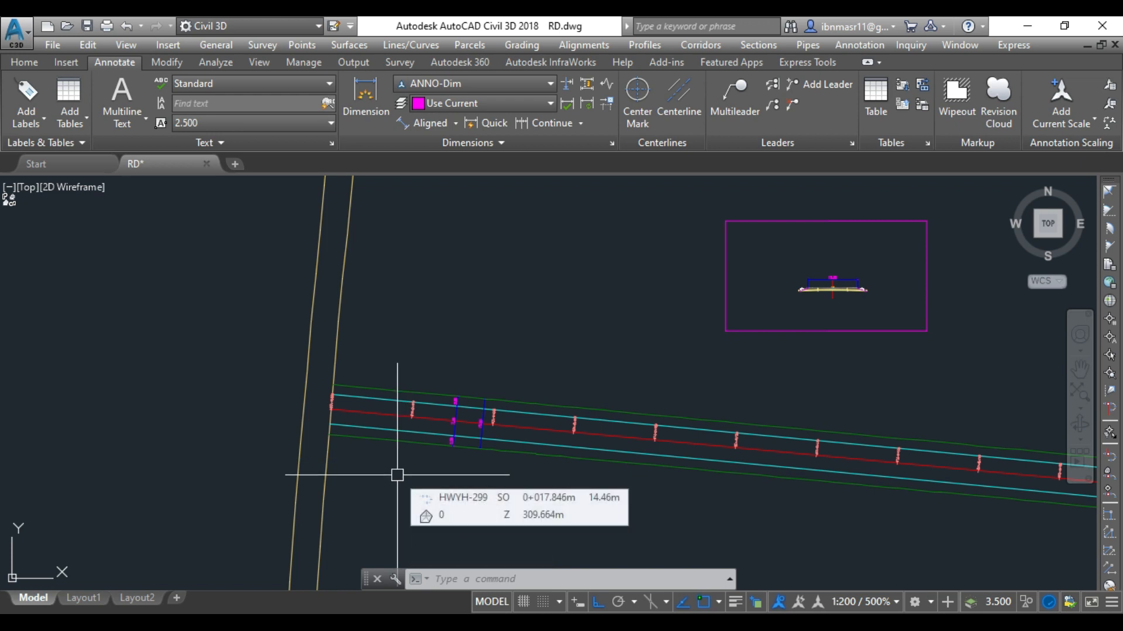
{"action": "left_click", "coordinate": [384, 384]}
{"action": "right_click", "coordinate": [396, 341]}
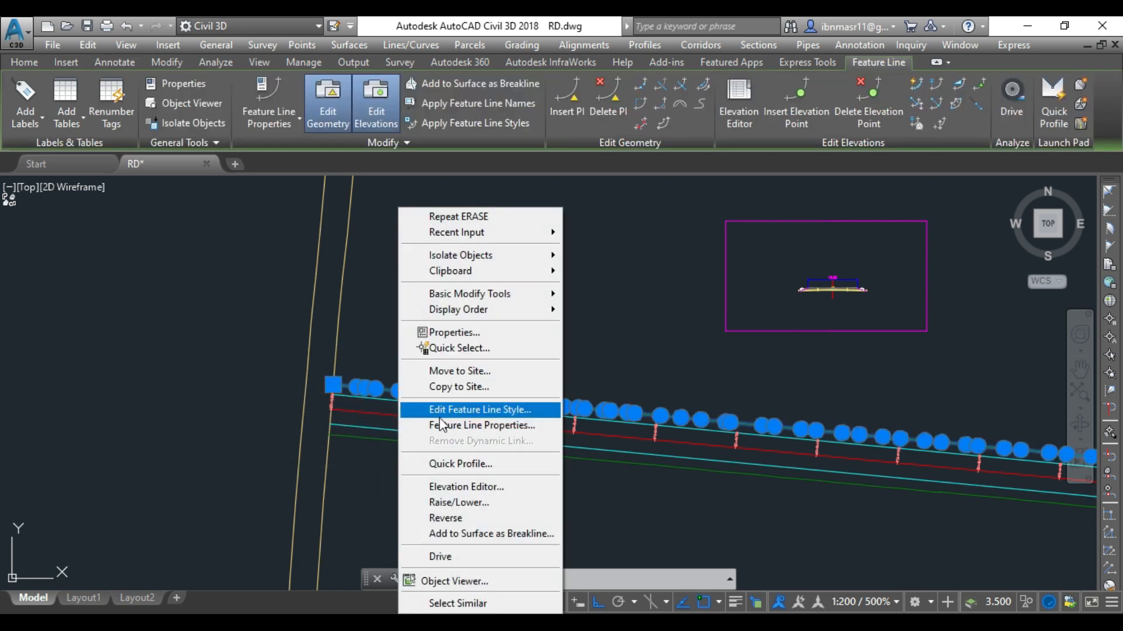
{"action": "left_click", "coordinate": [461, 487]}
{"action": "scroll", "coordinate": [272, 478], "scroll_direction": "up", "scroll_amount": 15}
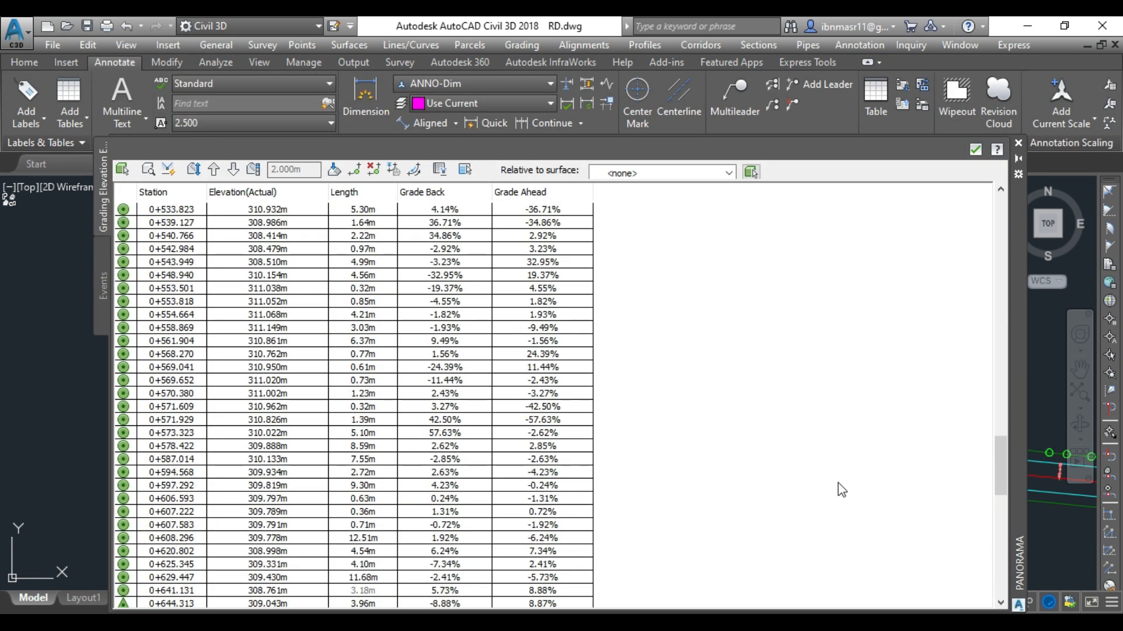
{"action": "left_click_drag", "start_coordinate": [1002, 465], "coordinate": [999, 221]}
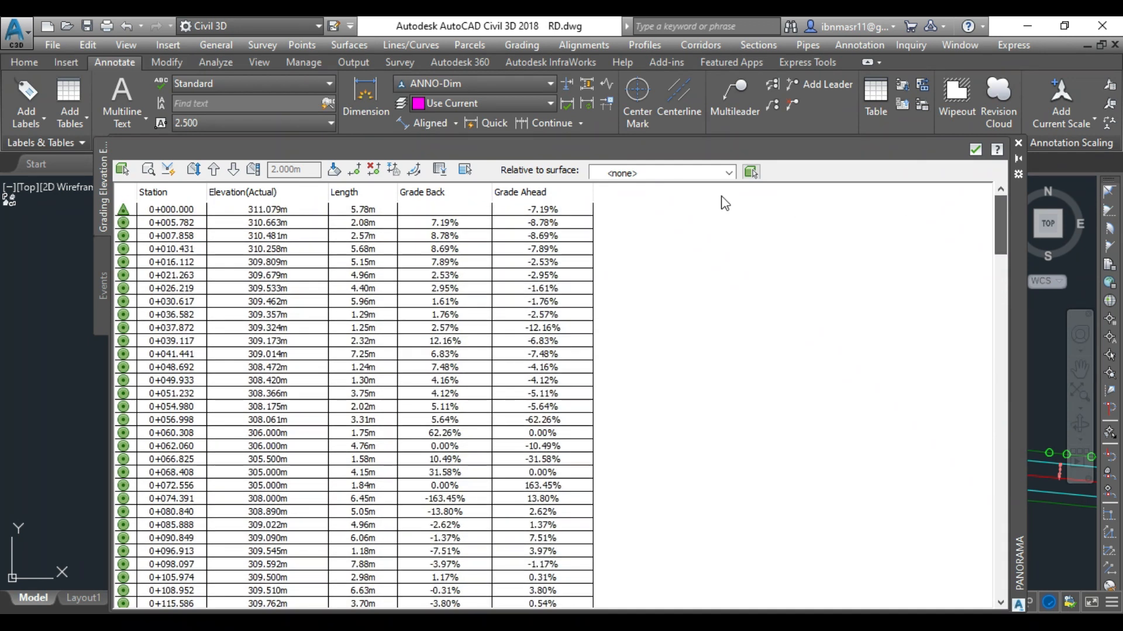
{"action": "left_click", "coordinate": [1018, 143]}
Step: Review the elevations of the road's lower green edge feature line in the Elevation Editor and close it
{"action": "left_click", "coordinate": [517, 452]}
{"action": "right_click", "coordinate": [520, 455]}
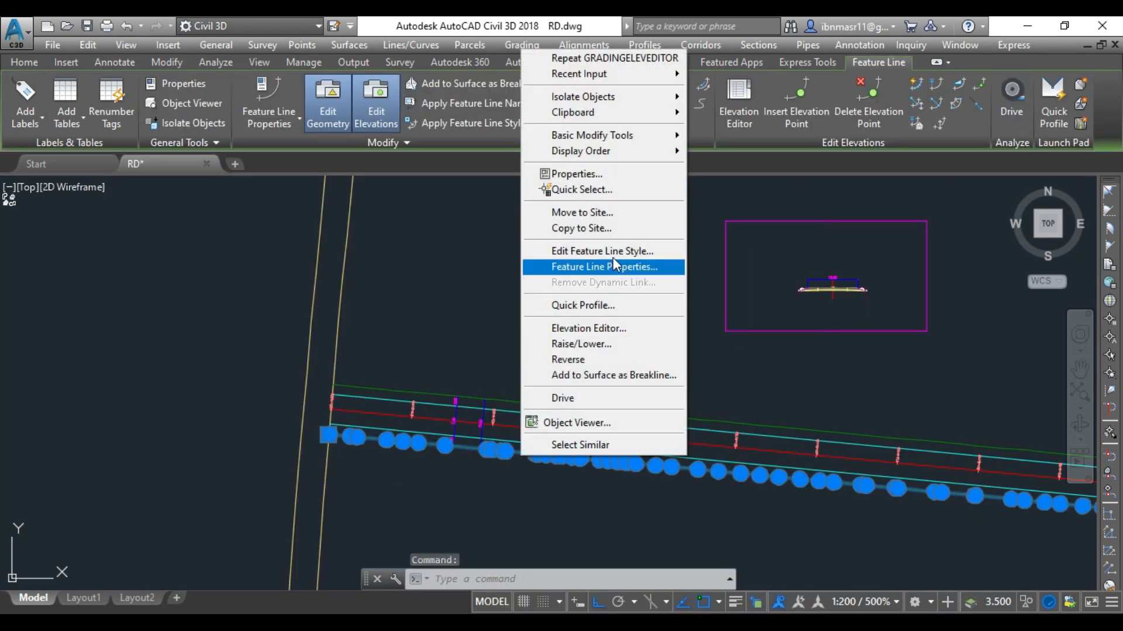
{"action": "left_click", "coordinate": [585, 328]}
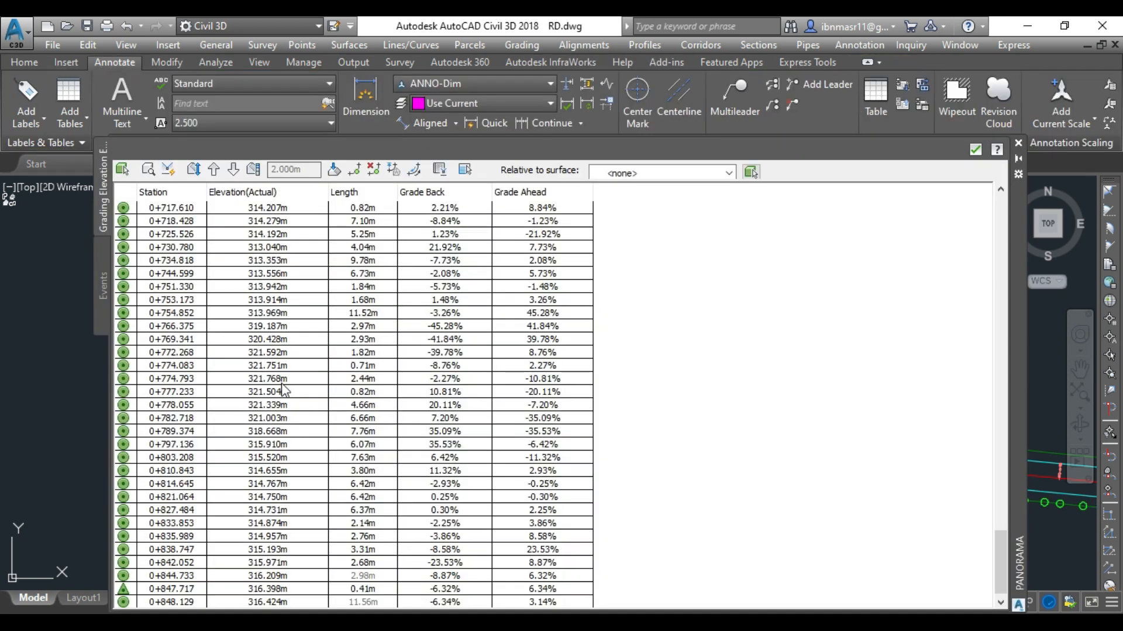
{"action": "left_click", "coordinate": [1018, 143]}
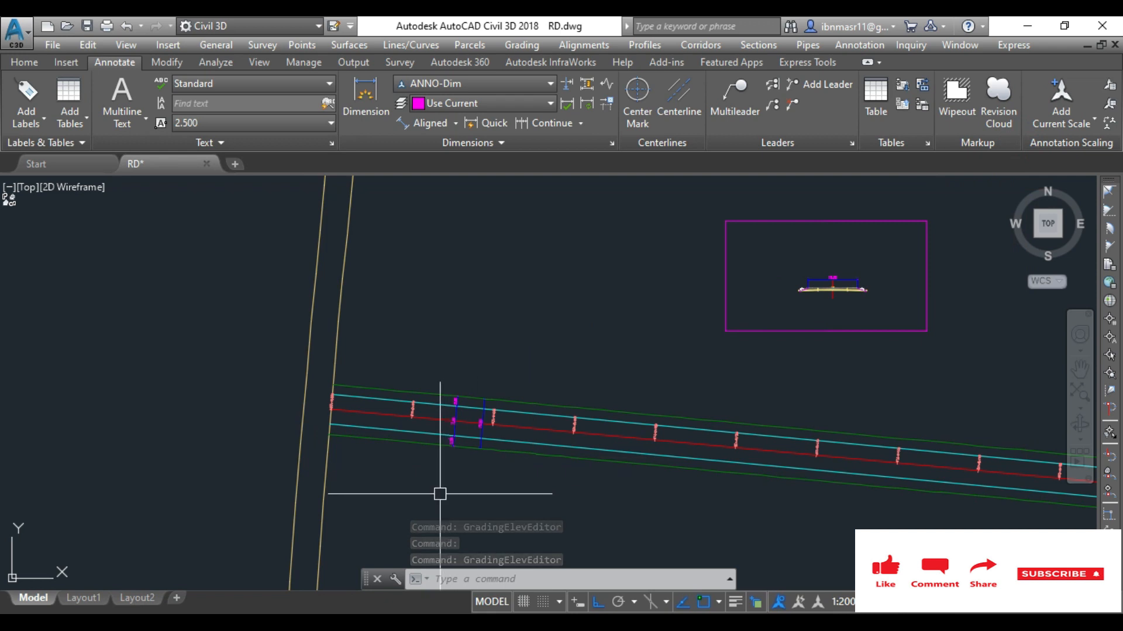
Step: Display the Toolspace with the RD drawing's object tree beside the road plan
{"action": "left_click", "coordinate": [24, 62]}
{"action": "left_click", "coordinate": [24, 97]}
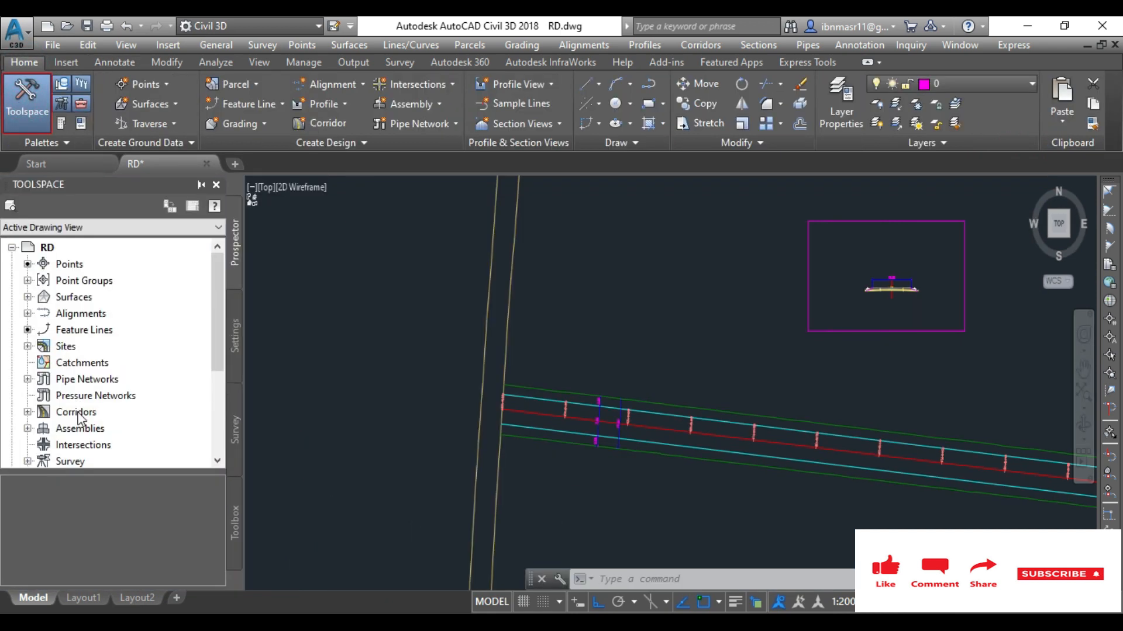
{"action": "scroll", "coordinate": [448, 300], "scroll_direction": "down", "scroll_amount": 4}
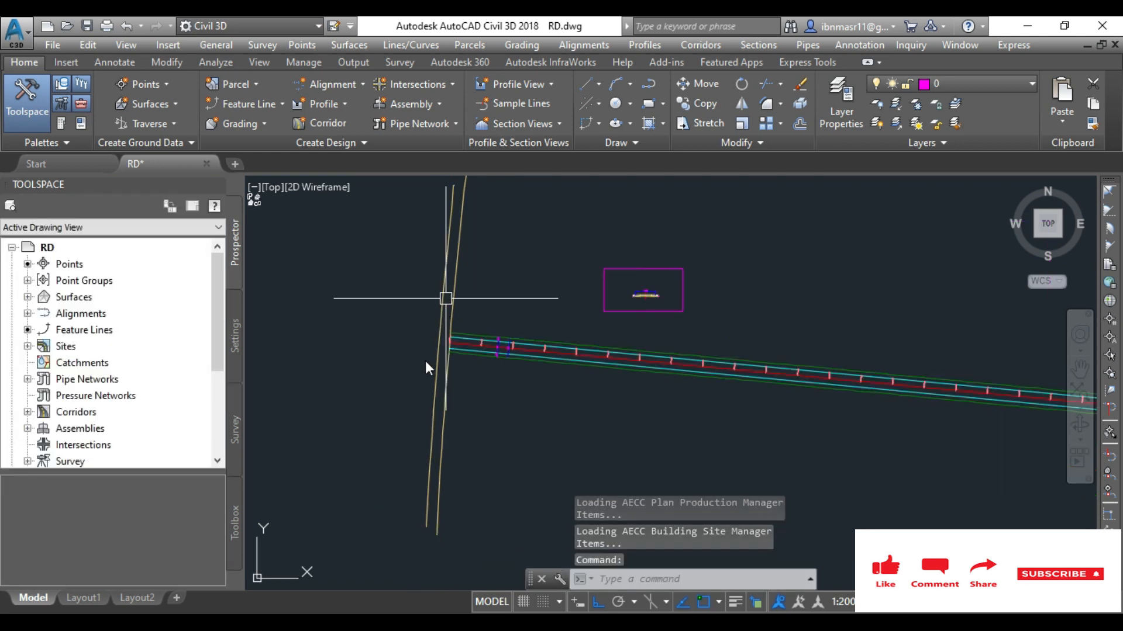
Step: Set surface 0's style to BORDER & TRIANGLES and inspect its triangulation around the road
{"action": "scroll", "coordinate": [469, 340], "scroll_direction": "up", "scroll_amount": 4}
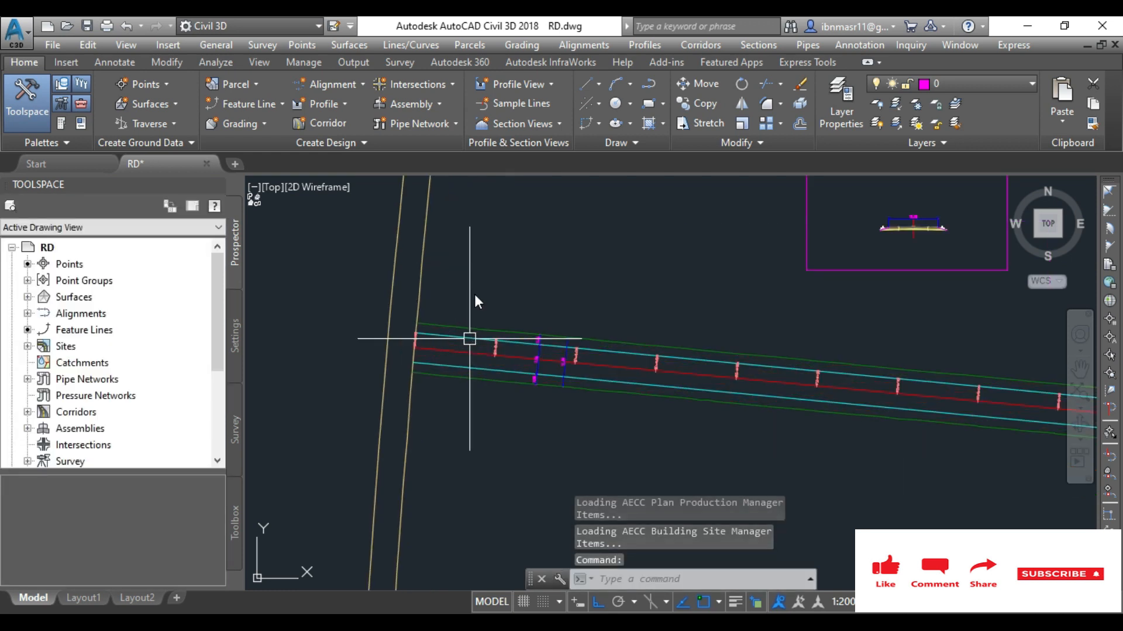
{"action": "left_click", "coordinate": [473, 294]}
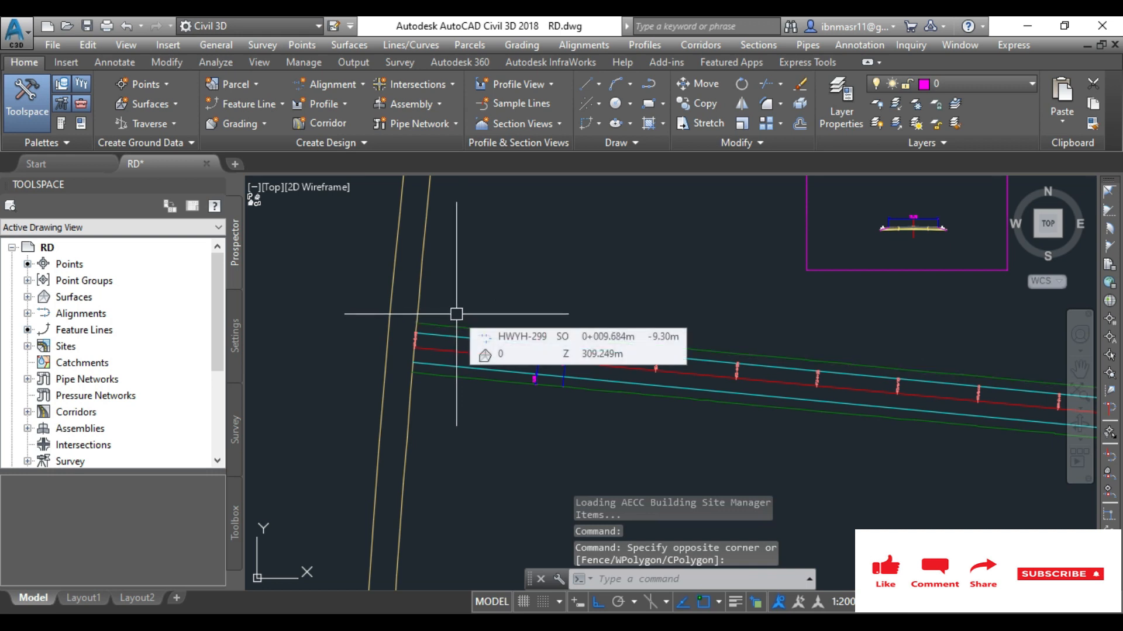
{"action": "scroll", "coordinate": [459, 322], "scroll_direction": "up", "scroll_amount": 3}
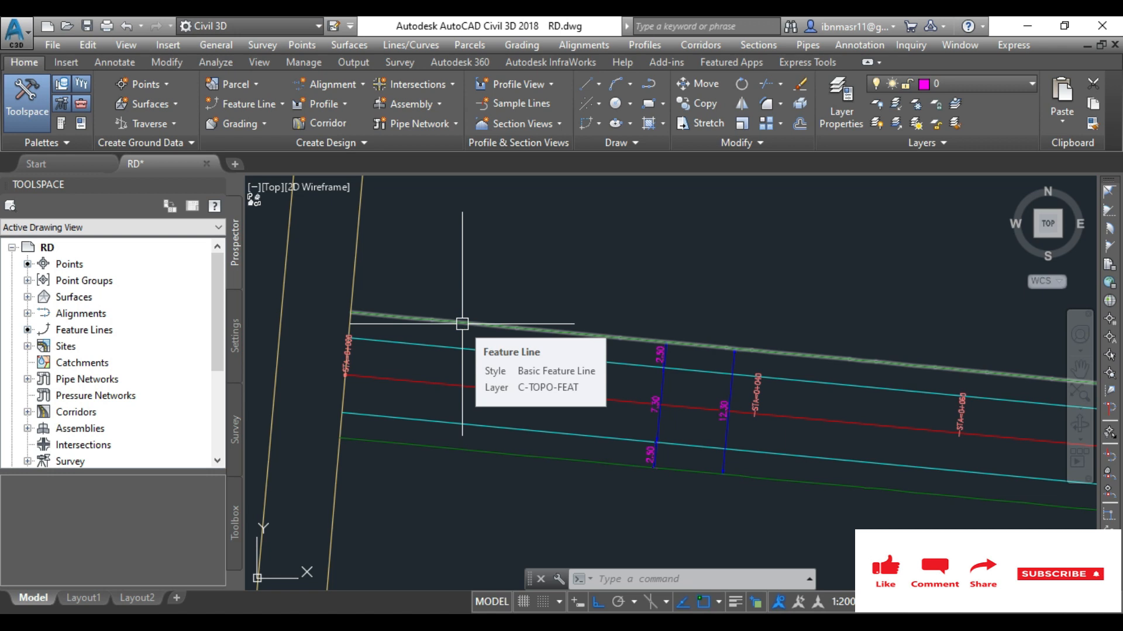
{"action": "left_click", "coordinate": [27, 297]}
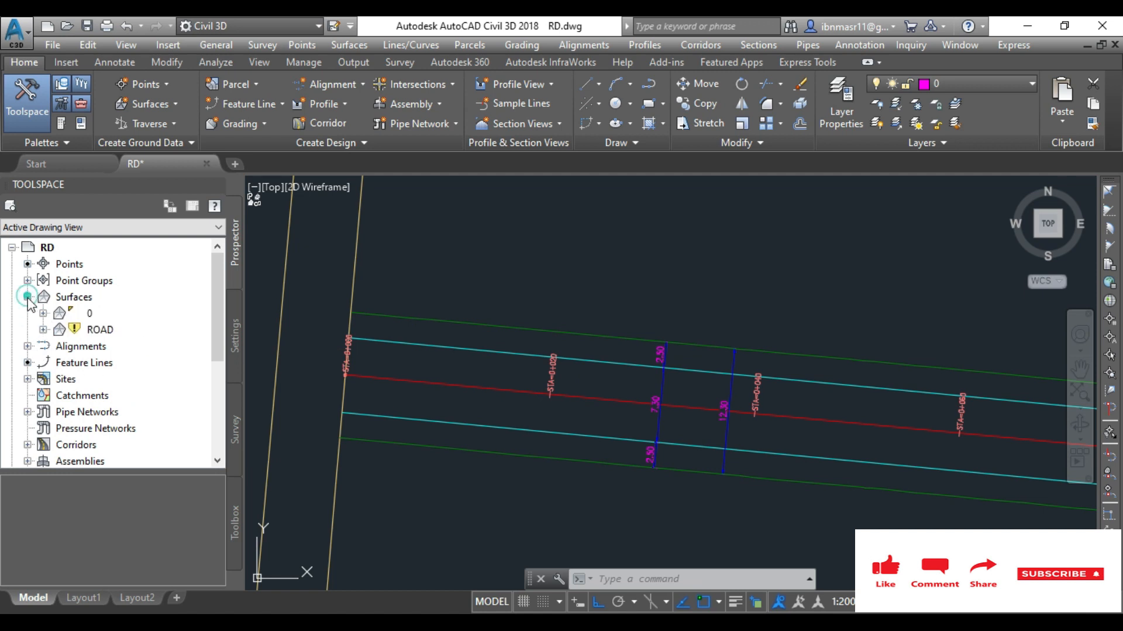
{"action": "right_click", "coordinate": [90, 314]}
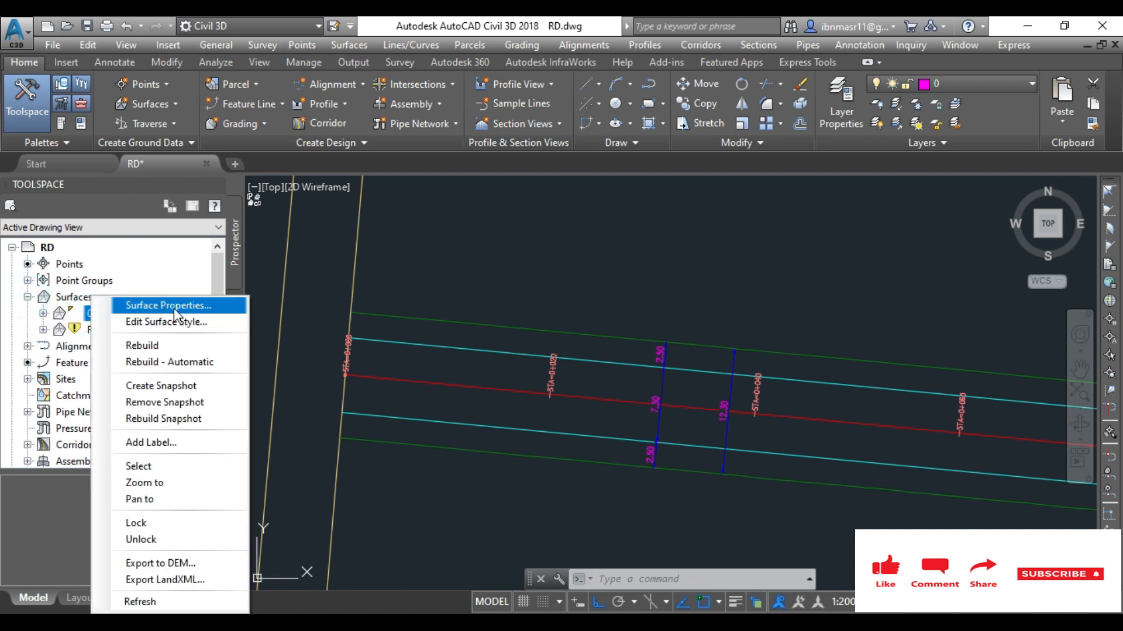
{"action": "left_click", "coordinate": [170, 304]}
{"action": "left_click", "coordinate": [153, 236]}
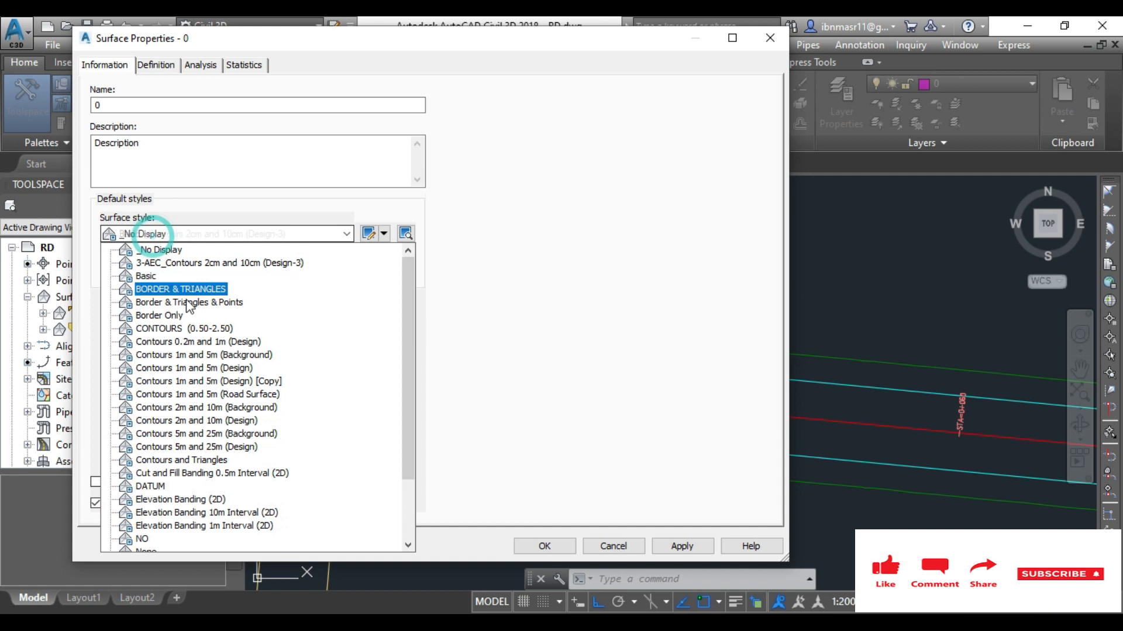
{"action": "left_click", "coordinate": [187, 289]}
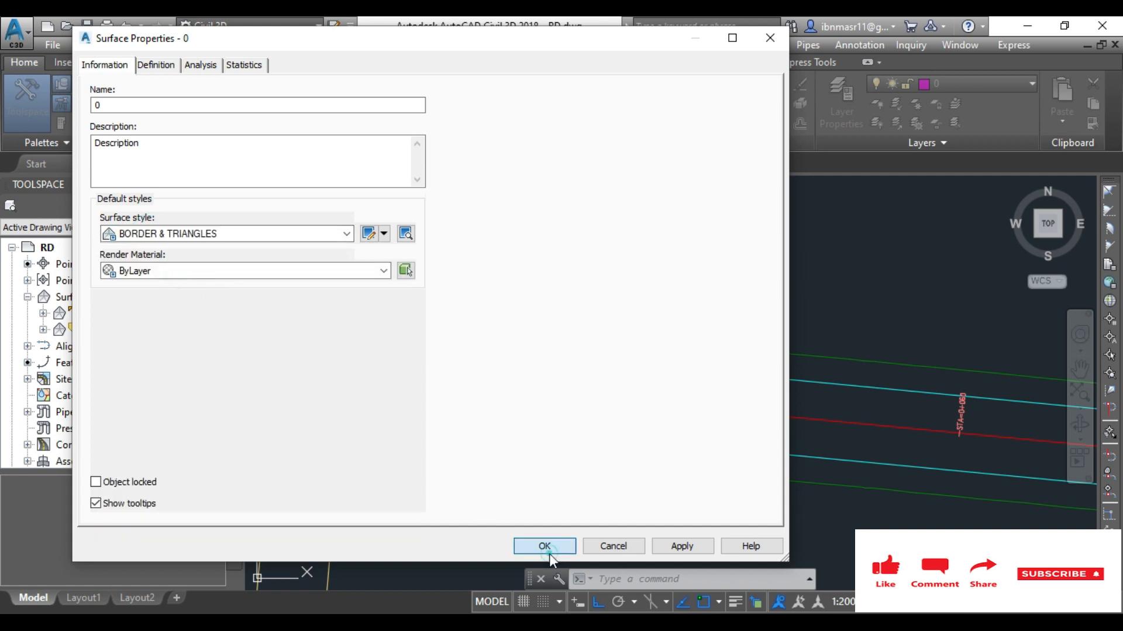
{"action": "left_click", "coordinate": [547, 550]}
{"action": "scroll", "coordinate": [372, 399], "scroll_direction": "down", "scroll_amount": 8}
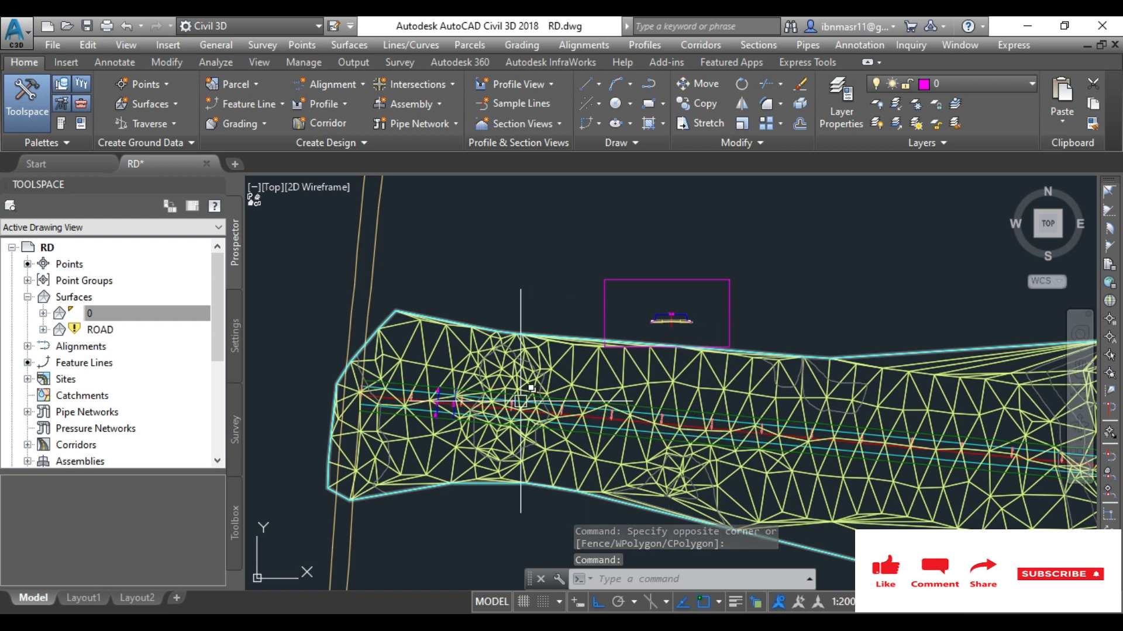
{"action": "scroll", "coordinate": [410, 382], "scroll_direction": "up", "scroll_amount": 4}
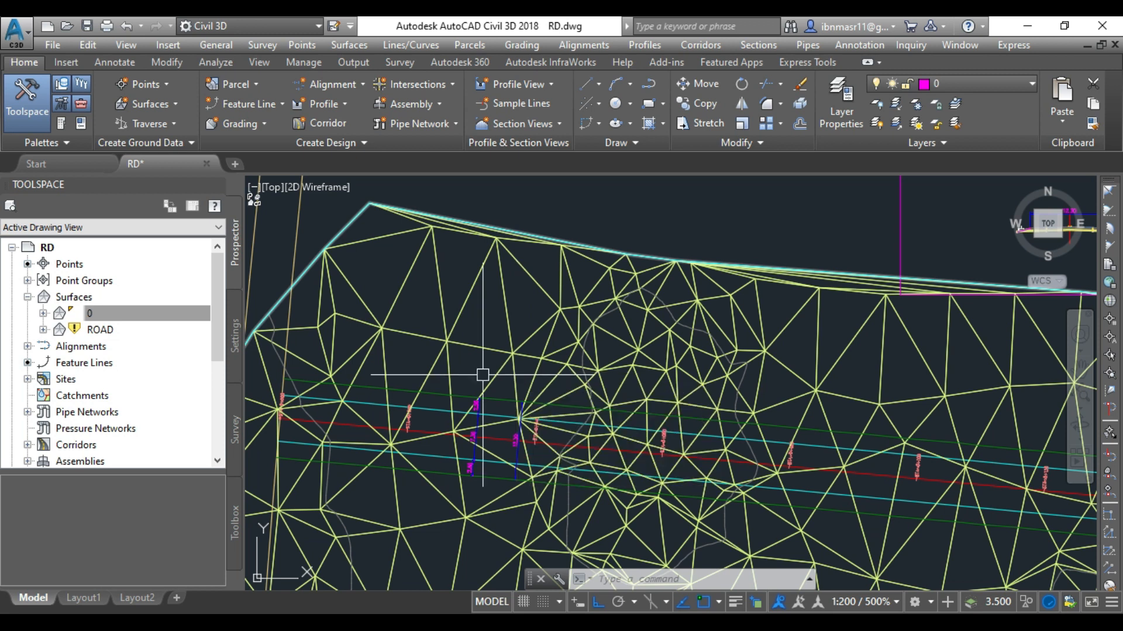
{"action": "scroll", "coordinate": [383, 374], "scroll_direction": "down", "scroll_amount": 2}
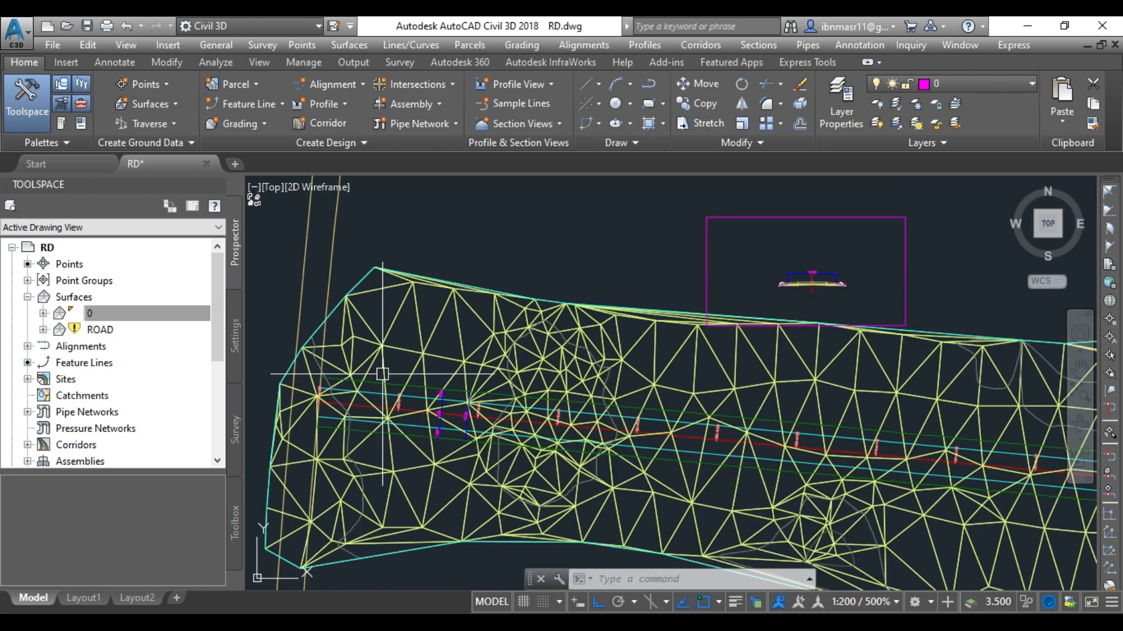
Step: Set surface 0's style back to _No Display and collapse the Surfaces branch of the drawing tree
{"action": "left_click", "coordinate": [419, 450]}
{"action": "right_click", "coordinate": [448, 456]}
{"action": "left_click", "coordinate": [503, 385]}
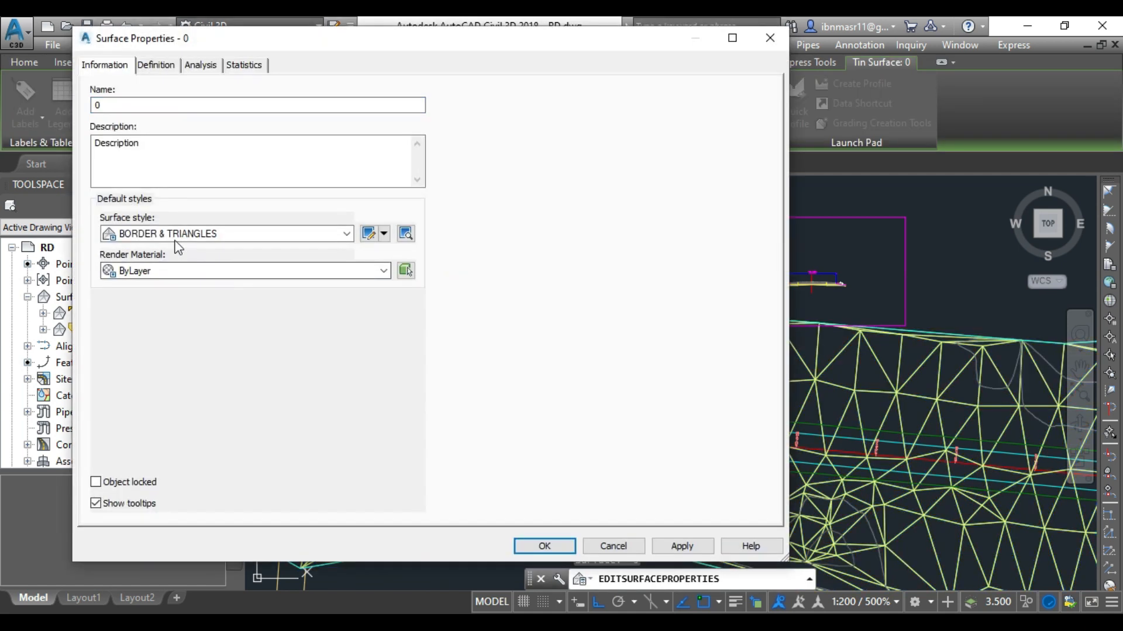
{"action": "left_click", "coordinate": [169, 233]}
{"action": "scroll", "coordinate": [164, 259], "scroll_direction": "up", "scroll_amount": 2}
{"action": "left_click", "coordinate": [169, 250]}
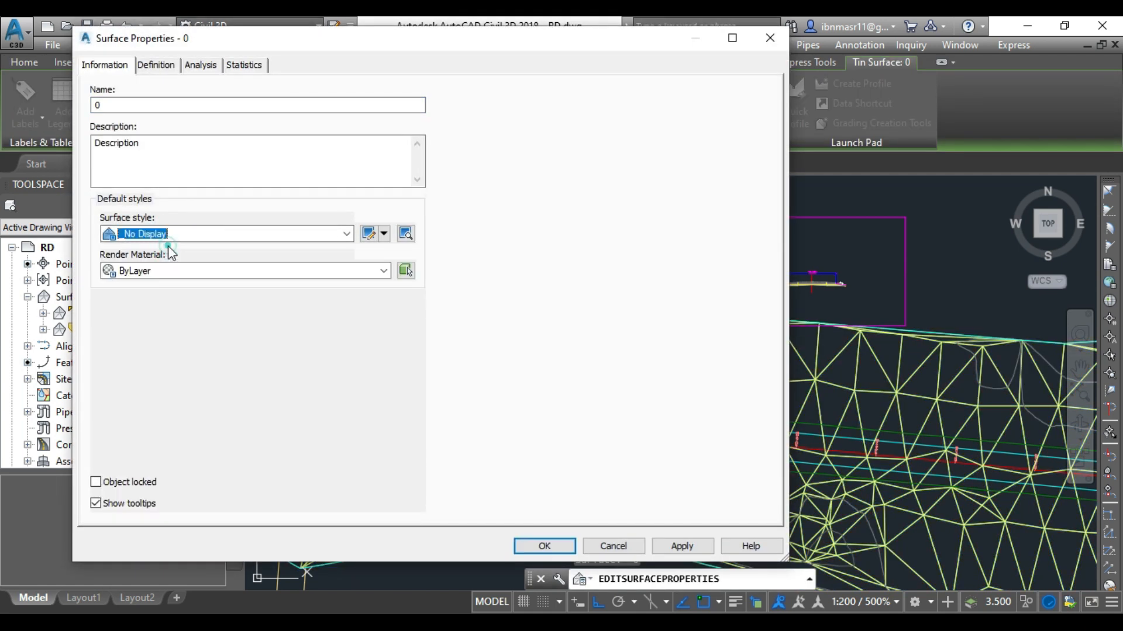
{"action": "left_click", "coordinate": [545, 546]}
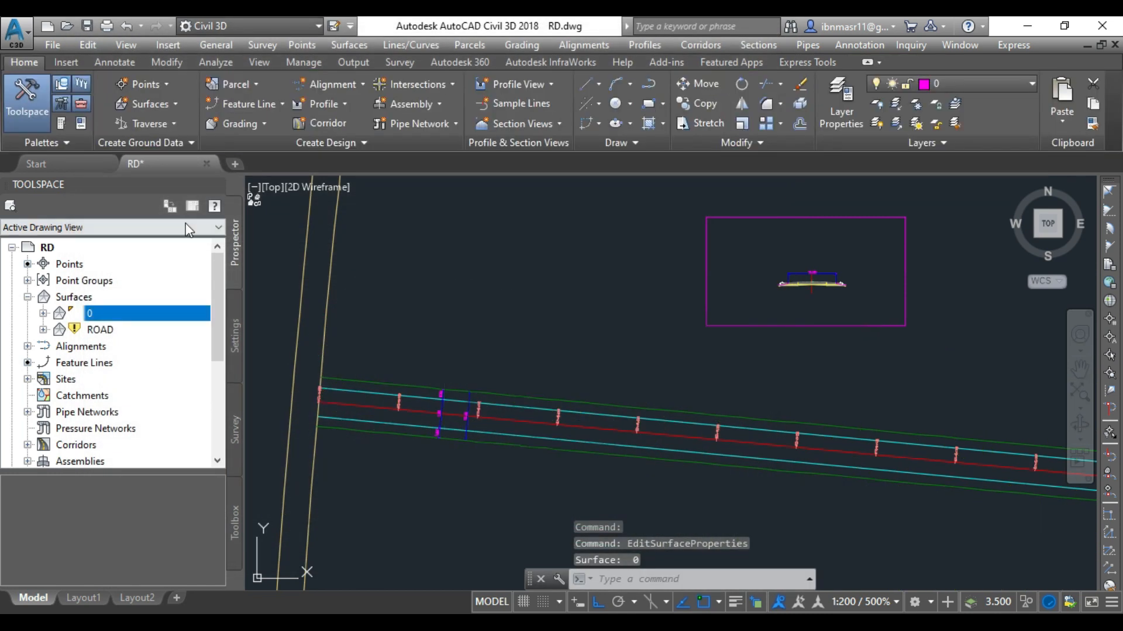
{"action": "double_click", "coordinate": [46, 298]}
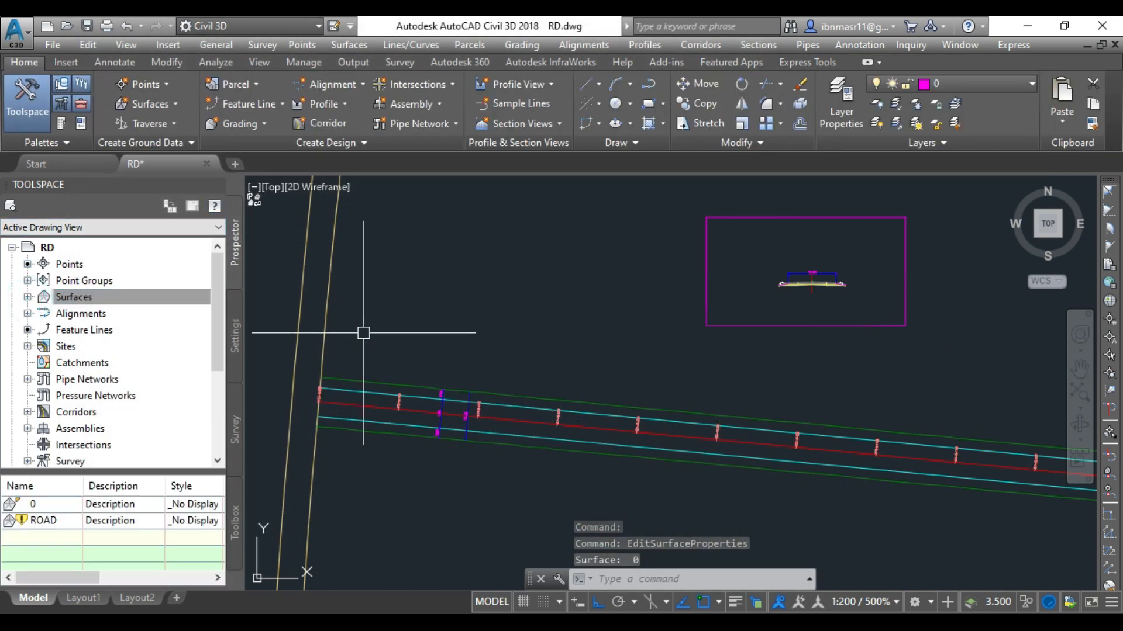
Step: Start the Grading Creation Tools beside the road plan and choose the Grade to Surface criteria
{"action": "scroll", "coordinate": [507, 348], "scroll_direction": "down", "scroll_amount": 2}
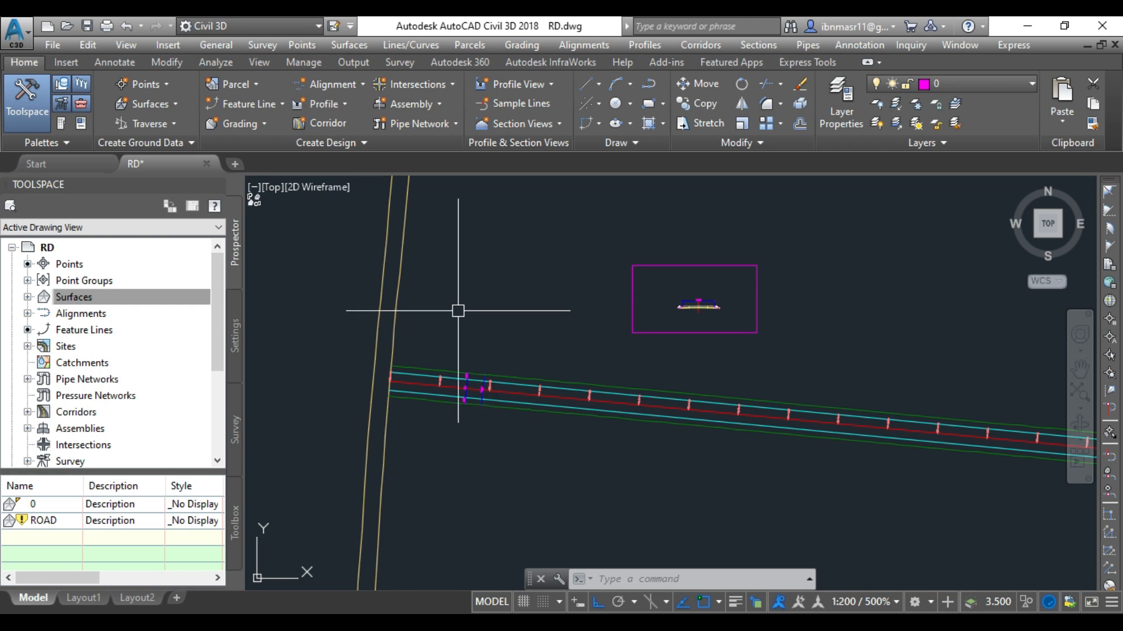
{"action": "left_click", "coordinate": [265, 124]}
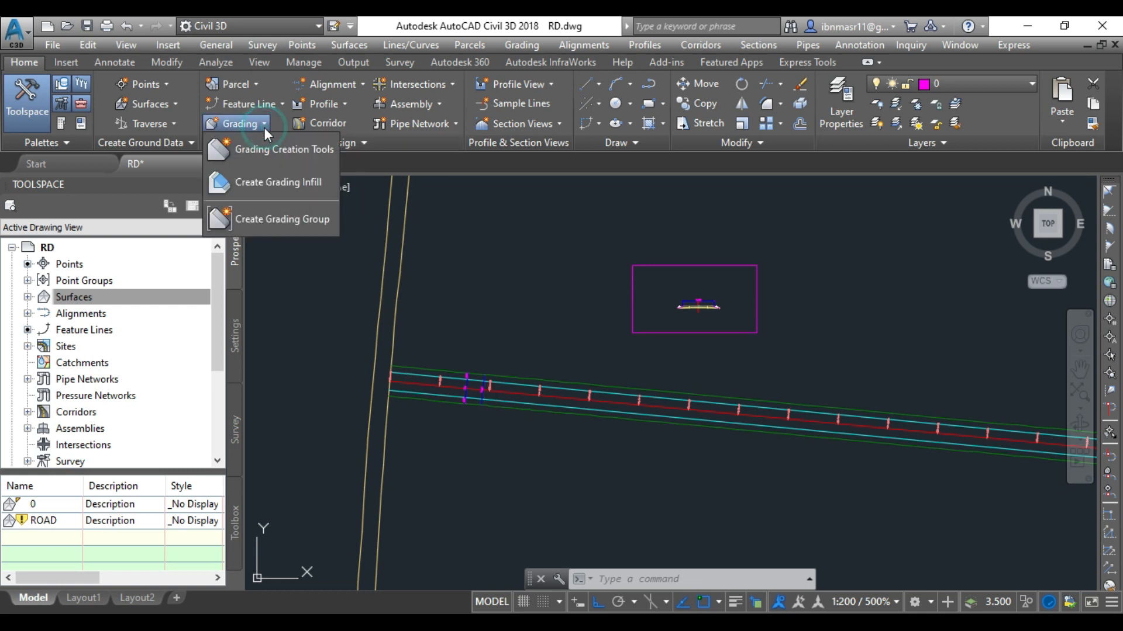
{"action": "left_click", "coordinate": [300, 152]}
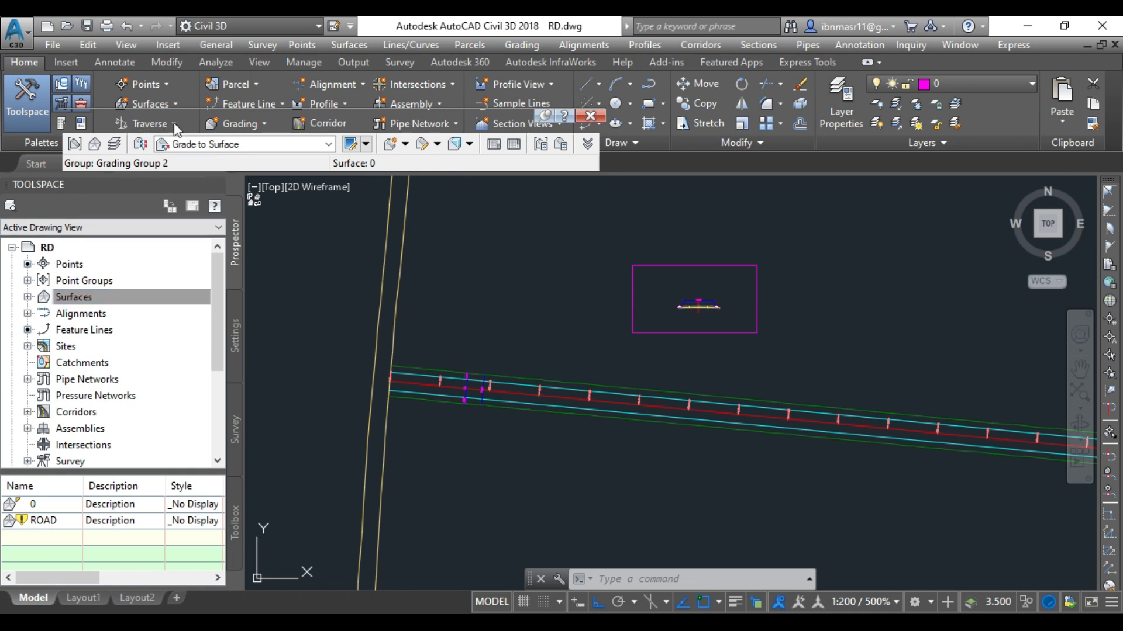
{"action": "left_click_drag", "start_coordinate": [69, 138], "coordinate": [203, 200]}
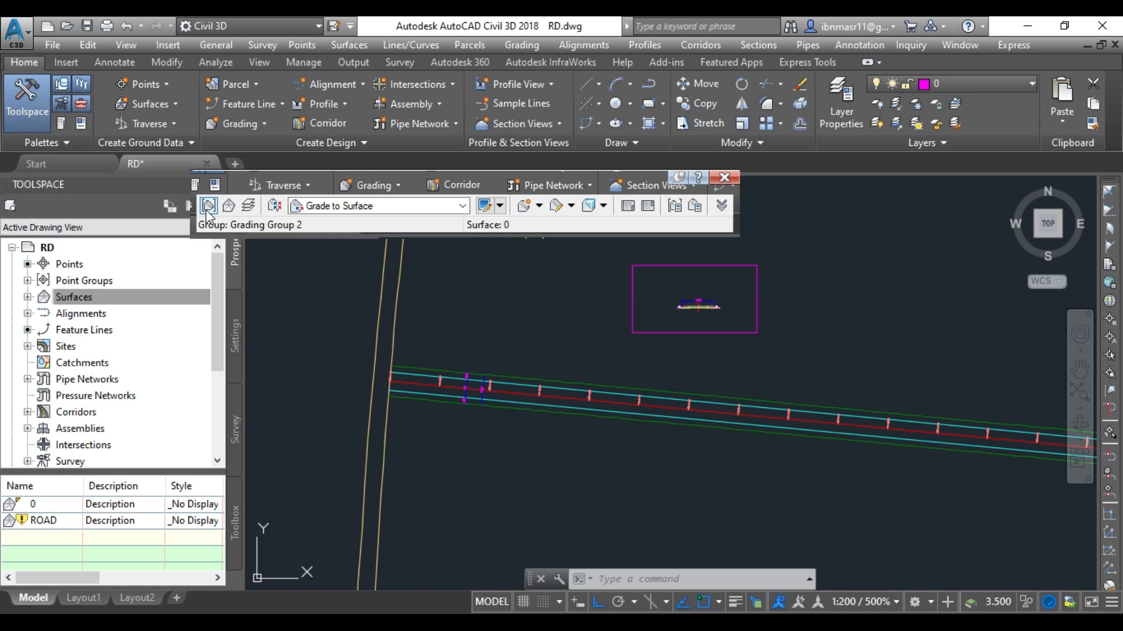
{"action": "left_click", "coordinate": [463, 206]}
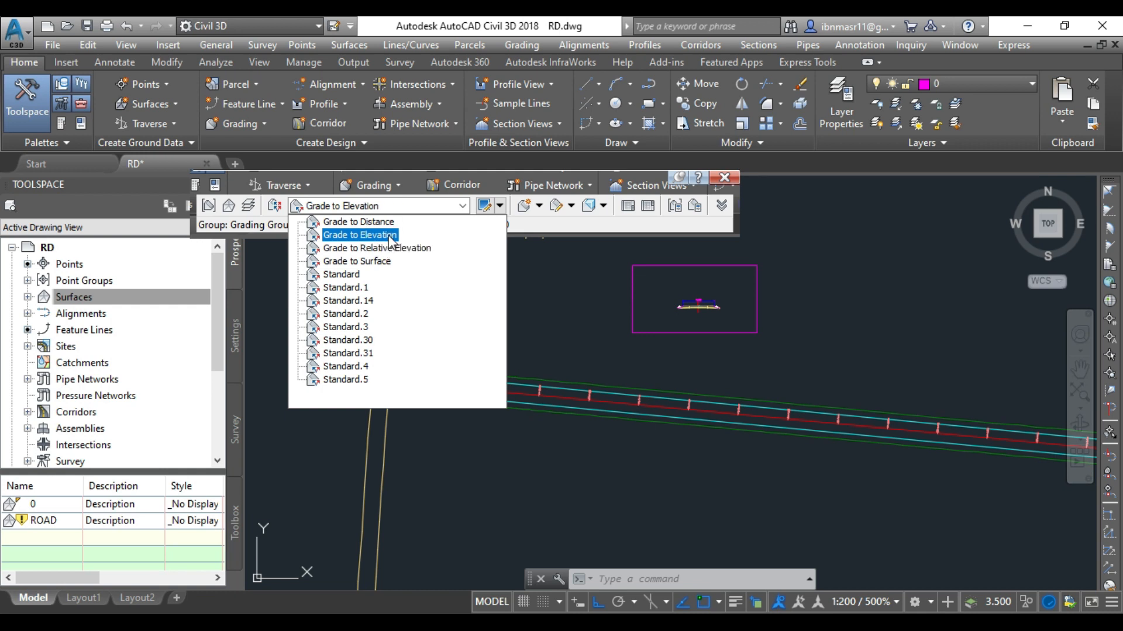
{"action": "left_click", "coordinate": [354, 262]}
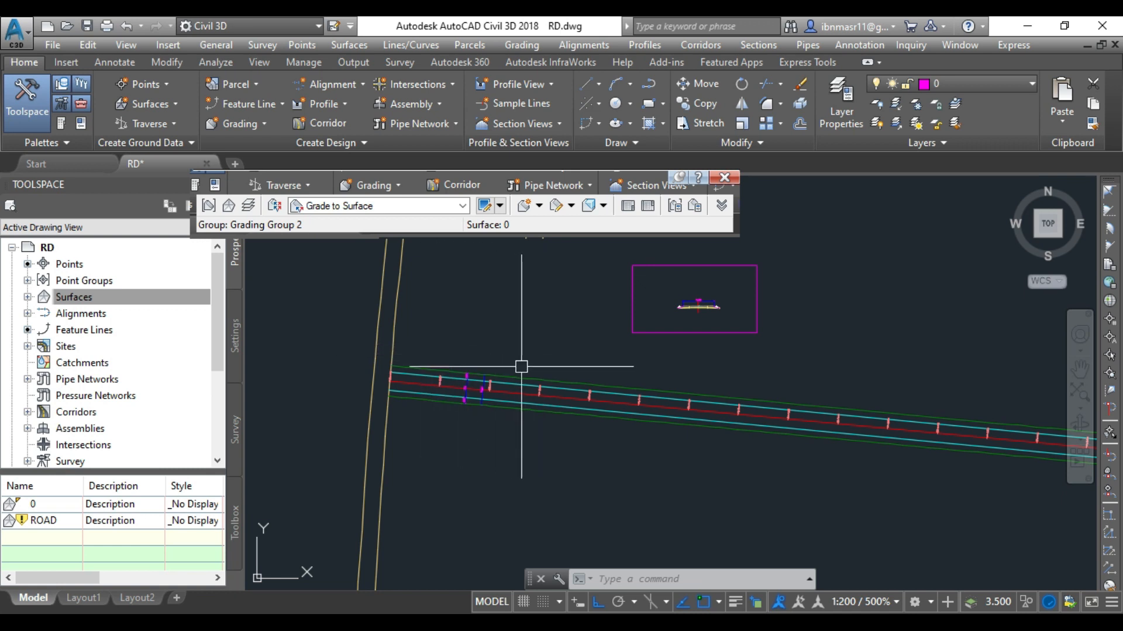
Step: Examine the available sites and their grading groups, switching to Site 1 and back to the road works site
{"action": "left_click", "coordinate": [208, 207]}
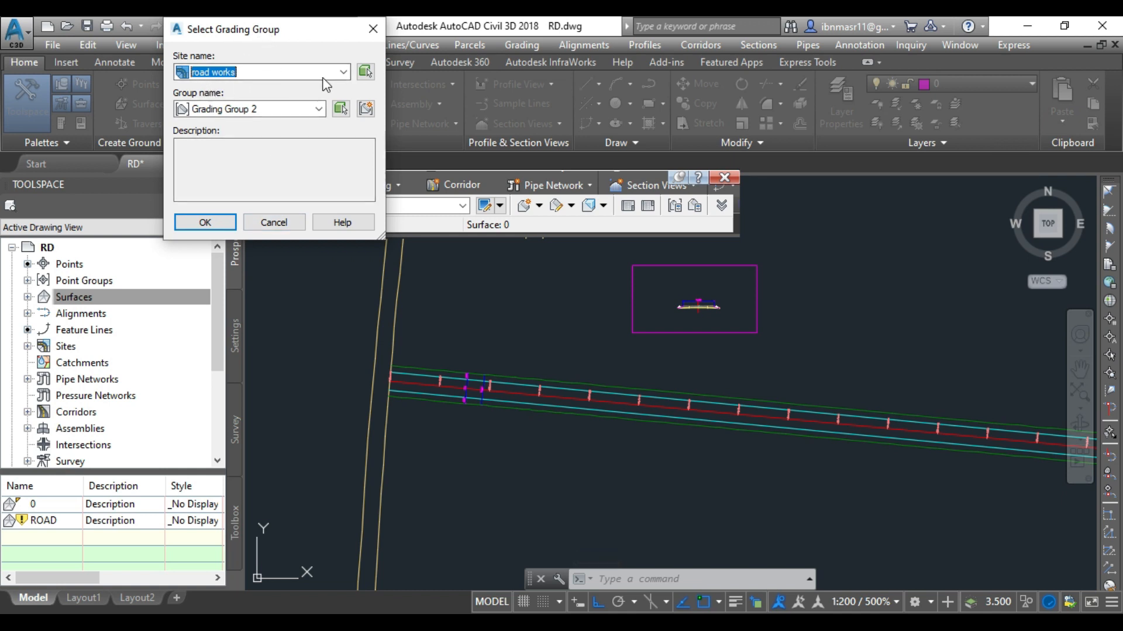
{"action": "left_click", "coordinate": [343, 72]}
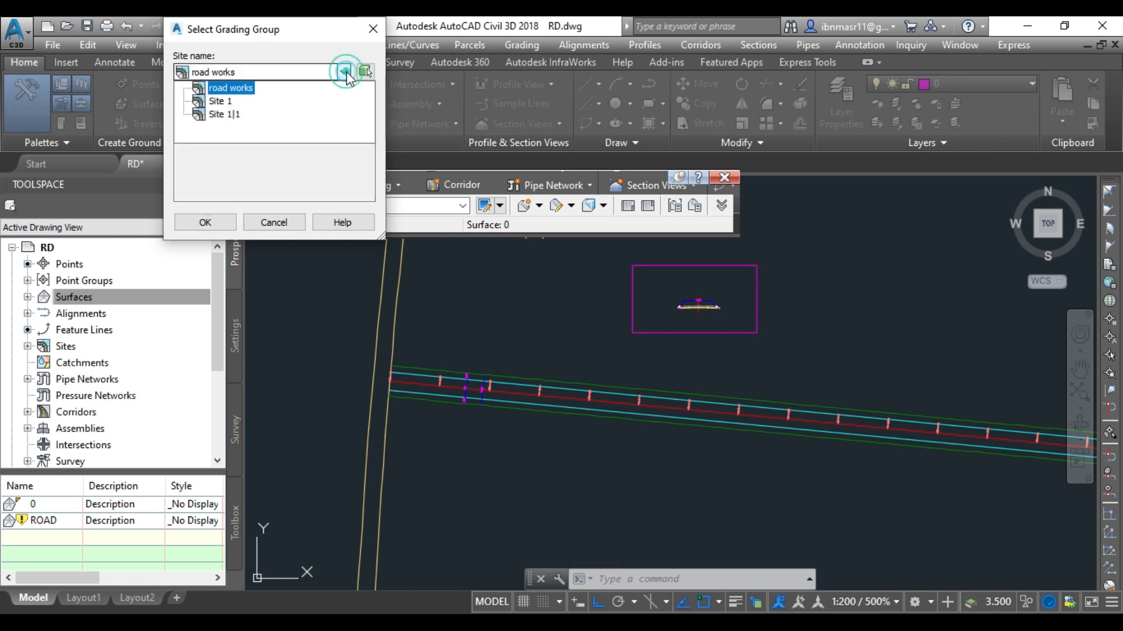
{"action": "left_click", "coordinate": [219, 103]}
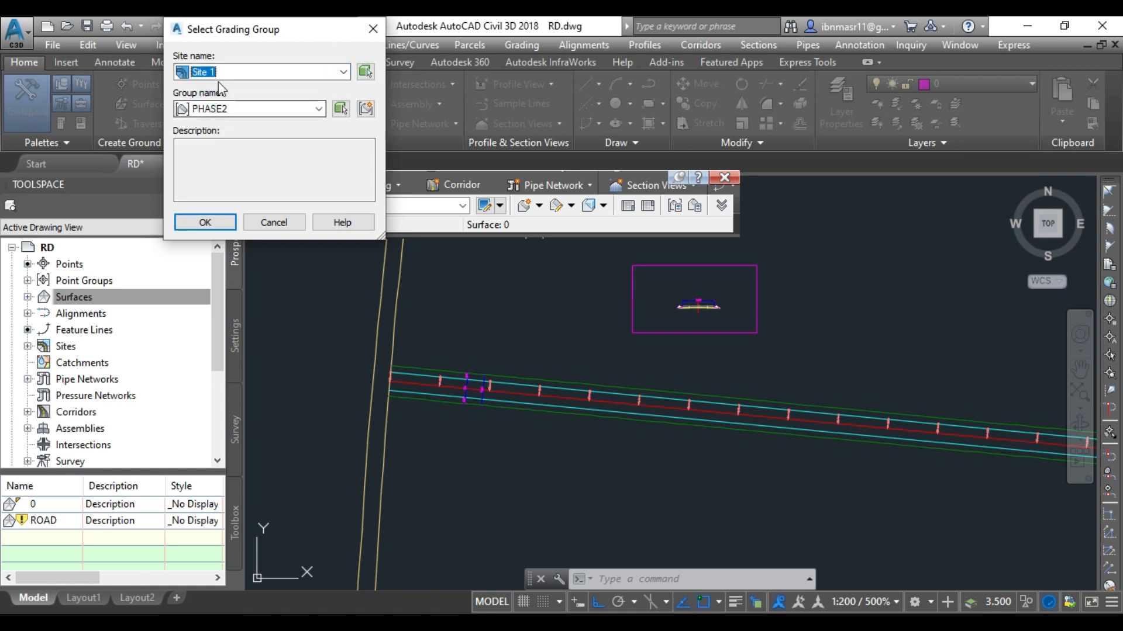
{"action": "left_click", "coordinate": [220, 108]}
{"action": "left_click", "coordinate": [220, 109]}
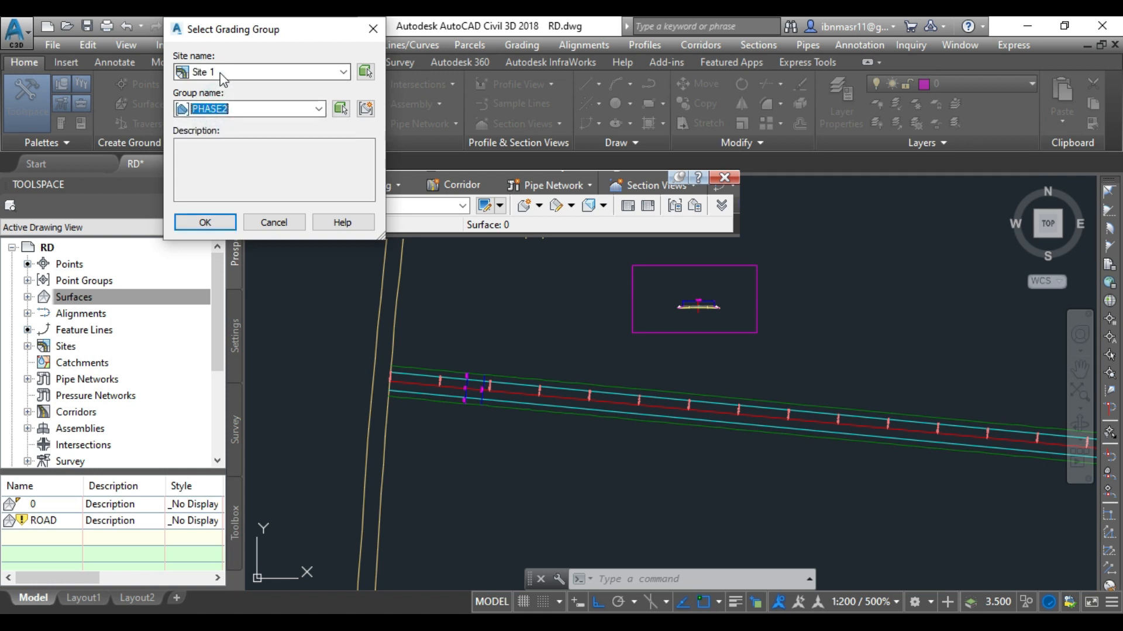
{"action": "left_click", "coordinate": [220, 72]}
{"action": "left_click", "coordinate": [225, 88]}
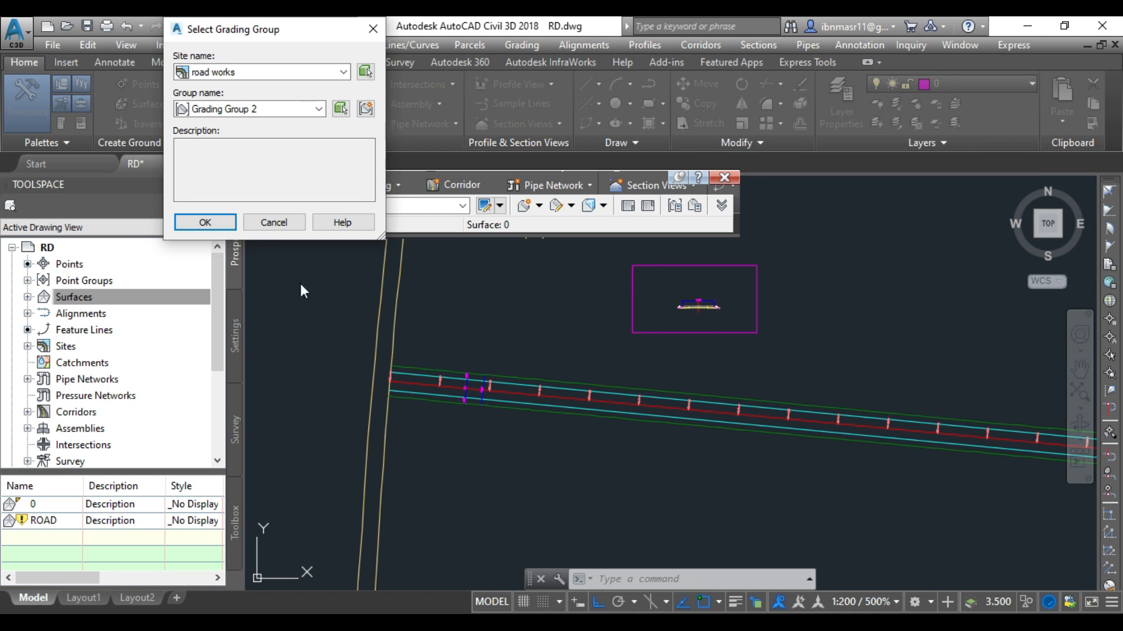
{"action": "left_click", "coordinate": [212, 72]}
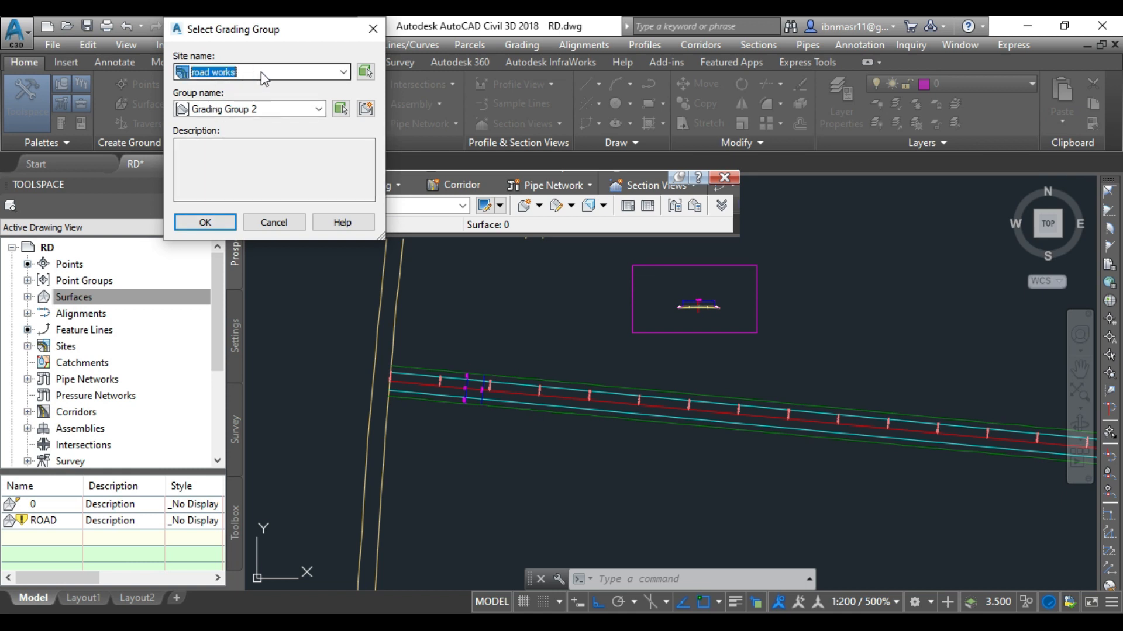
{"action": "left_click", "coordinate": [242, 109]}
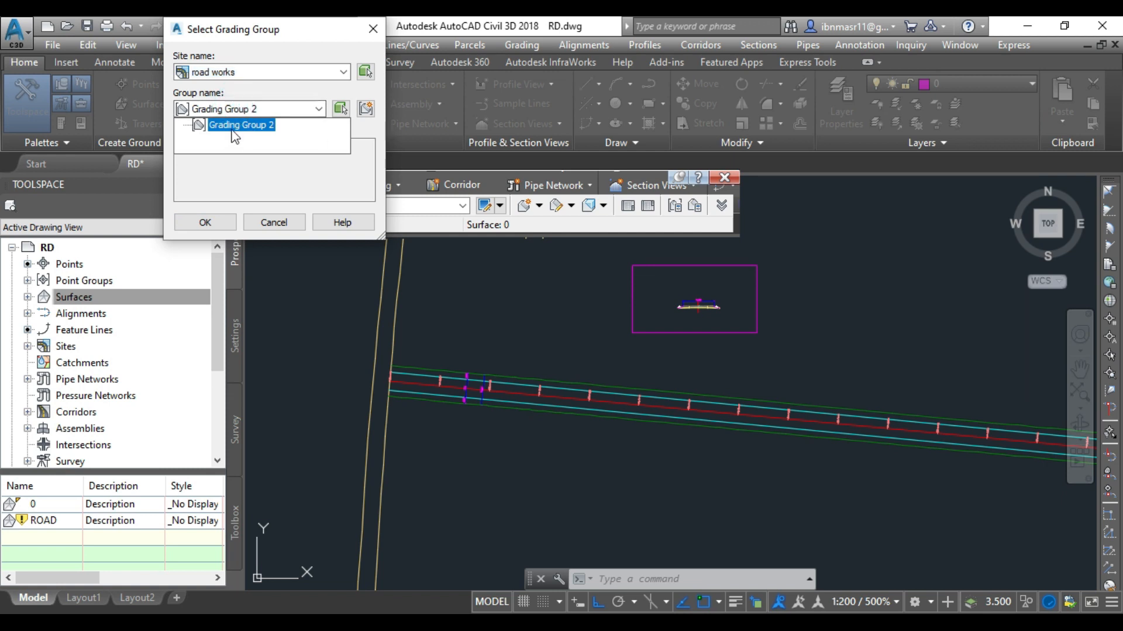
{"action": "left_click", "coordinate": [257, 109]}
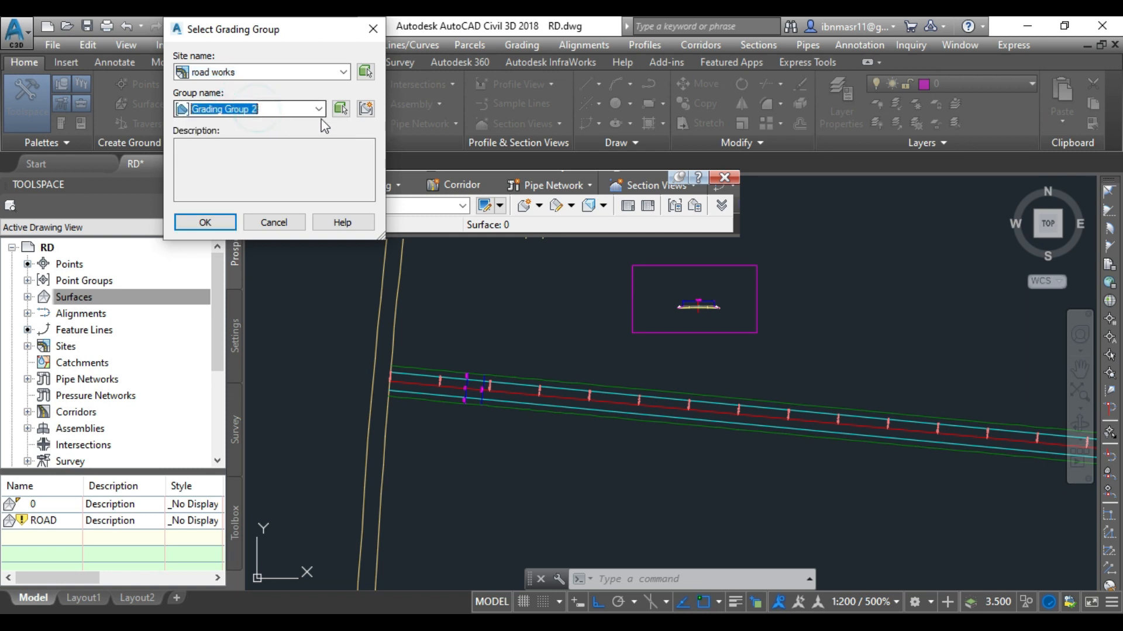
Step: Create a grading group named grading group-3 in the road works site
{"action": "left_click", "coordinate": [366, 109]}
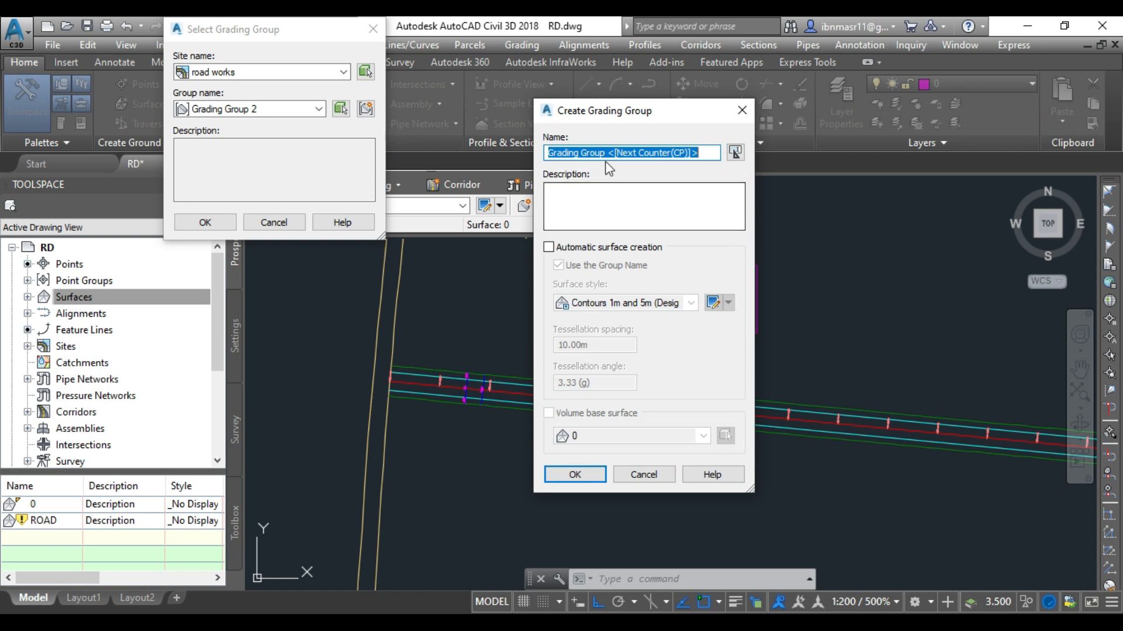
{"action": "type", "text": "grading group-3"}
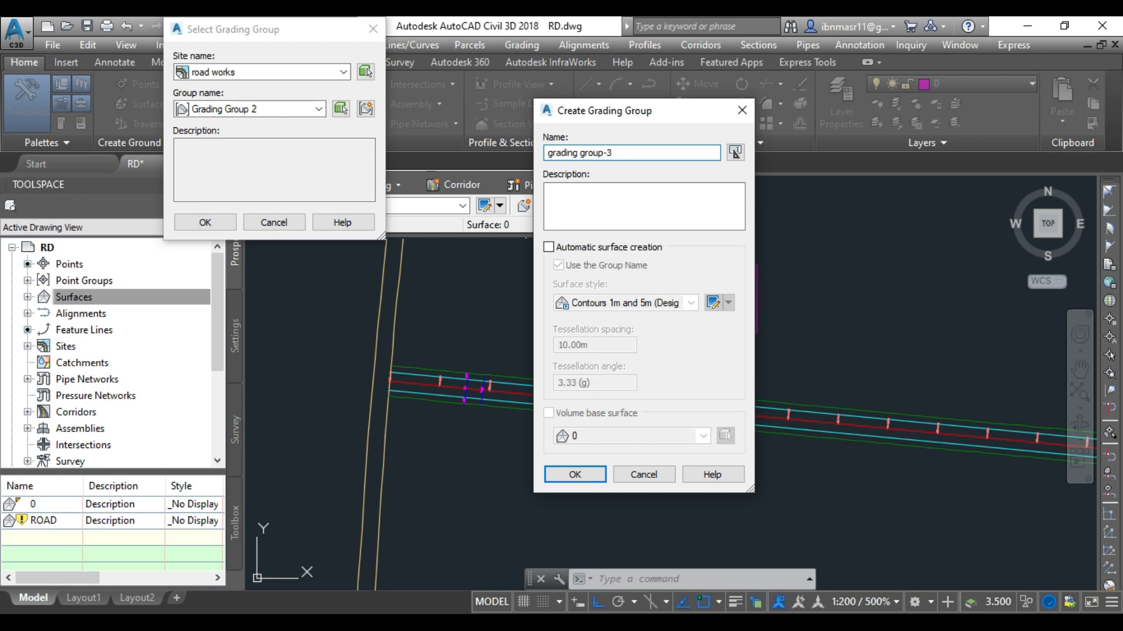
{"action": "left_click", "coordinate": [573, 474]}
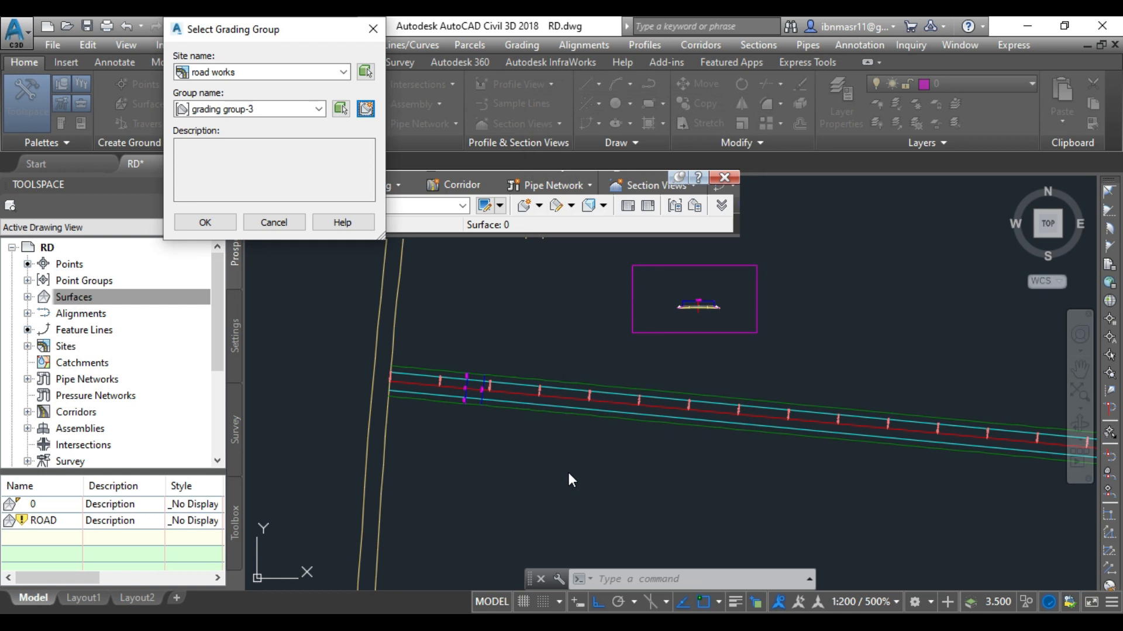
Step: Make Grading Group 2 of the road works site the active grading group
{"action": "left_click", "coordinate": [237, 110]}
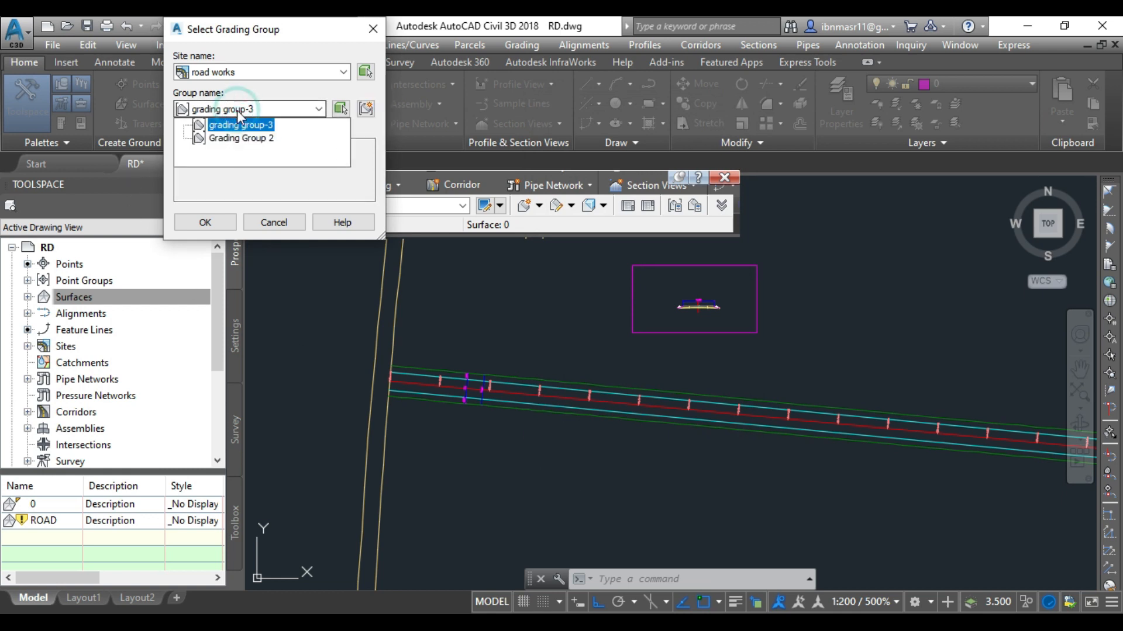
{"action": "left_click", "coordinate": [240, 138]}
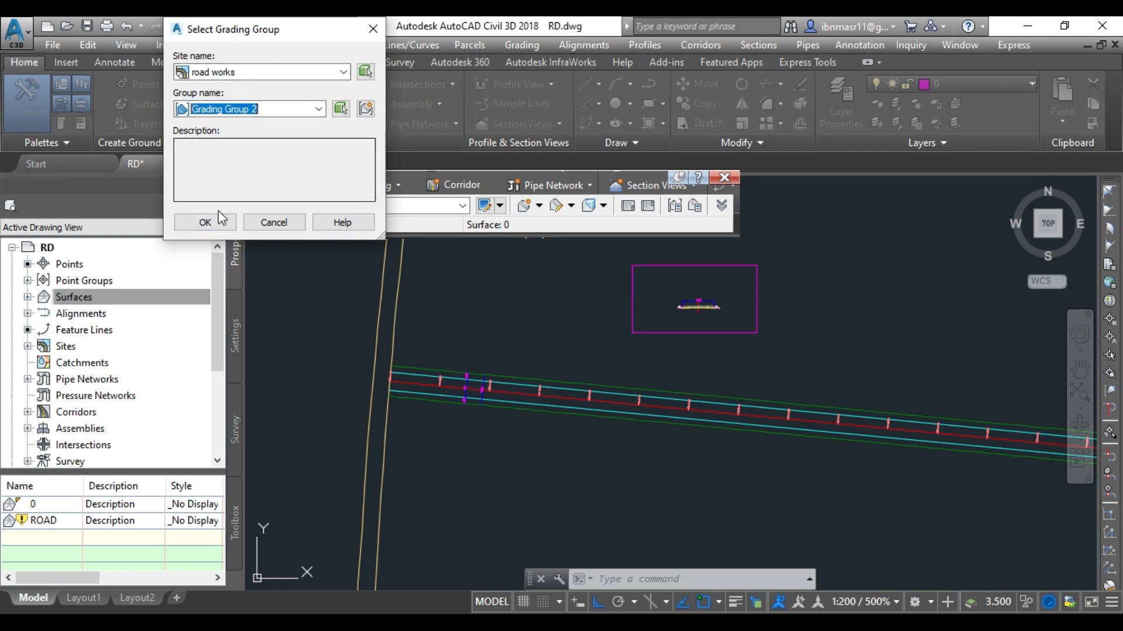
{"action": "left_click", "coordinate": [204, 223]}
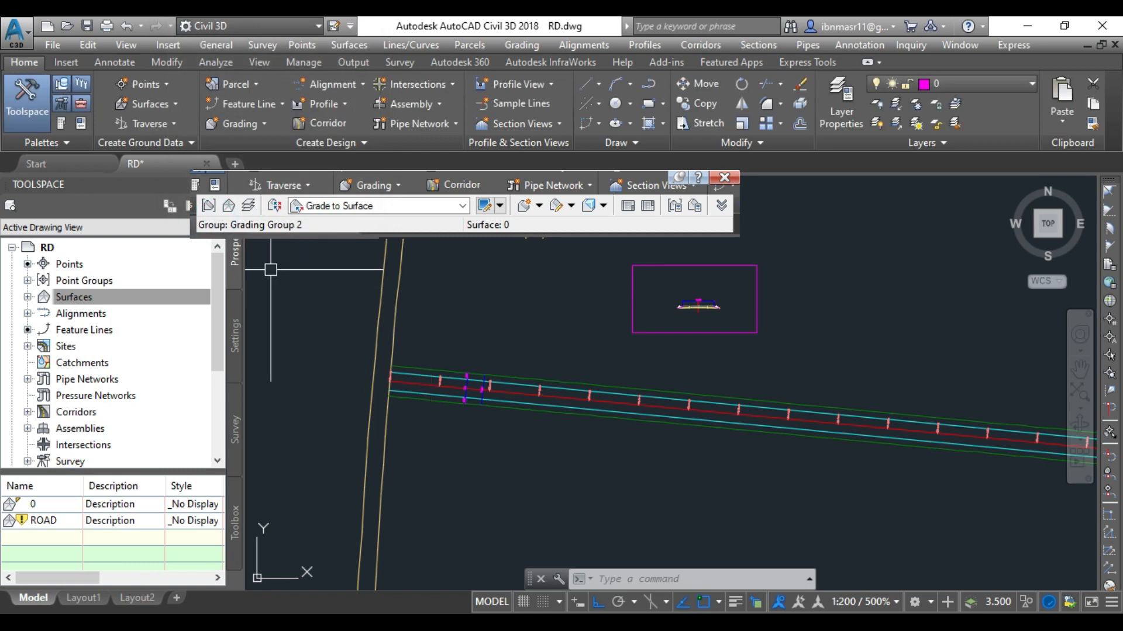
Step: Check which target surface is selected for the grading group, leaving the selection as it is
{"action": "left_click", "coordinate": [229, 206]}
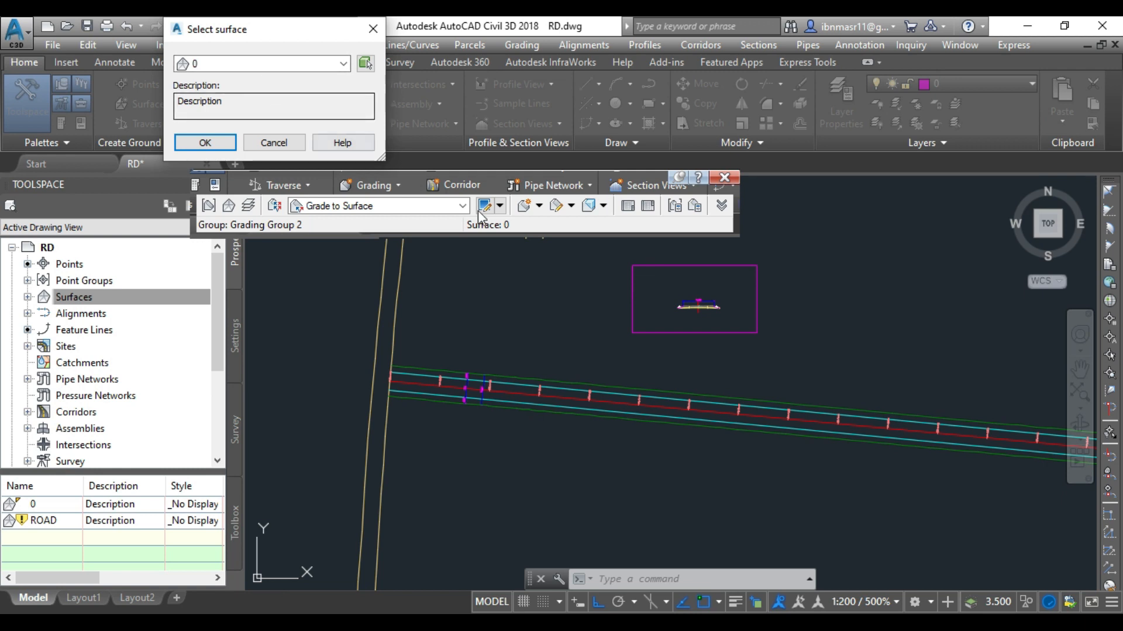
{"action": "left_click", "coordinate": [273, 143]}
Step: Examine the typical road cross-section, especially its left edge point and 4:1 side slope
{"action": "scroll", "coordinate": [639, 293], "scroll_direction": "up", "scroll_amount": 6}
{"action": "scroll", "coordinate": [644, 447], "scroll_direction": "down", "scroll_amount": 3}
{"action": "scroll", "coordinate": [584, 310], "scroll_direction": "up", "scroll_amount": 8}
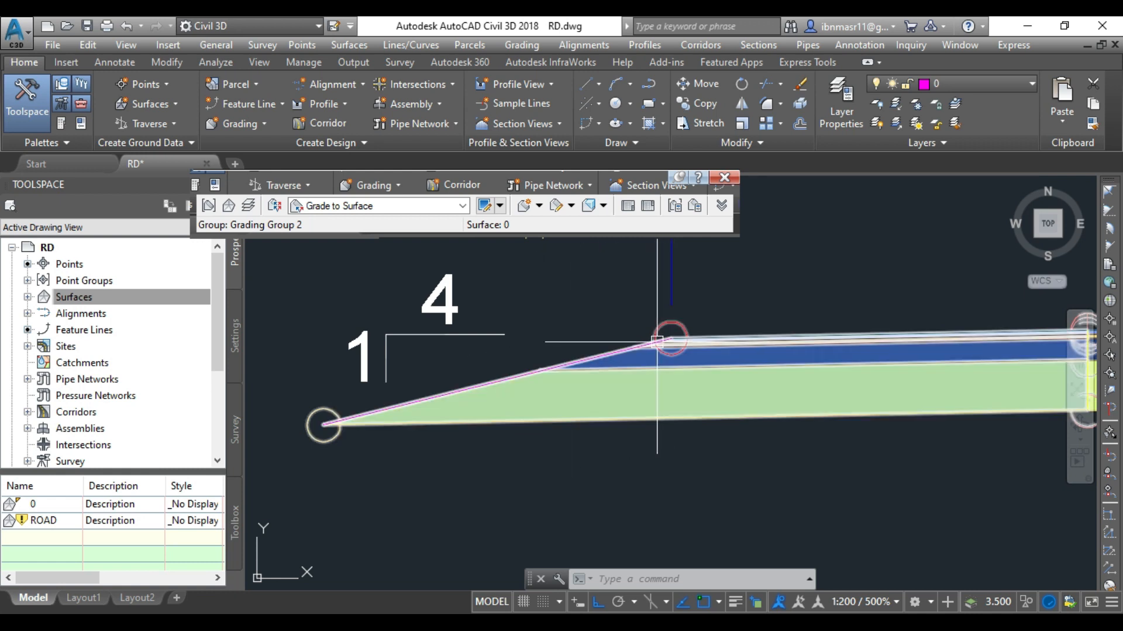
{"action": "left_click", "coordinate": [678, 333]}
{"action": "scroll", "coordinate": [678, 334], "scroll_direction": "down", "scroll_amount": 2}
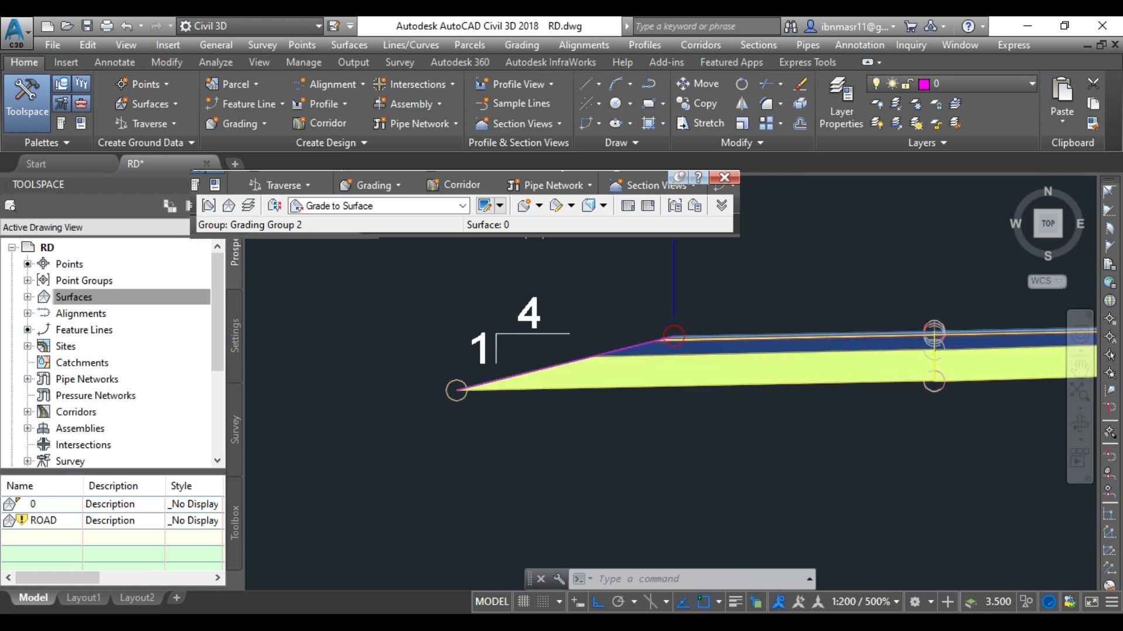
{"action": "scroll", "coordinate": [764, 467], "scroll_direction": "down", "scroll_amount": 3}
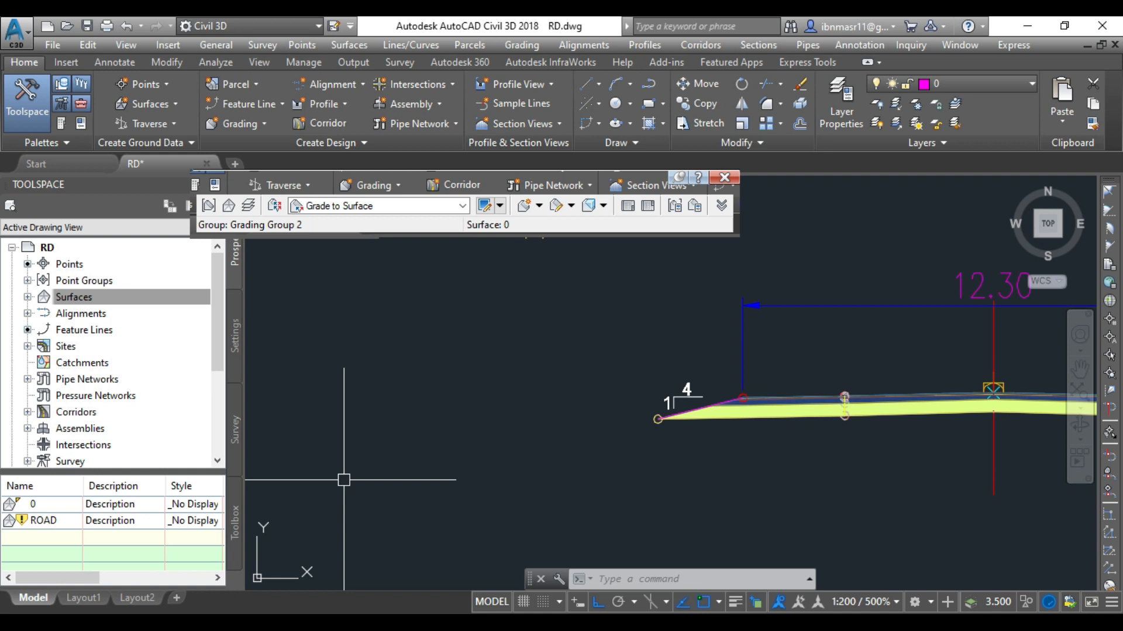
{"action": "scroll", "coordinate": [537, 351], "scroll_direction": "down", "scroll_amount": 4}
{"action": "scroll", "coordinate": [626, 363], "scroll_direction": "up", "scroll_amount": 3}
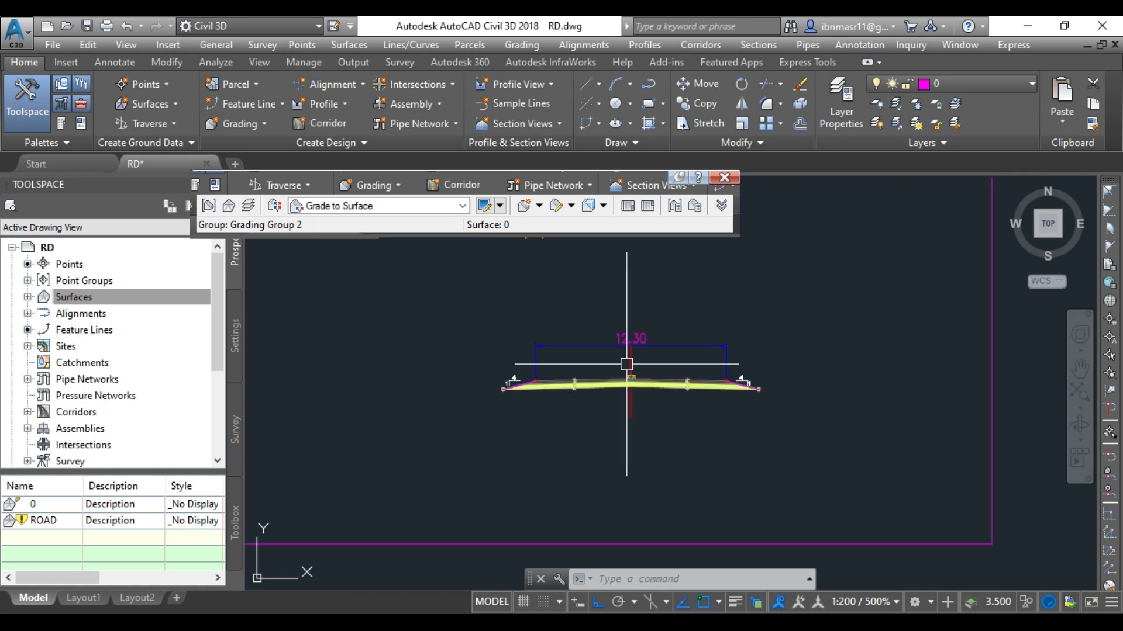
{"action": "scroll", "coordinate": [454, 408], "scroll_direction": "up", "scroll_amount": 4}
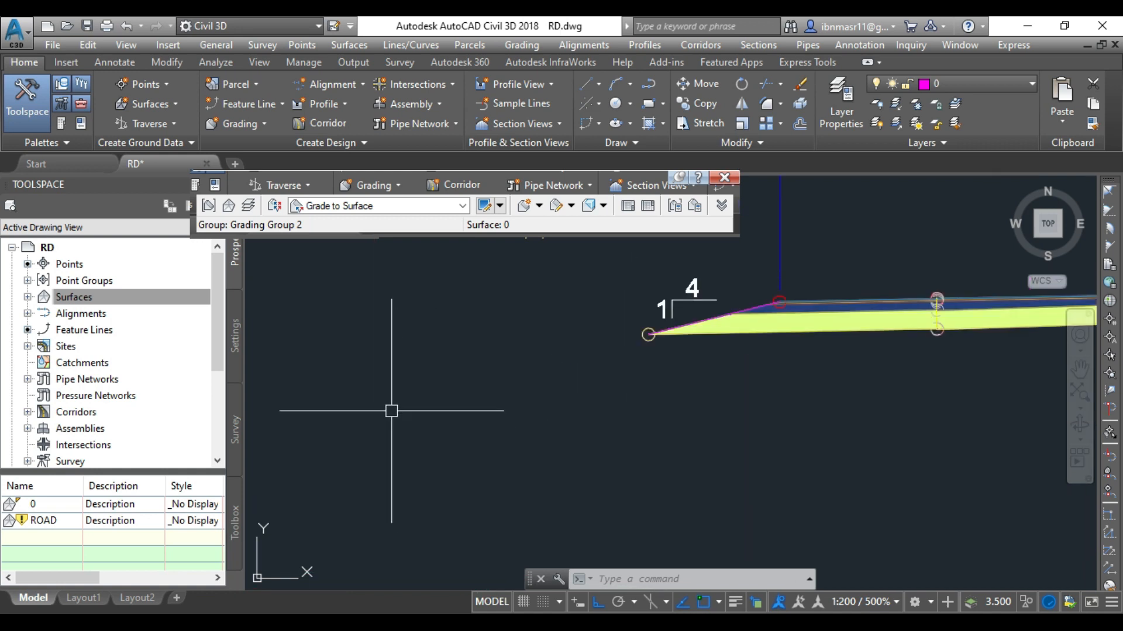
{"action": "scroll", "coordinate": [391, 411], "scroll_direction": "down", "scroll_amount": 1}
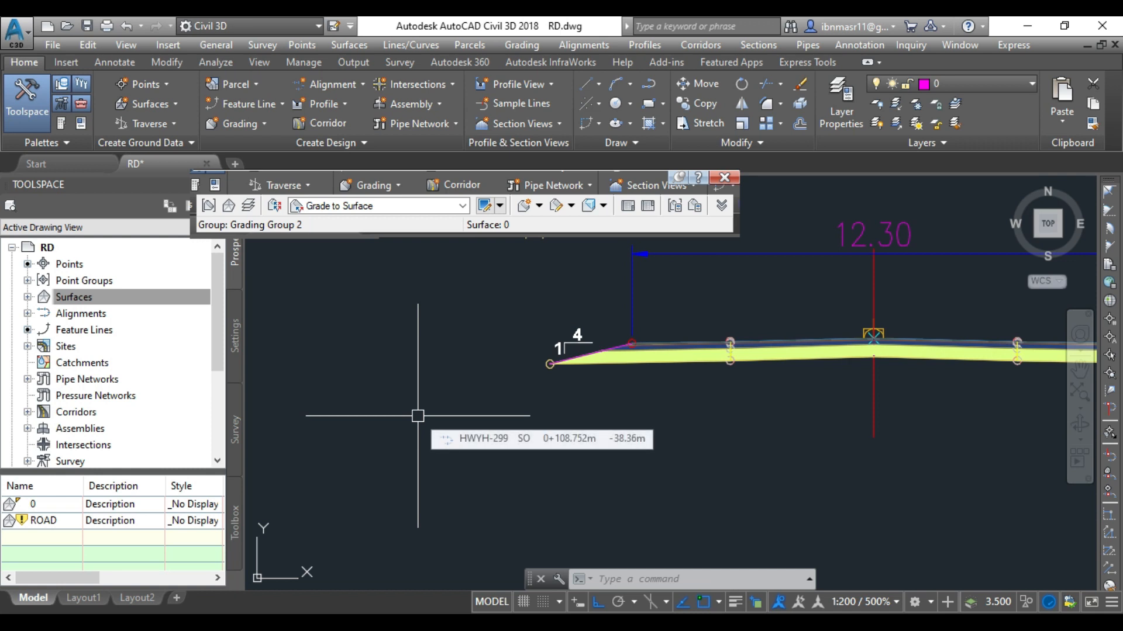
Step: Draw a wavy ground-line polyline beneath the road cross-section, starting with a sloping straight segment and continuing with three arcs, with Ortho off
{"action": "type", "text": "pl"}
{"action": "key", "text": "Return"}
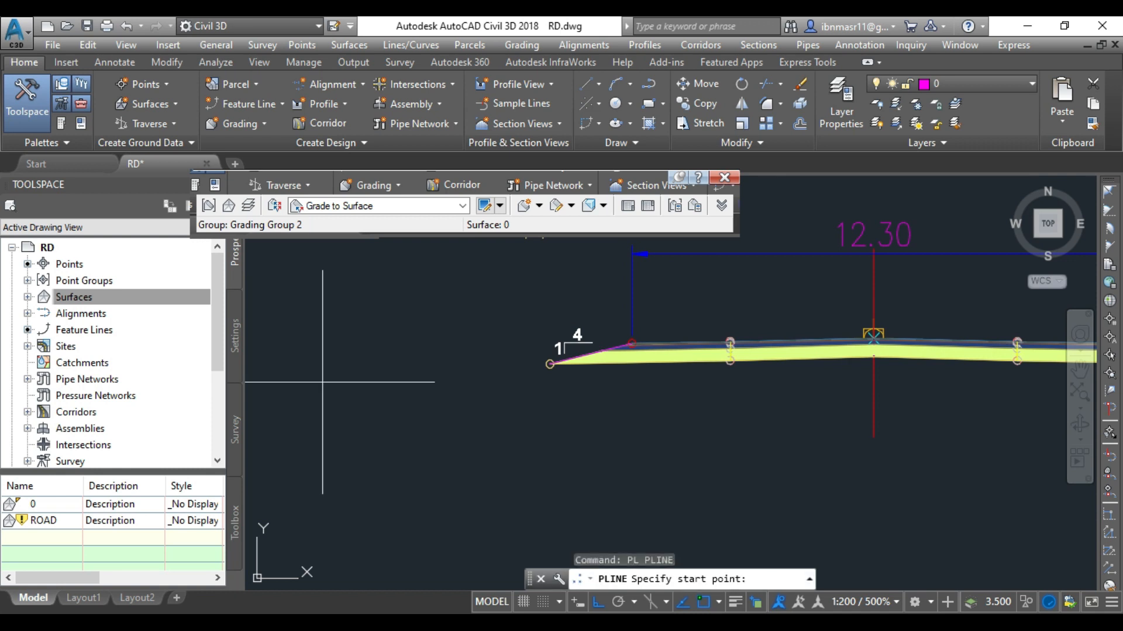
{"action": "scroll", "coordinate": [691, 465], "scroll_direction": "down", "scroll_amount": 1}
{"action": "left_click", "coordinate": [416, 386]}
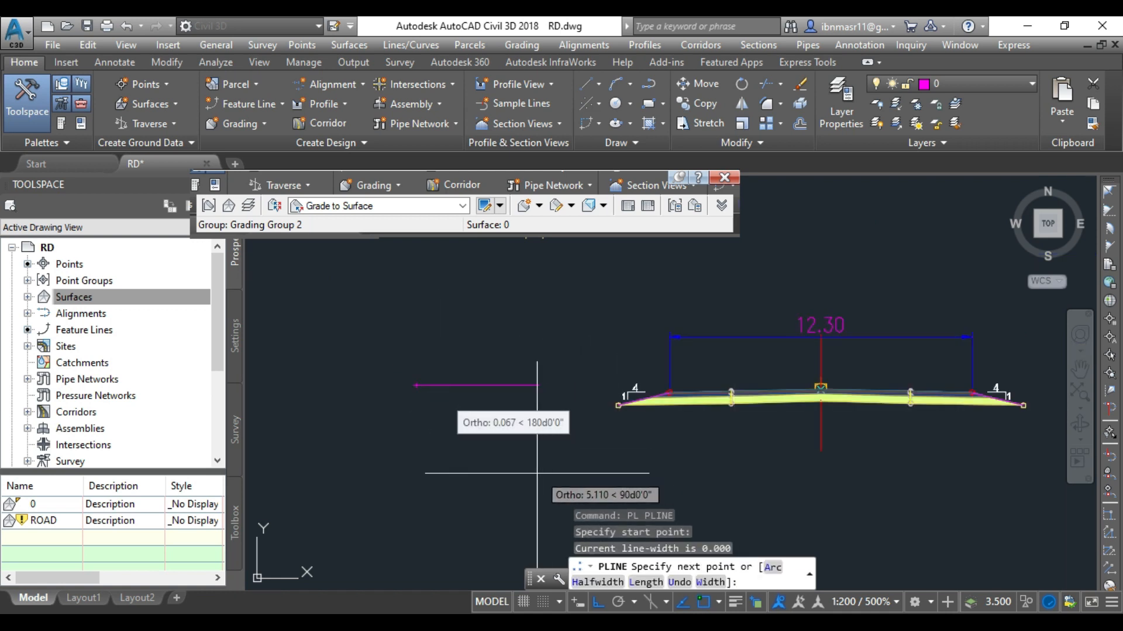
{"action": "key", "text": "F8"}
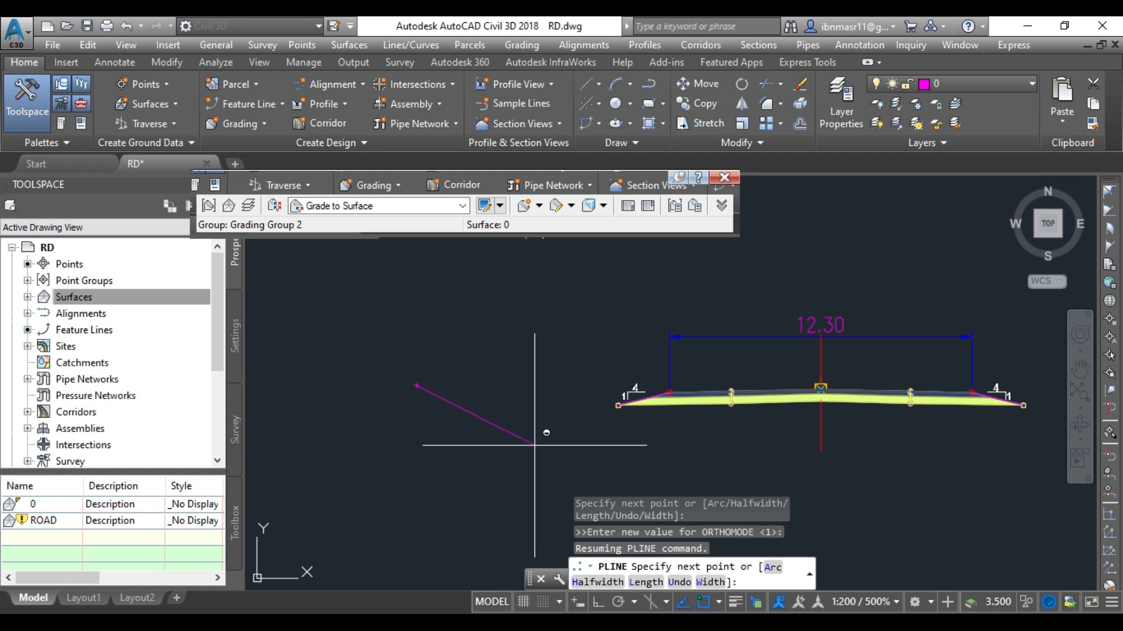
{"action": "left_click", "coordinate": [533, 444]}
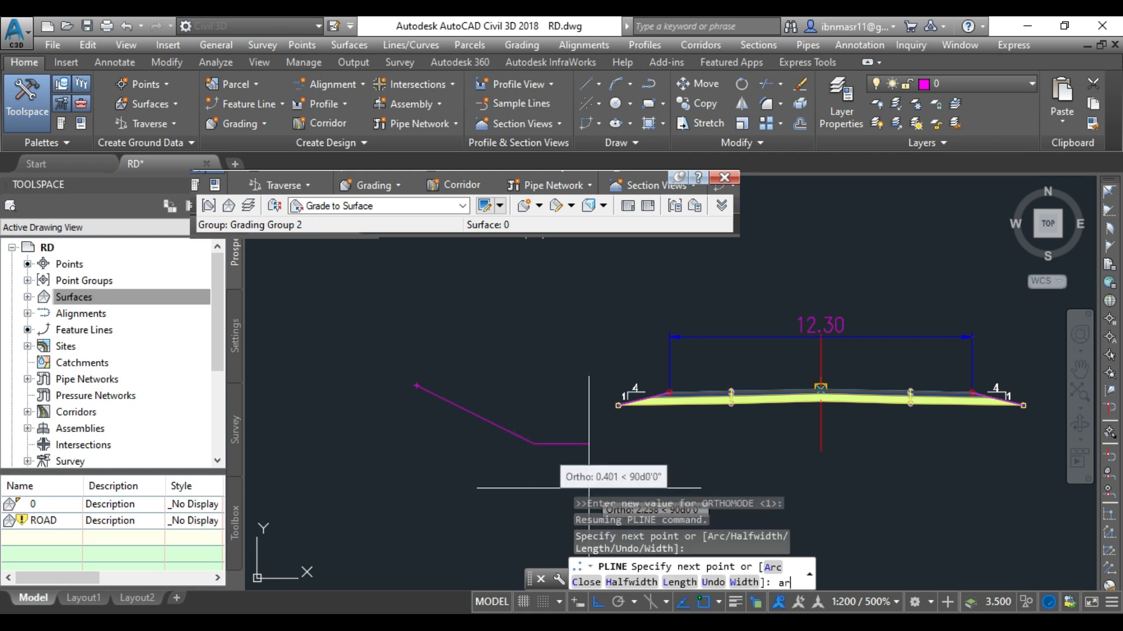
{"action": "type", "text": "arc"}
{"action": "key", "text": "Return"}
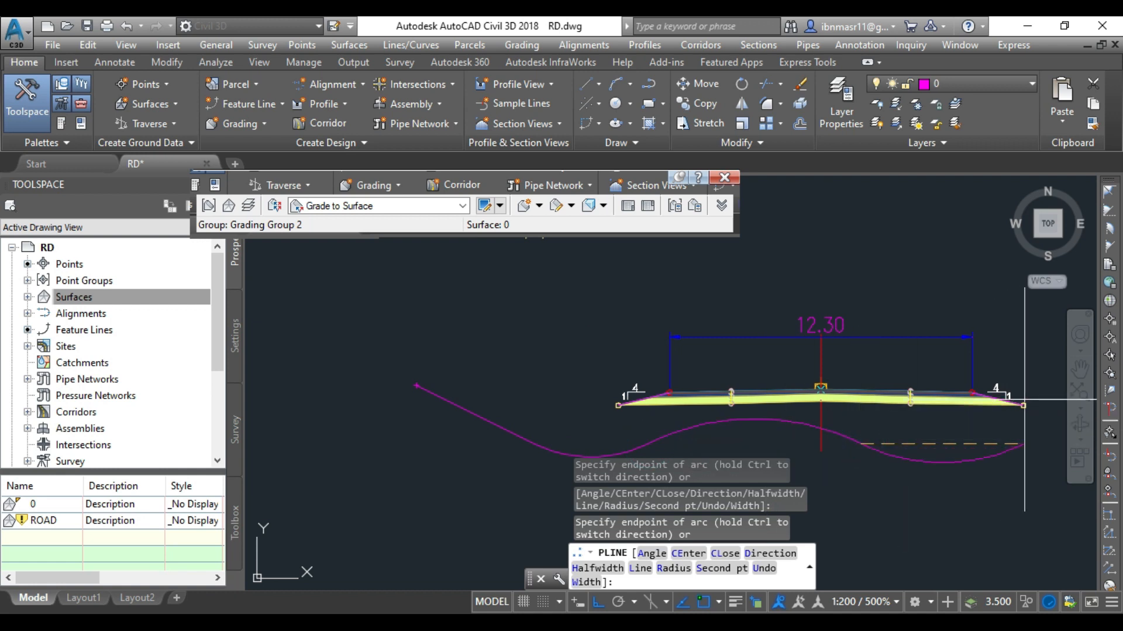
{"action": "scroll", "coordinate": [816, 448], "scroll_direction": "down", "scroll_amount": 2}
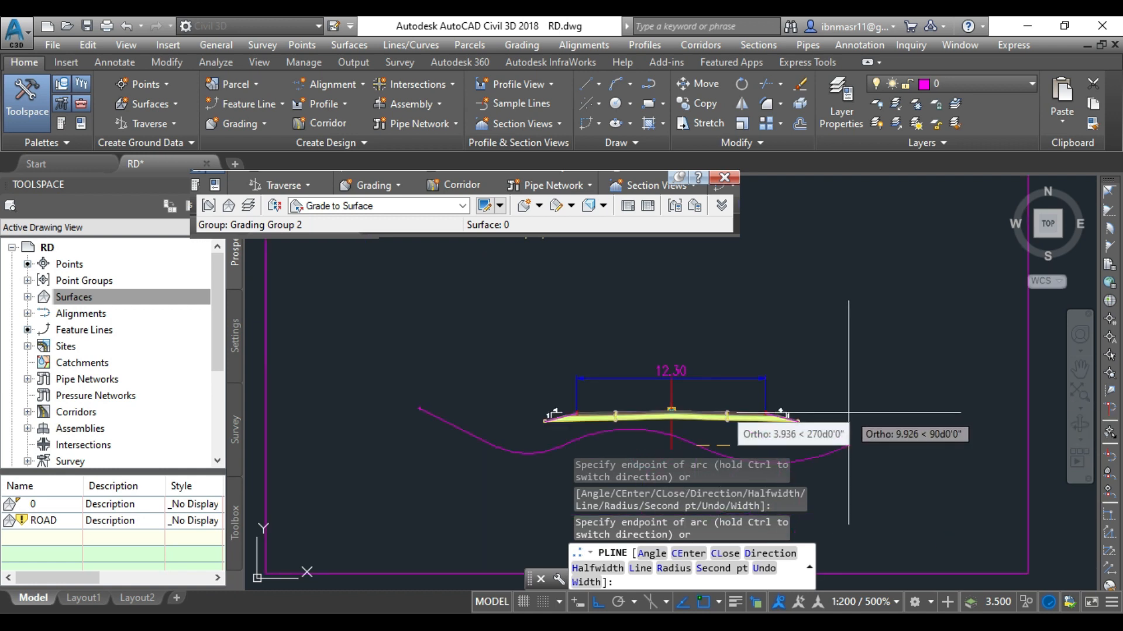
{"action": "key", "text": "F8"}
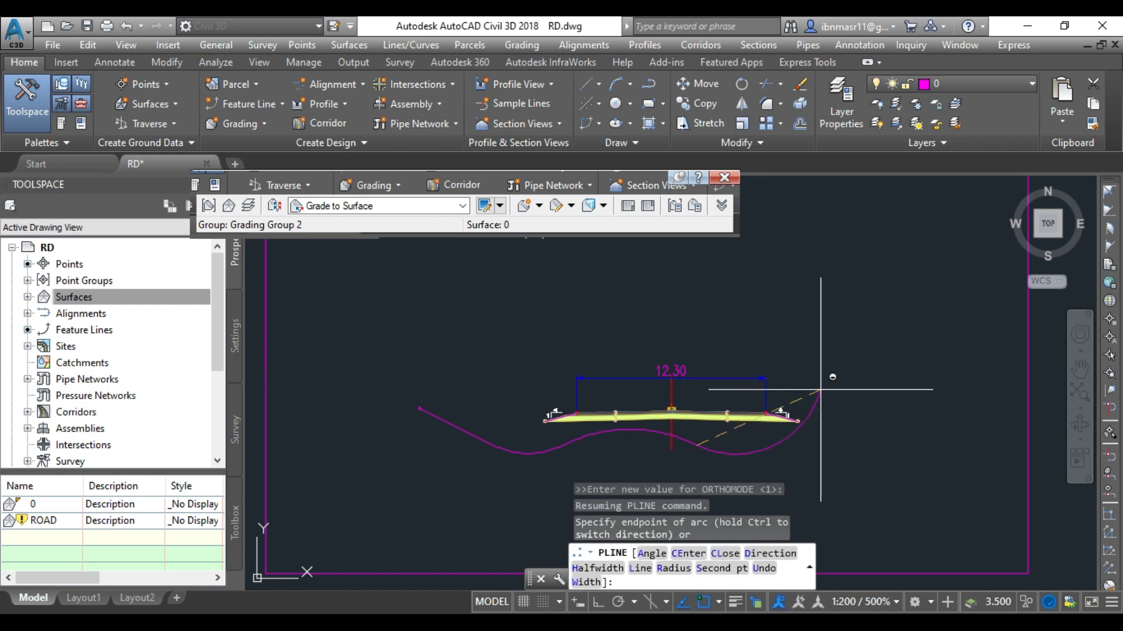
{"action": "left_click", "coordinate": [875, 388]}
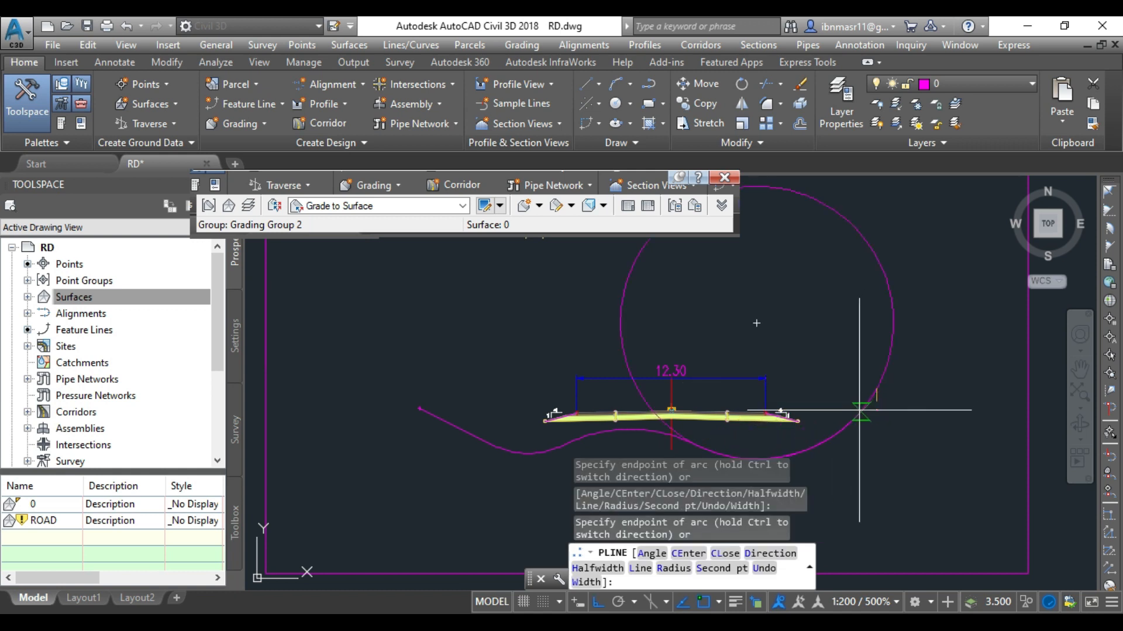
{"action": "key", "text": "Return"}
{"action": "scroll", "coordinate": [521, 427], "scroll_direction": "up", "scroll_amount": 5}
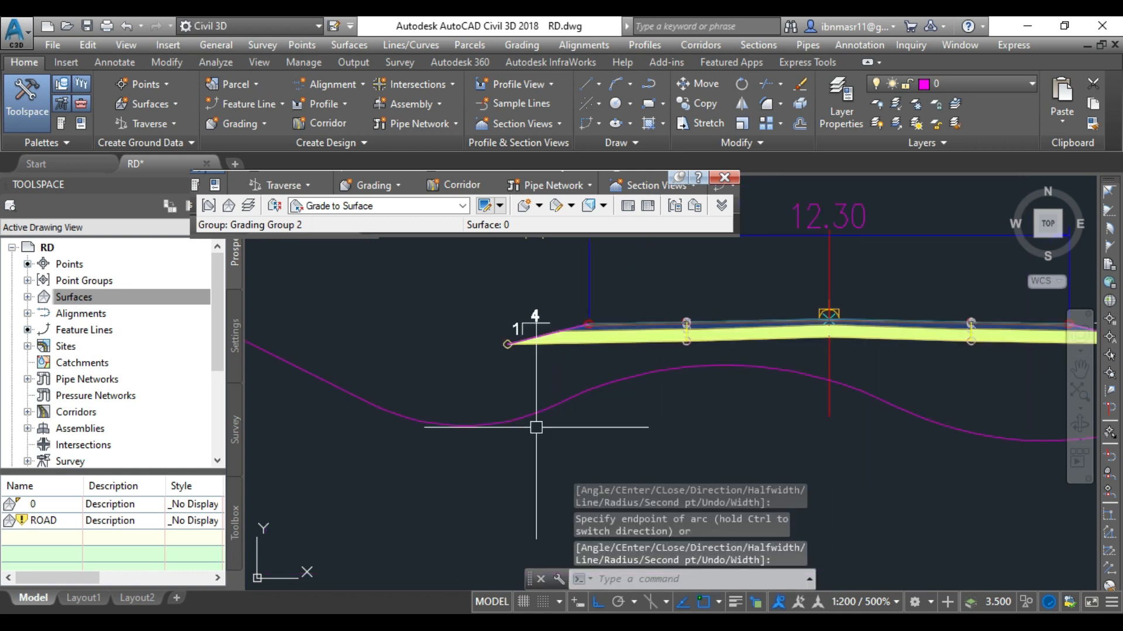
{"action": "scroll", "coordinate": [523, 422], "scroll_direction": "down", "scroll_amount": 4}
{"action": "scroll", "coordinate": [651, 401], "scroll_direction": "up", "scroll_amount": 4}
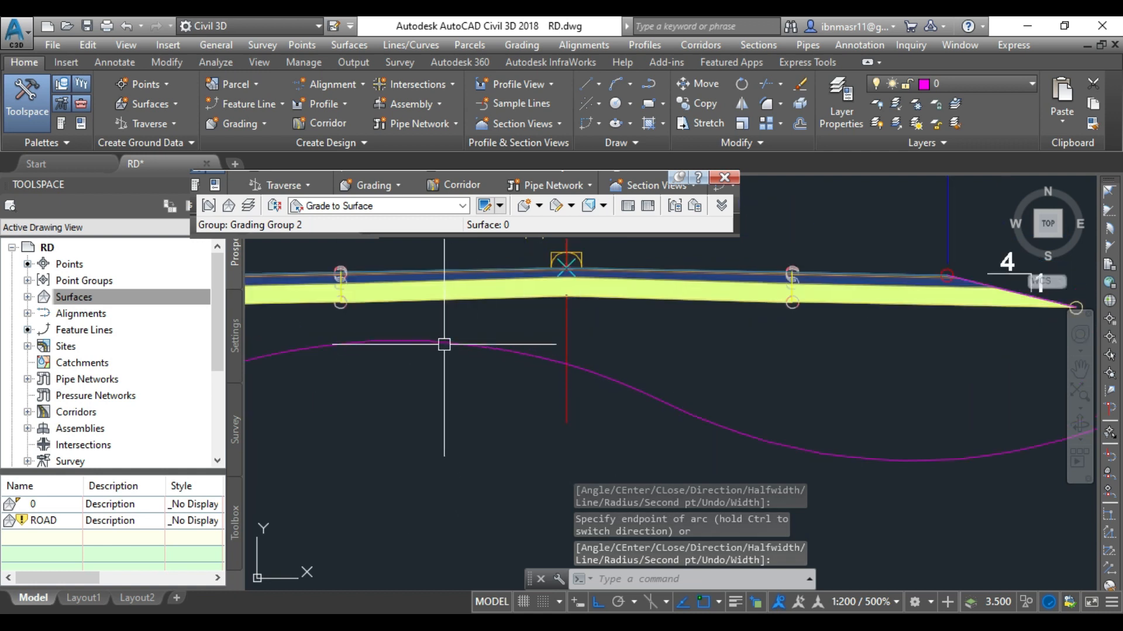
{"action": "left_click", "coordinate": [381, 341]}
{"action": "scroll", "coordinate": [647, 376], "scroll_direction": "down", "scroll_amount": 4}
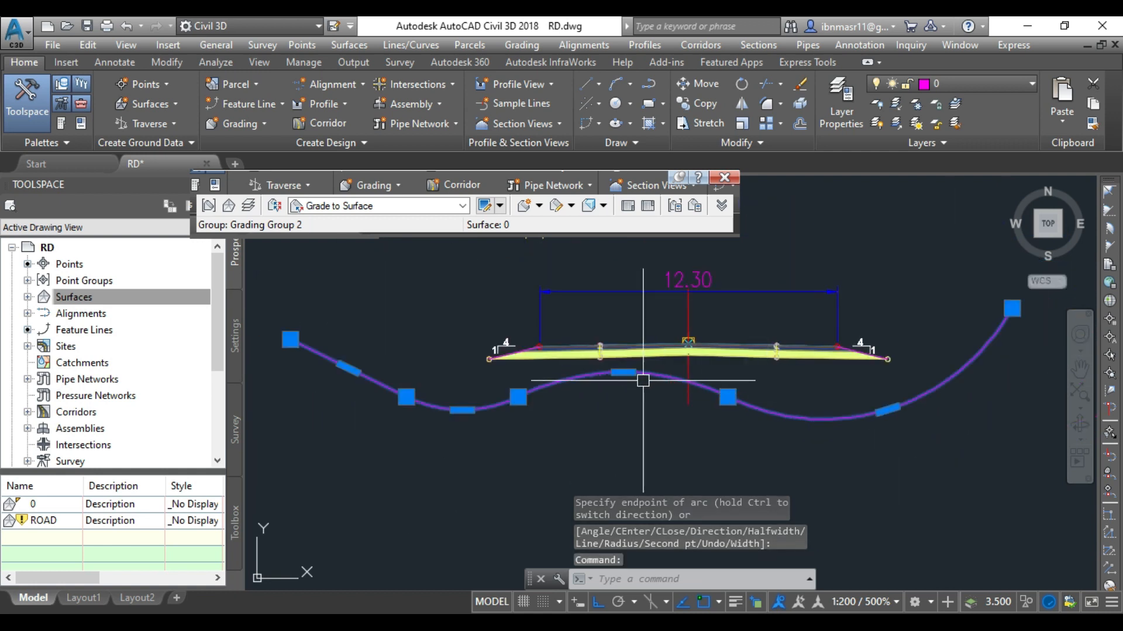
{"action": "scroll", "coordinate": [601, 364], "scroll_direction": "up", "scroll_amount": 4}
{"action": "left_click", "coordinate": [586, 359]}
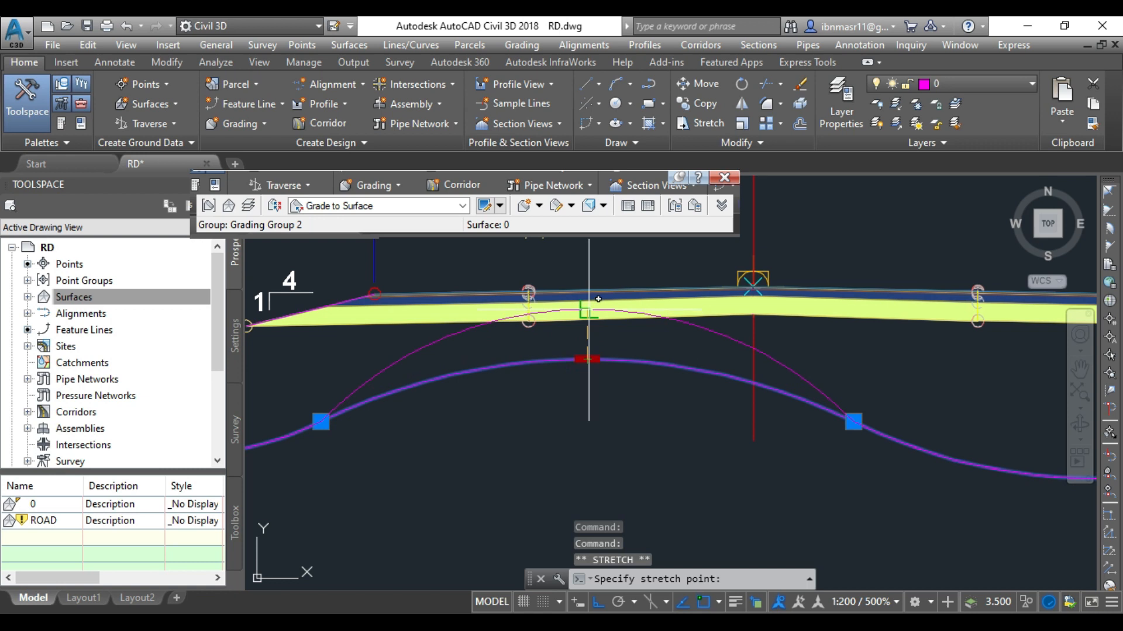
{"action": "key", "text": "Escape"}
{"action": "scroll", "coordinate": [652, 356], "scroll_direction": "down", "scroll_amount": 3}
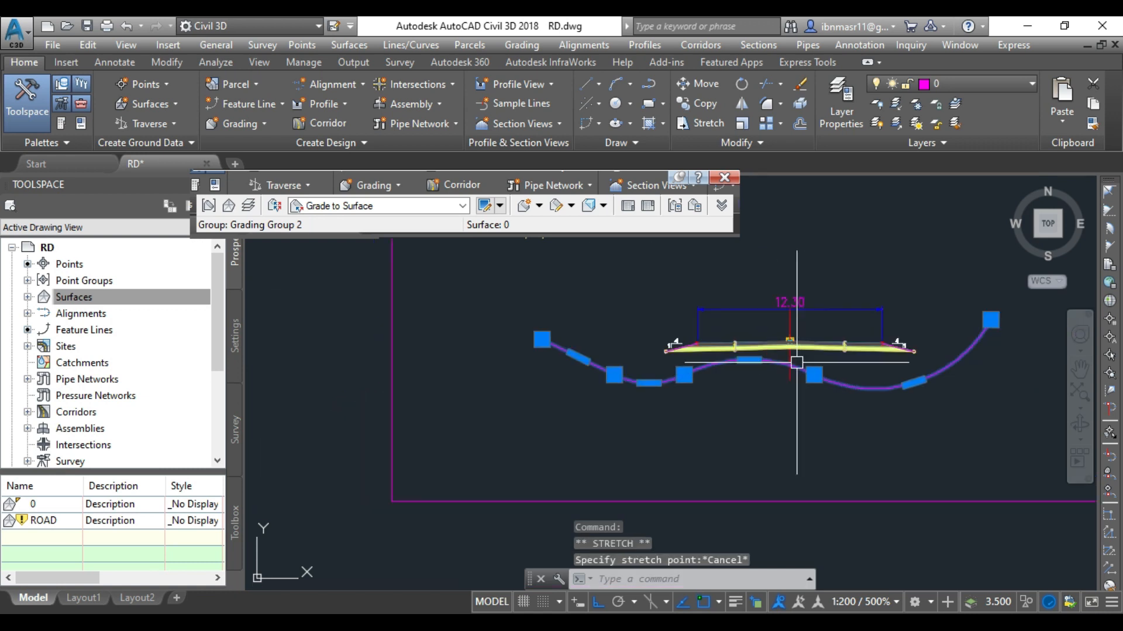
{"action": "key", "text": "Escape"}
Step: Draw a sloping polyline from the toe of the cross-section's left side slope down to the ground line, with Ortho off
{"action": "scroll", "coordinate": [676, 358], "scroll_direction": "up", "scroll_amount": 6}
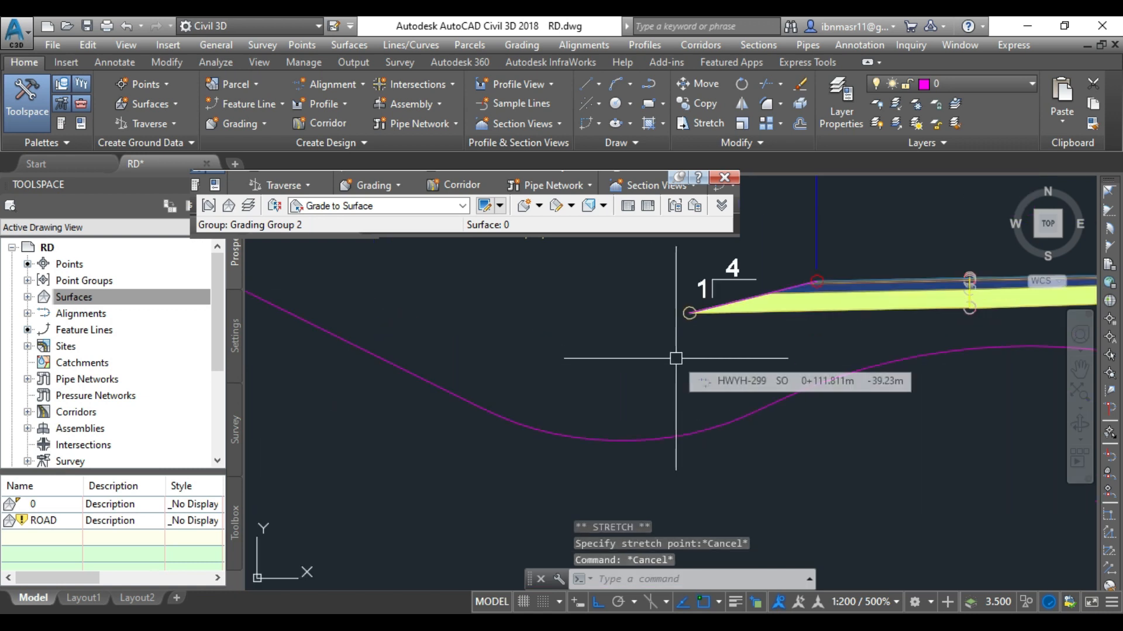
{"action": "type", "text": "pl"}
{"action": "key", "text": "Return"}
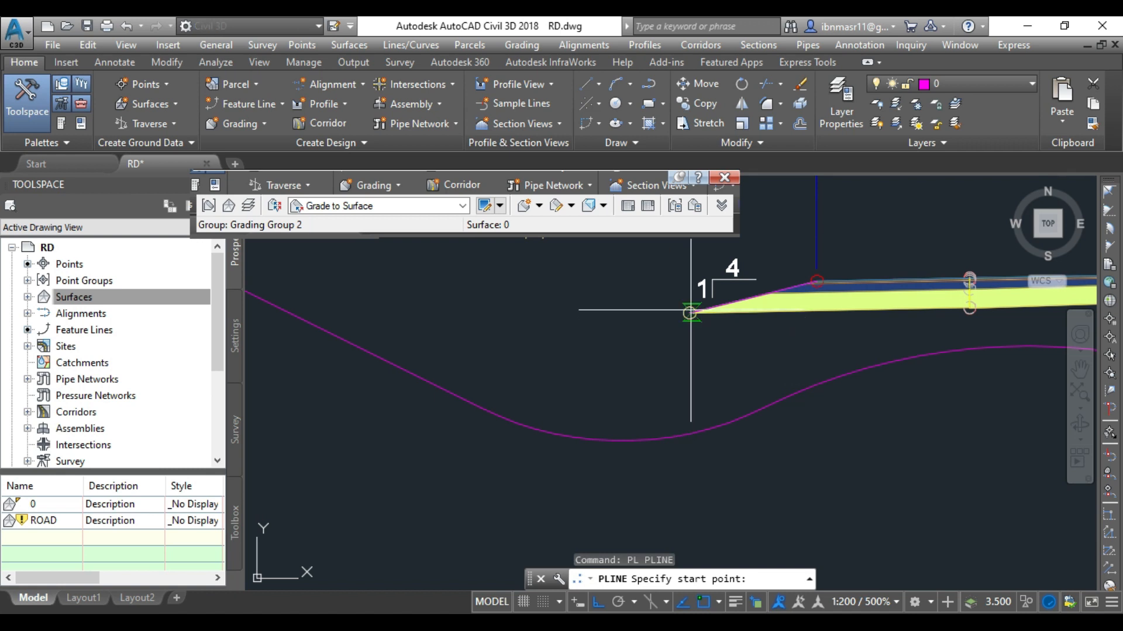
{"action": "left_click", "coordinate": [693, 318]}
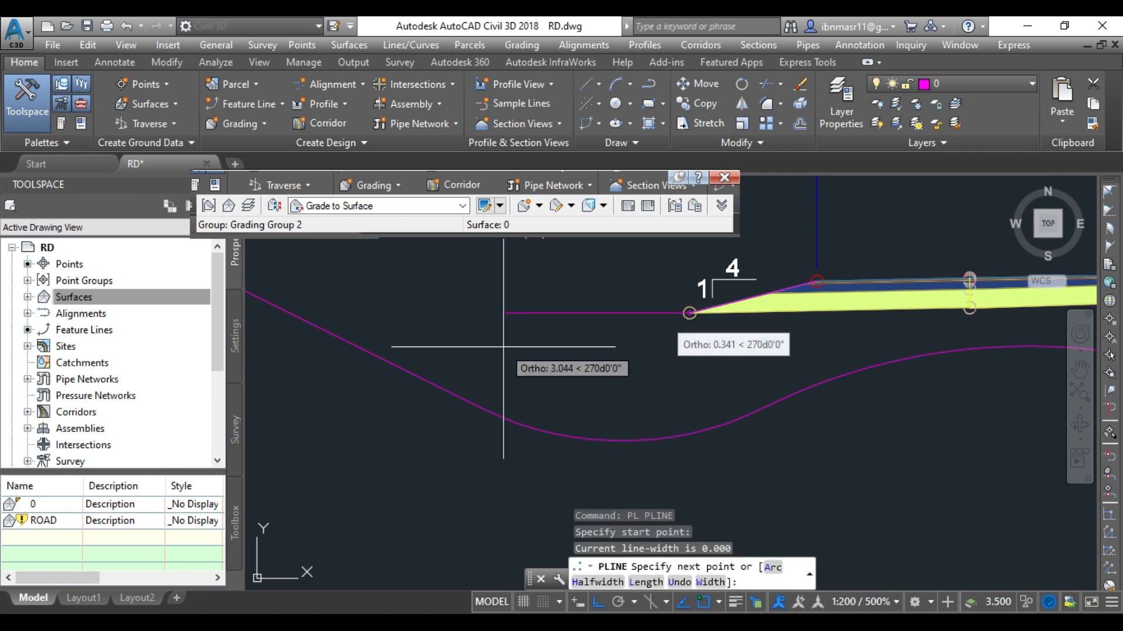
{"action": "key", "text": "F8"}
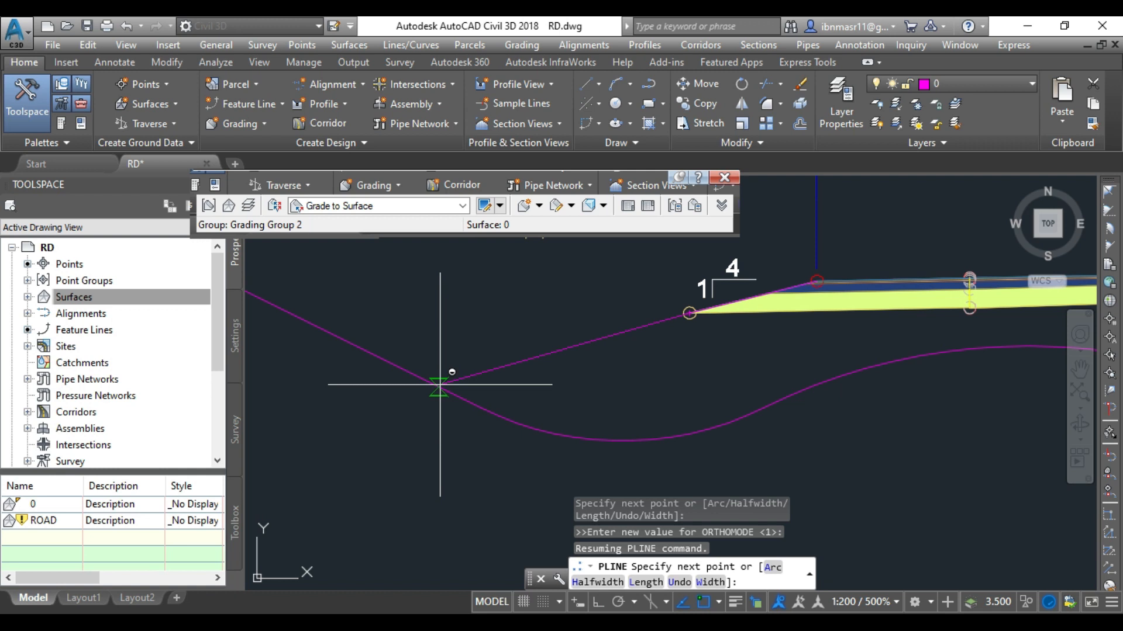
{"action": "left_click", "coordinate": [422, 394]}
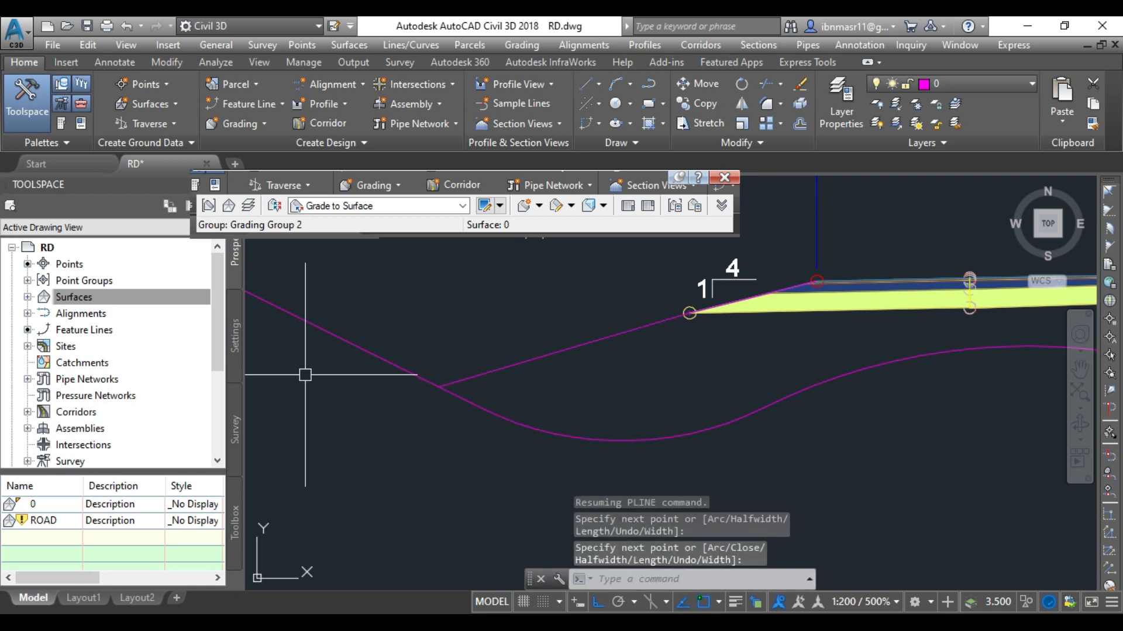
Step: Draw a sloping polyline from the toe of the cross-section's right side slope down to the ground line, with Ortho off
{"action": "scroll", "coordinate": [309, 376], "scroll_direction": "down", "scroll_amount": 3}
{"action": "scroll", "coordinate": [819, 370], "scroll_direction": "up", "scroll_amount": 4}
{"action": "type", "text": "pl"}
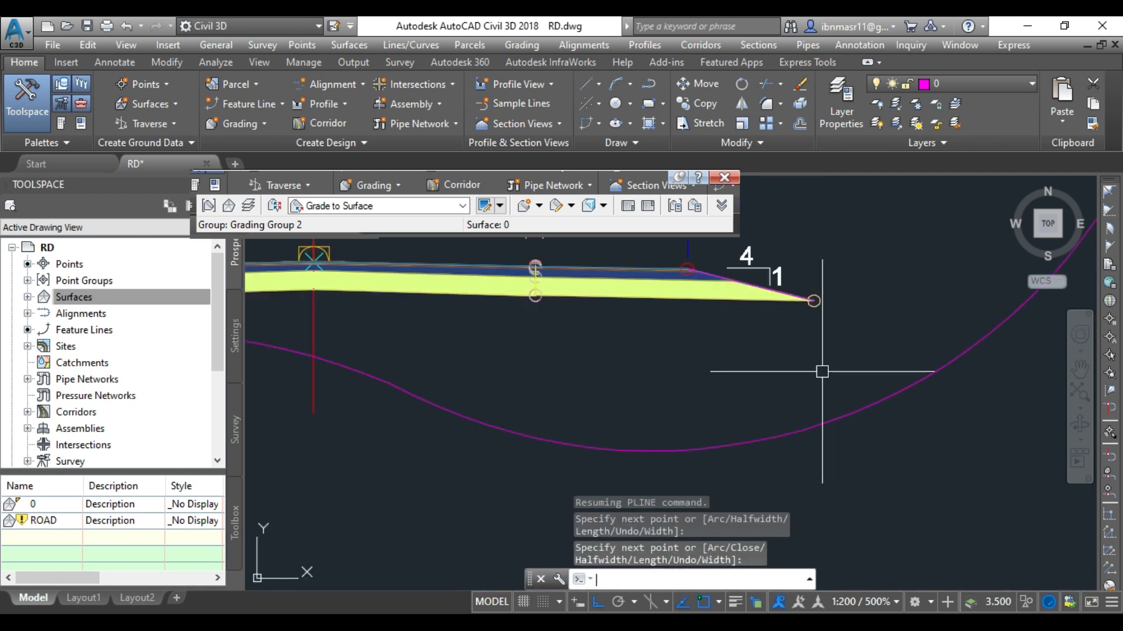
{"action": "key", "text": "Return"}
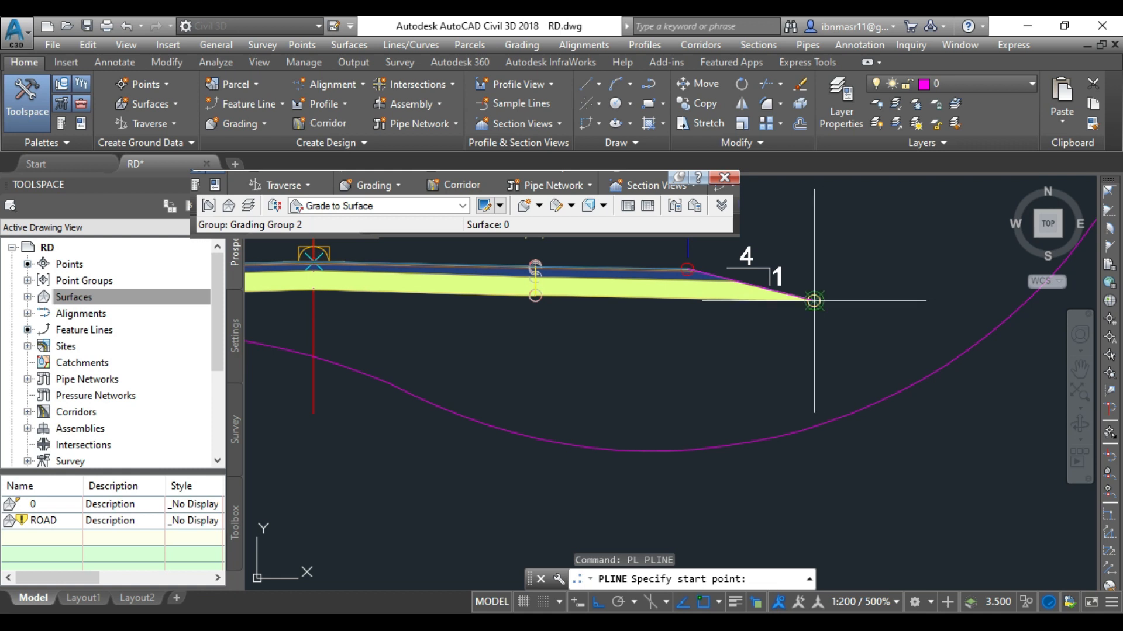
{"action": "left_click", "coordinate": [813, 300]}
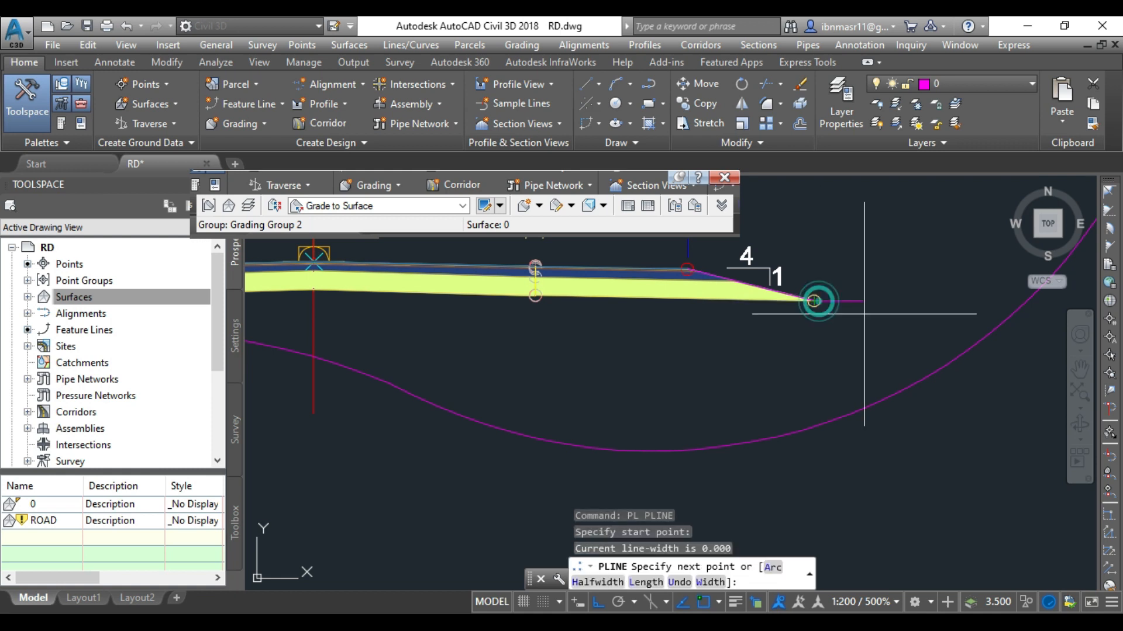
{"action": "key", "text": "F8"}
{"action": "left_click", "coordinate": [966, 351]}
{"action": "key", "text": "Return"}
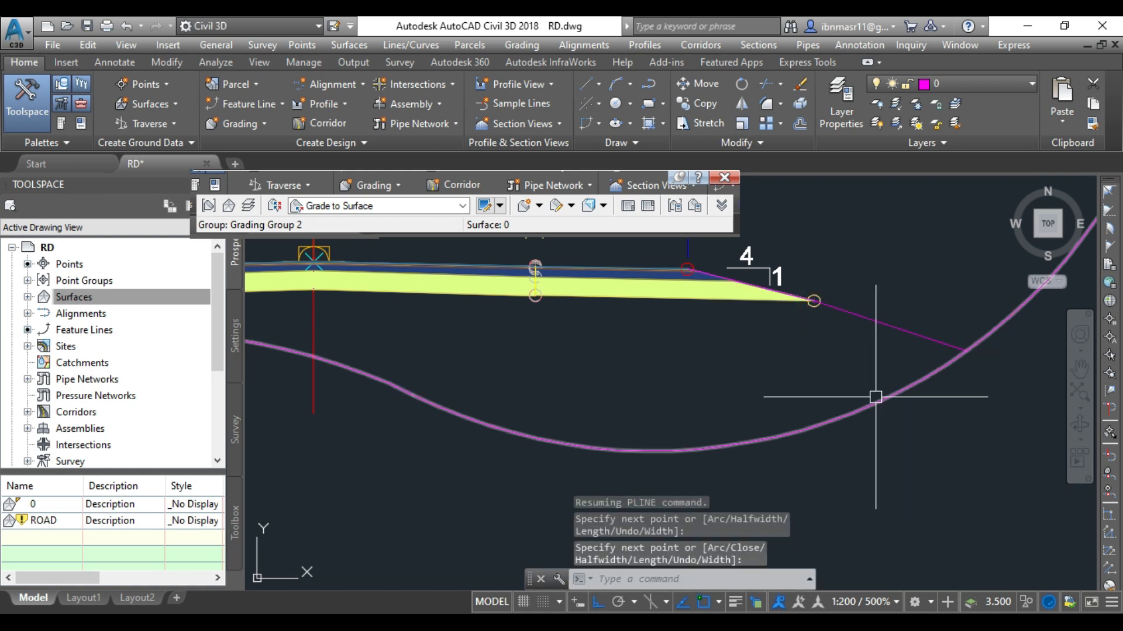
Step: Examine where the side slope lines meet the ground line, highlighting the ground line and clearing the selection
{"action": "scroll", "coordinate": [997, 344], "scroll_direction": "down", "scroll_amount": 4}
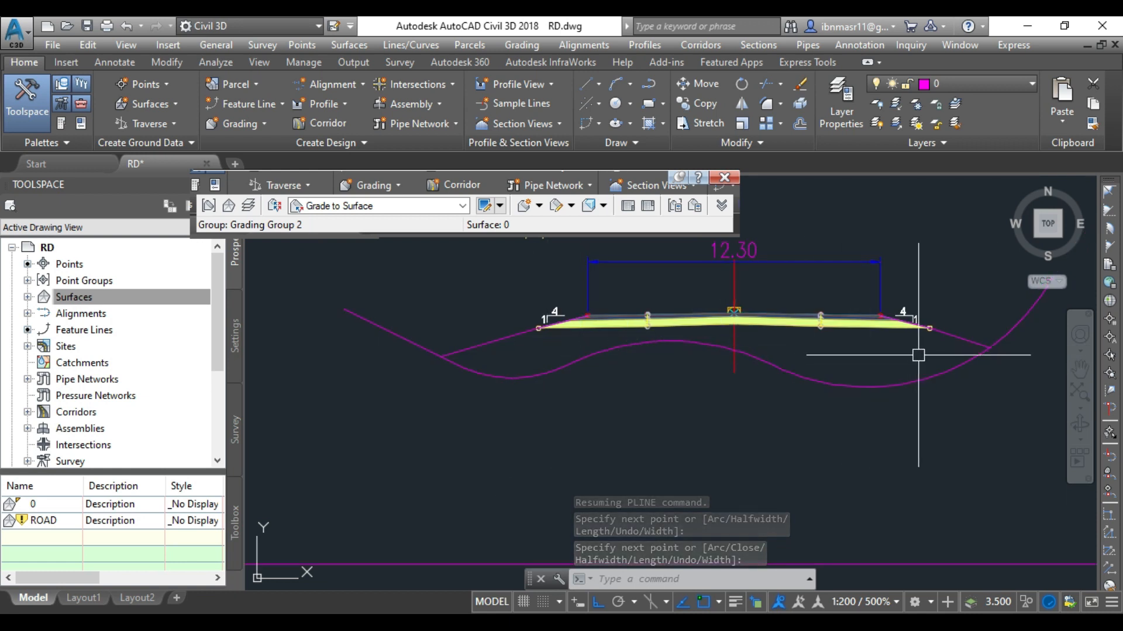
{"action": "scroll", "coordinate": [511, 335], "scroll_direction": "up", "scroll_amount": 2}
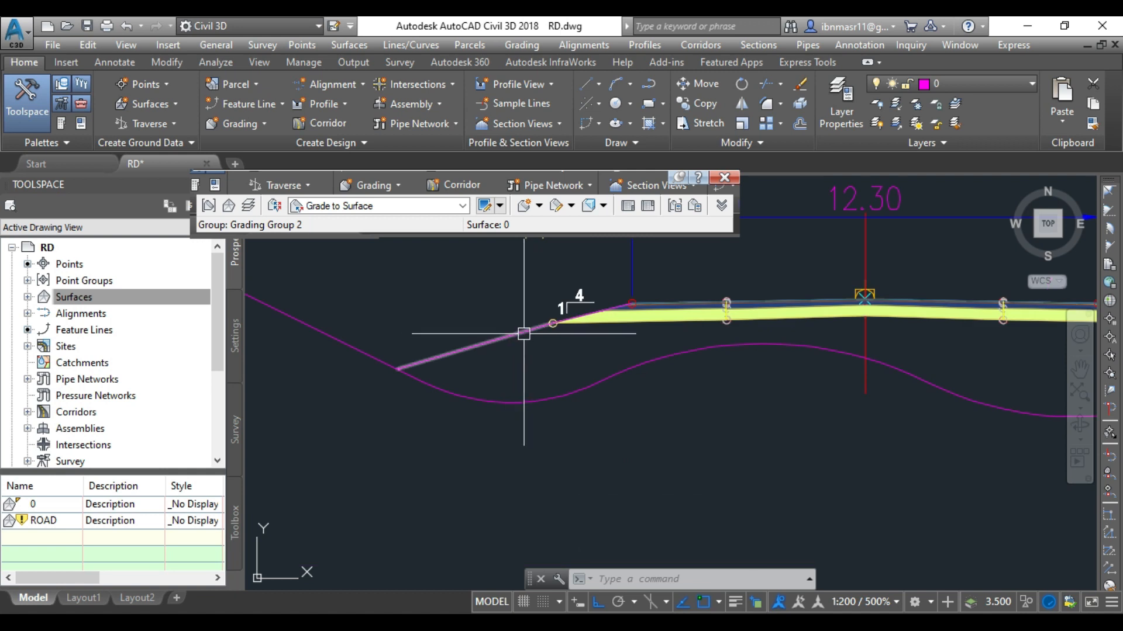
{"action": "left_click", "coordinate": [452, 393]}
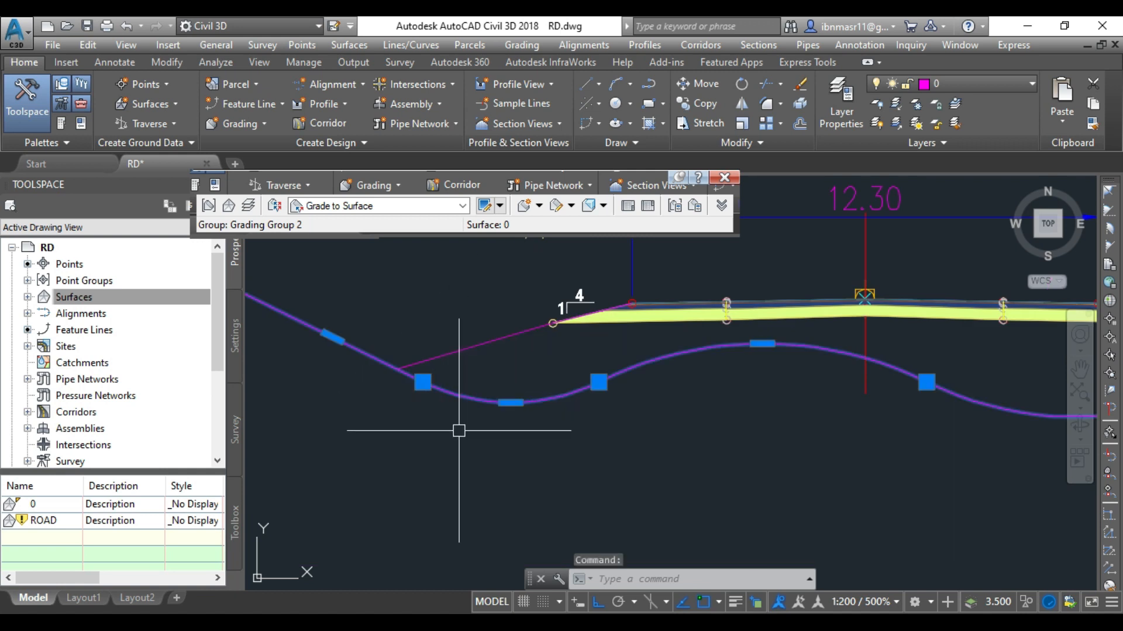
{"action": "scroll", "coordinate": [421, 383], "scroll_direction": "down", "scroll_amount": 2}
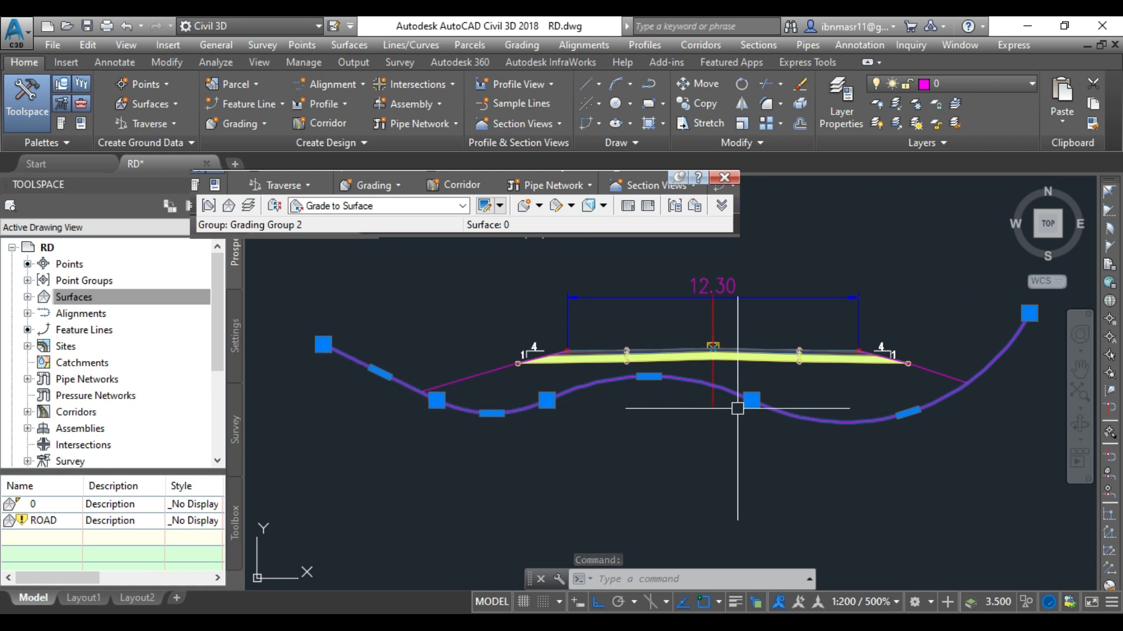
{"action": "scroll", "coordinate": [538, 351], "scroll_direction": "up", "scroll_amount": 2}
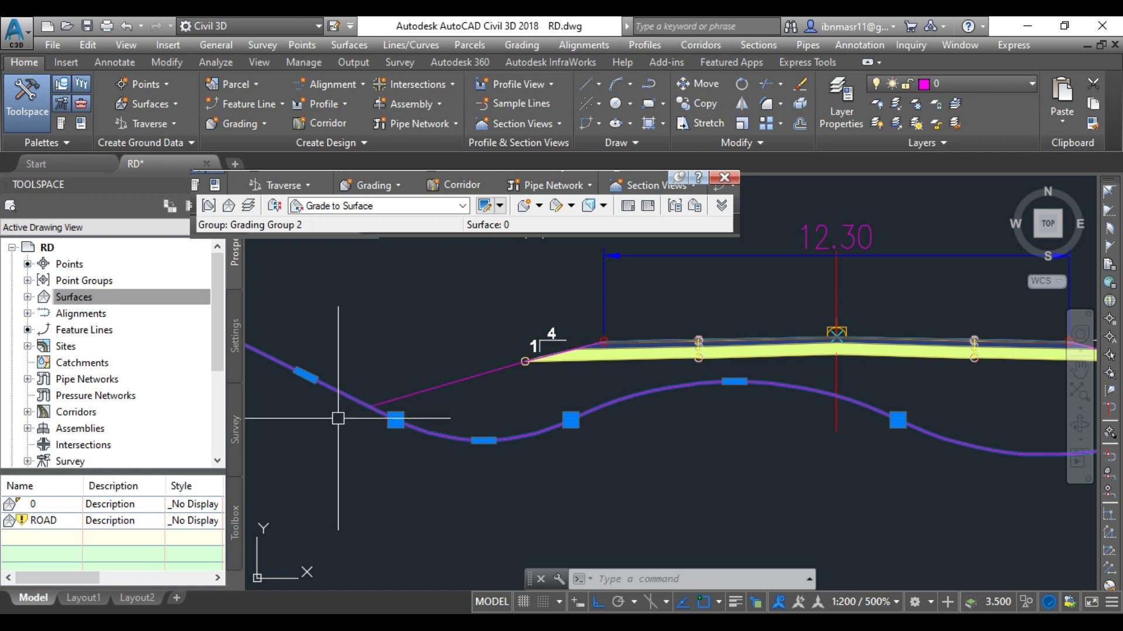
{"action": "key", "text": "Escape"}
{"action": "key", "text": "Escape"}
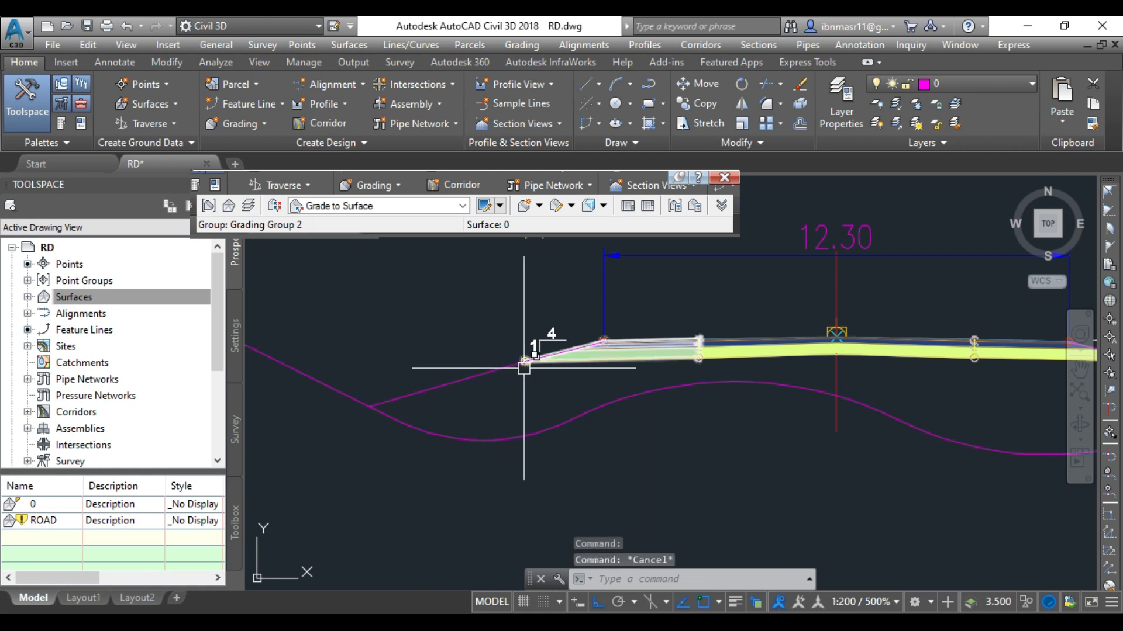
{"action": "left_click", "coordinate": [462, 205]}
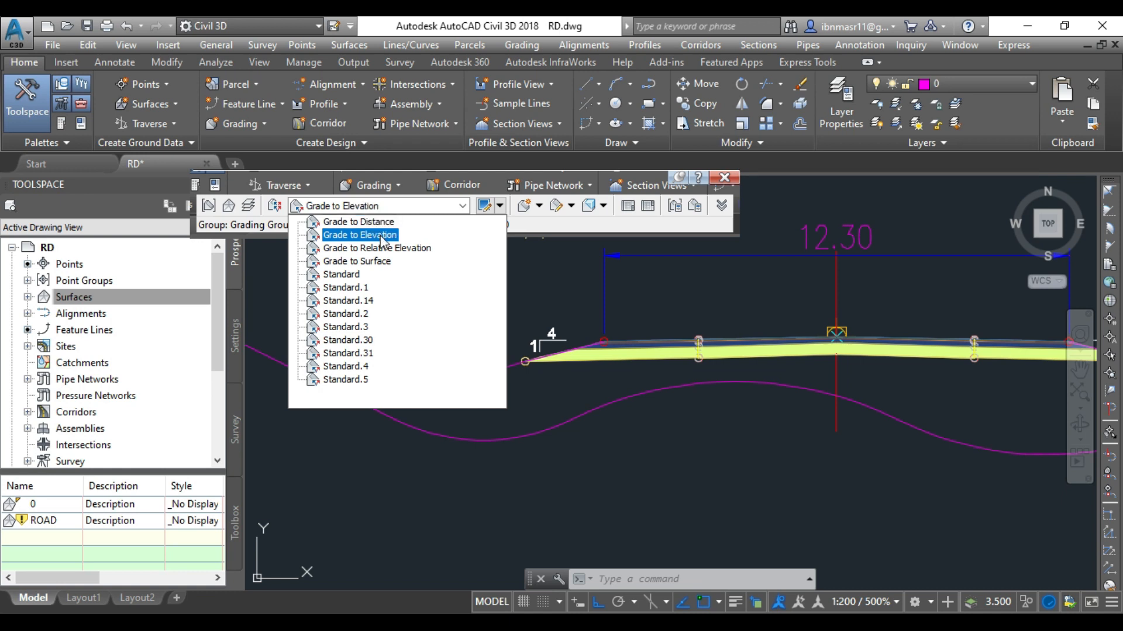
{"action": "key", "text": "Escape"}
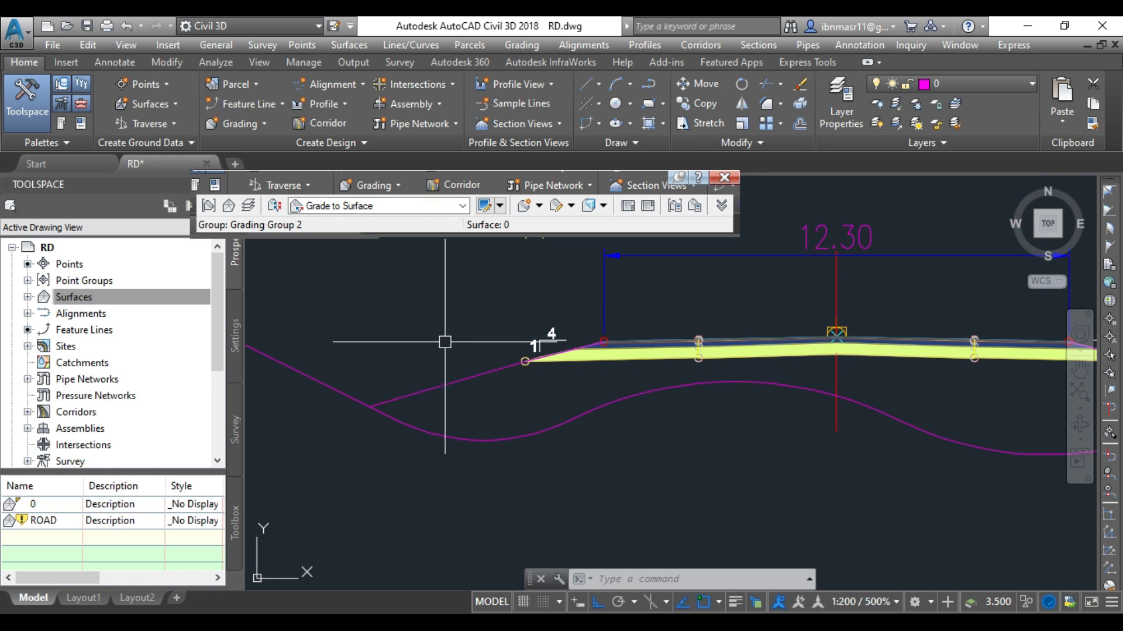
{"action": "scroll", "coordinate": [751, 282], "scroll_direction": "down", "scroll_amount": 4}
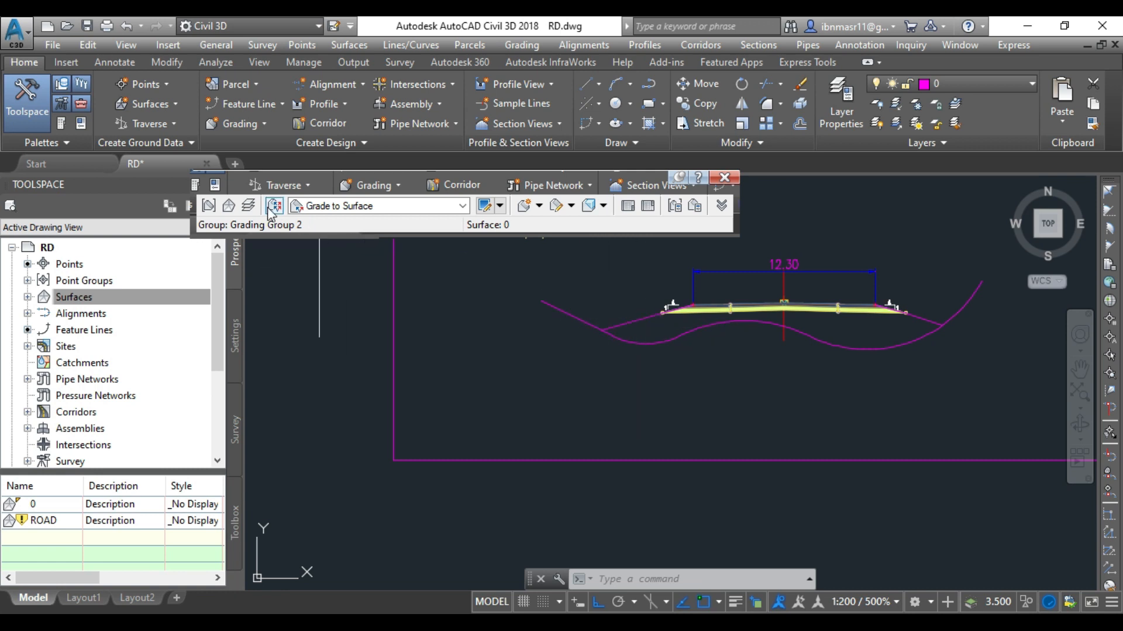
{"action": "left_click", "coordinate": [250, 206]}
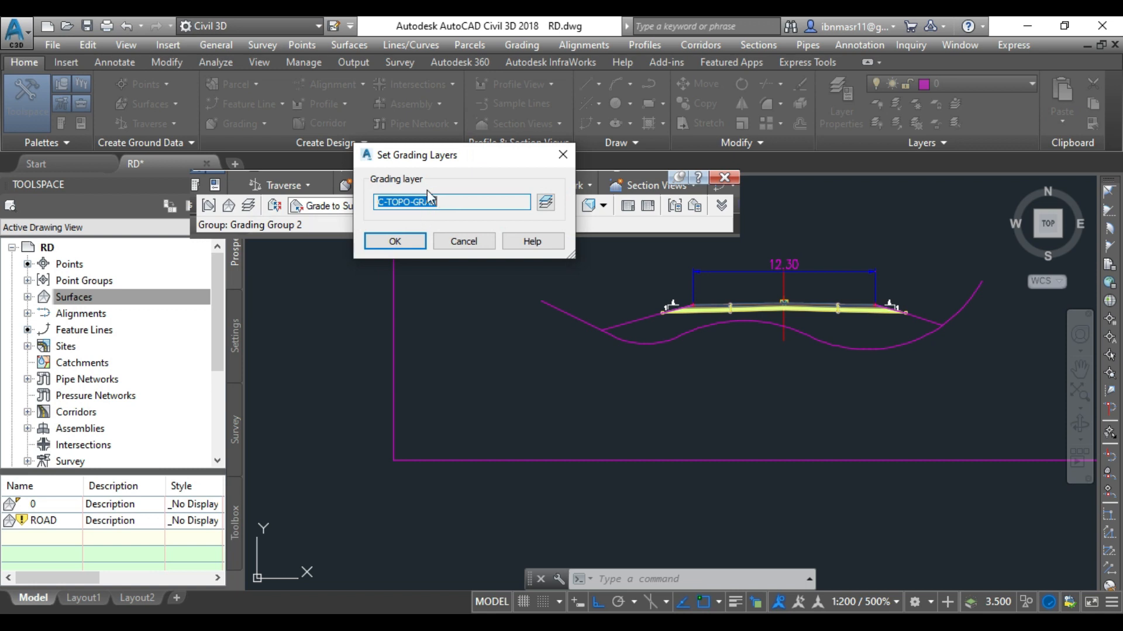
{"action": "left_click", "coordinate": [463, 241]}
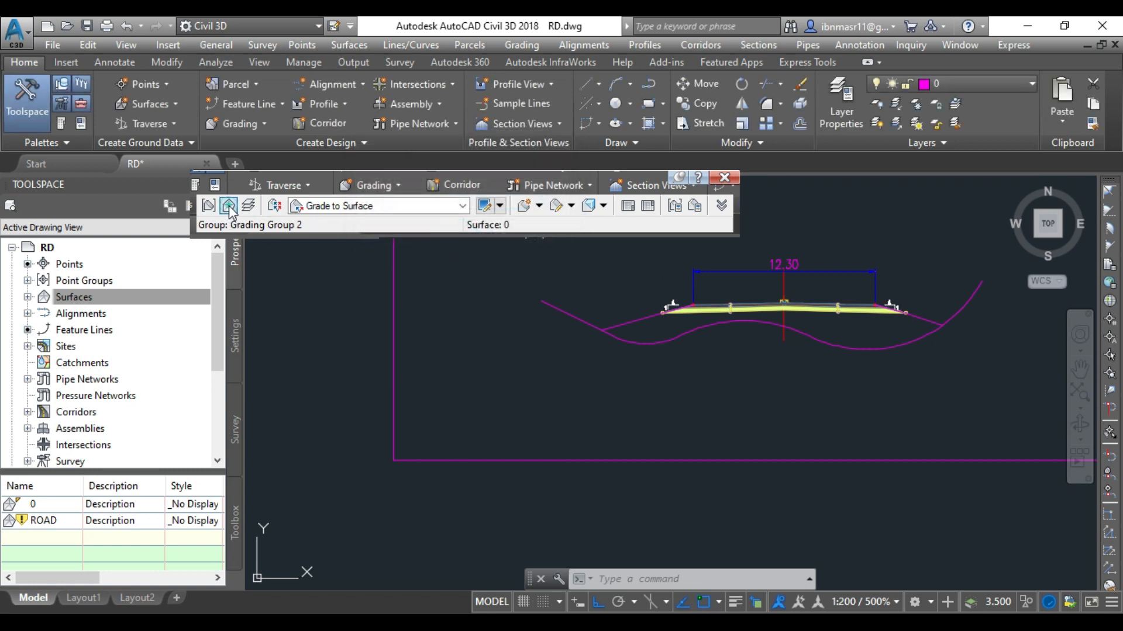
Step: Set surface 0 as the target surface for the grading
{"action": "left_click", "coordinate": [228, 207]}
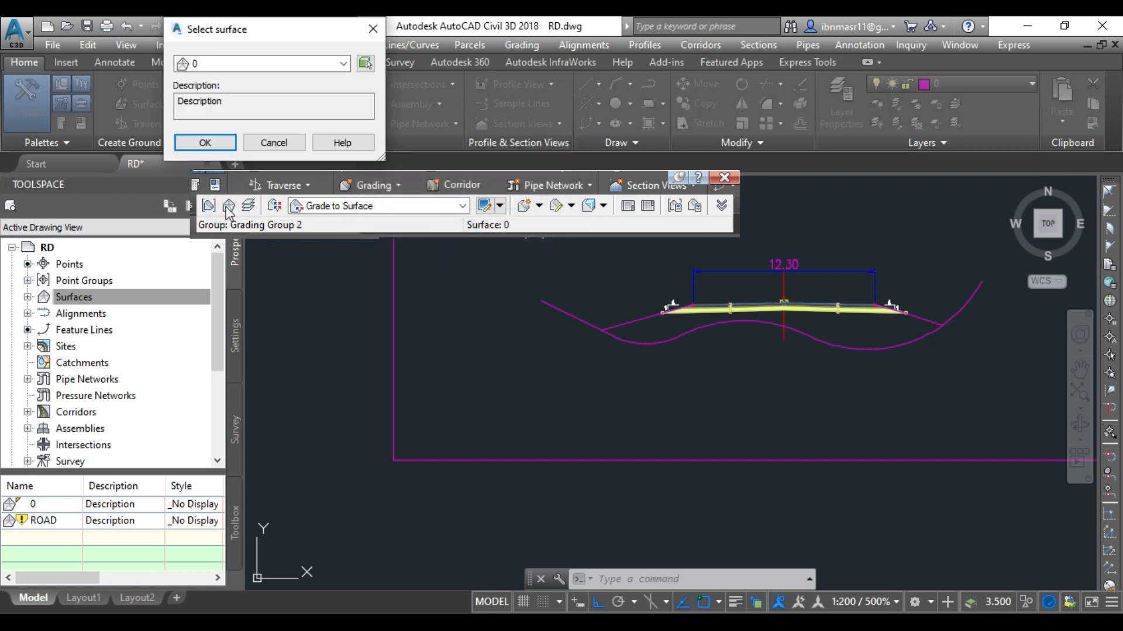
{"action": "left_click", "coordinate": [231, 69]}
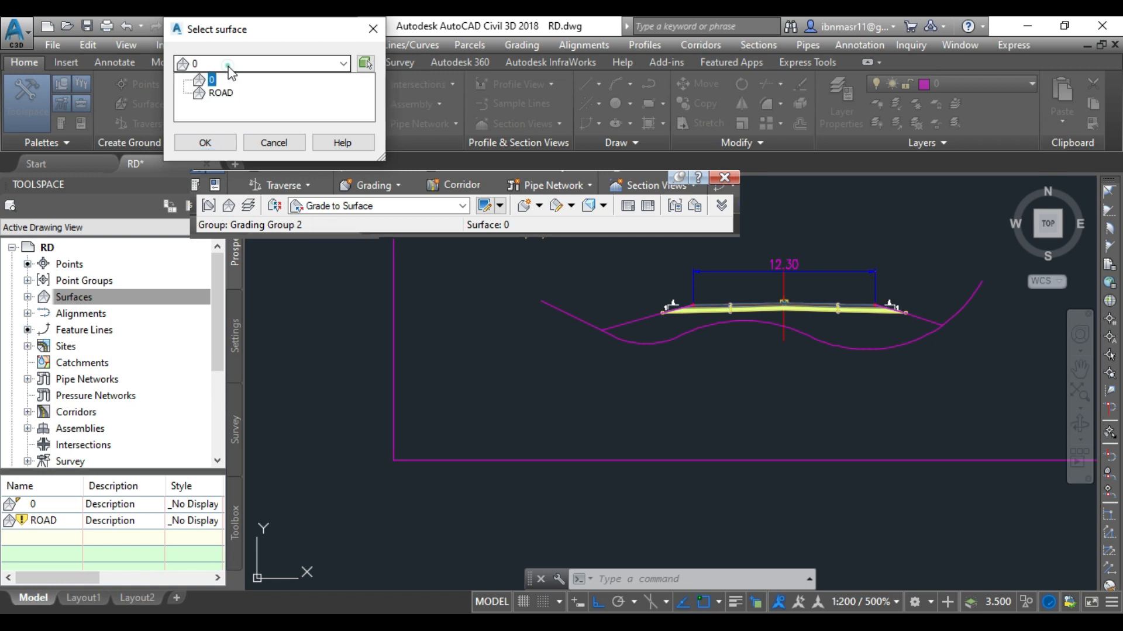
{"action": "left_click", "coordinate": [231, 69]}
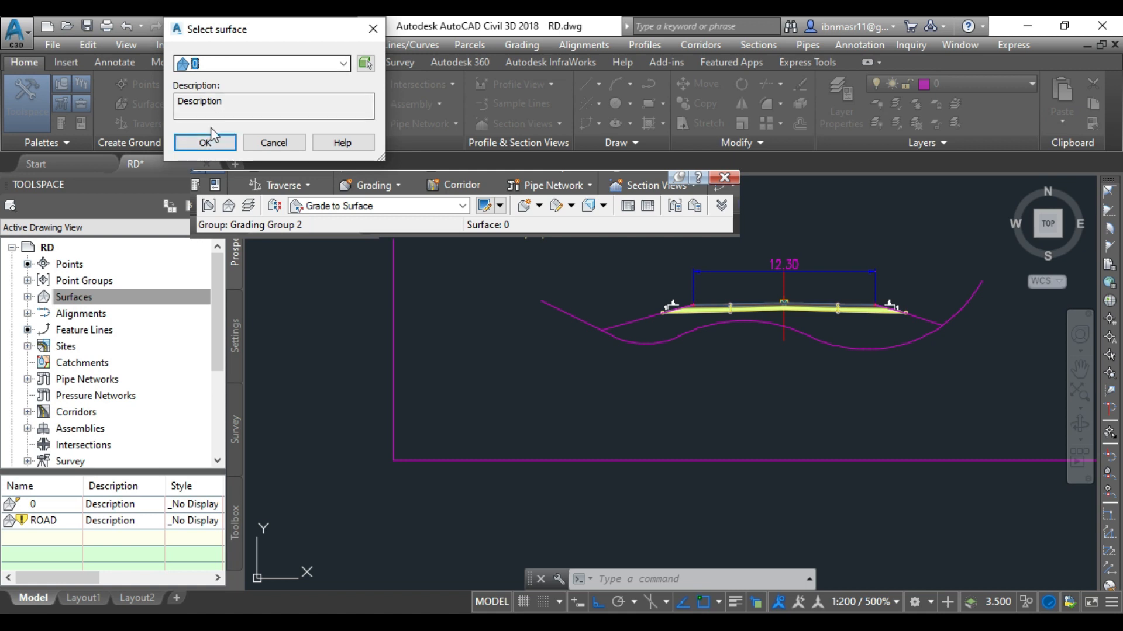
{"action": "left_click", "coordinate": [204, 144]}
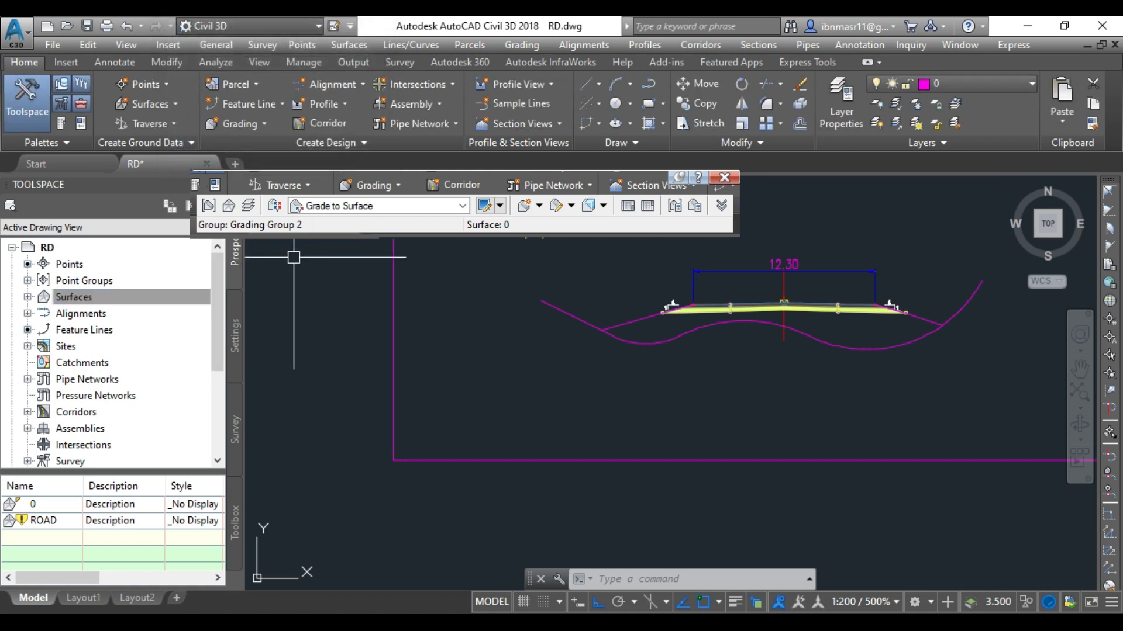
{"action": "scroll", "coordinate": [740, 316], "scroll_direction": "down", "scroll_amount": 4}
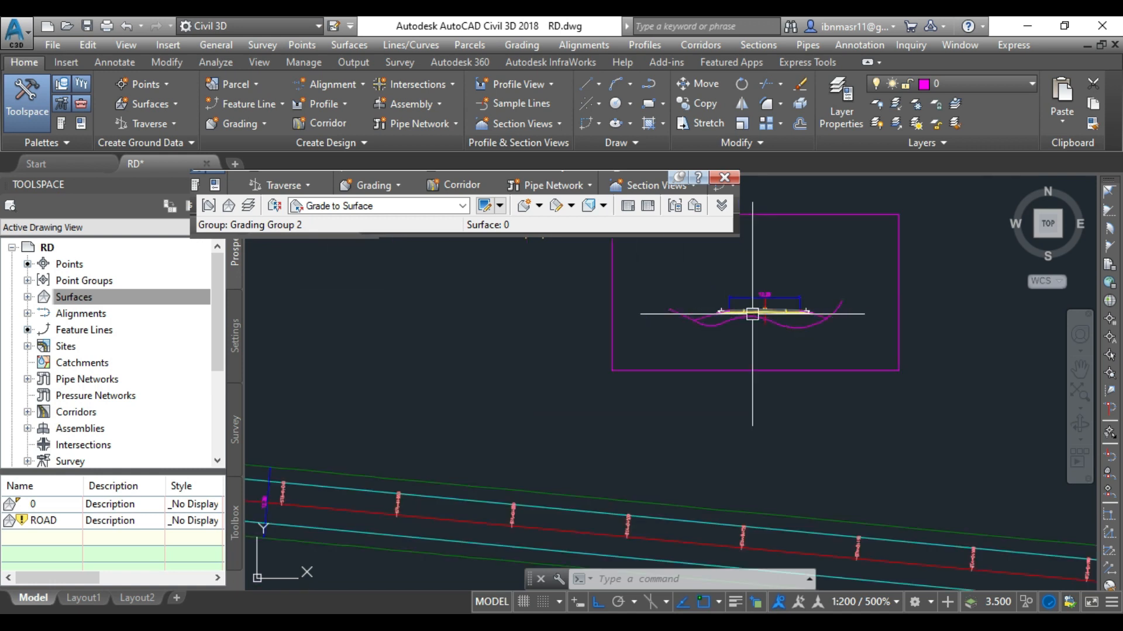
{"action": "scroll", "coordinate": [728, 307], "scroll_direction": "down", "scroll_amount": 5}
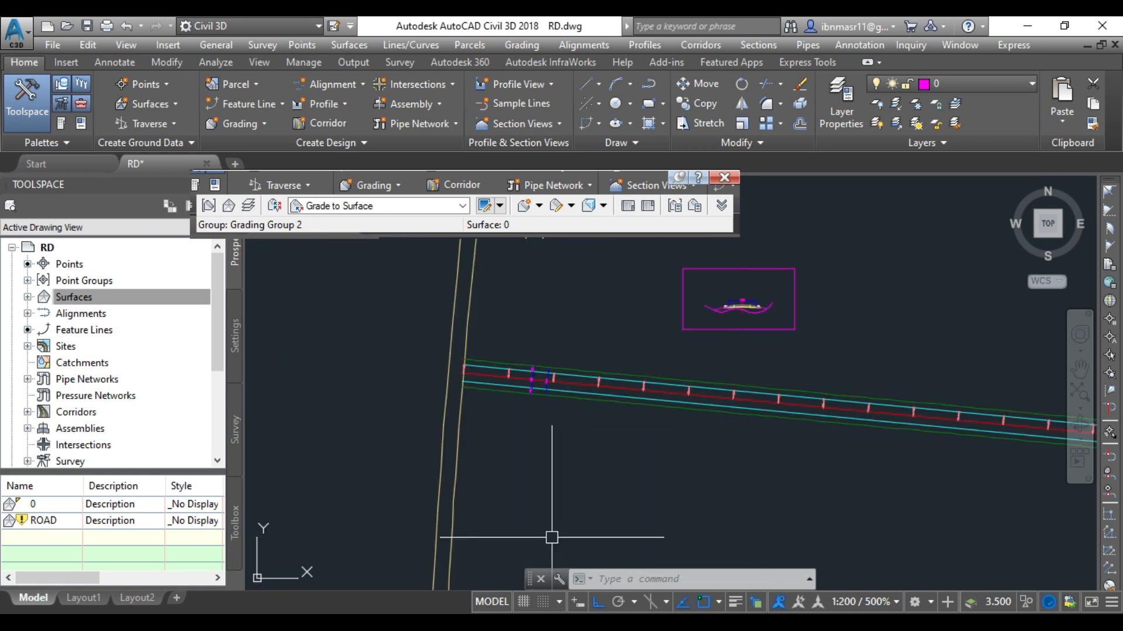
{"action": "scroll", "coordinate": [587, 414], "scroll_direction": "up", "scroll_amount": 2}
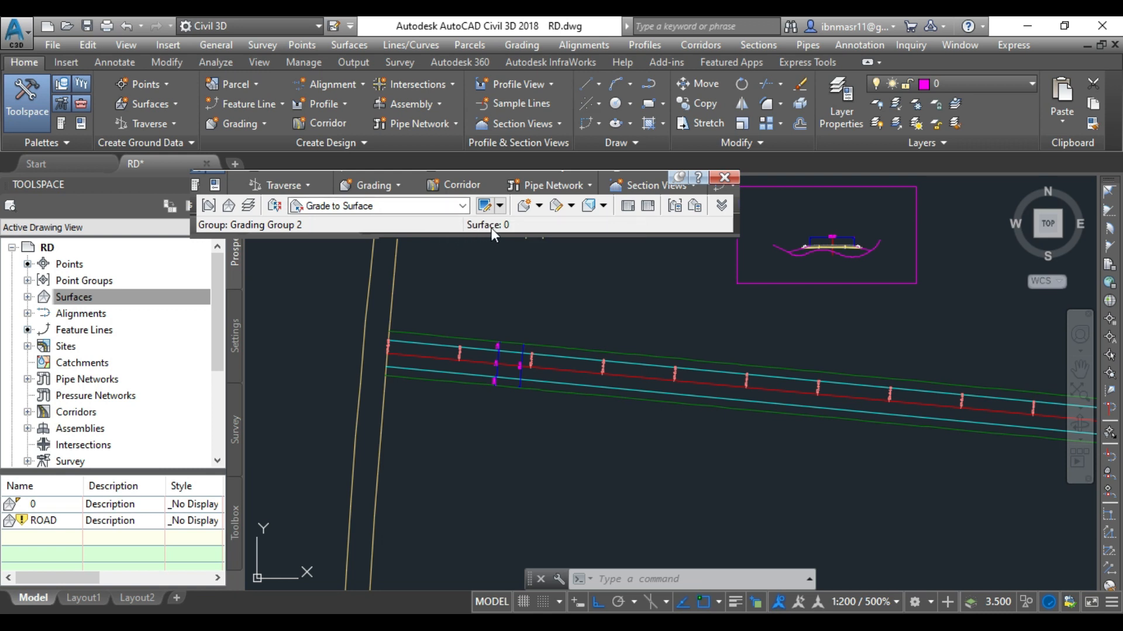
{"action": "left_click", "coordinate": [499, 206]}
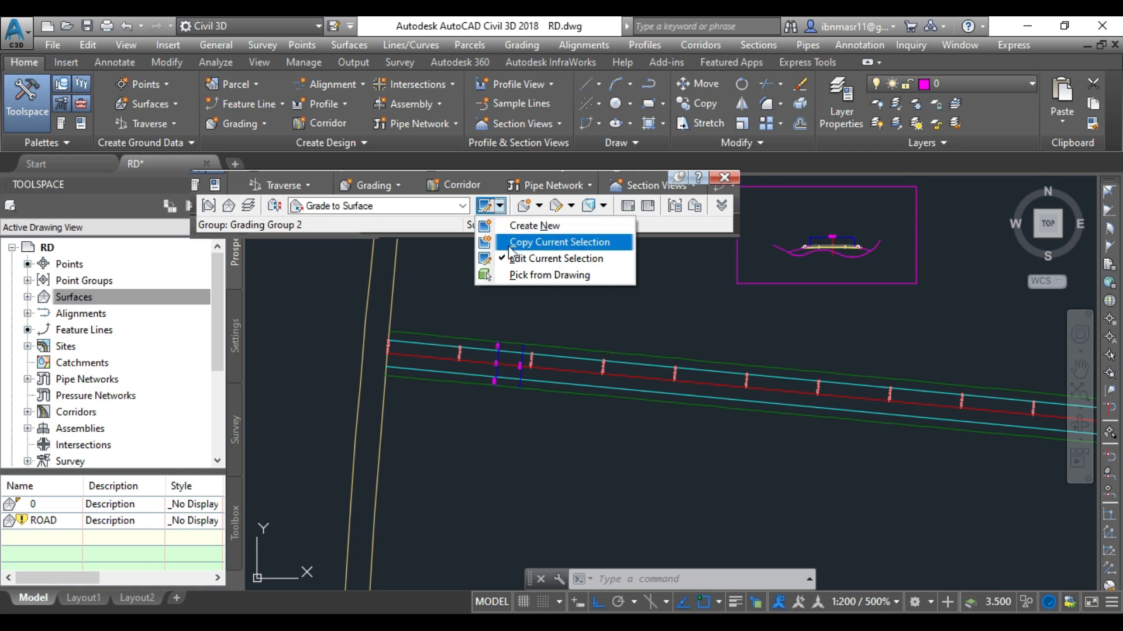
{"action": "left_click", "coordinate": [500, 207]}
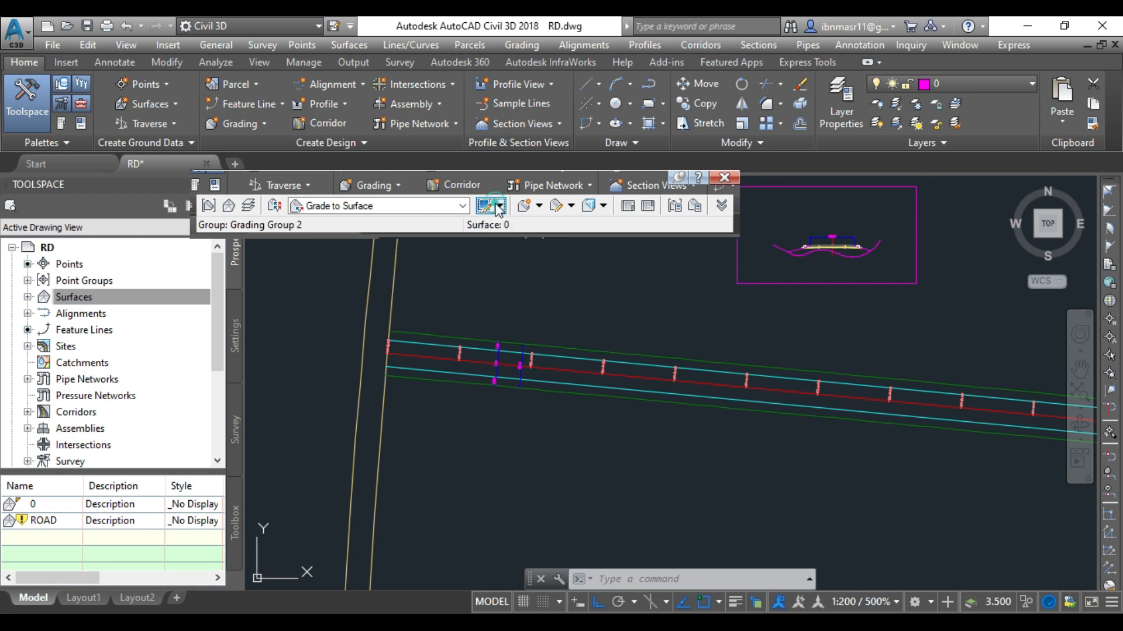
Step: Start a grading from the road's northern edge feature line, weeding it by angle 0.56 (g), grade 0.01%, length 5.00 m and 3D distance 0.10 m
{"action": "left_click", "coordinate": [539, 205]}
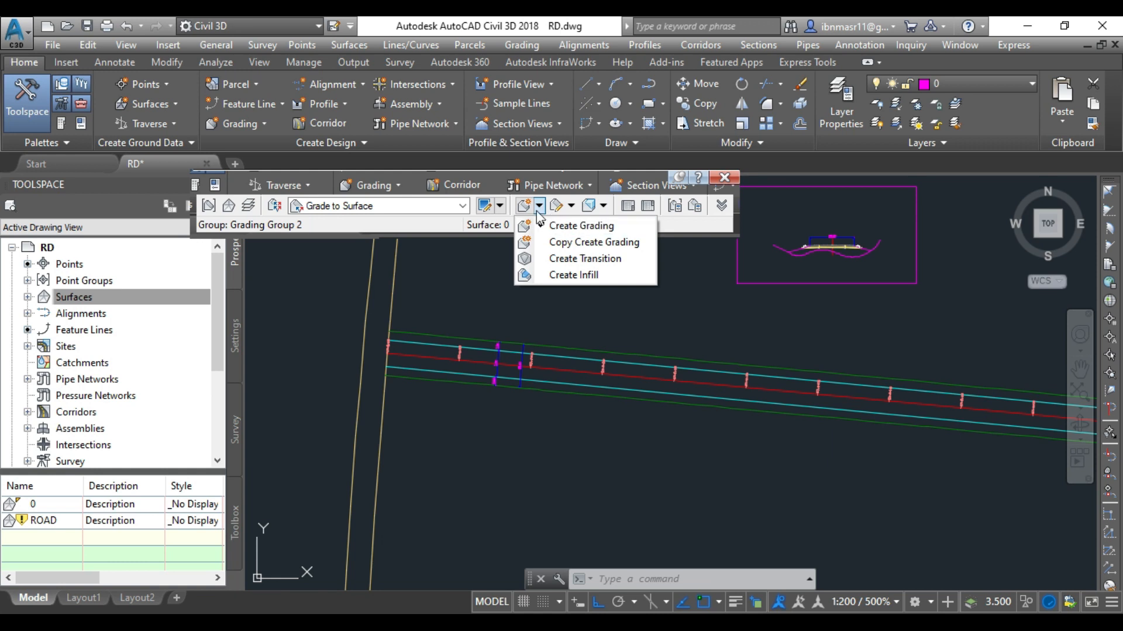
{"action": "left_click", "coordinate": [562, 228]}
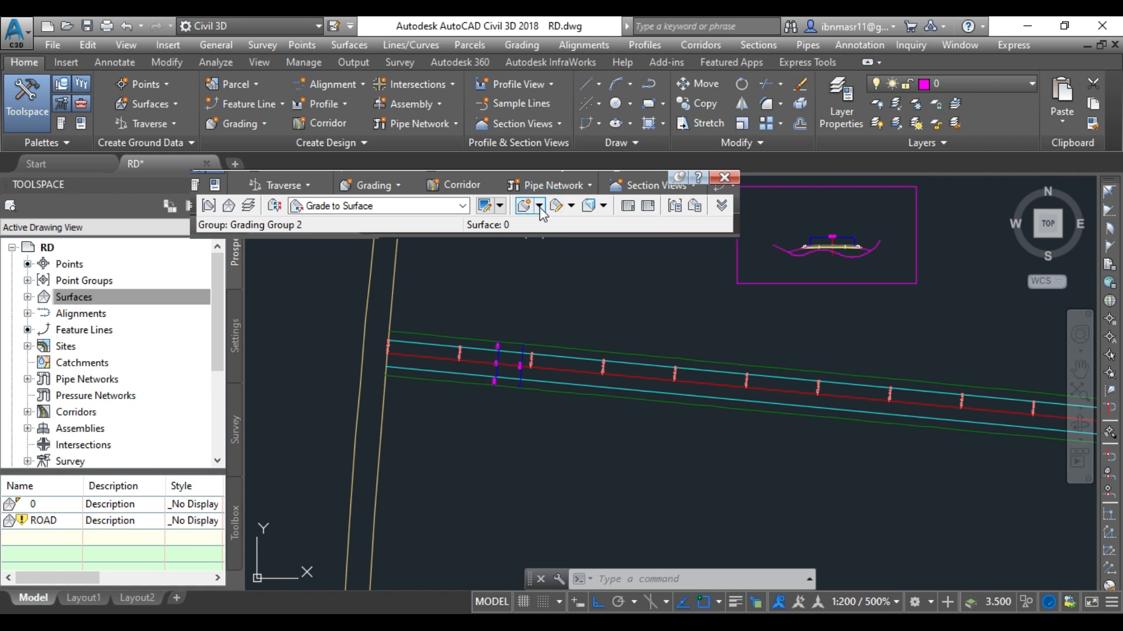
{"action": "left_click", "coordinate": [539, 207]}
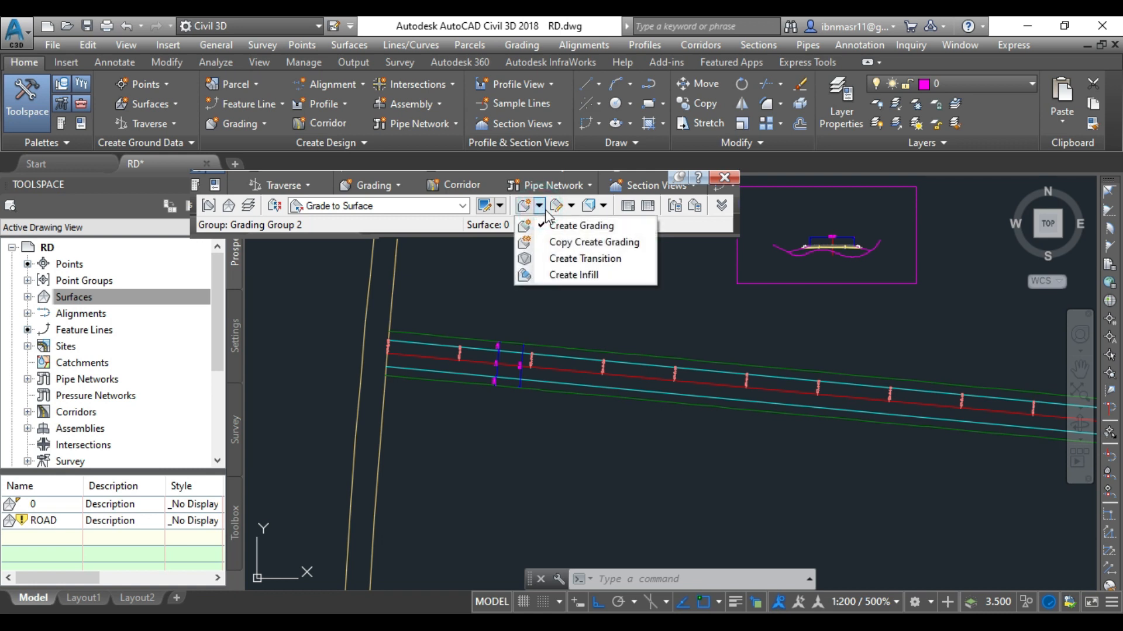
{"action": "left_click", "coordinate": [570, 228]}
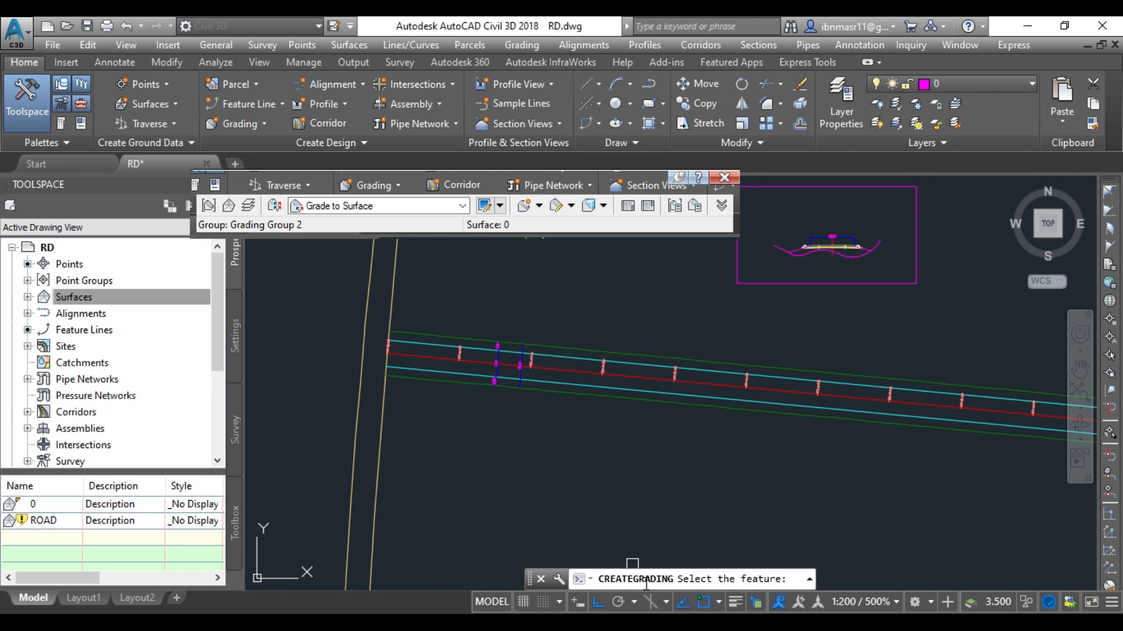
{"action": "scroll", "coordinate": [651, 377], "scroll_direction": "down", "scroll_amount": 2}
{"action": "scroll", "coordinate": [651, 269], "scroll_direction": "up", "scroll_amount": 2}
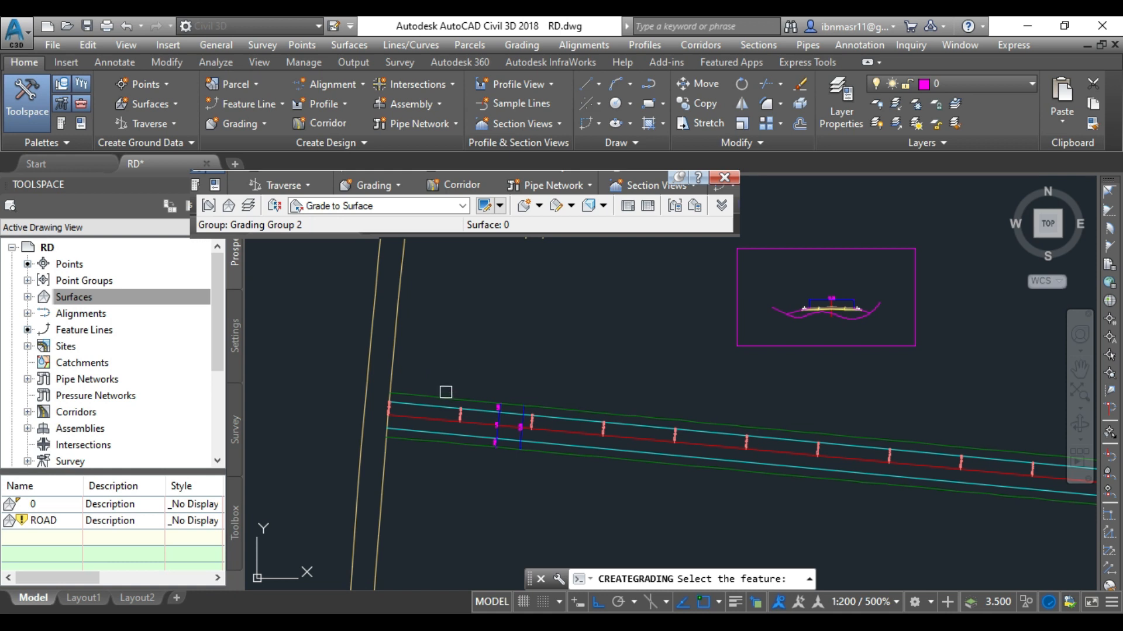
{"action": "left_click", "coordinate": [435, 398]}
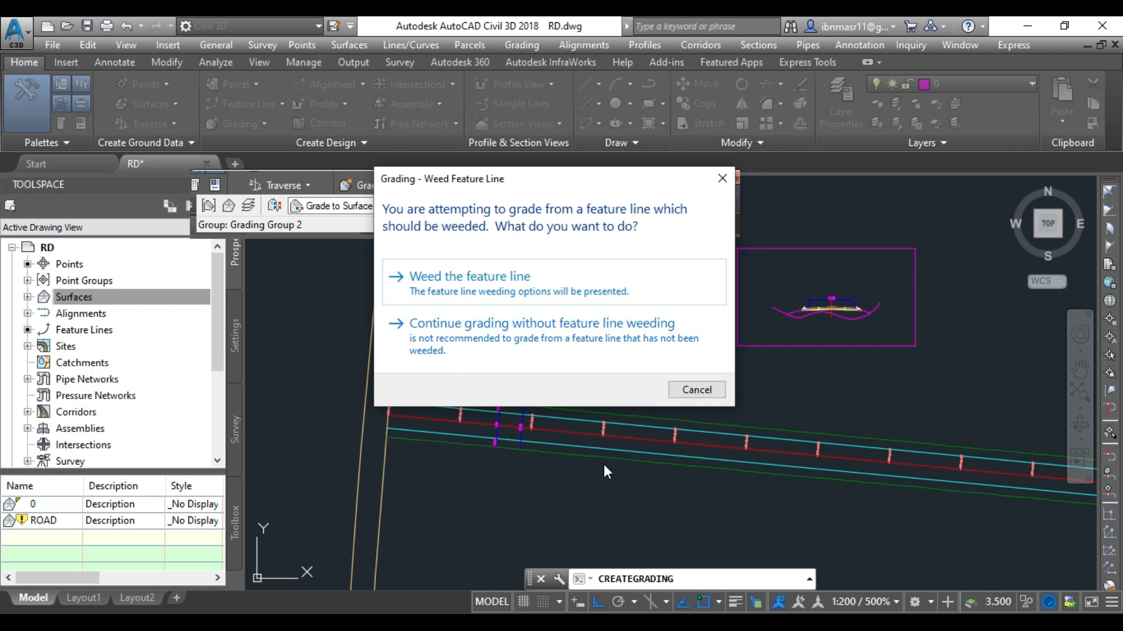
{"action": "left_click", "coordinate": [471, 295]}
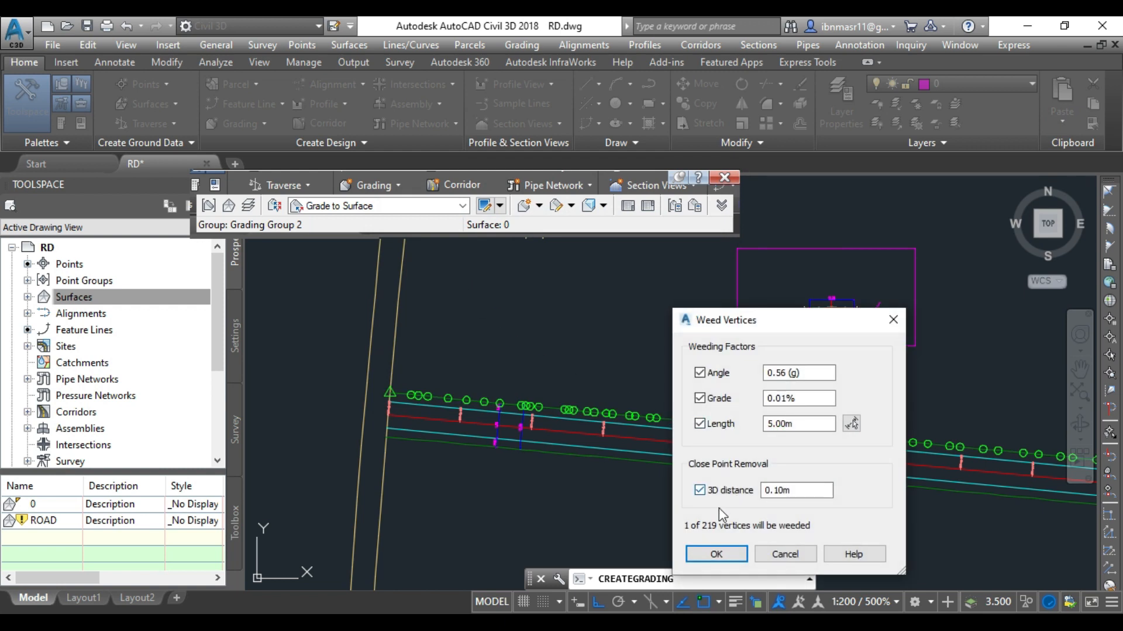
{"action": "left_click", "coordinate": [717, 555]}
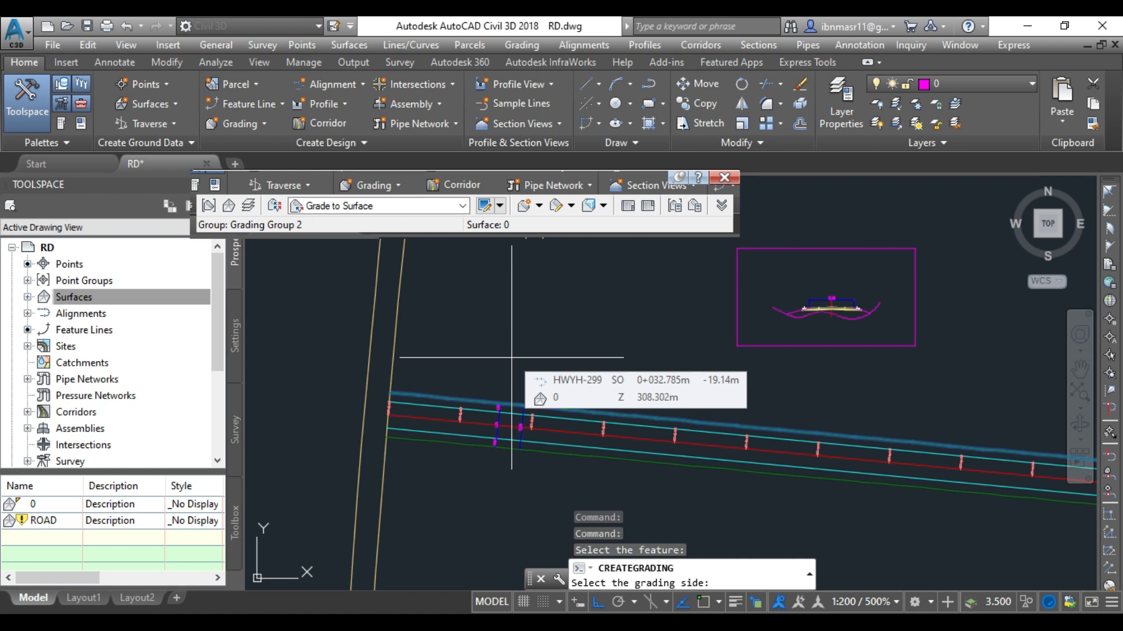
Step: Choose the outer side of the northern edge feature line, away from the road centreline, as the grading side
{"action": "scroll", "coordinate": [496, 416], "scroll_direction": "up", "scroll_amount": 4}
{"action": "scroll", "coordinate": [585, 349], "scroll_direction": "up", "scroll_amount": 2}
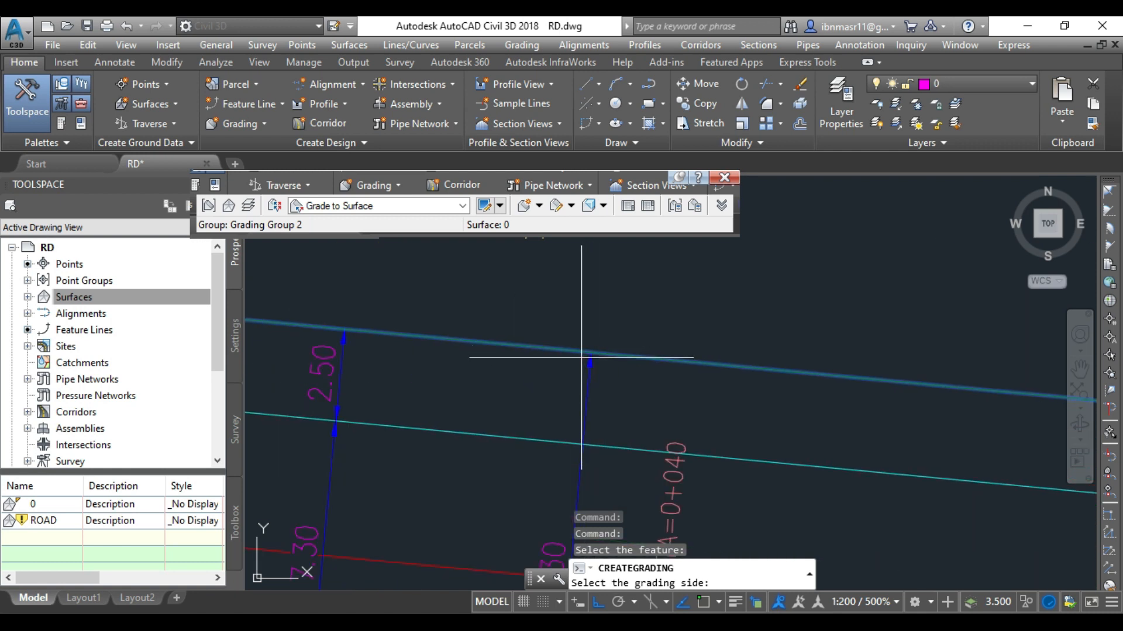
{"action": "scroll", "coordinate": [476, 431], "scroll_direction": "down", "scroll_amount": 1}
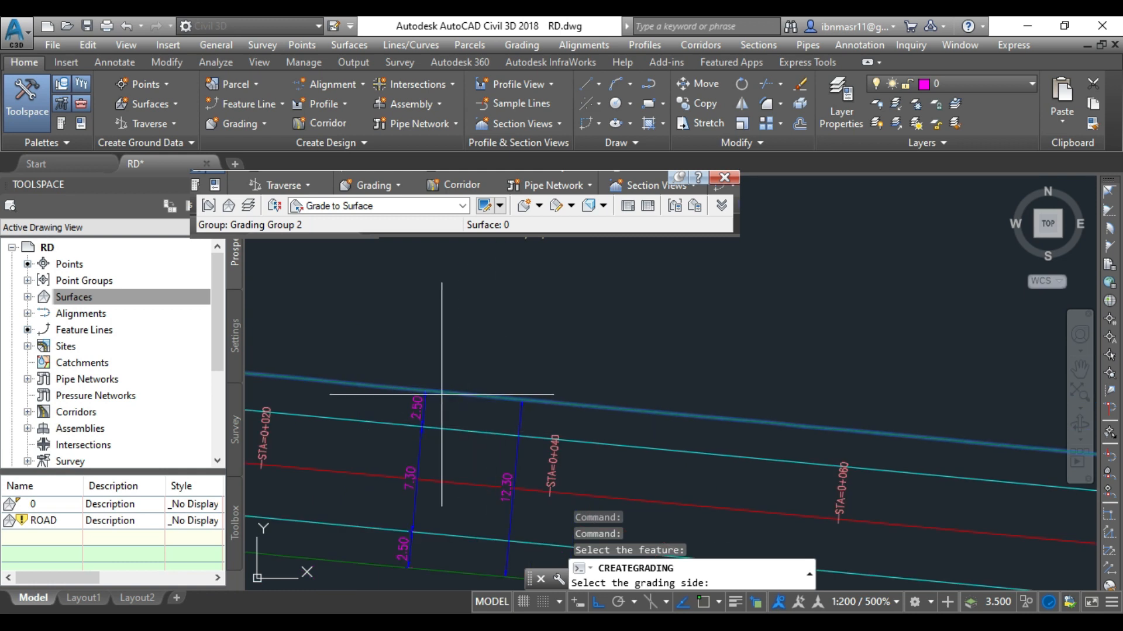
{"action": "scroll", "coordinate": [427, 424], "scroll_direction": "down", "scroll_amount": 3}
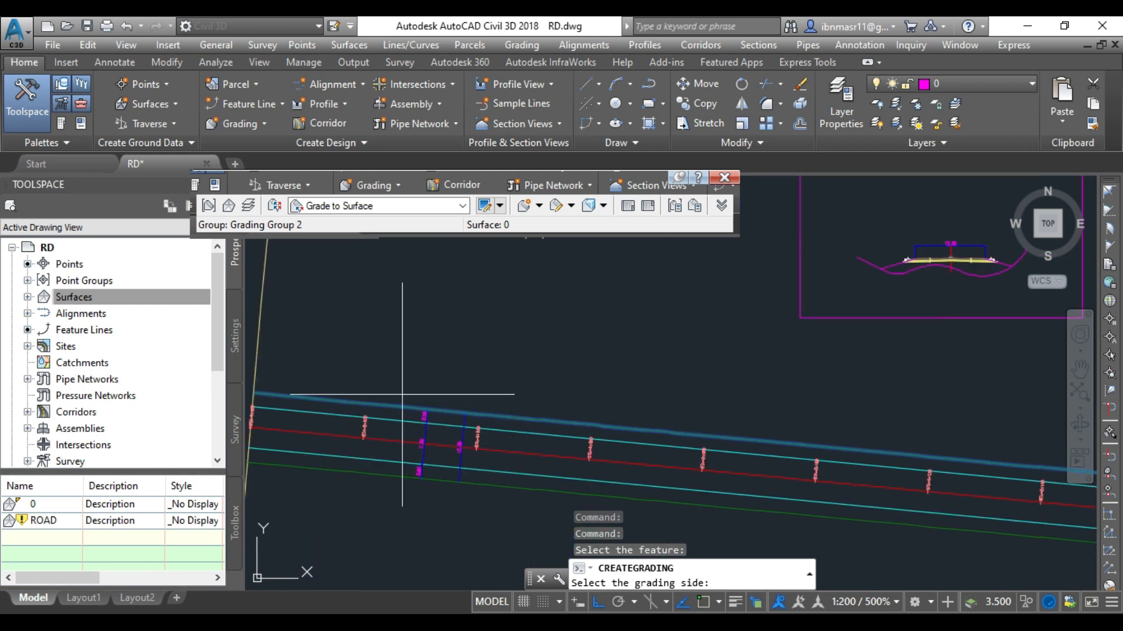
{"action": "scroll", "coordinate": [397, 403], "scroll_direction": "down", "scroll_amount": 2}
{"action": "scroll", "coordinate": [673, 320], "scroll_direction": "up", "scroll_amount": 5}
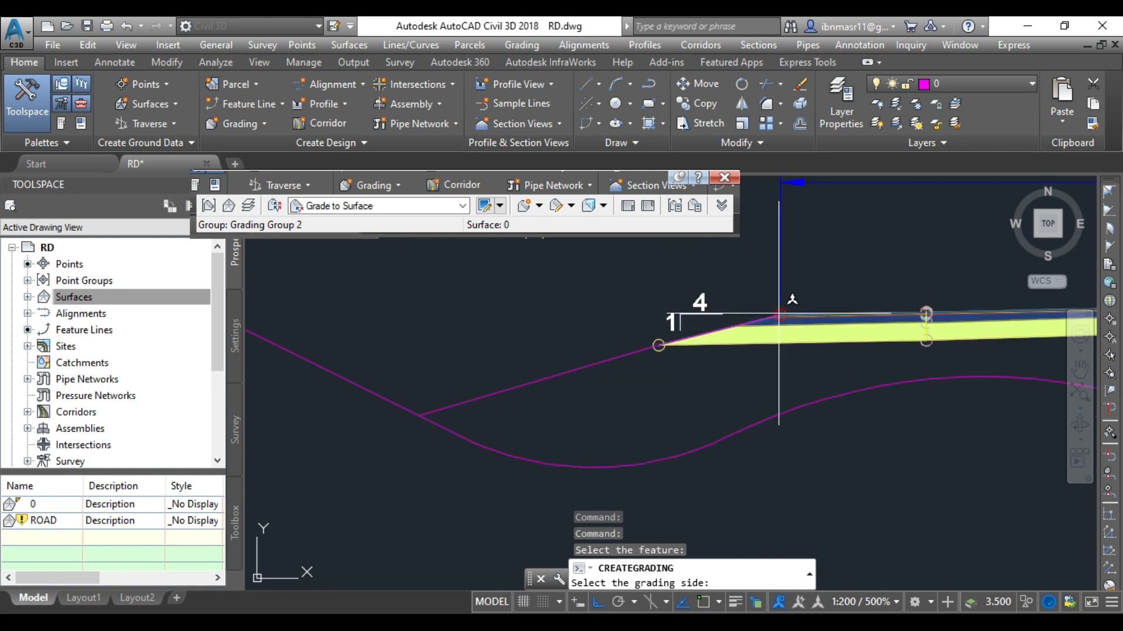
{"action": "scroll", "coordinate": [930, 293], "scroll_direction": "down", "scroll_amount": 5}
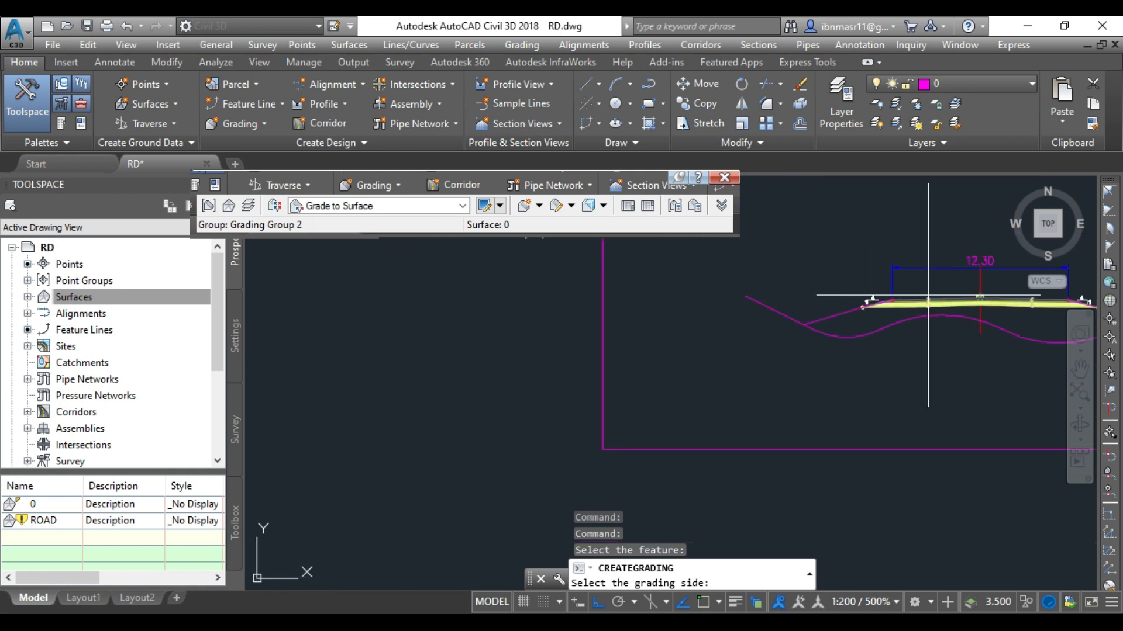
{"action": "scroll", "coordinate": [739, 296], "scroll_direction": "down", "scroll_amount": 4}
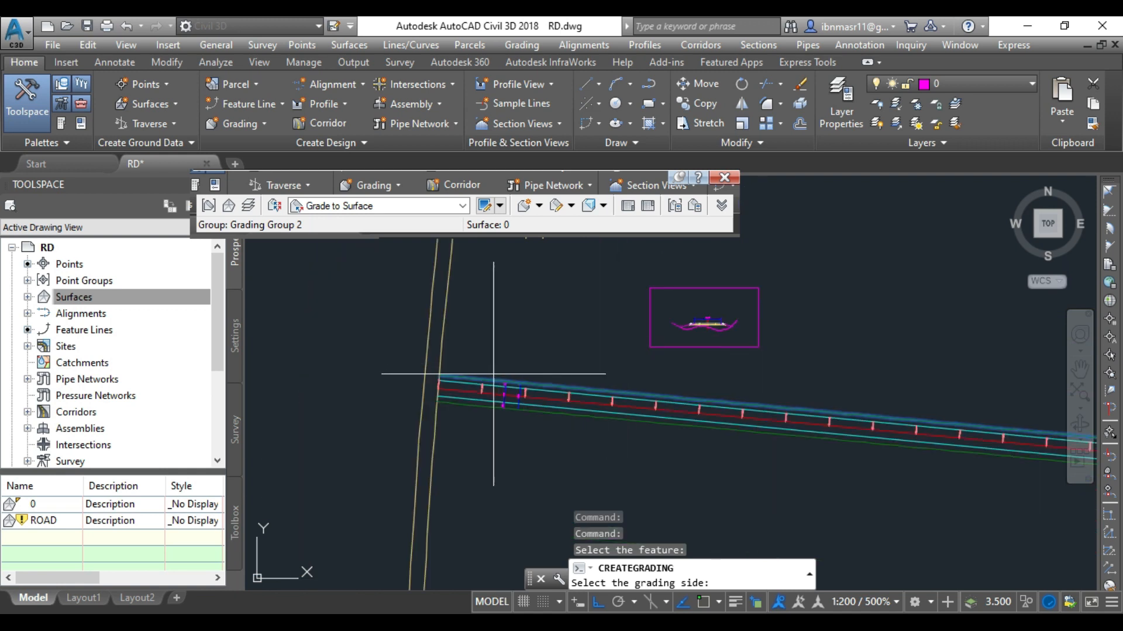
{"action": "scroll", "coordinate": [414, 376], "scroll_direction": "up", "scroll_amount": 3}
{"action": "scroll", "coordinate": [587, 340], "scroll_direction": "up", "scroll_amount": 3}
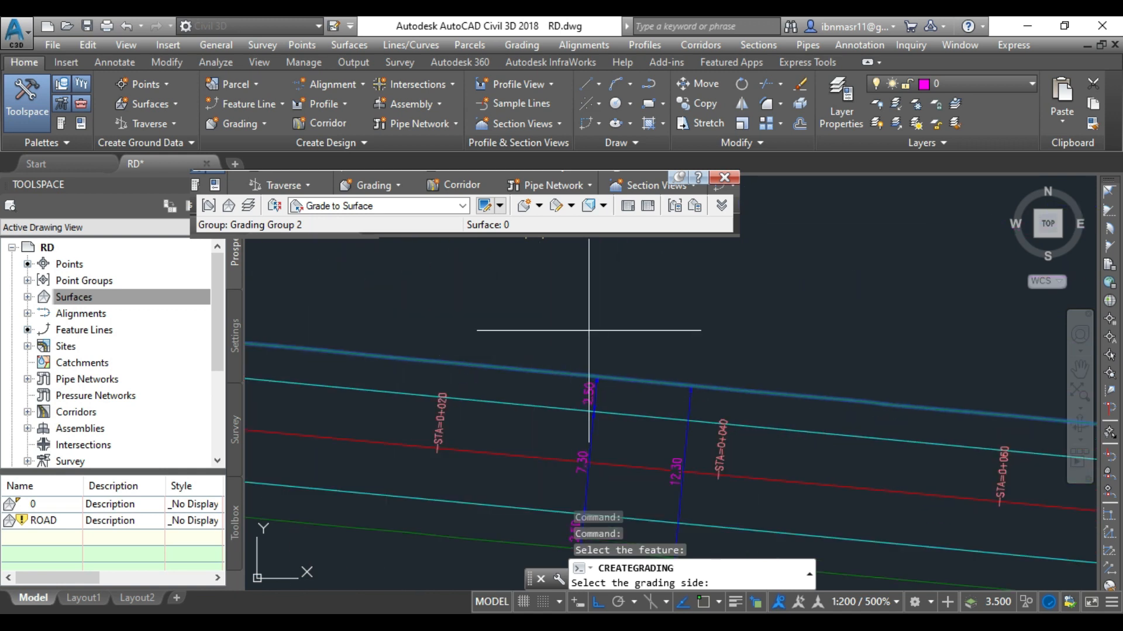
{"action": "left_click", "coordinate": [583, 326]}
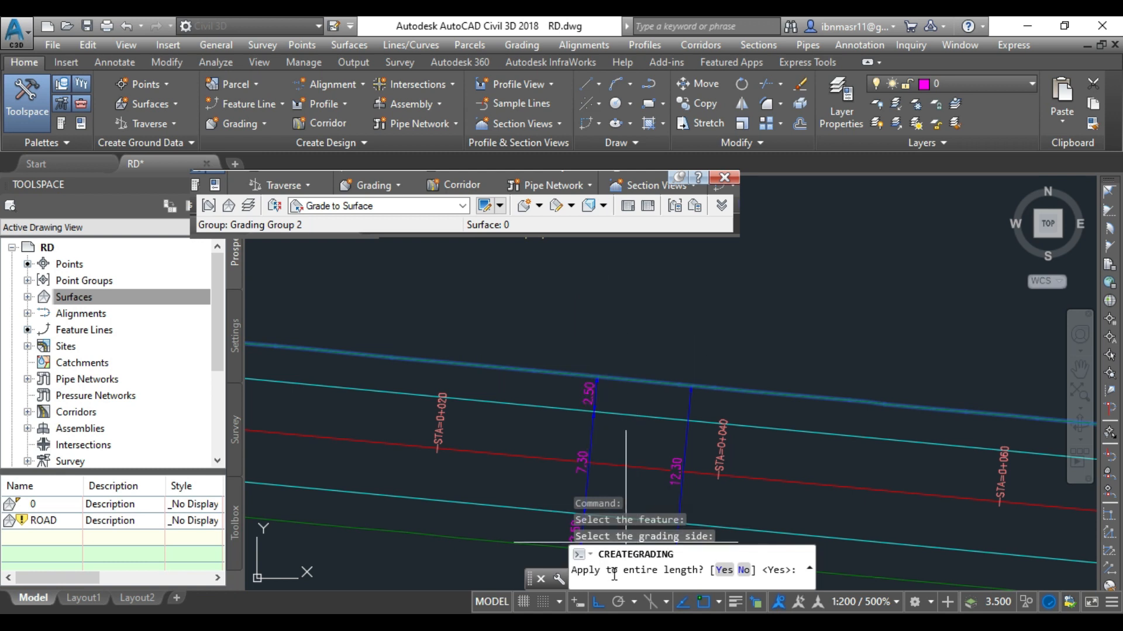
Step: Apply the northern edge grading to the feature line's entire length and set its cut slope to 4.00:1 in Slope format, matching the cross-section
{"action": "left_click", "coordinate": [724, 570]}
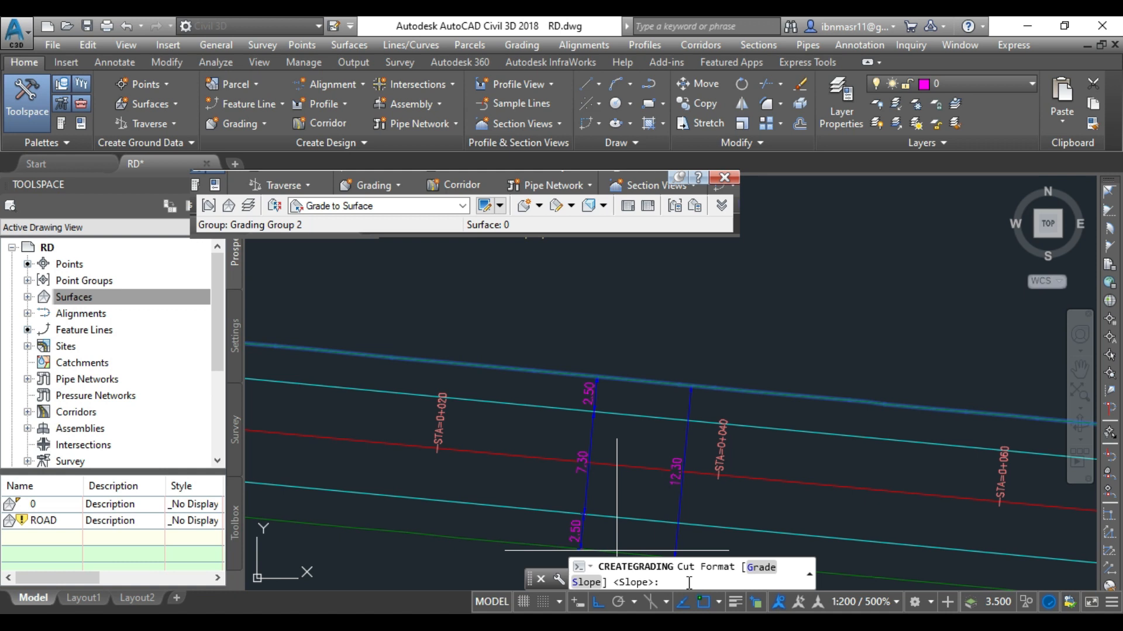
{"action": "left_click", "coordinate": [587, 582]}
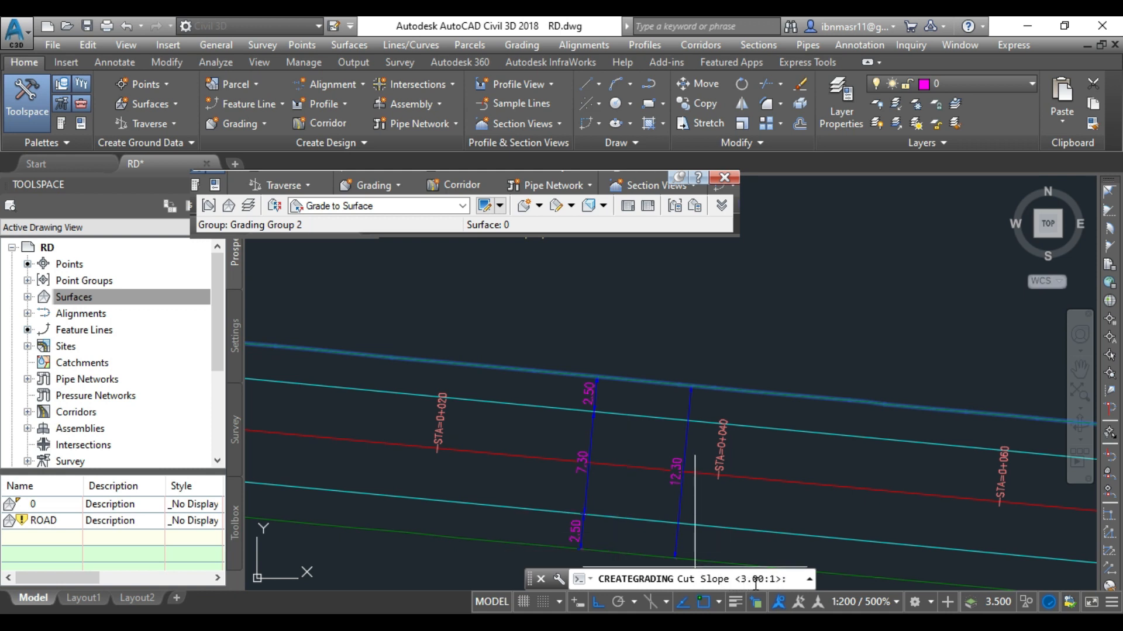
{"action": "scroll", "coordinate": [574, 496], "scroll_direction": "down", "scroll_amount": 5}
{"action": "scroll", "coordinate": [902, 346], "scroll_direction": "up", "scroll_amount": 8}
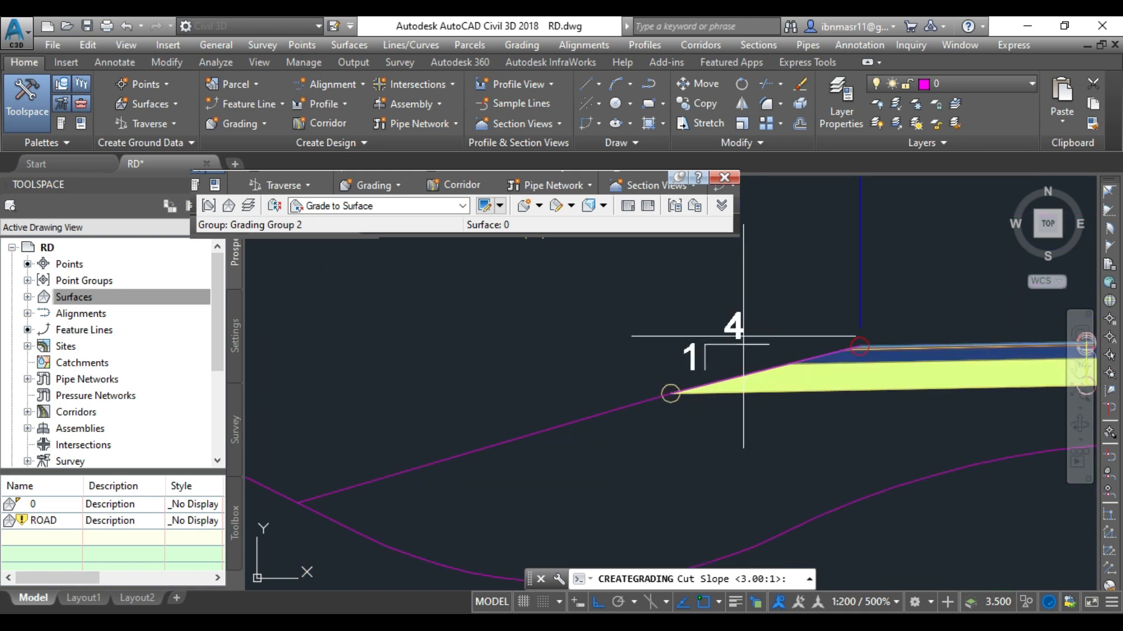
{"action": "scroll", "coordinate": [663, 371], "scroll_direction": "down", "scroll_amount": 2}
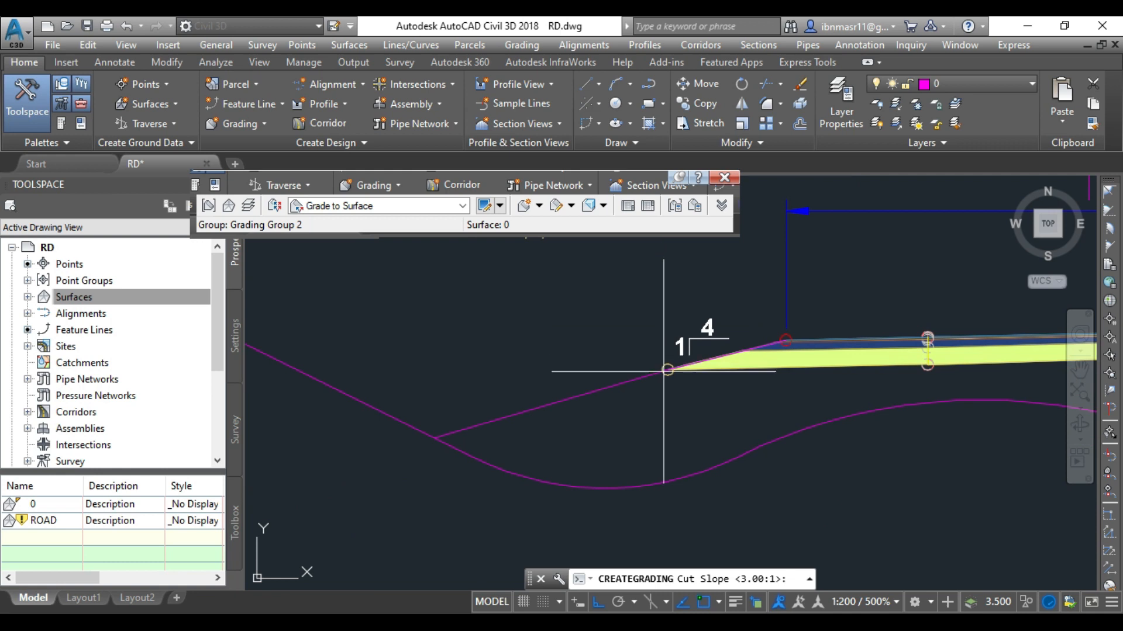
{"action": "left_click", "coordinate": [794, 579]}
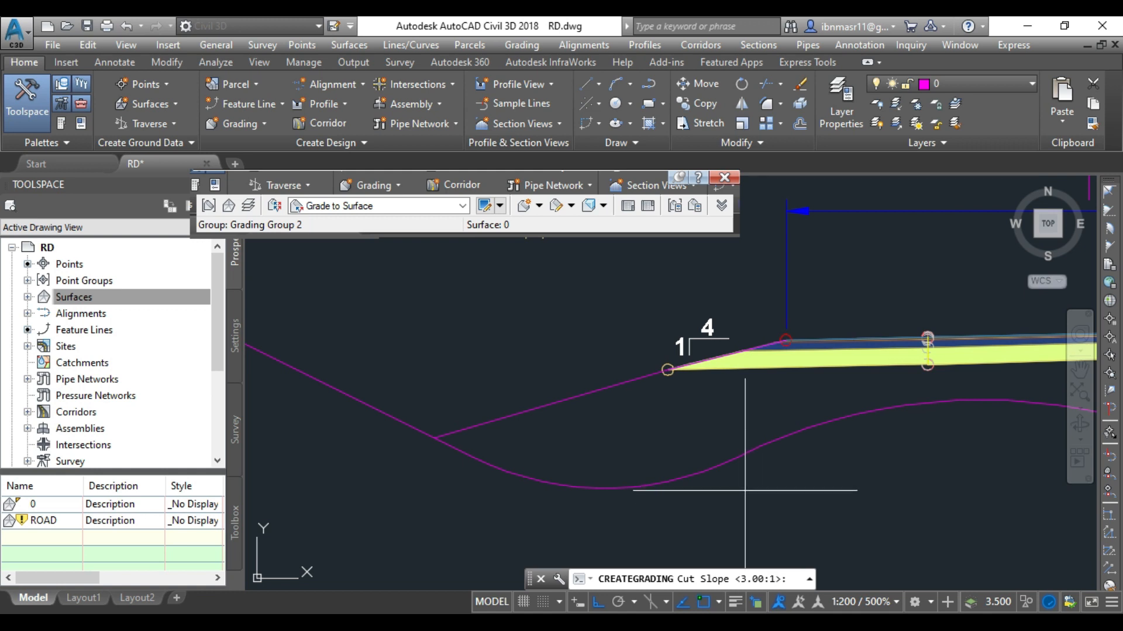
{"action": "type", "text": "4.00:1"}
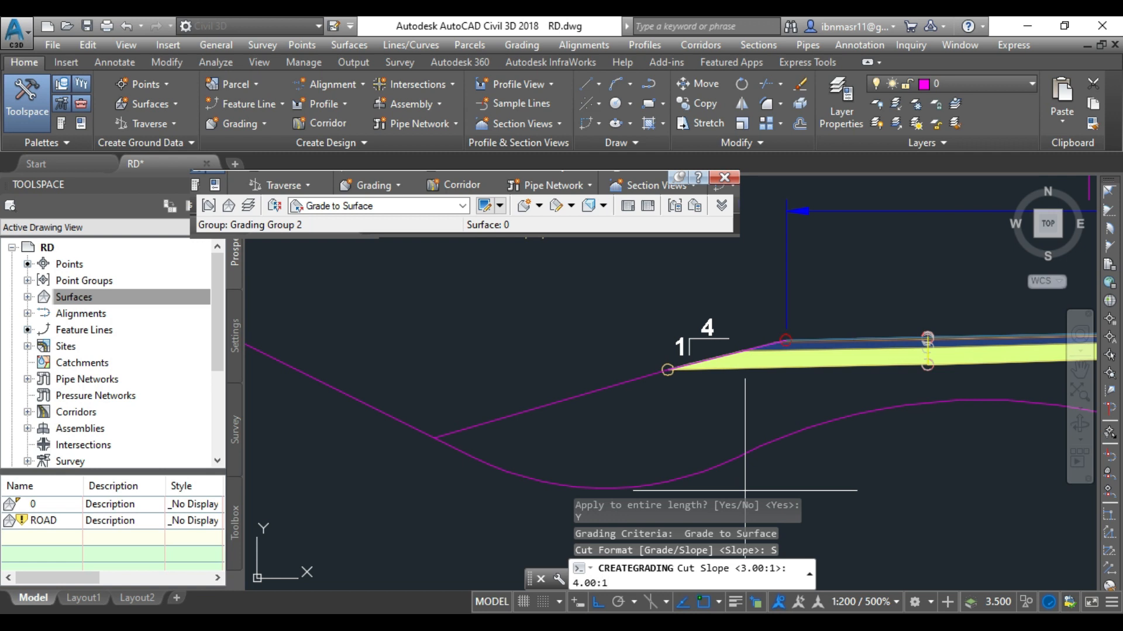
{"action": "key", "text": "Return"}
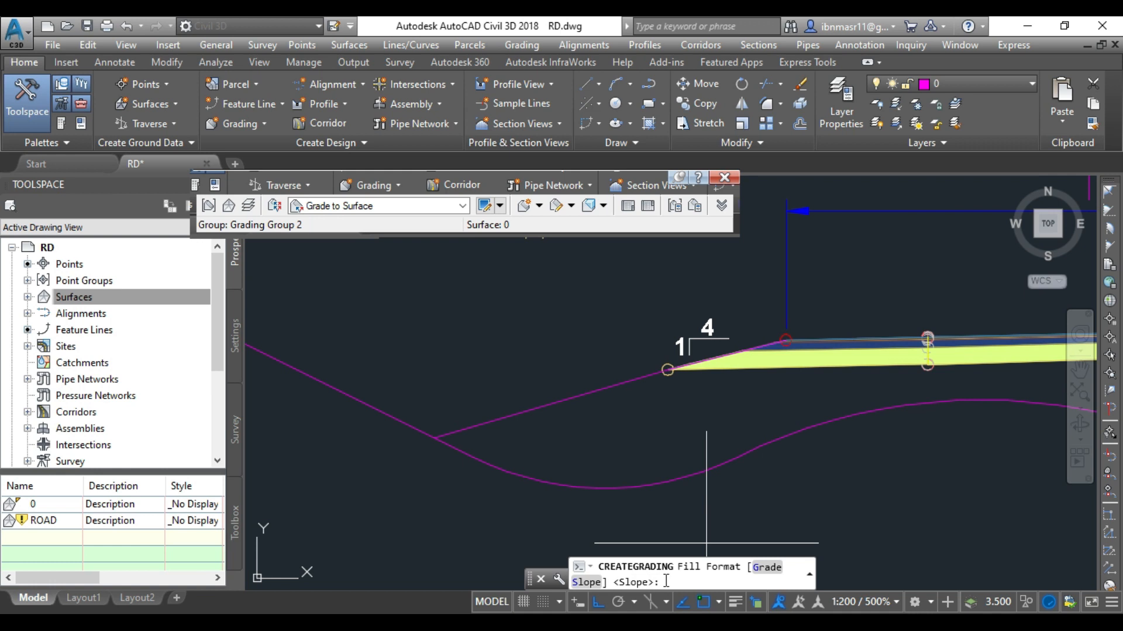
Step: Set the grading's fill format to Slope with a 4.00:1 fill slope, and end grading creation without picking another feature
{"action": "key", "text": "Return"}
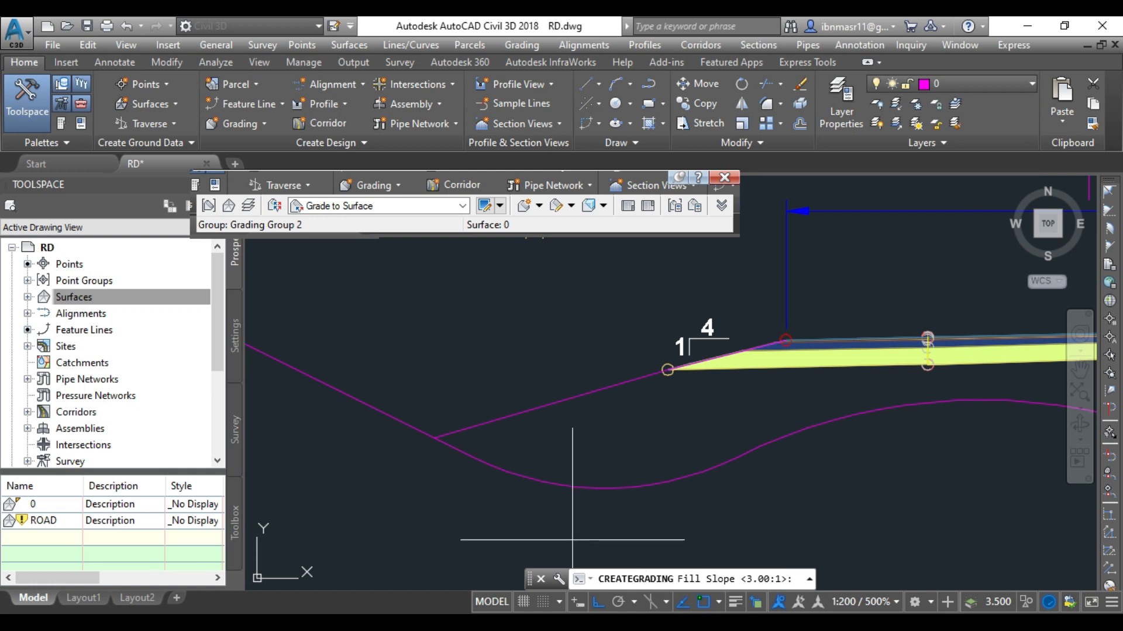
{"action": "scroll", "coordinate": [518, 509], "scroll_direction": "down", "scroll_amount": 2}
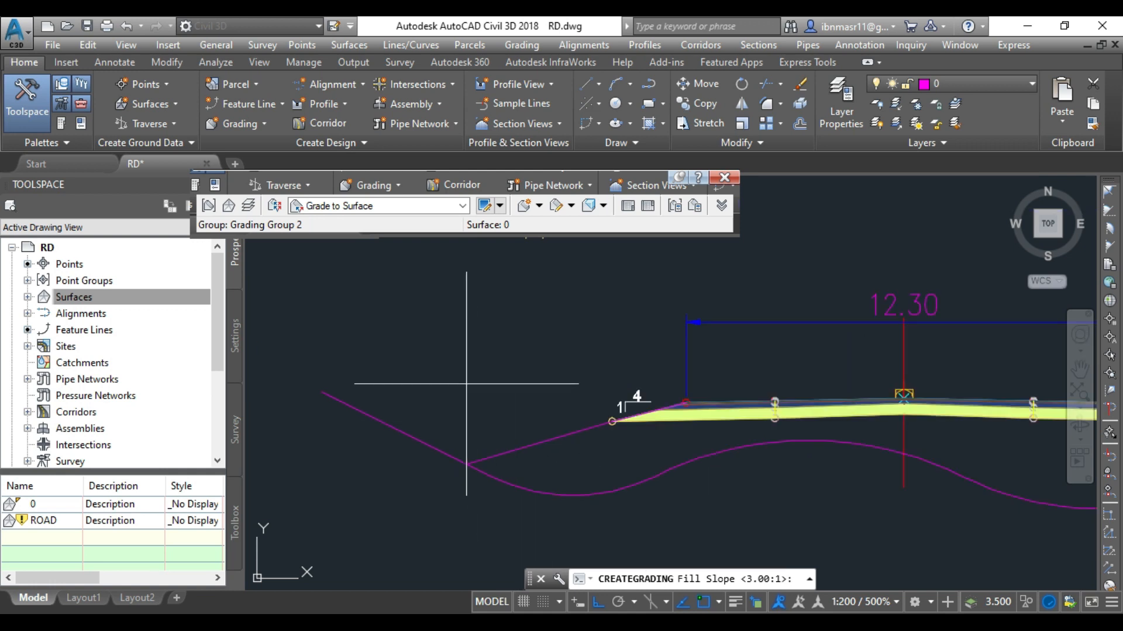
{"action": "scroll", "coordinate": [485, 373], "scroll_direction": "down", "scroll_amount": 2}
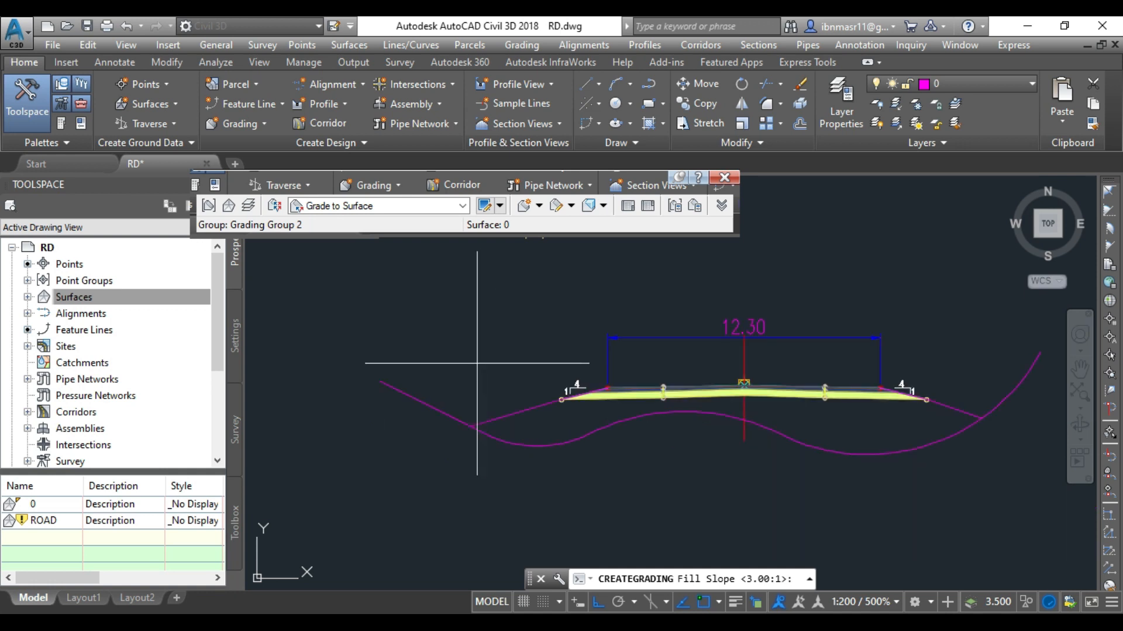
{"action": "scroll", "coordinate": [602, 401], "scroll_direction": "up", "scroll_amount": 4}
{"action": "scroll", "coordinate": [414, 398], "scroll_direction": "down", "scroll_amount": 2}
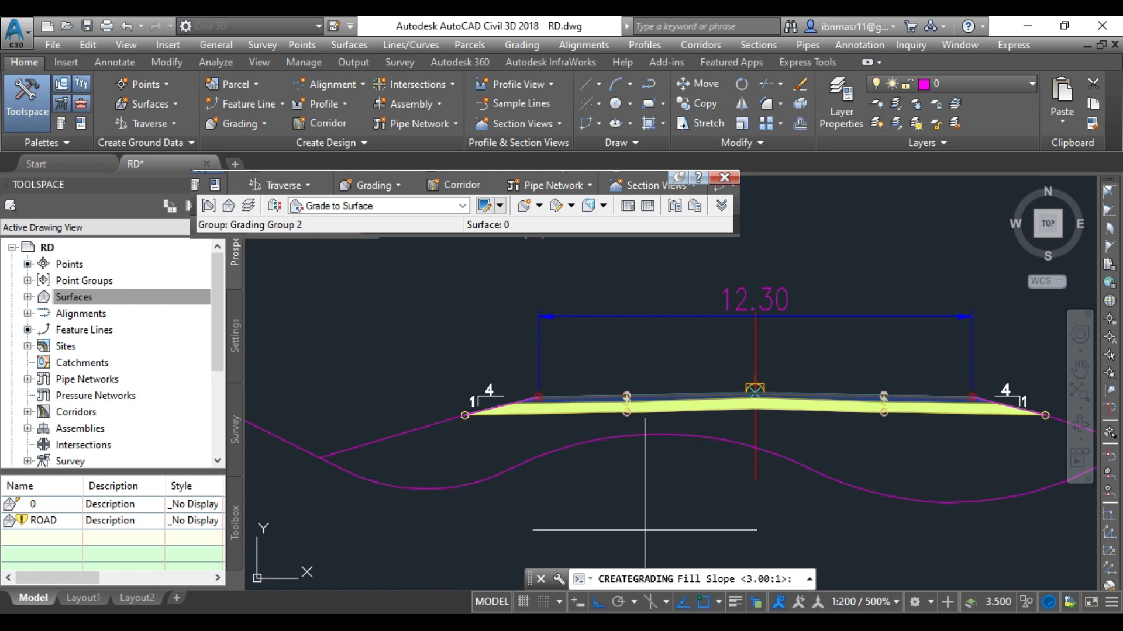
{"action": "type", "text": "4.00:1"}
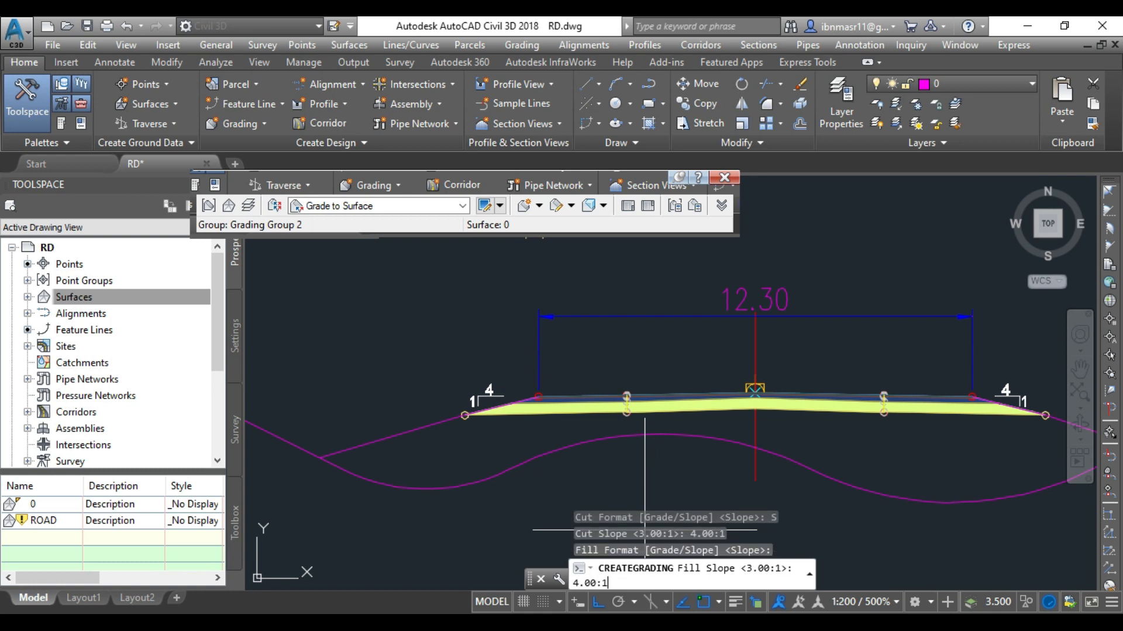
{"action": "key", "text": "Return"}
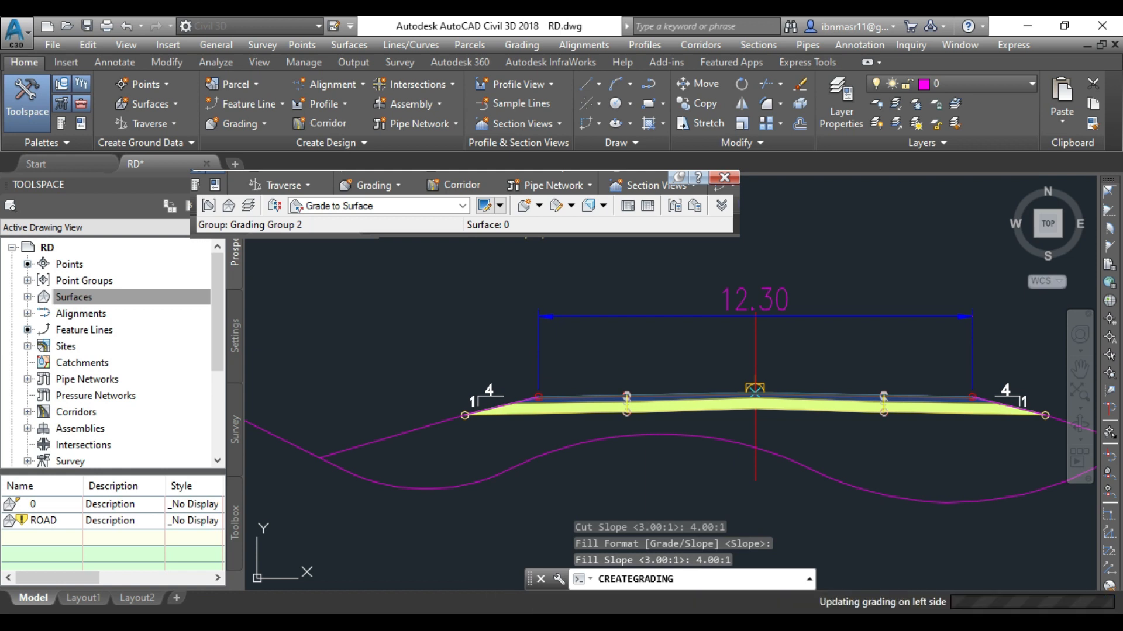
{"action": "scroll", "coordinate": [919, 351], "scroll_direction": "down", "scroll_amount": 8}
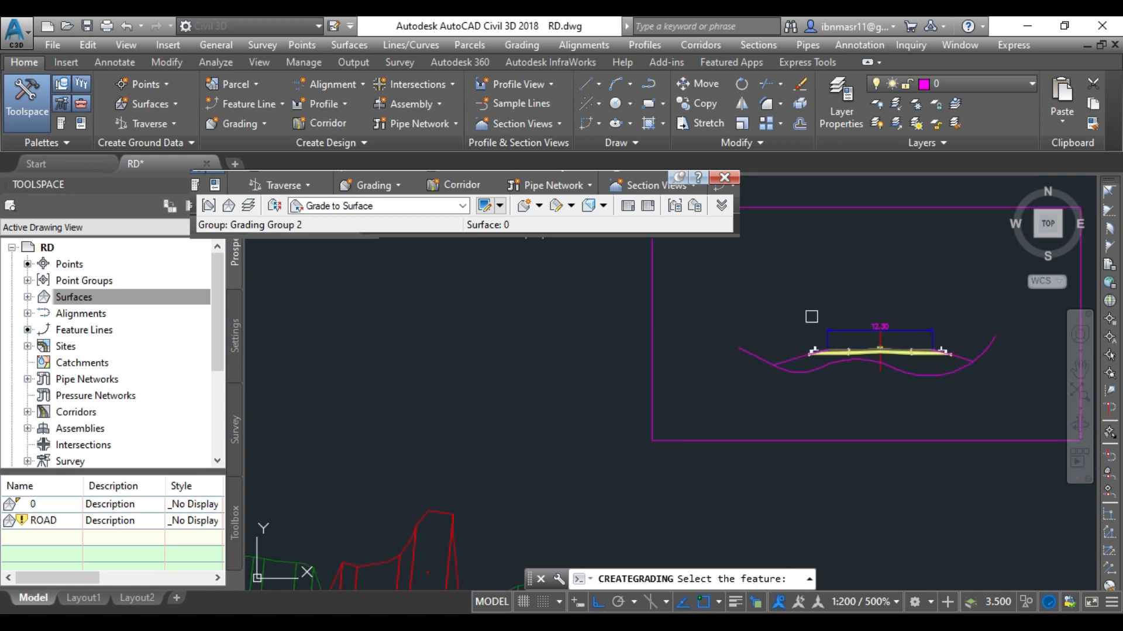
{"action": "scroll", "coordinate": [488, 420], "scroll_direction": "up", "scroll_amount": 4}
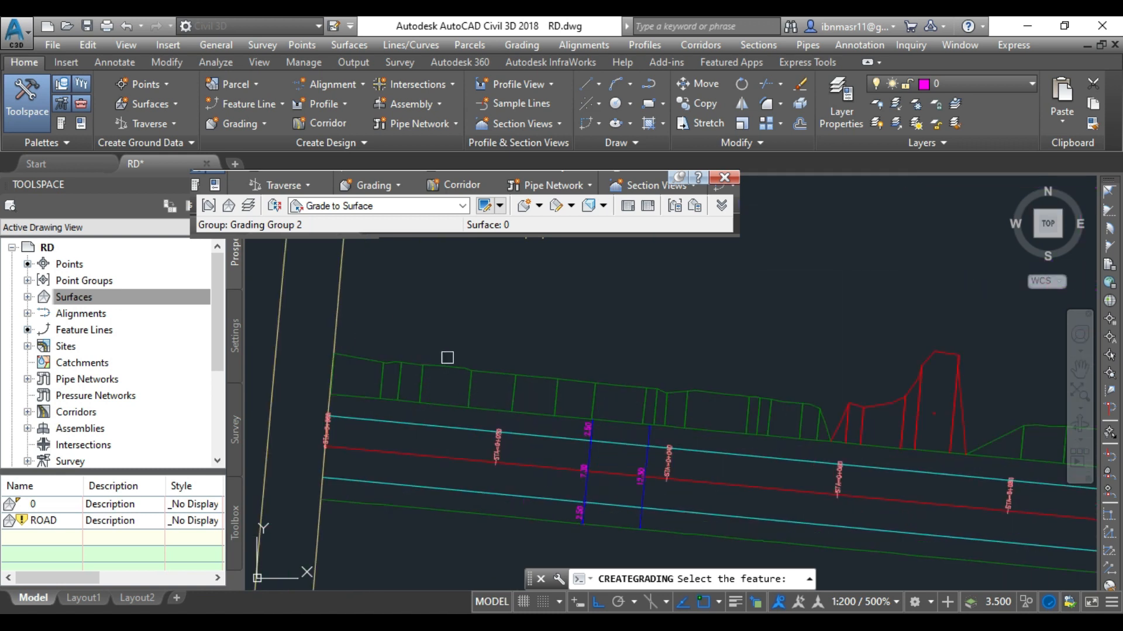
{"action": "key", "text": "Escape"}
Step: Examine the new grading along the road's northern edge near its start, highlighting it and clearing the selection
{"action": "scroll", "coordinate": [413, 358], "scroll_direction": "down", "scroll_amount": 3}
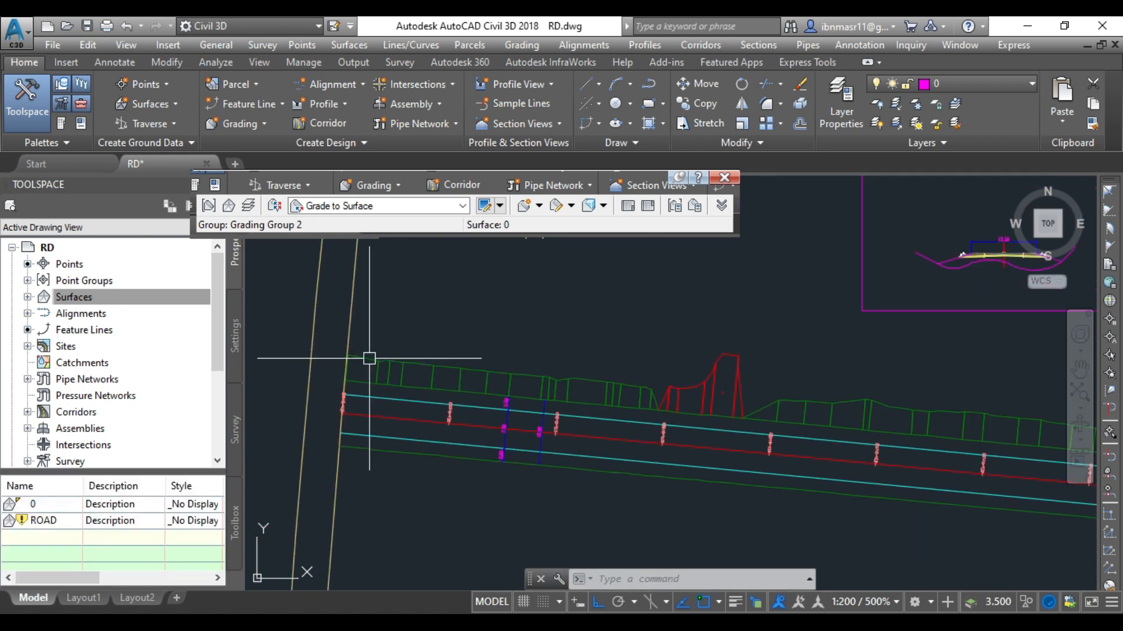
{"action": "scroll", "coordinate": [435, 374], "scroll_direction": "up", "scroll_amount": 5}
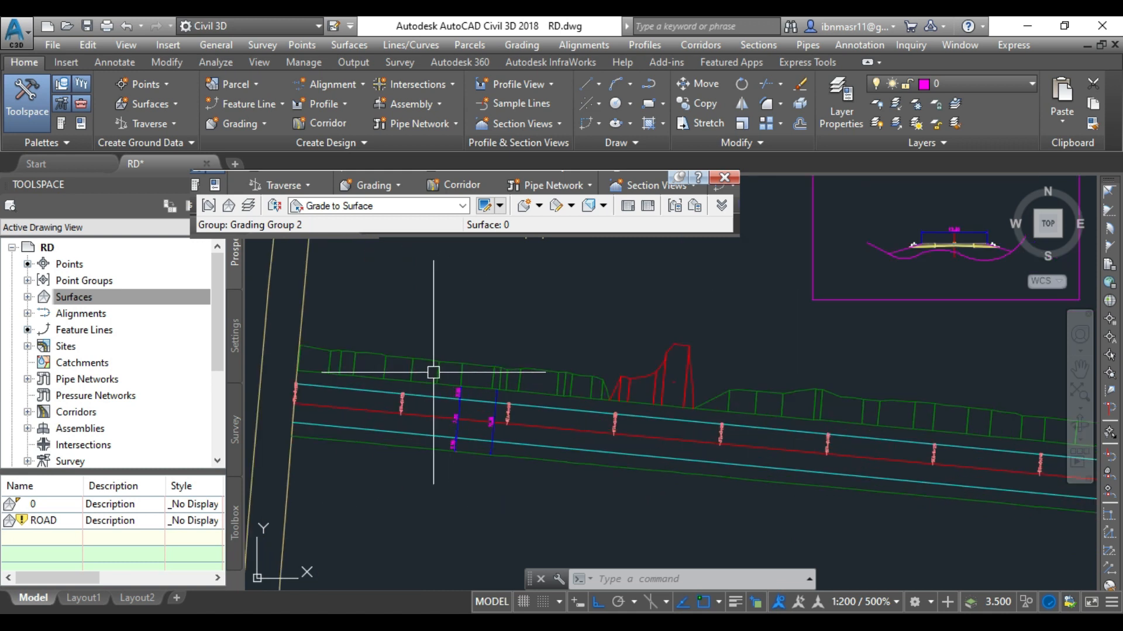
{"action": "scroll", "coordinate": [440, 373], "scroll_direction": "down", "scroll_amount": 2}
{"action": "left_click", "coordinate": [381, 351]}
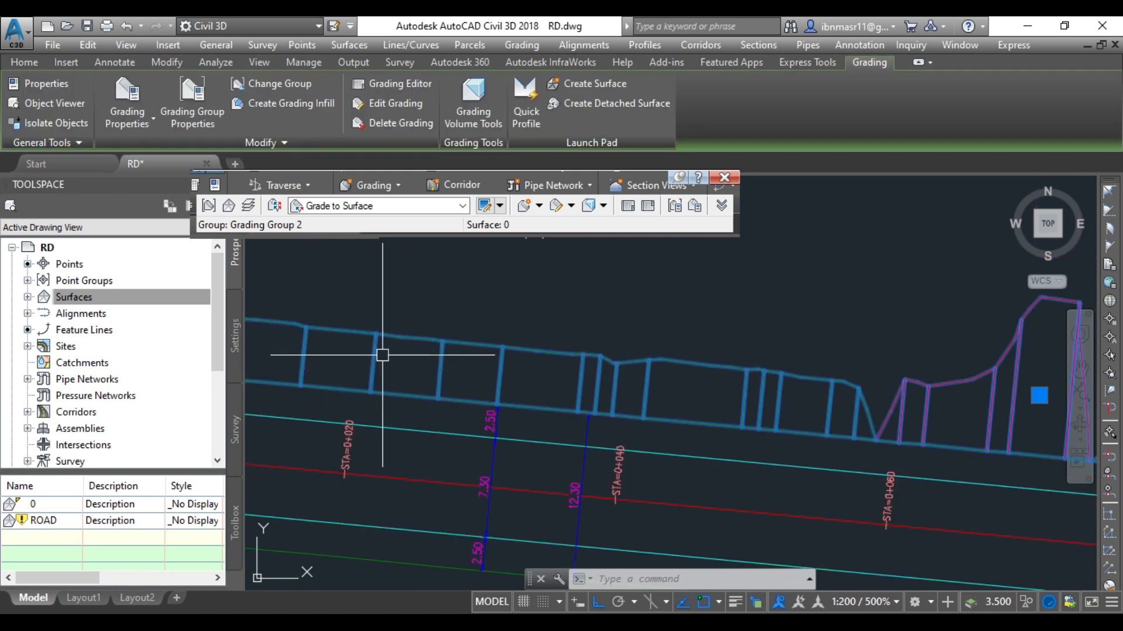
{"action": "key", "text": "Escape"}
{"action": "scroll", "coordinate": [381, 350], "scroll_direction": "down", "scroll_amount": 3}
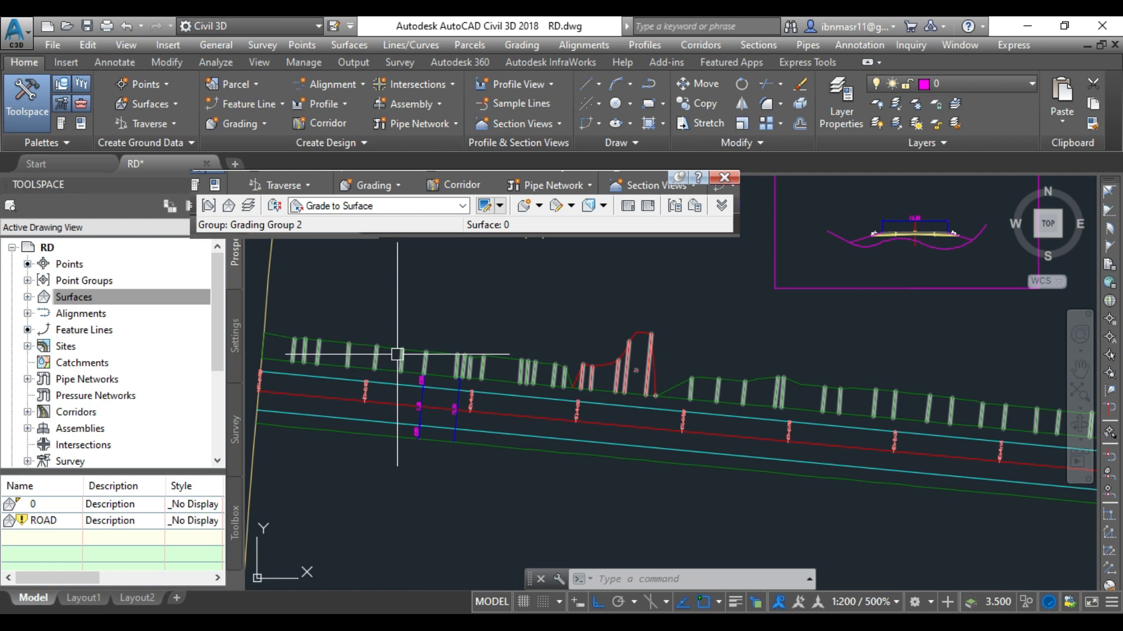
{"action": "scroll", "coordinate": [637, 364], "scroll_direction": "up", "scroll_amount": 4}
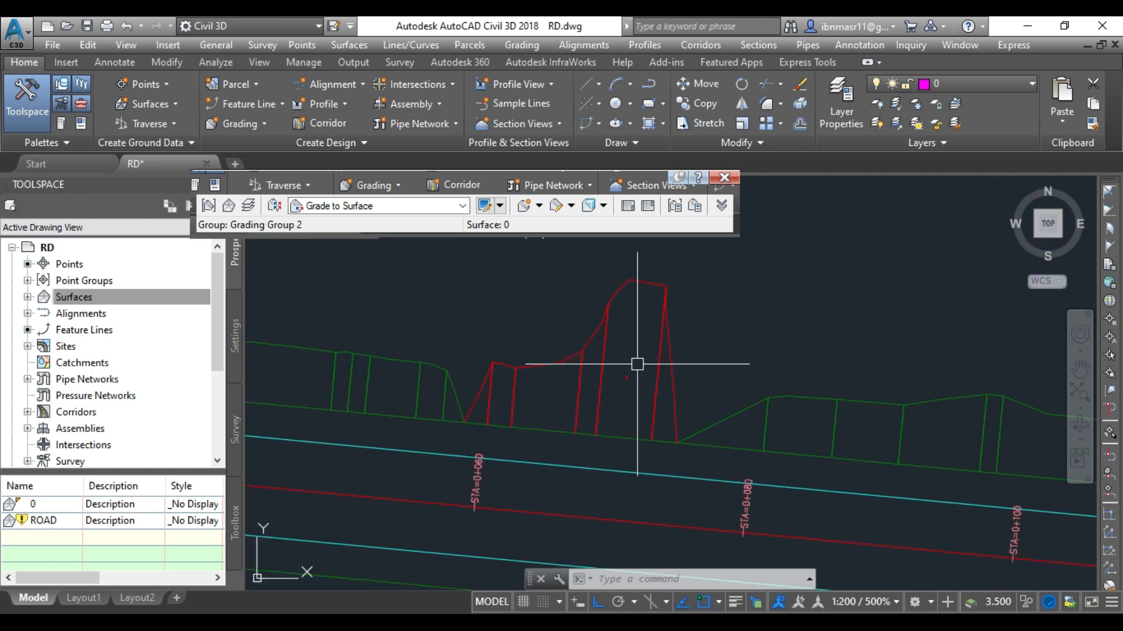
Step: Examine the northern grading's cut and fill stretches along the straight and around the road's curve, including where the grading ends
{"action": "scroll", "coordinate": [380, 370], "scroll_direction": "down", "scroll_amount": 8}
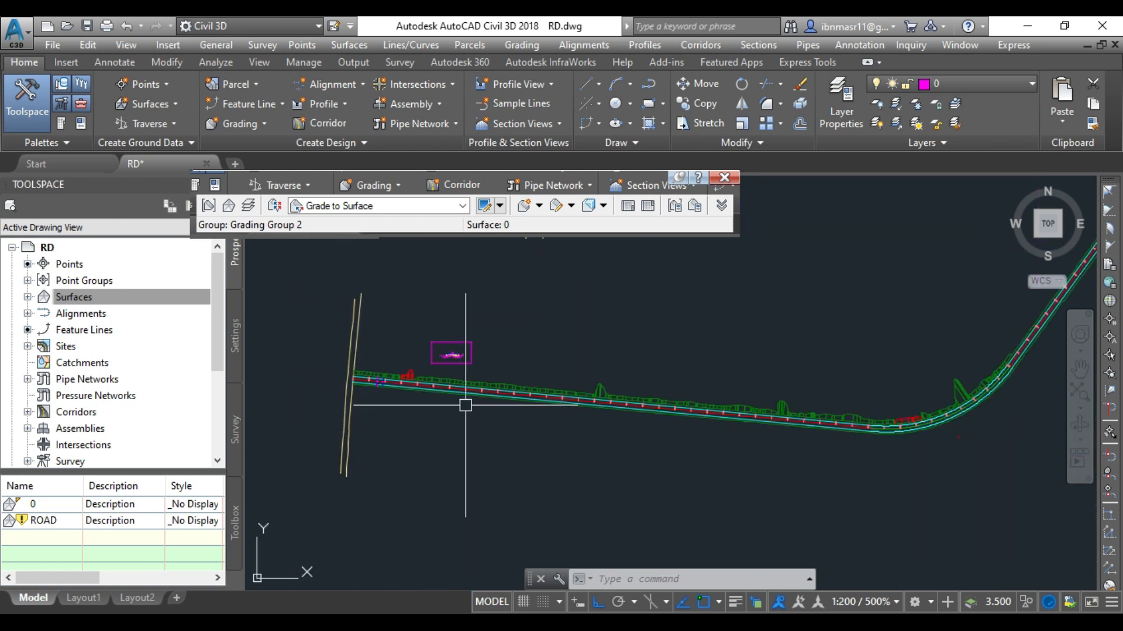
{"action": "scroll", "coordinate": [975, 446], "scroll_direction": "up", "scroll_amount": 3}
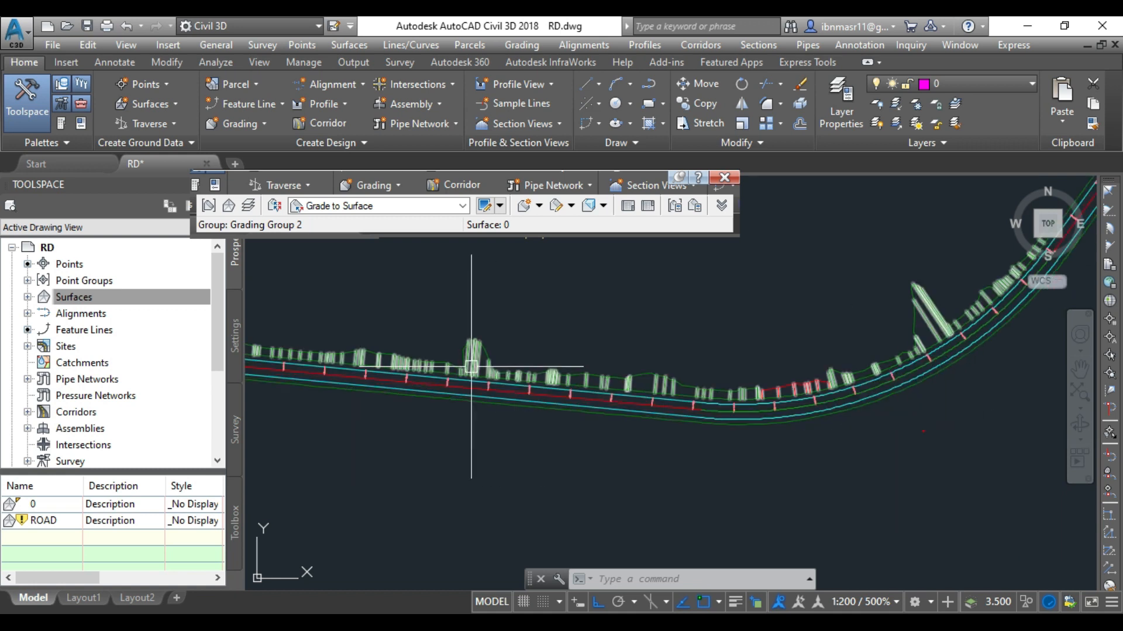
{"action": "scroll", "coordinate": [752, 381], "scroll_direction": "up", "scroll_amount": 4}
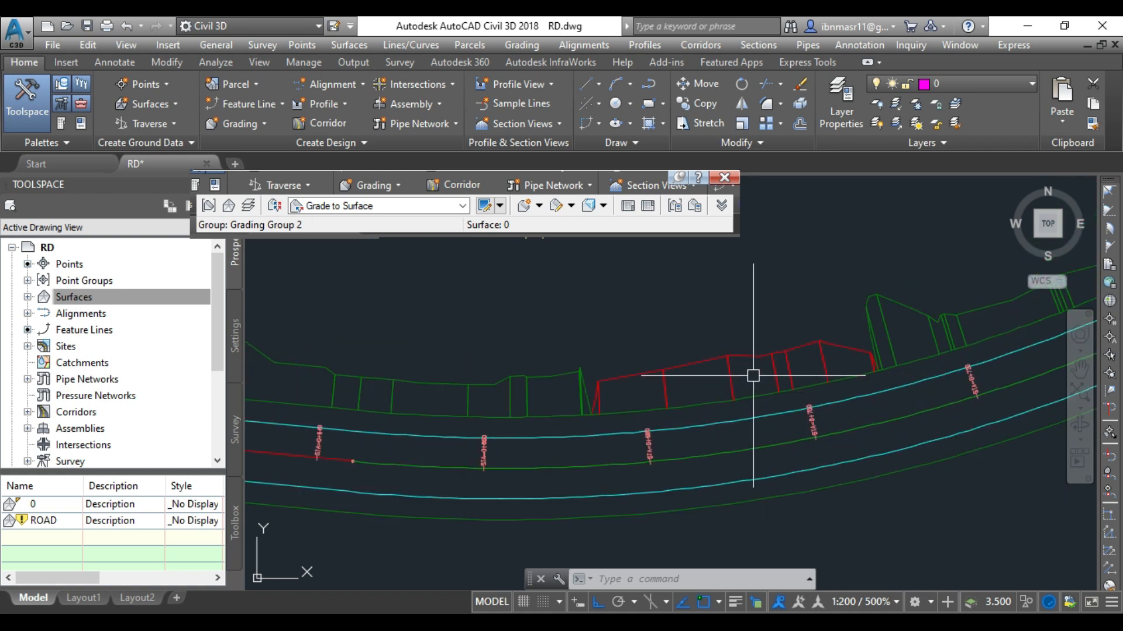
{"action": "scroll", "coordinate": [662, 373], "scroll_direction": "down", "scroll_amount": 4}
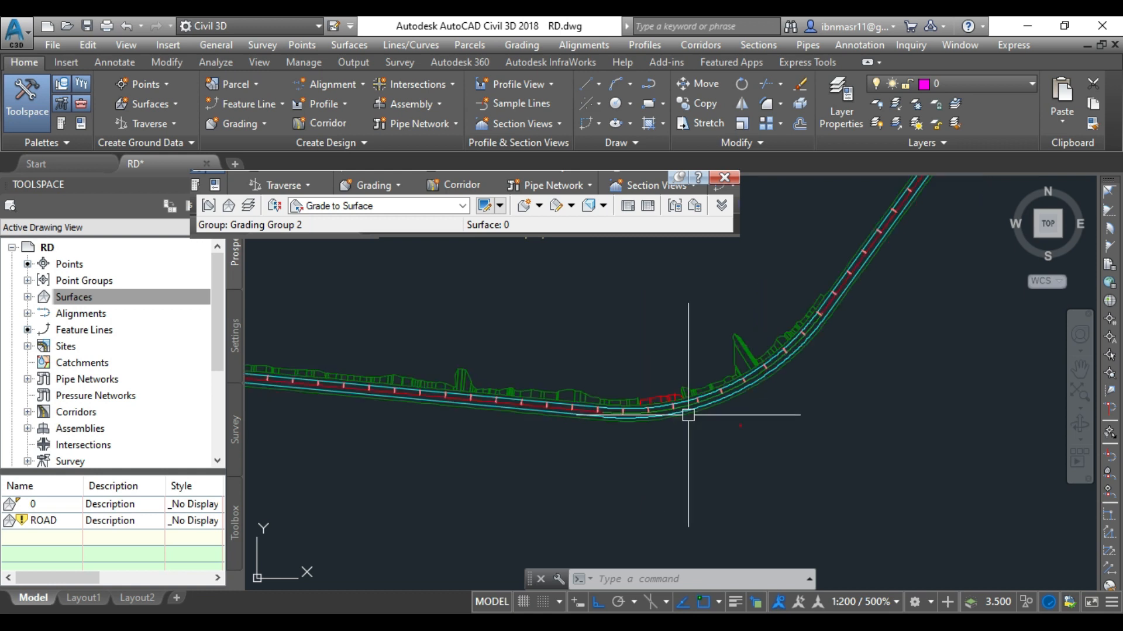
{"action": "scroll", "coordinate": [810, 295], "scroll_direction": "up", "scroll_amount": 5}
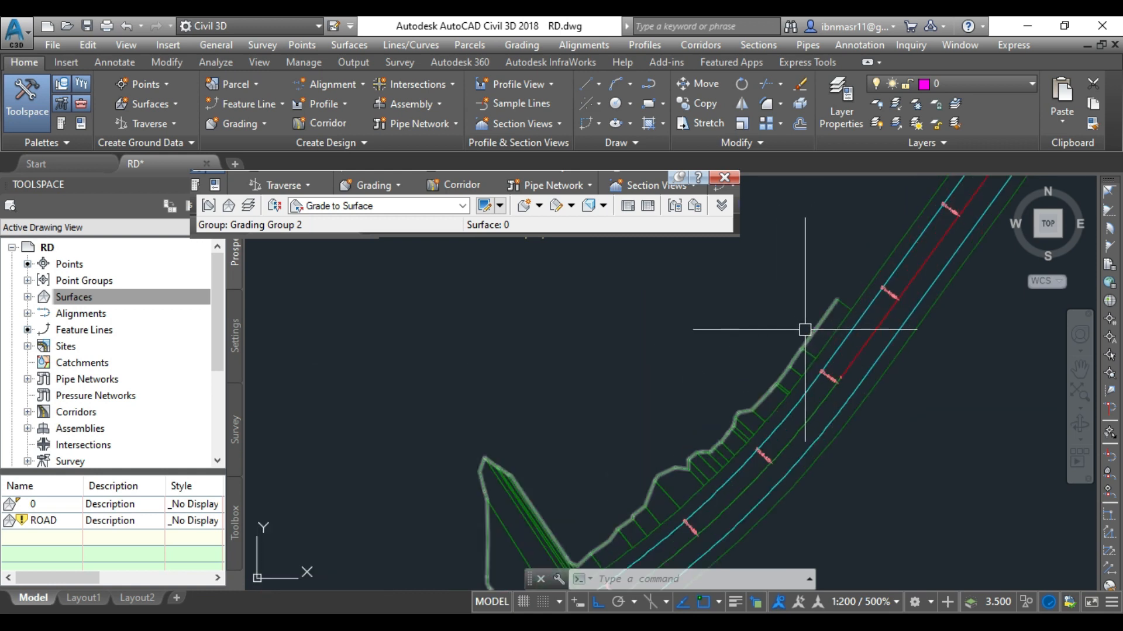
{"action": "scroll", "coordinate": [877, 325], "scroll_direction": "down", "scroll_amount": 5}
{"action": "scroll", "coordinate": [789, 444], "scroll_direction": "down", "scroll_amount": 2}
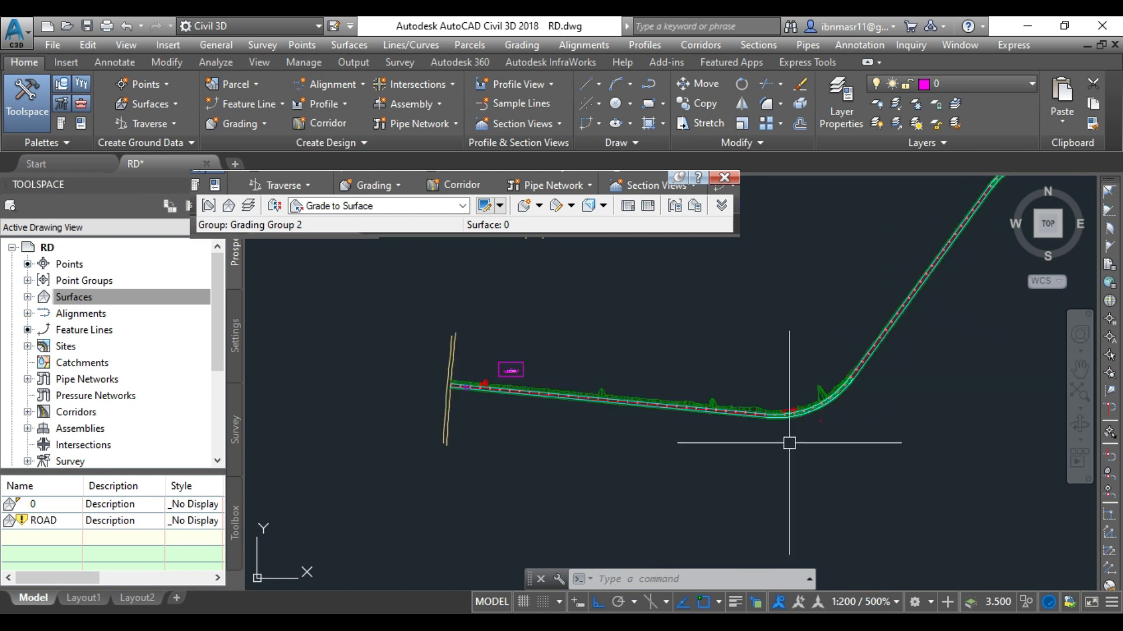
{"action": "scroll", "coordinate": [446, 395], "scroll_direction": "up", "scroll_amount": 5}
{"action": "scroll", "coordinate": [508, 363], "scroll_direction": "up", "scroll_amount": 3}
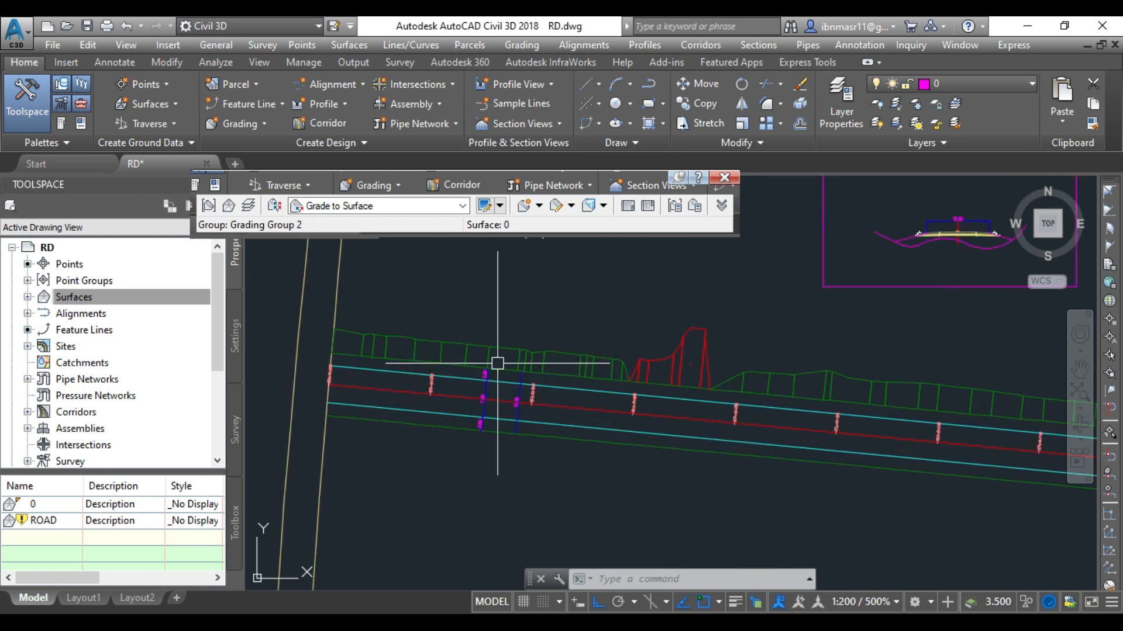
Step: Create a grading from the road's southern edge feature line, on the outer side away from the centreline, applied to its entire length
{"action": "scroll", "coordinate": [328, 376], "scroll_direction": "down", "scroll_amount": 4}
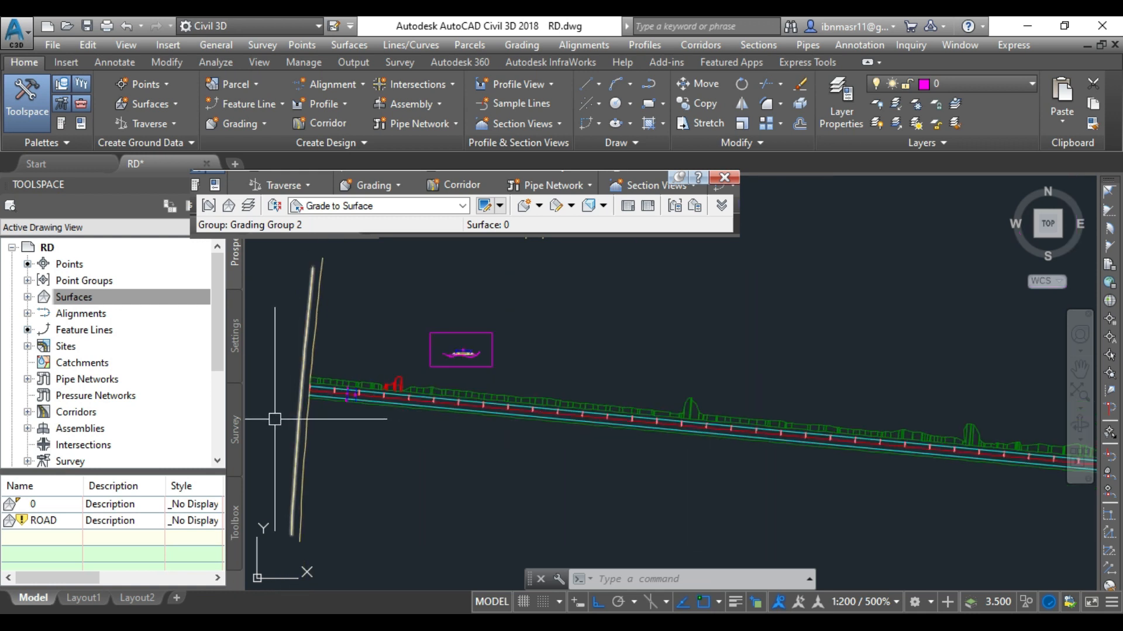
{"action": "scroll", "coordinate": [281, 420], "scroll_direction": "down", "scroll_amount": 3}
{"action": "scroll", "coordinate": [704, 464], "scroll_direction": "up", "scroll_amount": 2}
{"action": "scroll", "coordinate": [327, 413], "scroll_direction": "up", "scroll_amount": 3}
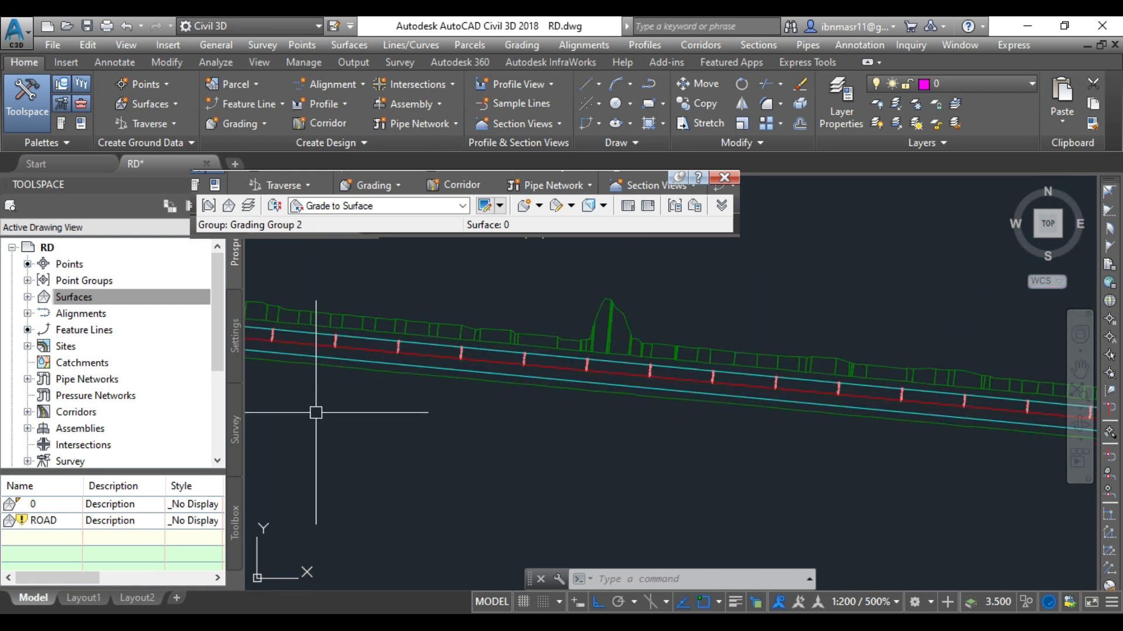
{"action": "scroll", "coordinate": [643, 386], "scroll_direction": "down", "scroll_amount": 1}
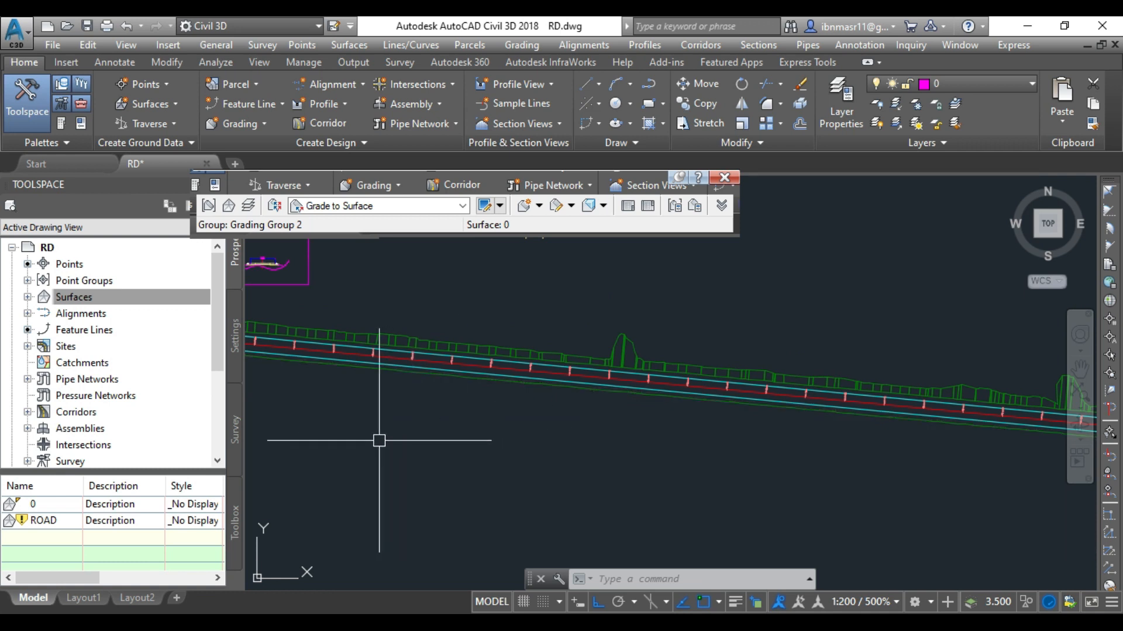
{"action": "left_click", "coordinate": [539, 206]}
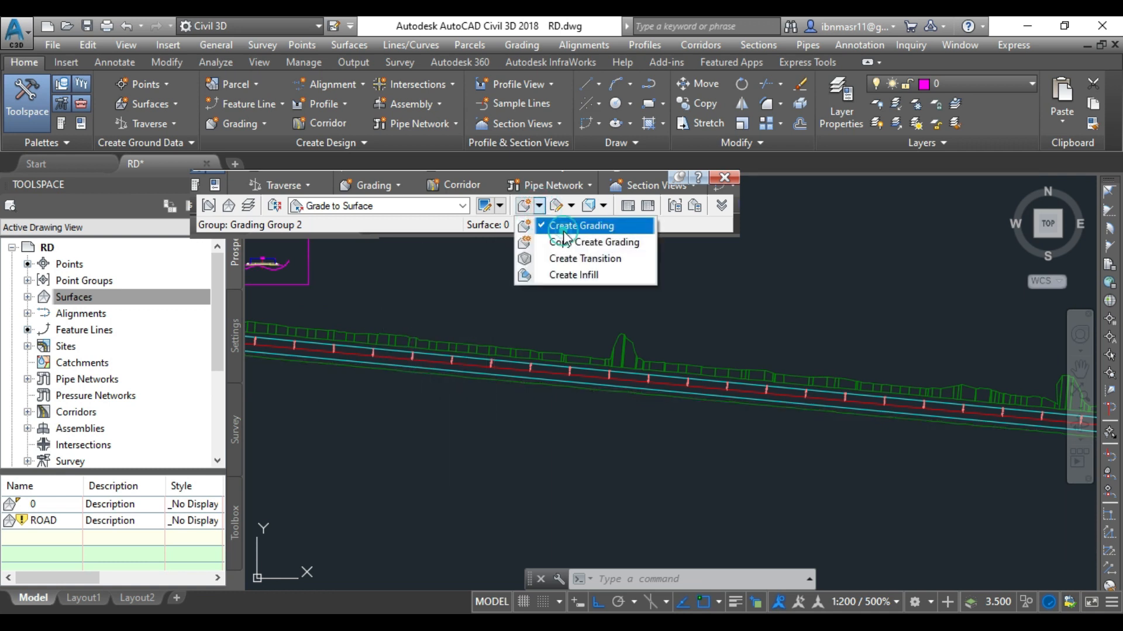
{"action": "left_click", "coordinate": [564, 231]}
{"action": "scroll", "coordinate": [404, 403], "scroll_direction": "up", "scroll_amount": 2}
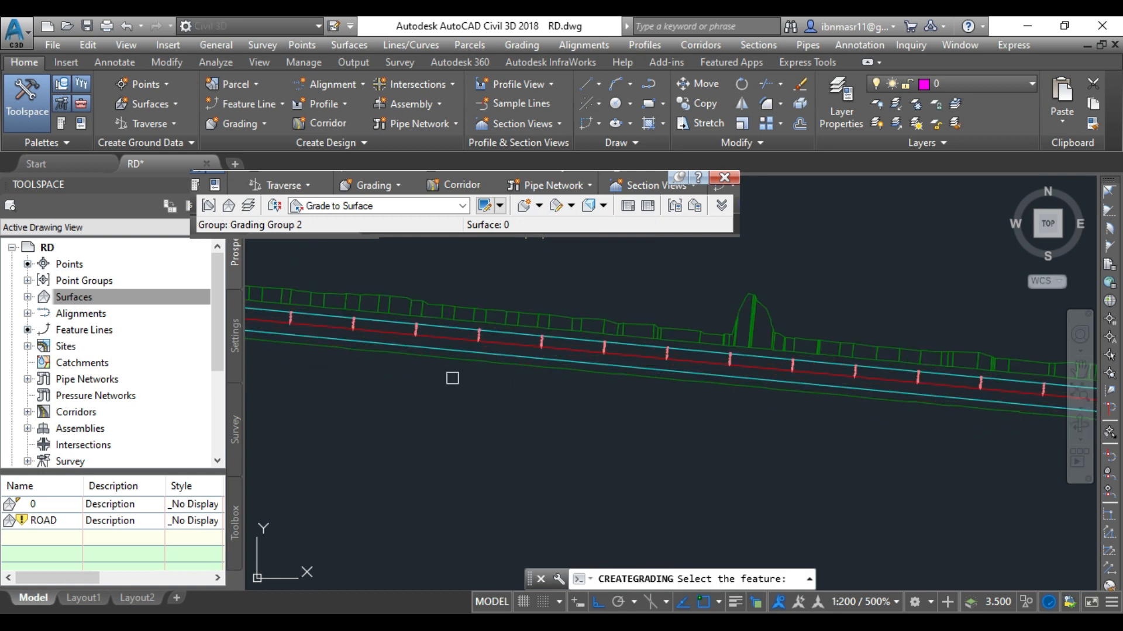
{"action": "left_click", "coordinate": [462, 359]}
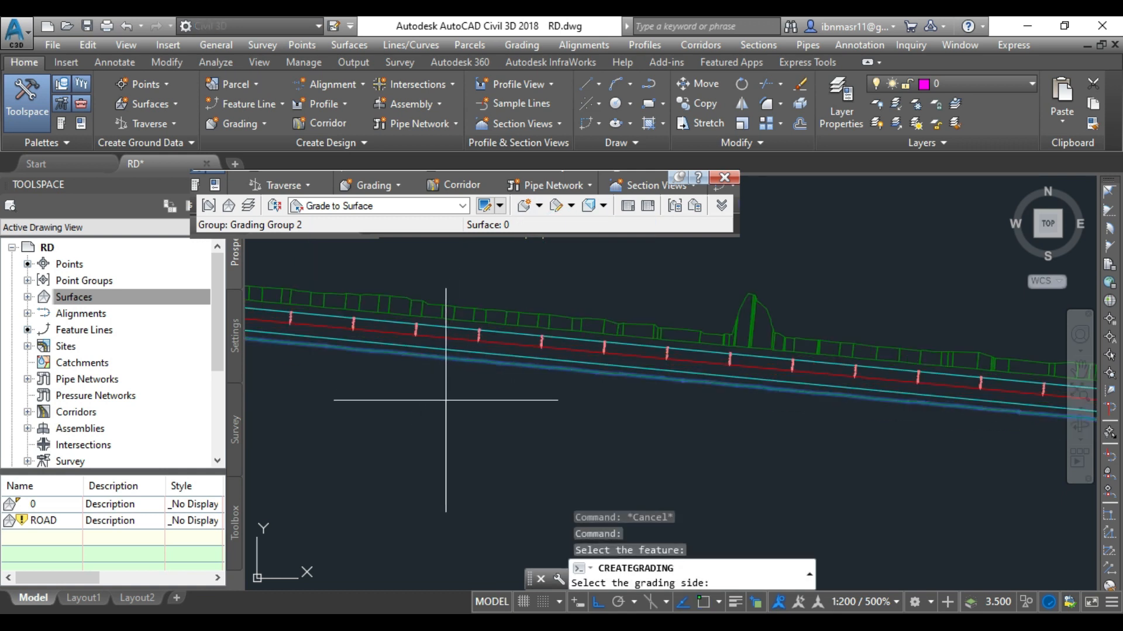
{"action": "left_click", "coordinate": [474, 387]}
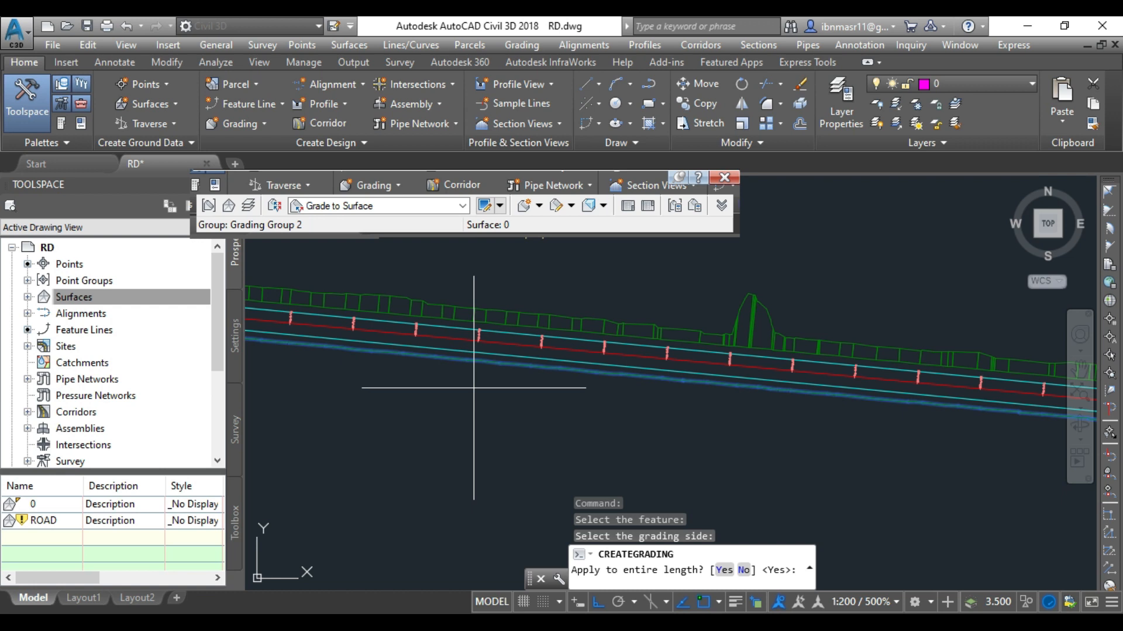
{"action": "left_click", "coordinate": [724, 571]}
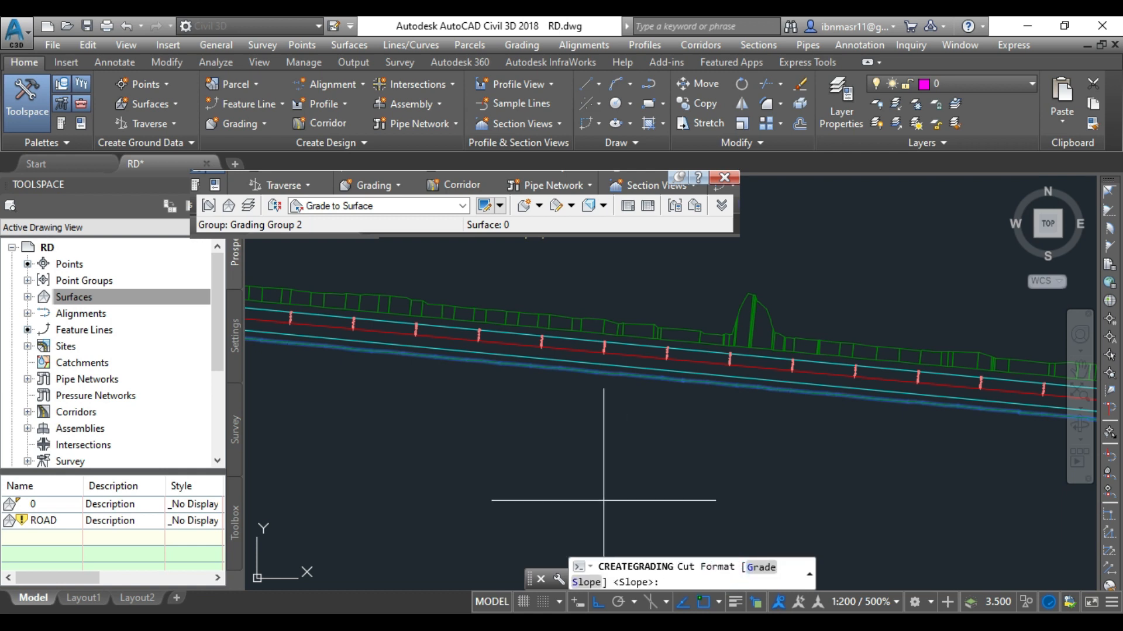
Step: Set the southern grading's cut and fill formats to Slope at 4.00:1, and end grading creation without picking another feature
{"action": "key", "text": "Return"}
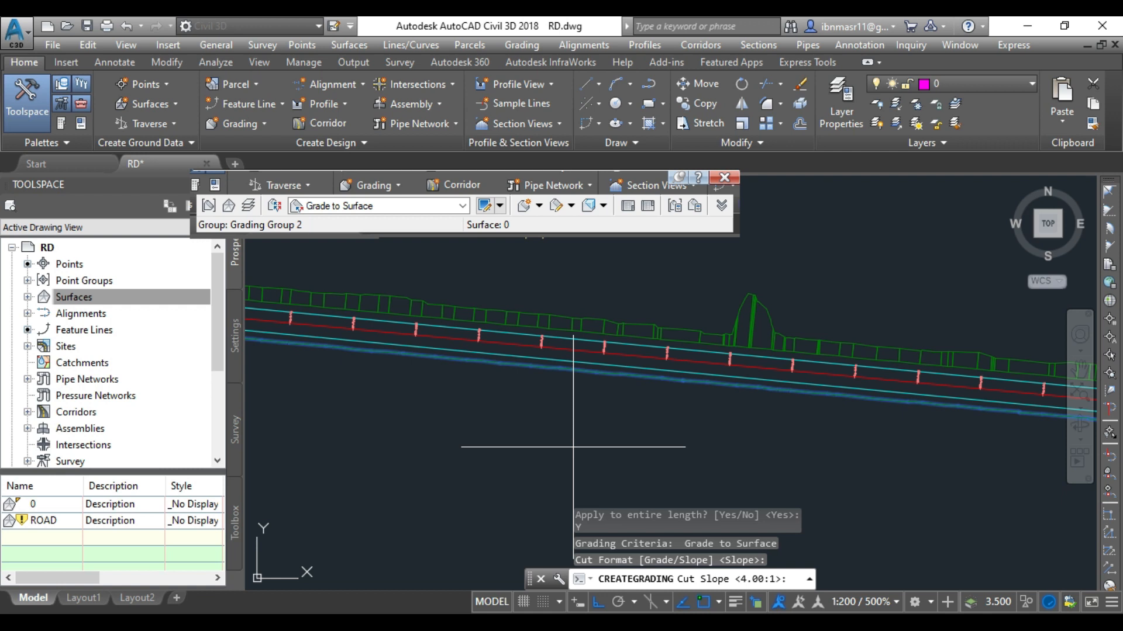
{"action": "key", "text": "Return"}
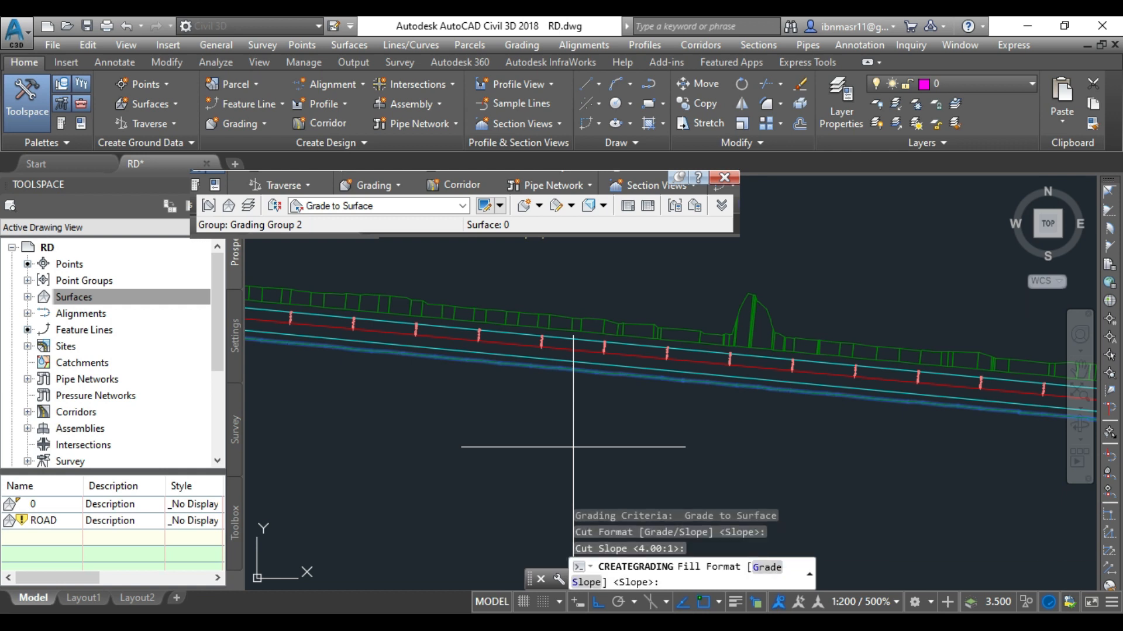
{"action": "key", "text": "Return"}
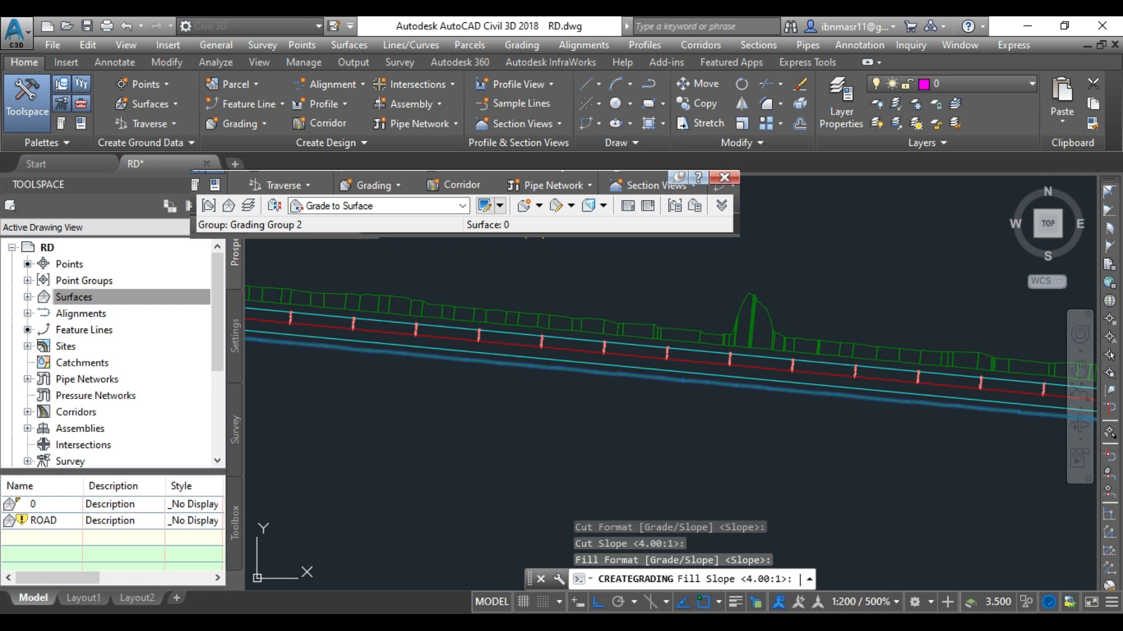
{"action": "key", "text": "Return"}
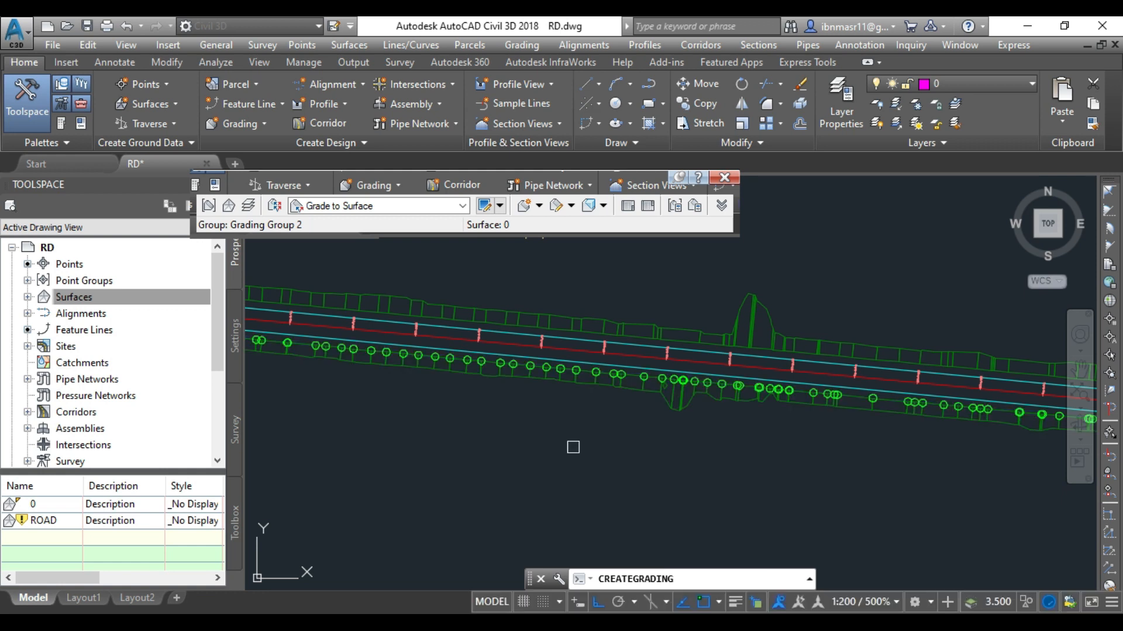
{"action": "key", "text": "Return"}
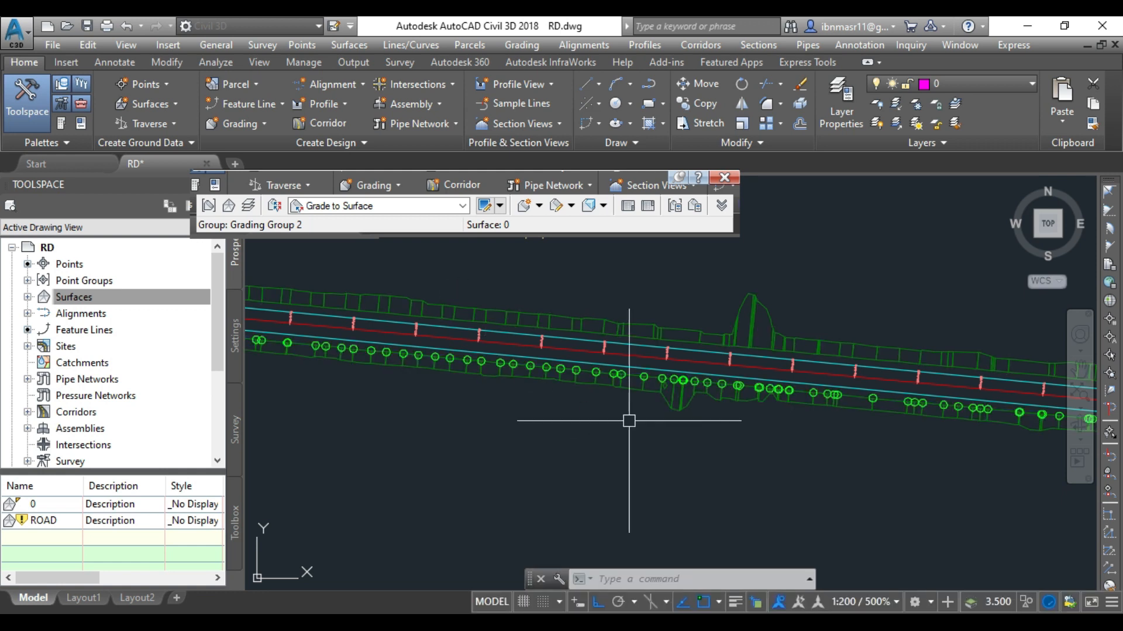
Step: Examine the southern grading from the road's start to the curve, highlighting it and clearing the selection, and regenerate the drawing display
{"action": "scroll", "coordinate": [584, 348], "scroll_direction": "down", "scroll_amount": 3}
{"action": "scroll", "coordinate": [468, 332], "scroll_direction": "up", "scroll_amount": 6}
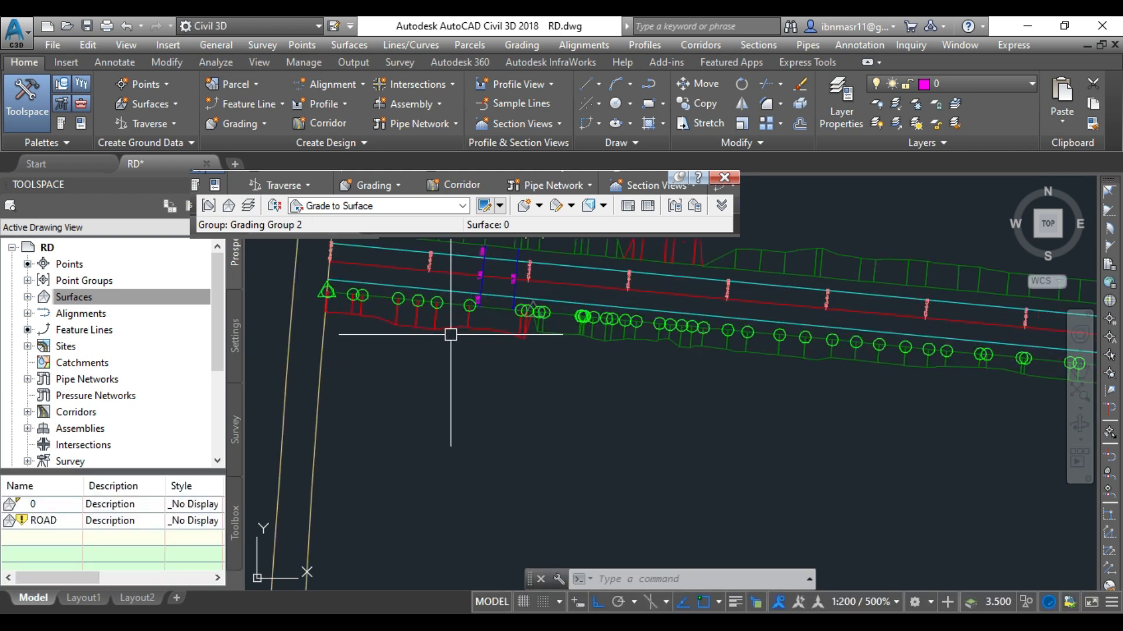
{"action": "middle_click_drag", "start_coordinate": [757, 295], "coordinate": [609, 318]}
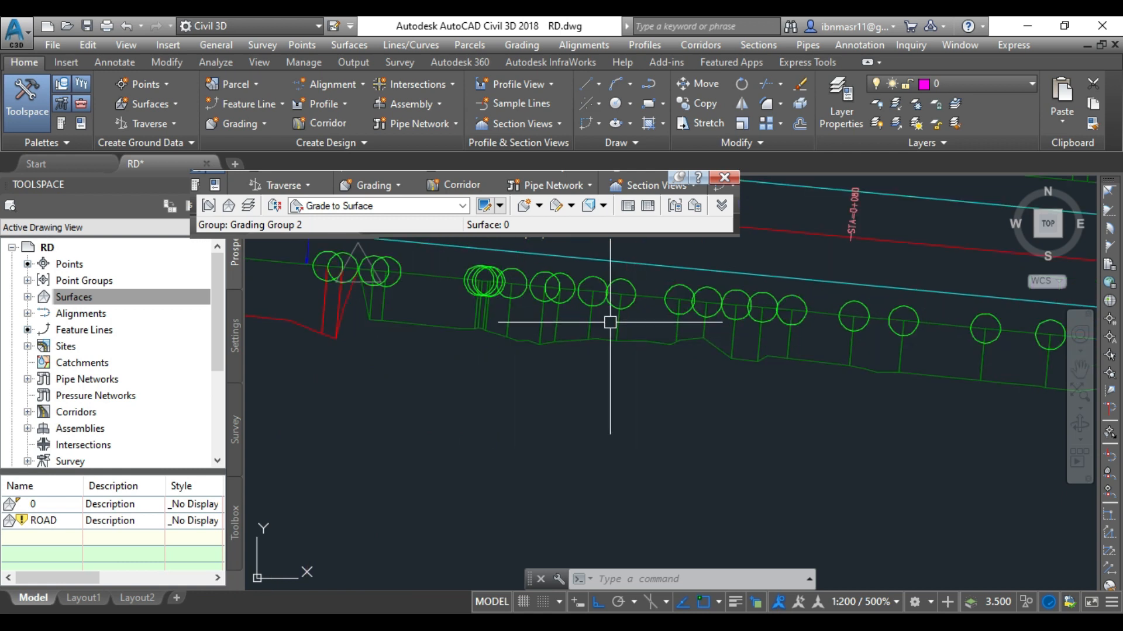
{"action": "left_click", "coordinate": [607, 319]}
{"action": "scroll", "coordinate": [401, 371], "scroll_direction": "down", "scroll_amount": 5}
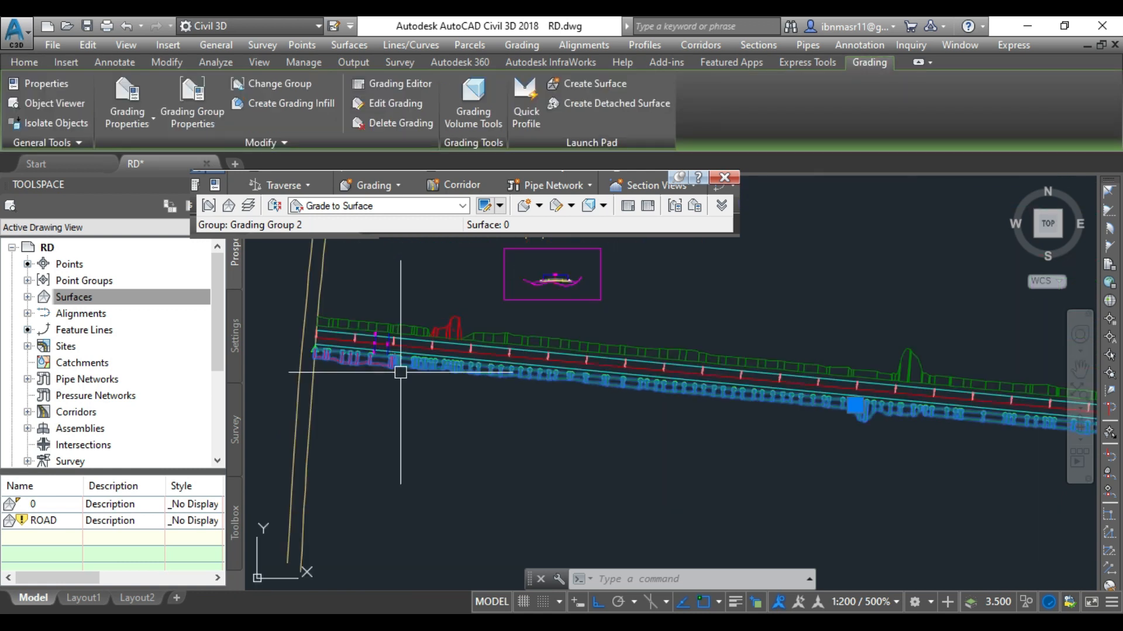
{"action": "key", "text": "Escape"}
{"action": "scroll", "coordinate": [812, 324], "scroll_direction": "up", "scroll_amount": 7}
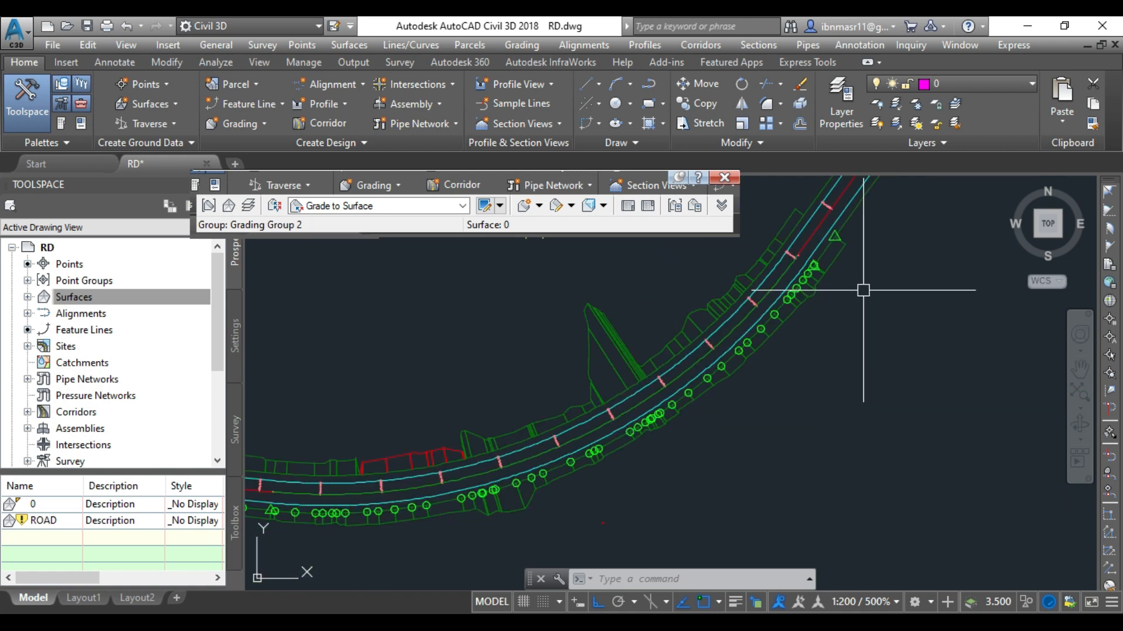
{"action": "type", "text": "re"}
{"action": "key", "text": "Return"}
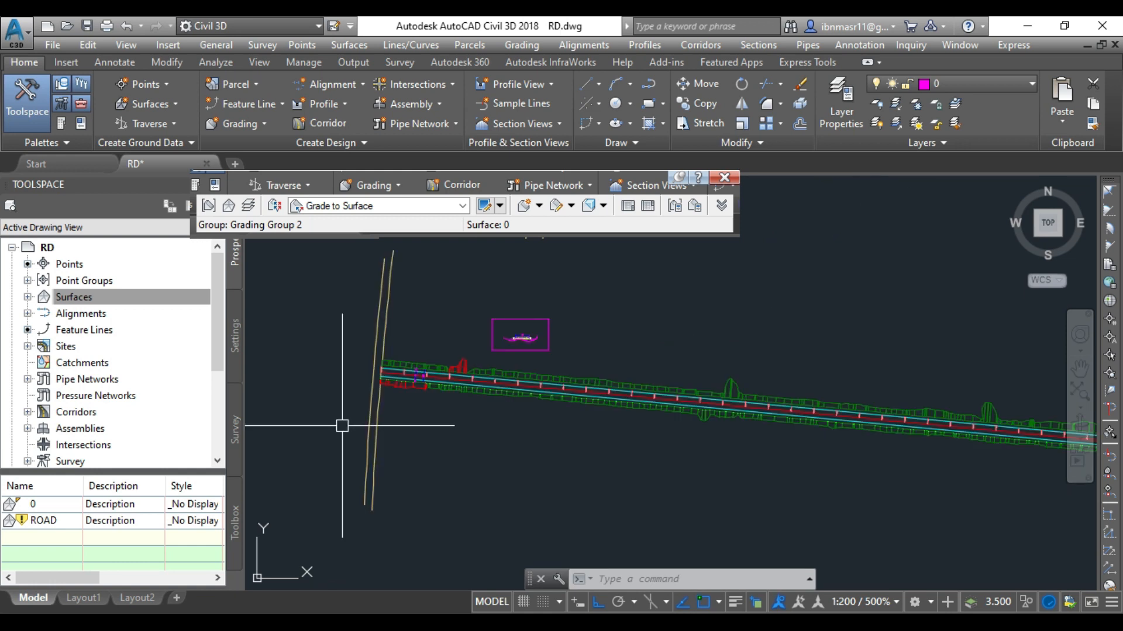
Step: Examine the 4:1 side slopes on the cross-section and compare them with the gradings along both road edges
{"action": "scroll", "coordinate": [519, 342], "scroll_direction": "up", "scroll_amount": 6}
{"action": "scroll", "coordinate": [519, 341], "scroll_direction": "up", "scroll_amount": 10}
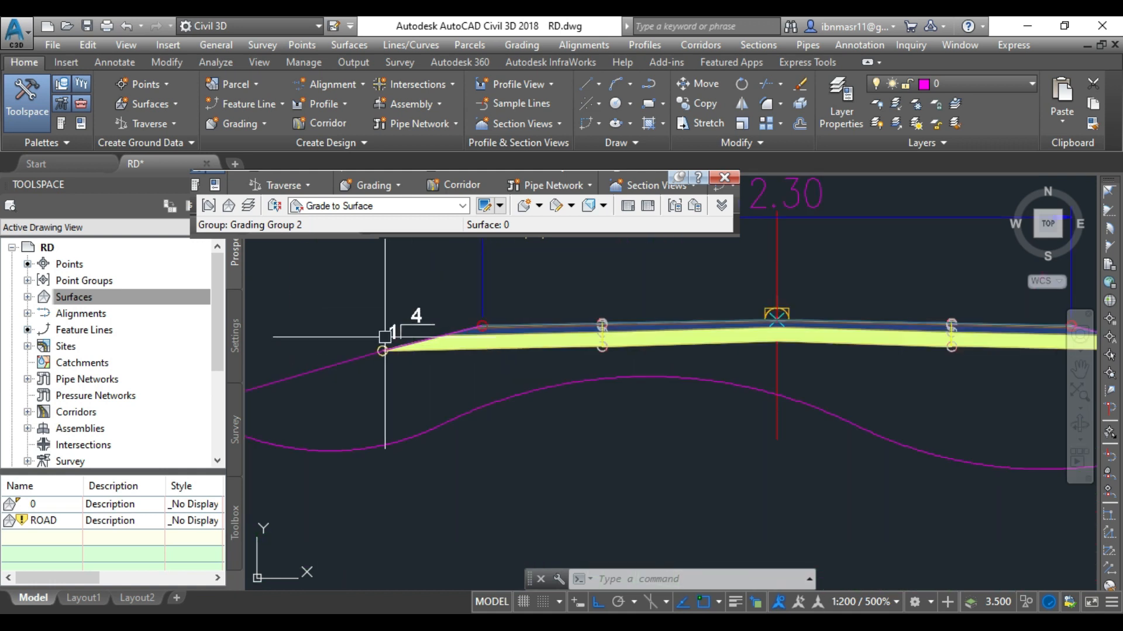
{"action": "scroll", "coordinate": [359, 380], "scroll_direction": "down", "scroll_amount": 2}
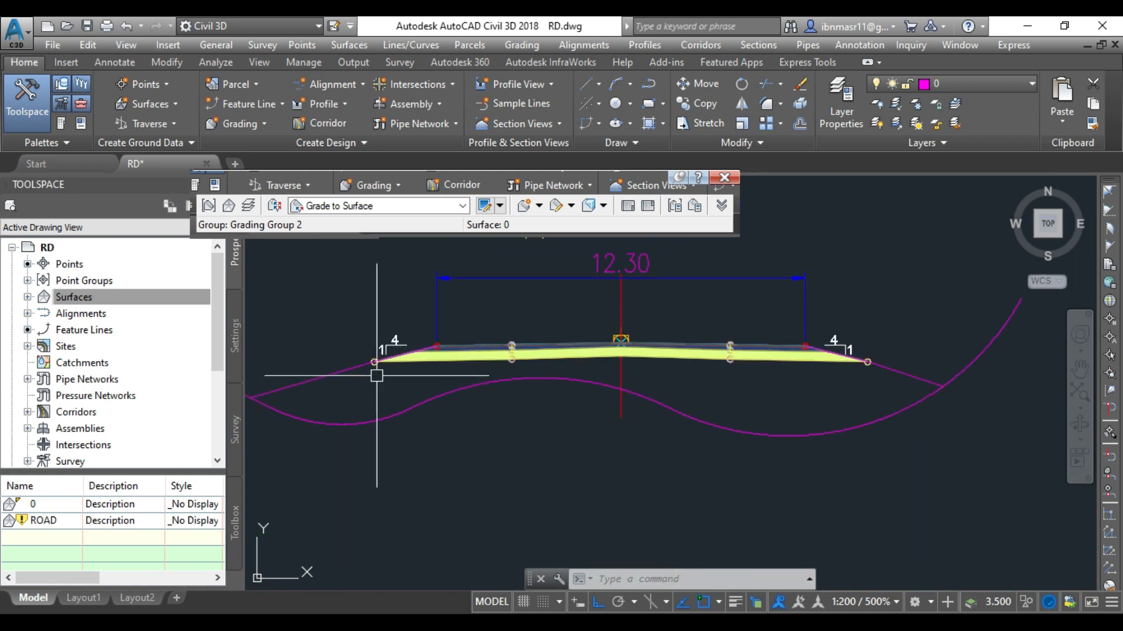
{"action": "scroll", "coordinate": [865, 258], "scroll_direction": "down", "scroll_amount": 2}
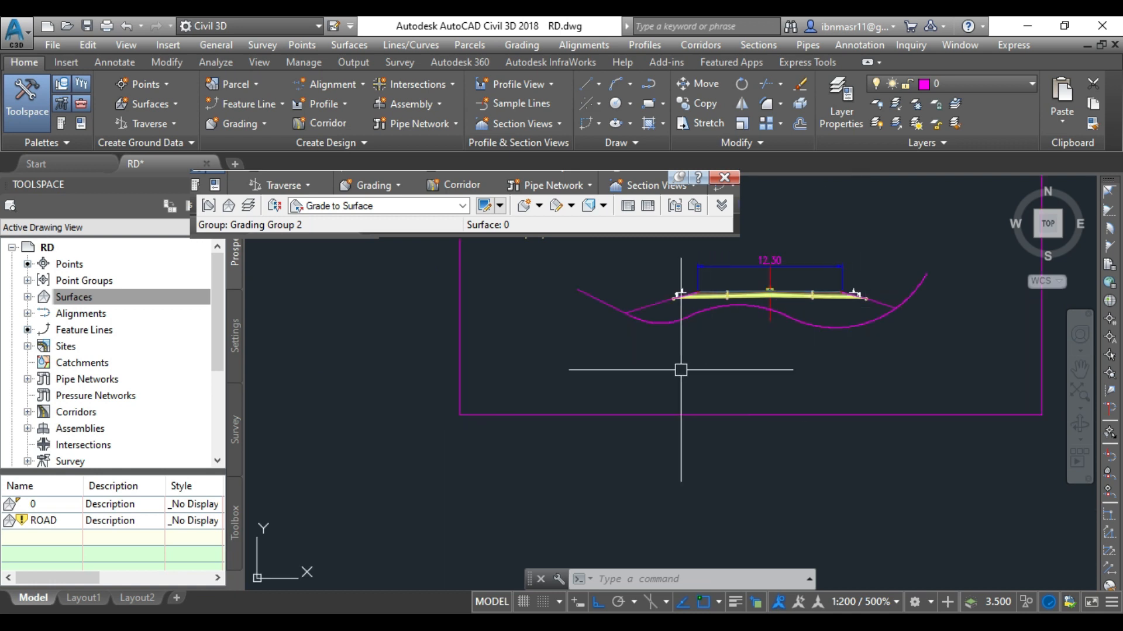
{"action": "scroll", "coordinate": [682, 311], "scroll_direction": "down", "scroll_amount": 3}
{"action": "scroll", "coordinate": [301, 388], "scroll_direction": "down", "scroll_amount": 3}
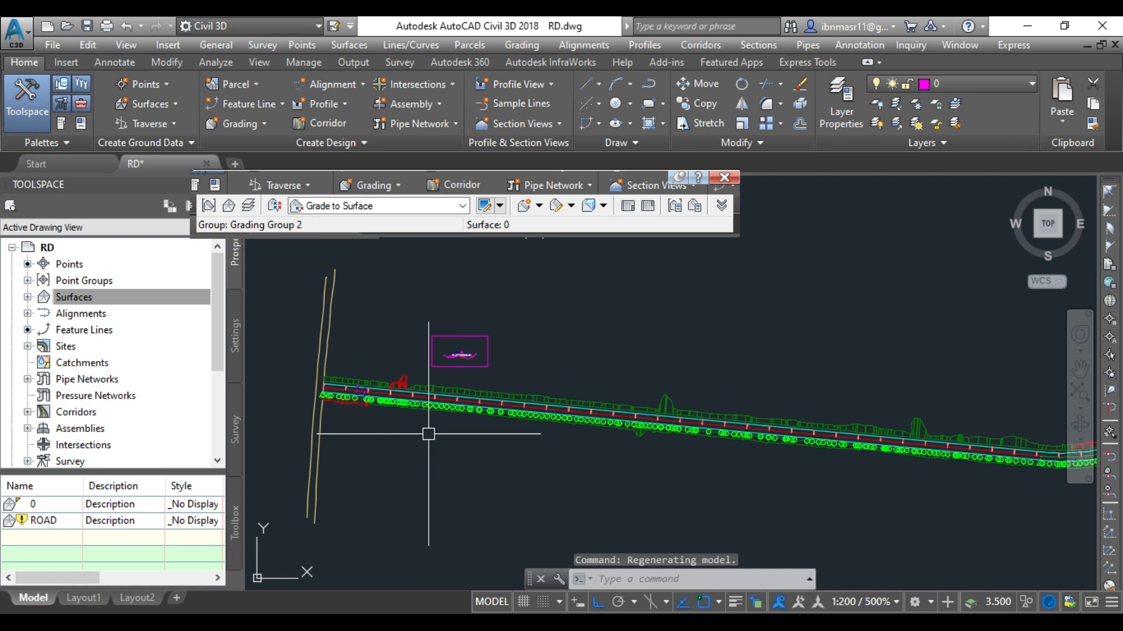
{"action": "scroll", "coordinate": [429, 430], "scroll_direction": "up", "scroll_amount": 4}
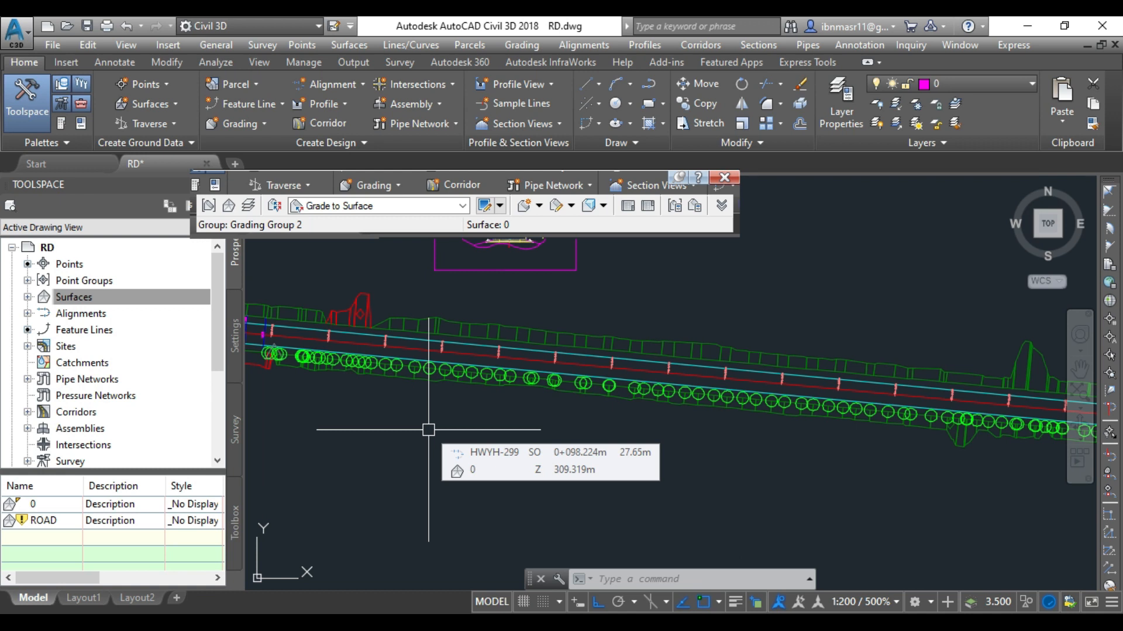
{"action": "mouse_move", "coordinate": [668, 445]}
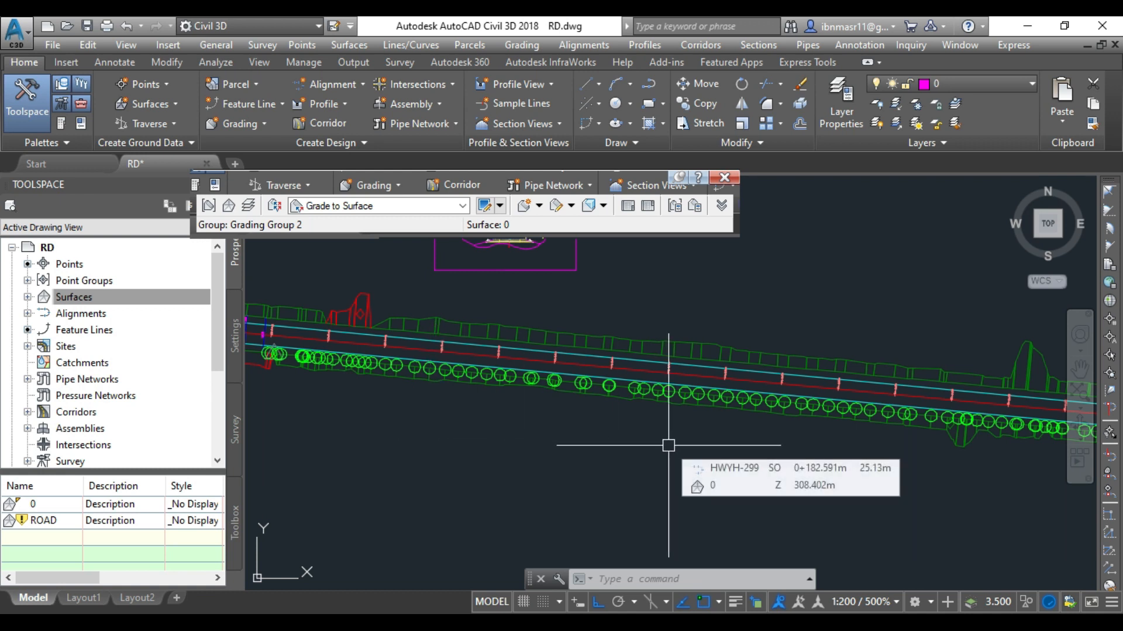
{"action": "scroll", "coordinate": [668, 445], "scroll_direction": "down", "scroll_amount": 2}
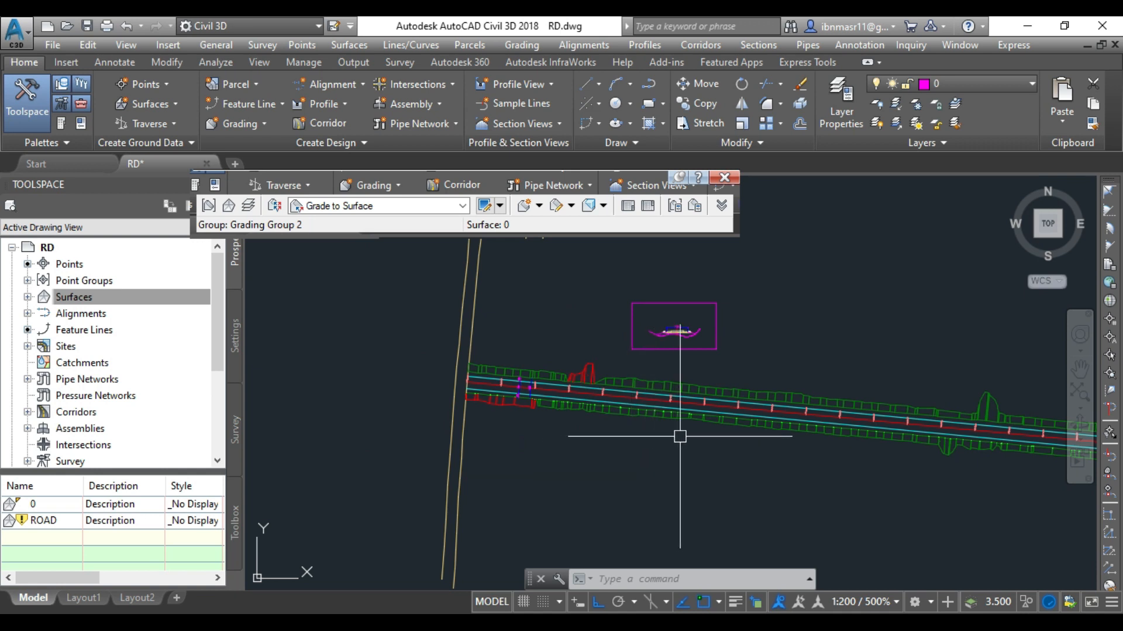
{"action": "scroll", "coordinate": [685, 436], "scroll_direction": "up", "scroll_amount": 2}
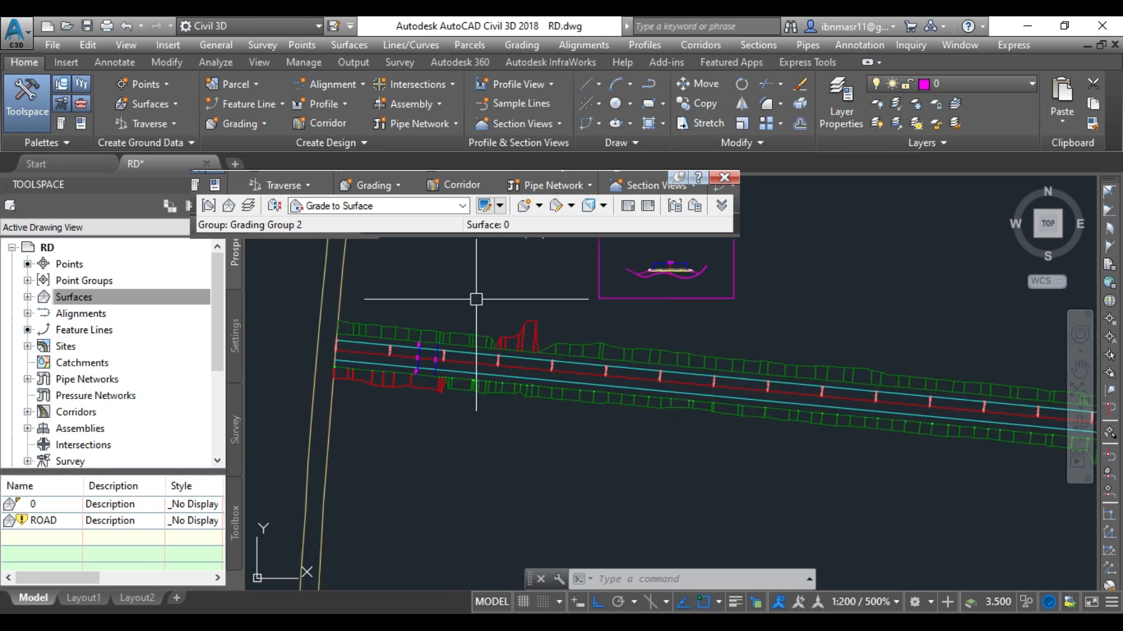
Step: Close the grading creation tools and check the cross-section's side slopes against both gradings near the road's start
{"action": "left_click", "coordinate": [723, 179]}
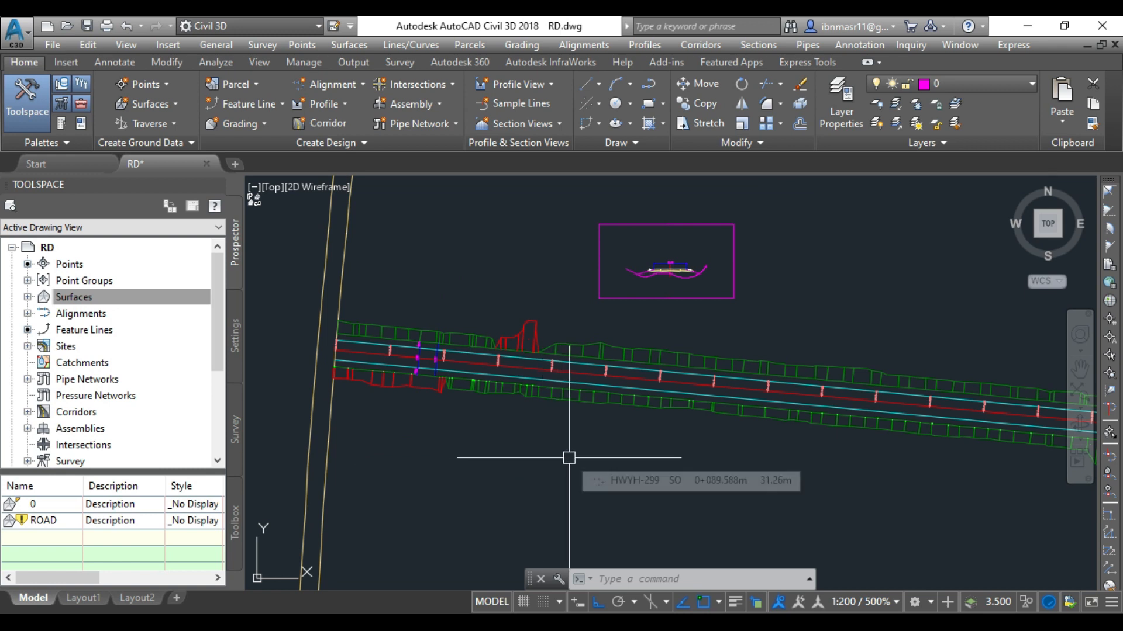
{"action": "scroll", "coordinate": [672, 263], "scroll_direction": "up", "scroll_amount": 8}
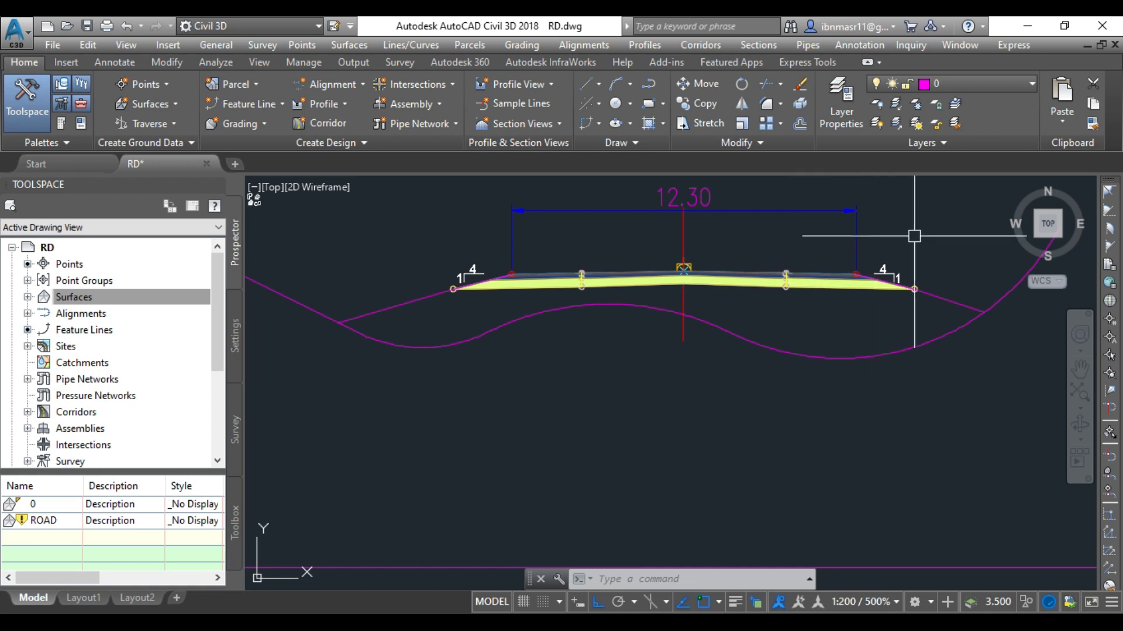
{"action": "scroll", "coordinate": [790, 313], "scroll_direction": "down", "scroll_amount": 6}
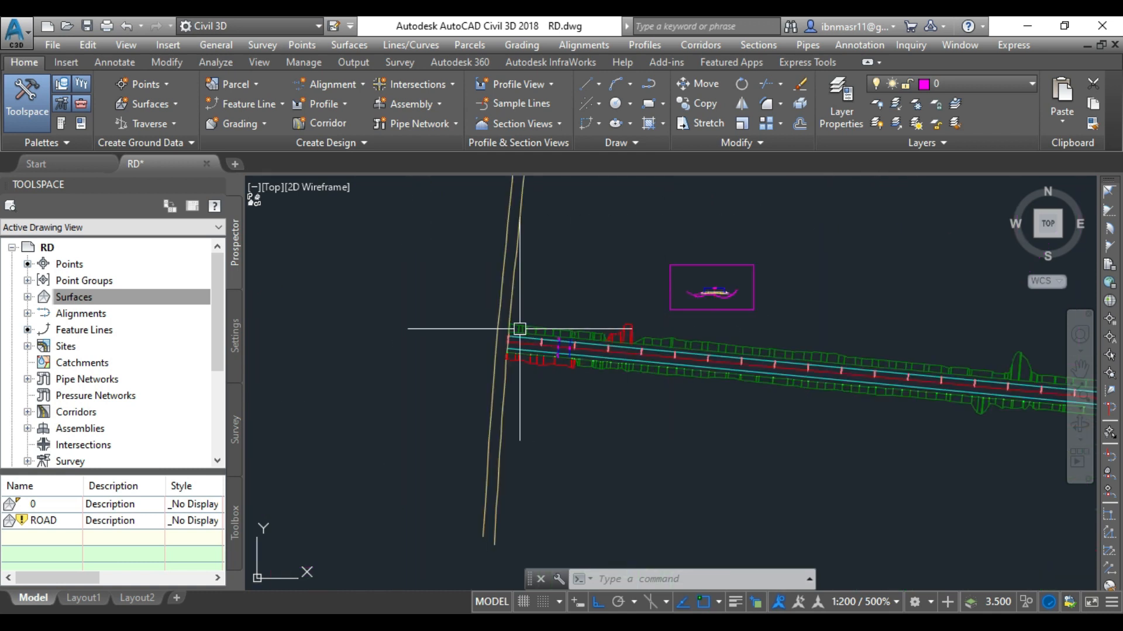
{"action": "middle_click_drag", "start_coordinate": [514, 321], "coordinate": [592, 309]}
{"action": "scroll", "coordinate": [524, 287], "scroll_direction": "up", "scroll_amount": 4}
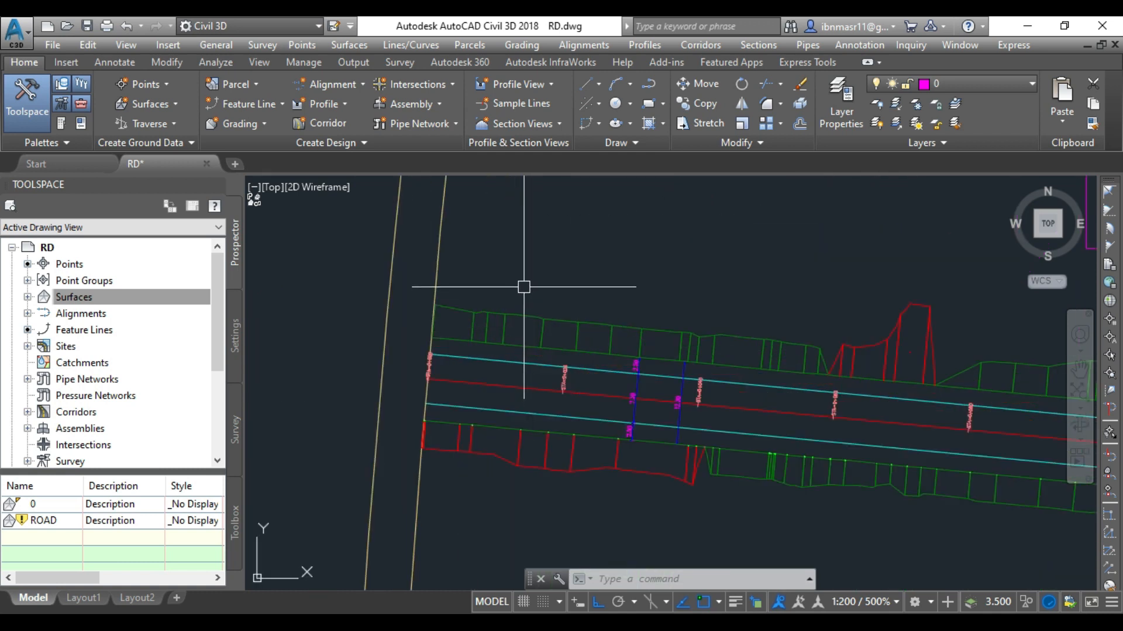
{"action": "scroll", "coordinate": [524, 287], "scroll_direction": "down", "scroll_amount": 4}
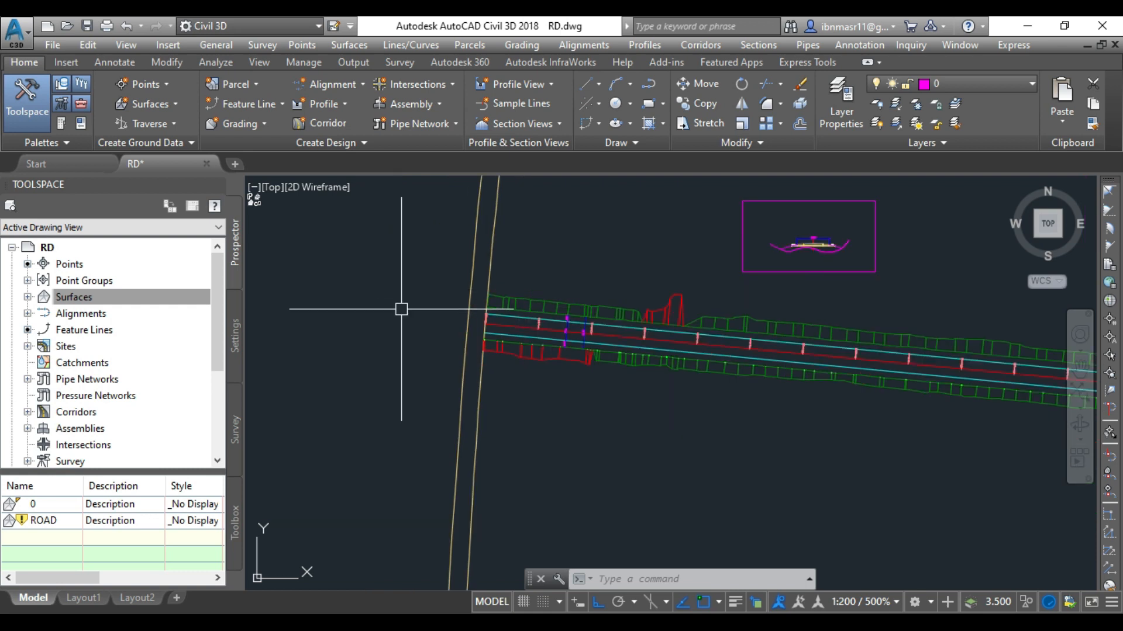
Step: Start creating a surface from grading, using Grading Group 2 of the road works site as its source
{"action": "left_click", "coordinate": [173, 106]}
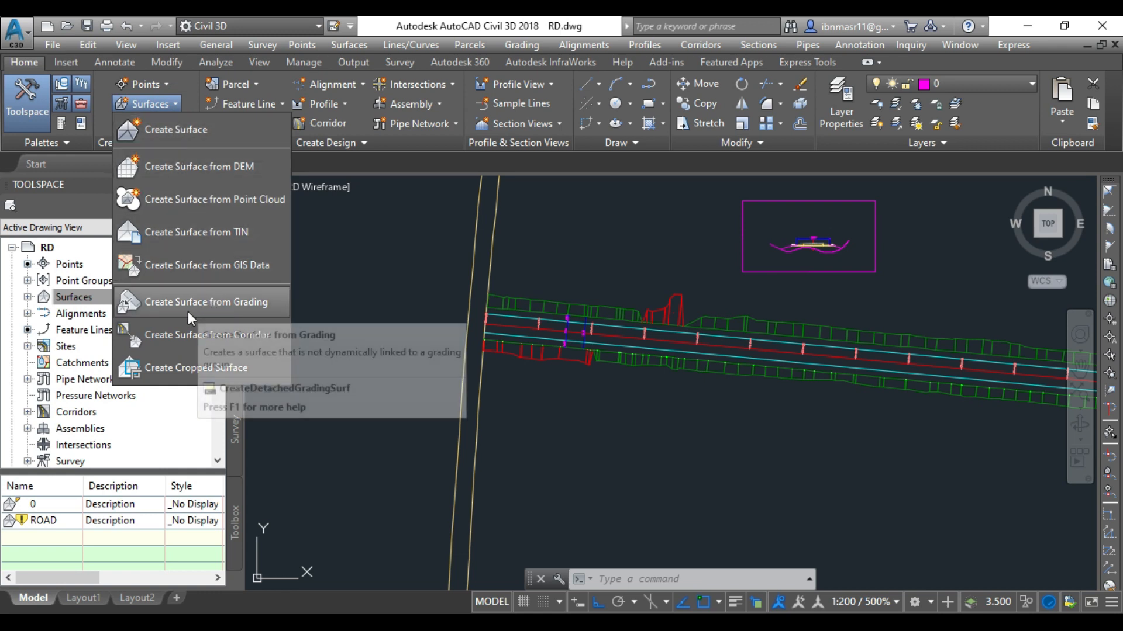
{"action": "left_click", "coordinate": [225, 306]}
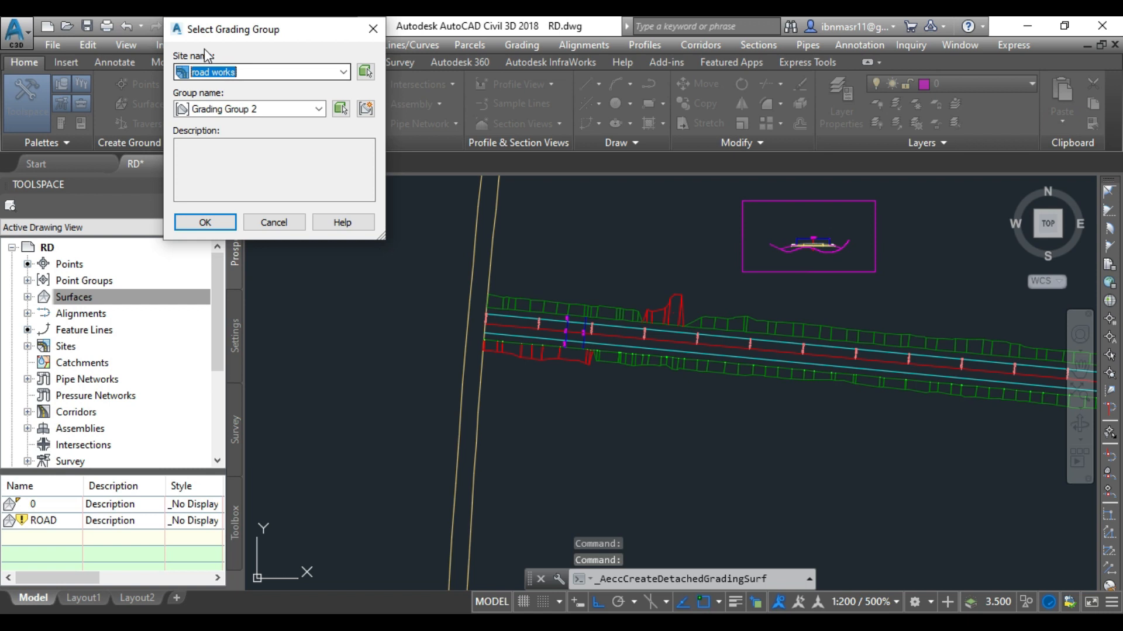
{"action": "left_click", "coordinate": [226, 72]}
{"action": "left_click", "coordinate": [226, 72]}
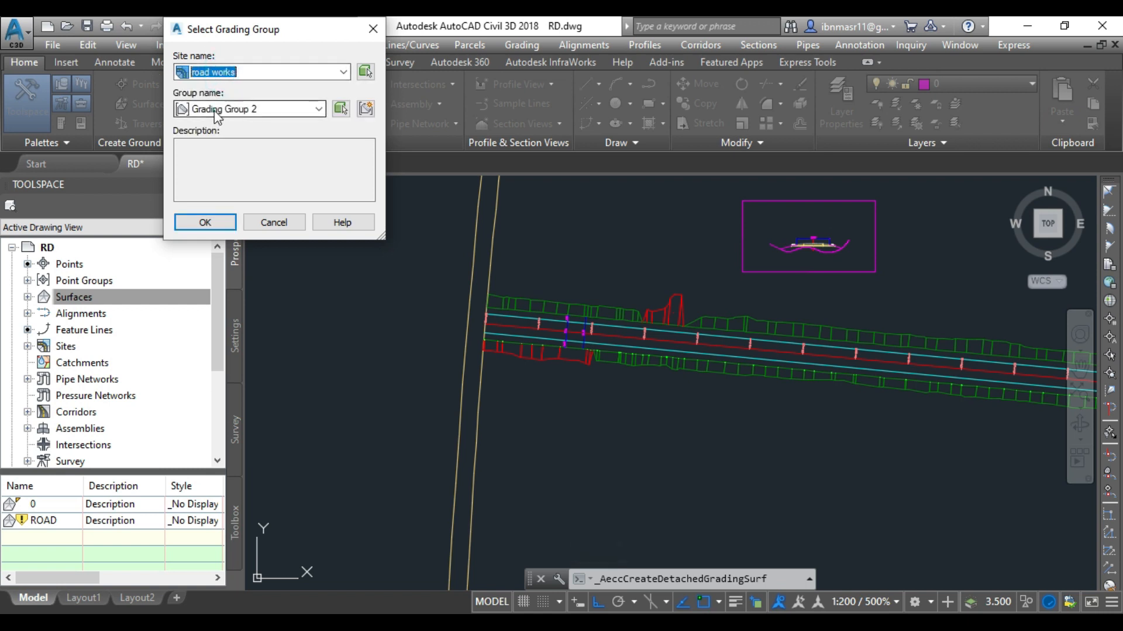
{"action": "left_click", "coordinate": [218, 116]}
{"action": "left_click", "coordinate": [218, 116]}
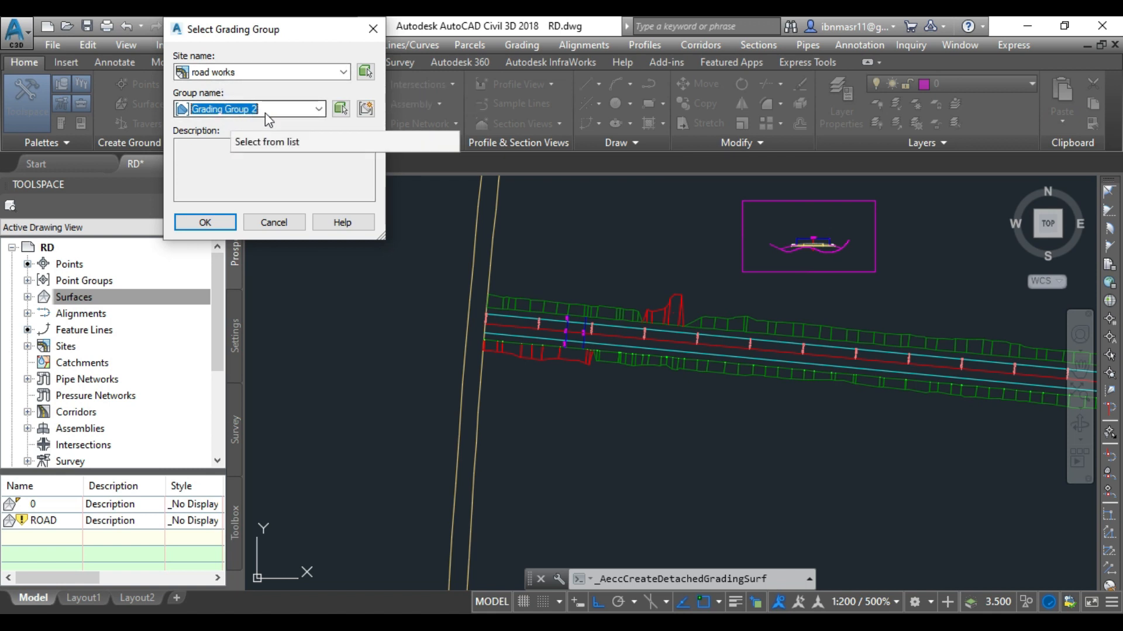
{"action": "left_click", "coordinate": [205, 223]}
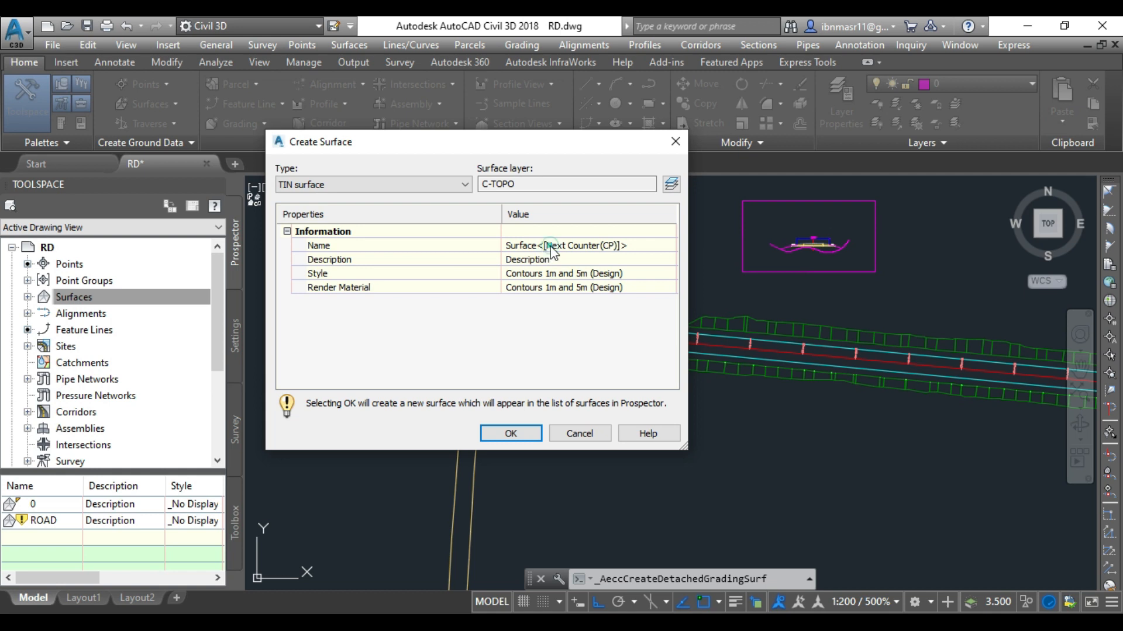
Step: Name the new TIN surface SIDE SLOPE and create it with the Contours 1m and 5m (Design) style
{"action": "left_click", "coordinate": [551, 246]}
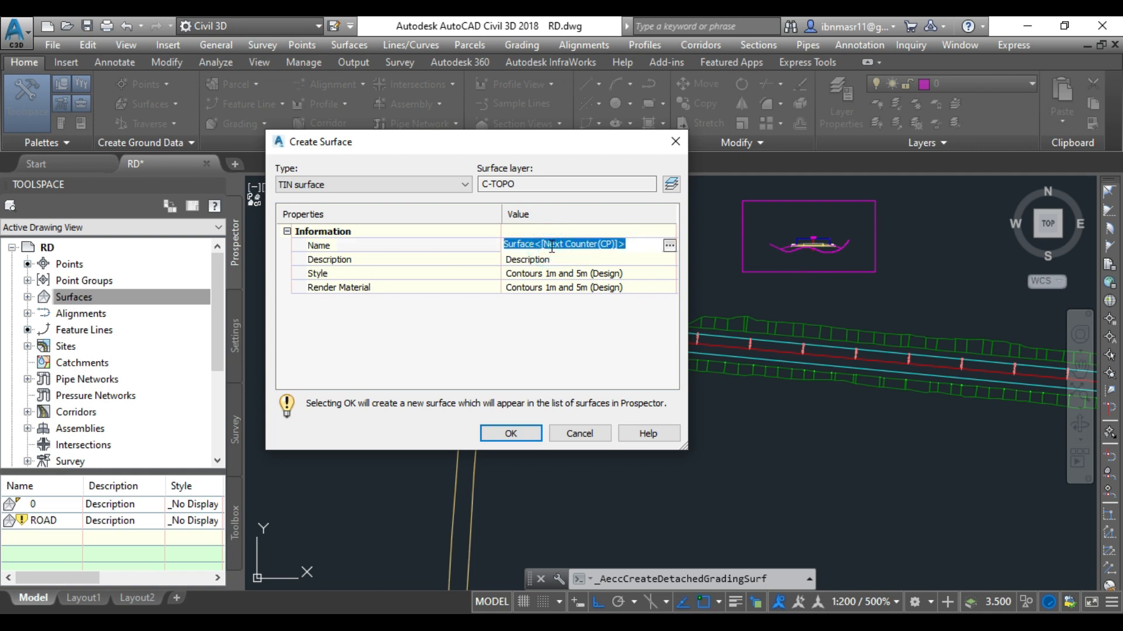
{"action": "type", "text": "s"}
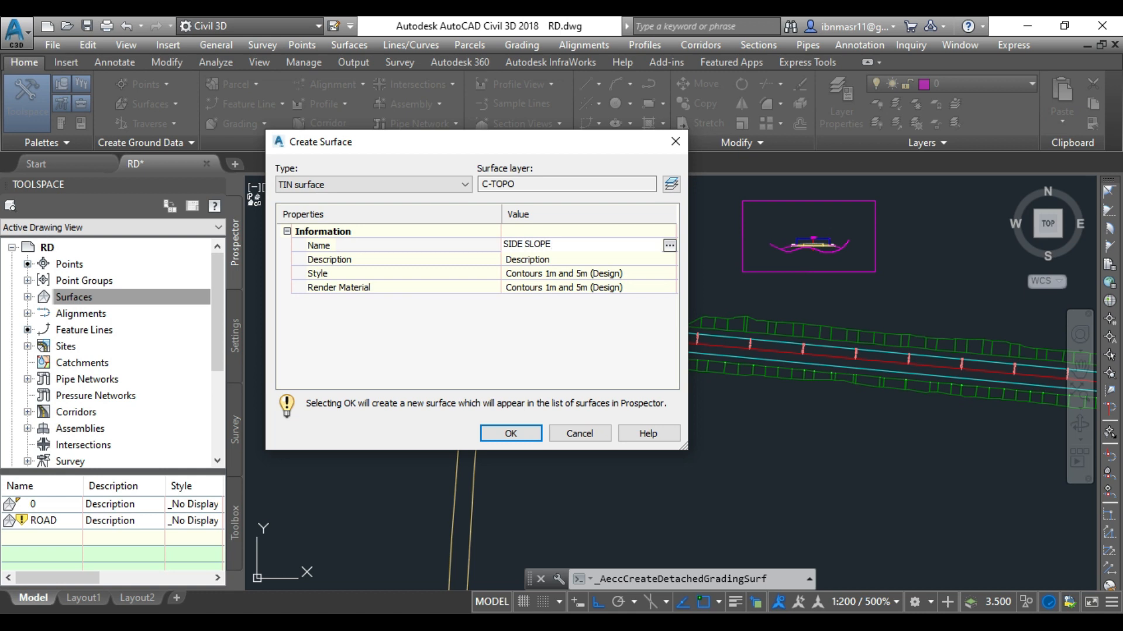
{"action": "left_click", "coordinate": [506, 433]}
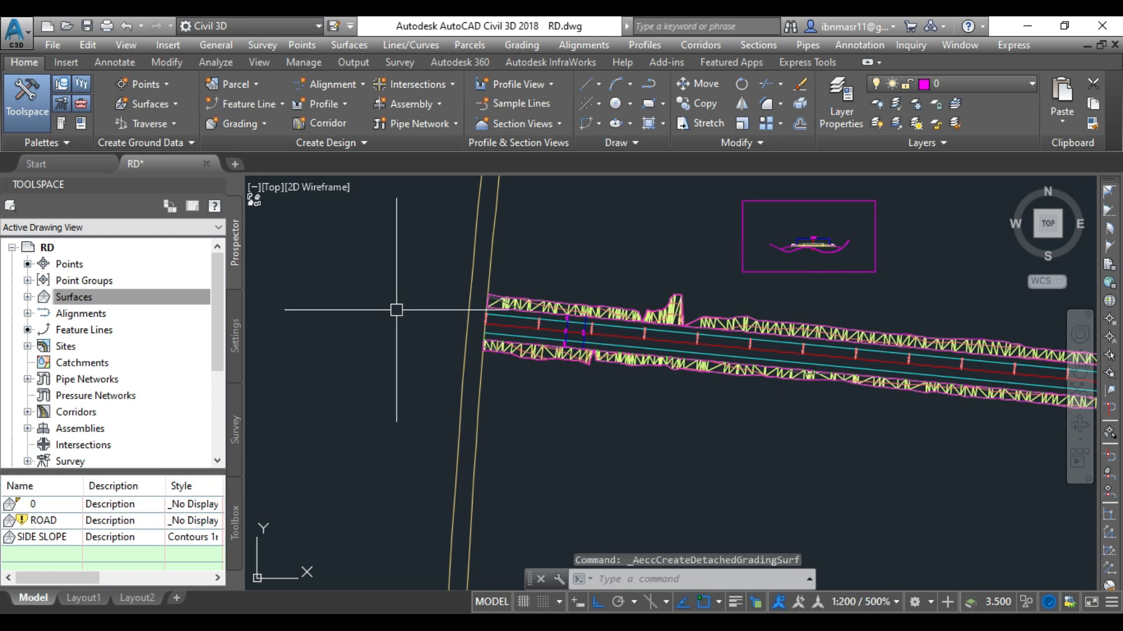
Step: Select the SIDE SLOPE surface along the road's curve and show it in the Object Viewer
{"action": "scroll", "coordinate": [379, 315], "scroll_direction": "down", "scroll_amount": 4}
{"action": "scroll", "coordinate": [379, 315], "scroll_direction": "down", "scroll_amount": 2}
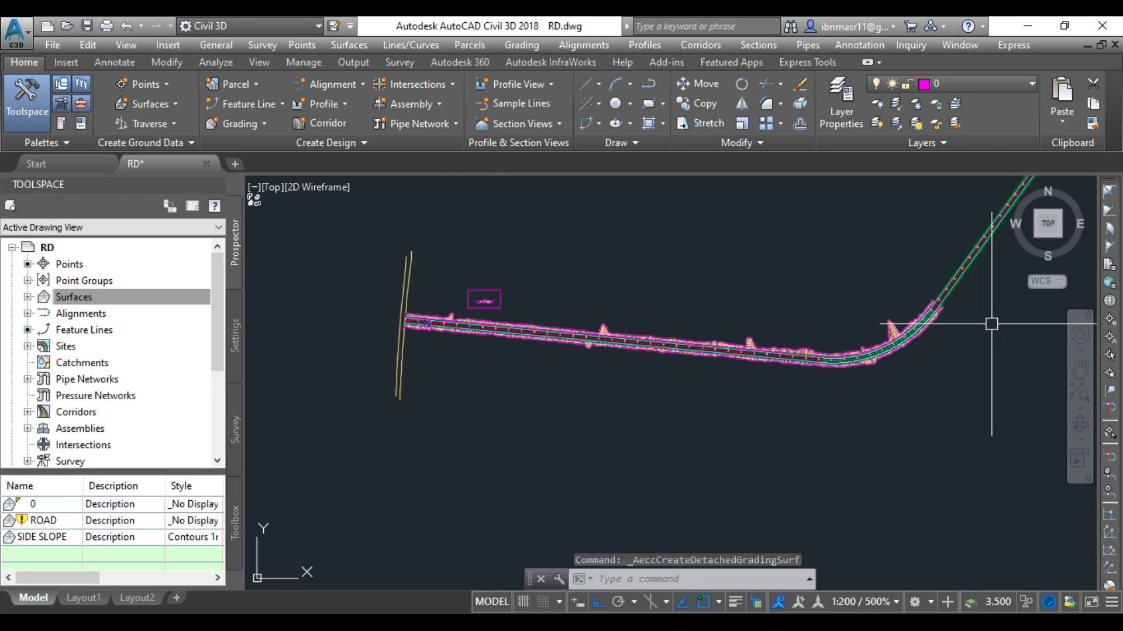
{"action": "scroll", "coordinate": [940, 322], "scroll_direction": "up", "scroll_amount": 4}
{"action": "scroll", "coordinate": [725, 323], "scroll_direction": "up", "scroll_amount": 6}
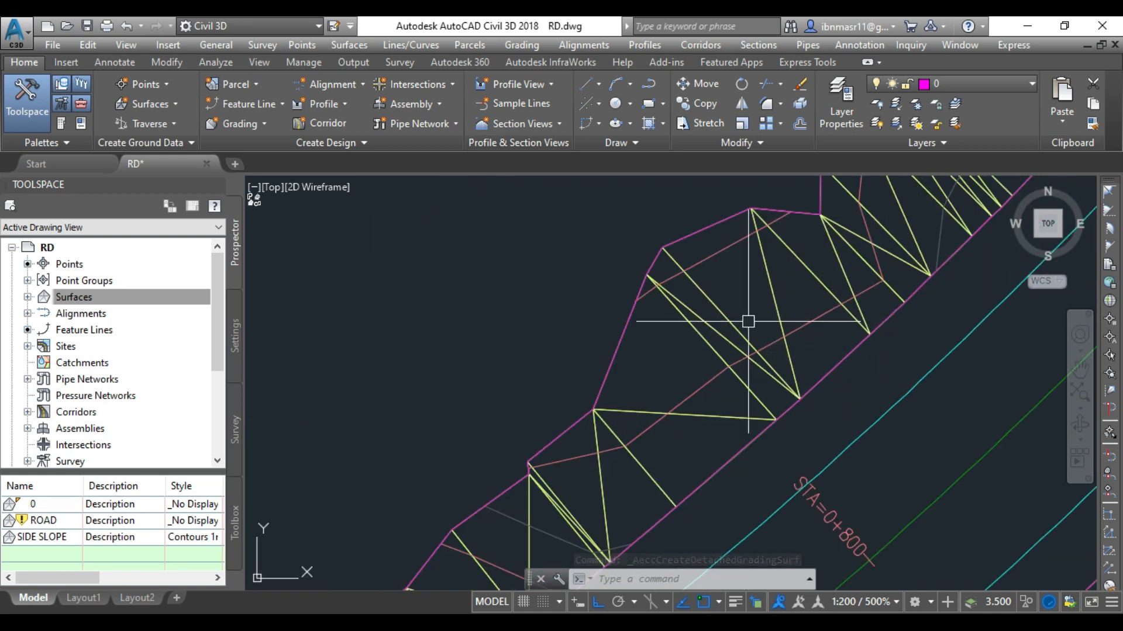
{"action": "left_click", "coordinate": [707, 324]}
{"action": "right_click", "coordinate": [707, 325]}
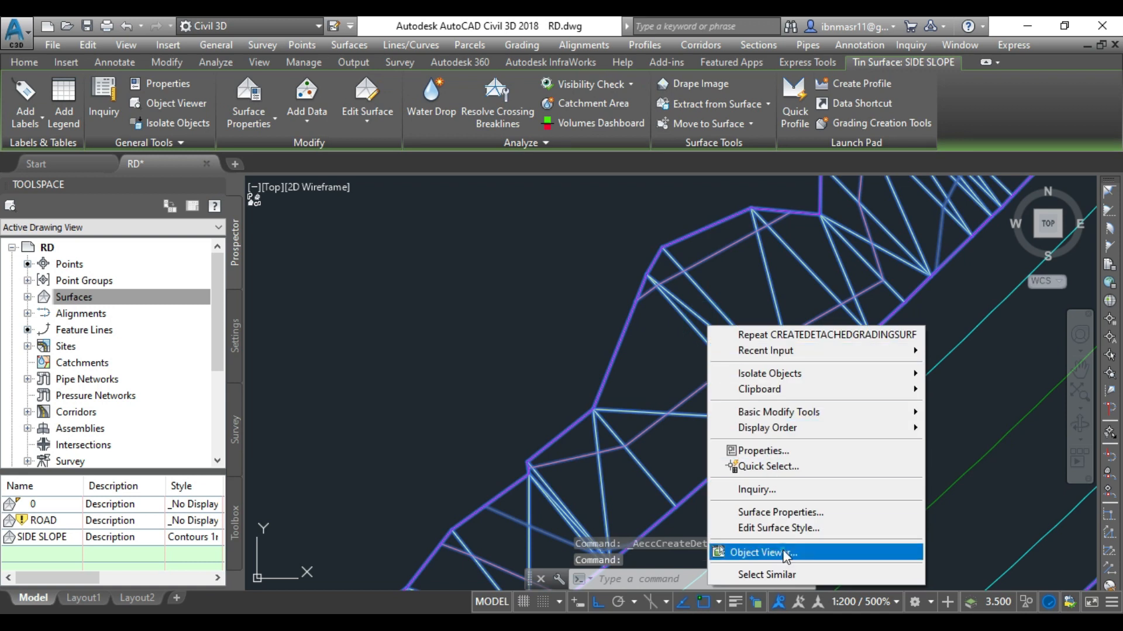
{"action": "left_click", "coordinate": [754, 548]}
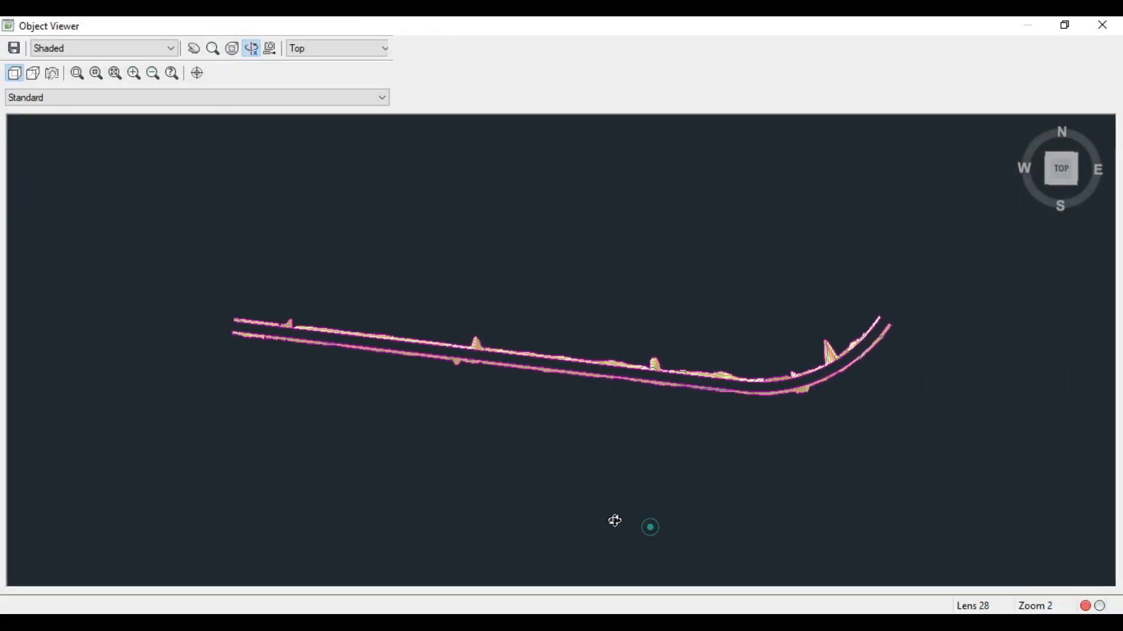
Step: Examine the SIDE SLOPE surface from several 3D angles, checking the shape of both side slopes along the road
{"action": "mouse_move", "coordinate": [614, 521]}
{"action": "left_mouse_down"}
{"action": "mouse_move", "coordinate": [519, 415]}
{"action": "mouse_move", "coordinate": [534, 421]}
{"action": "left_mouse_up"}
{"action": "scroll", "coordinate": [477, 343], "scroll_direction": "up", "scroll_amount": 4}
{"action": "left_click_drag", "start_coordinate": [466, 395], "coordinate": [641, 466]}
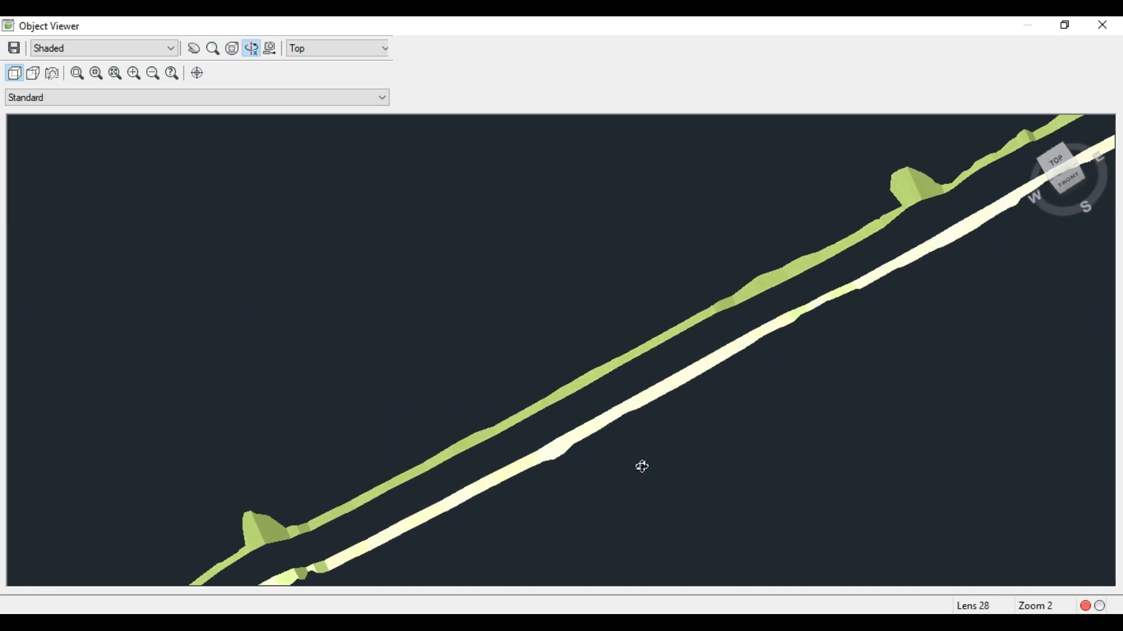
{"action": "left_click_drag", "start_coordinate": [453, 506], "coordinate": [531, 468]}
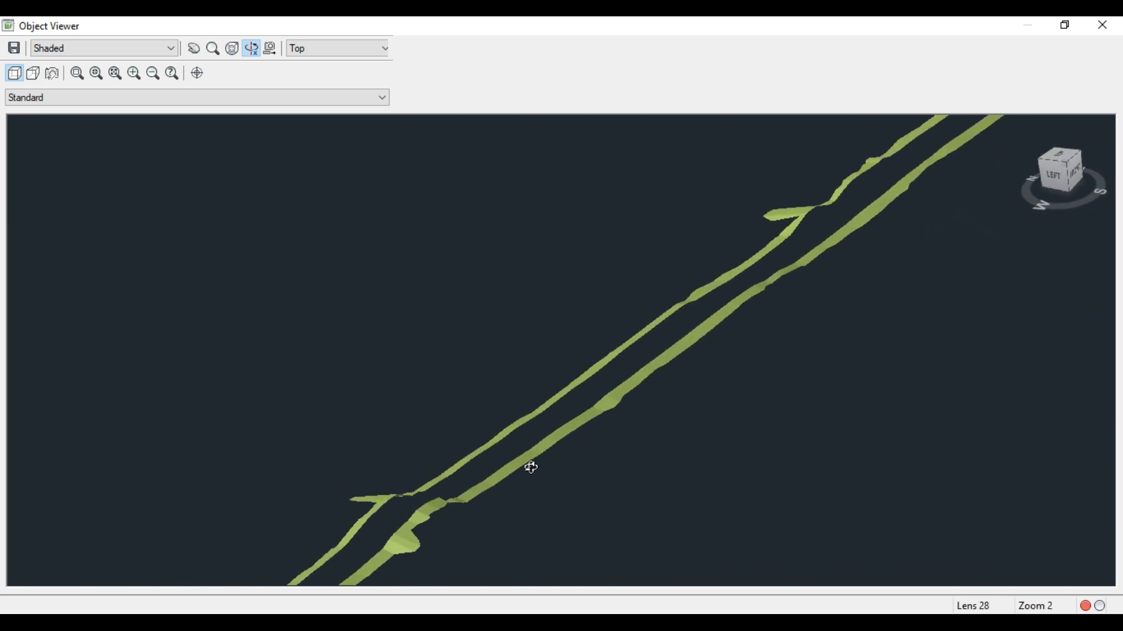
{"action": "scroll", "coordinate": [551, 270], "scroll_direction": "down", "scroll_amount": 4}
{"action": "left_click_drag", "start_coordinate": [353, 546], "coordinate": [194, 386]}
{"action": "scroll", "coordinate": [203, 378], "scroll_direction": "up", "scroll_amount": 3}
{"action": "middle_click_drag", "start_coordinate": [187, 382], "coordinate": [843, 349]}
{"action": "left_click_drag", "start_coordinate": [455, 384], "coordinate": [404, 377]}
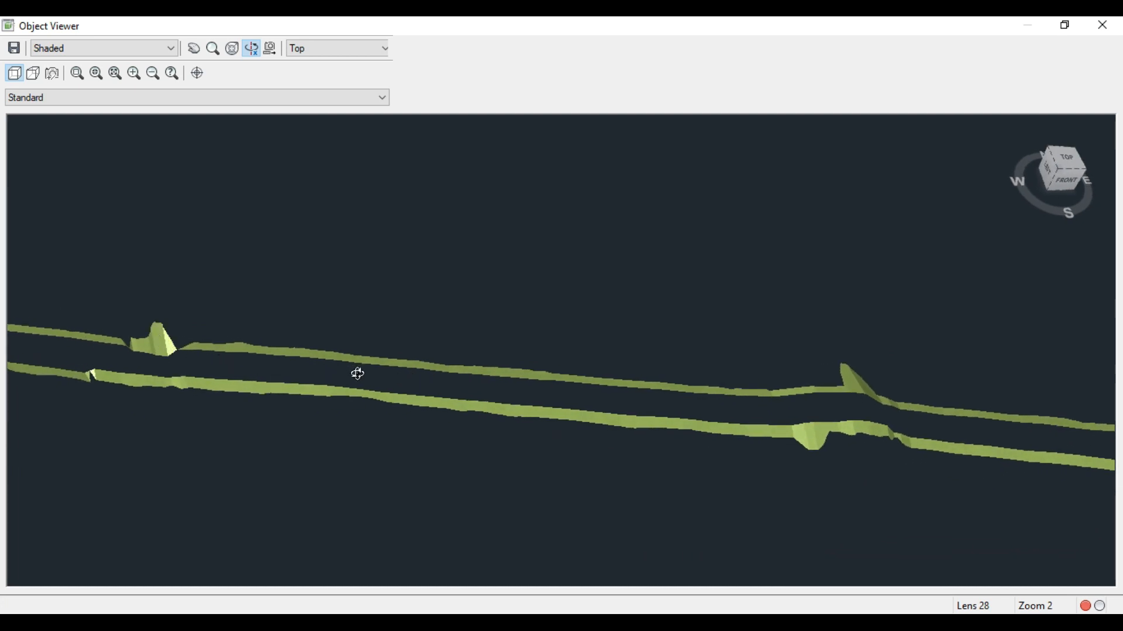
{"action": "scroll", "coordinate": [268, 415], "scroll_direction": "down", "scroll_amount": 2}
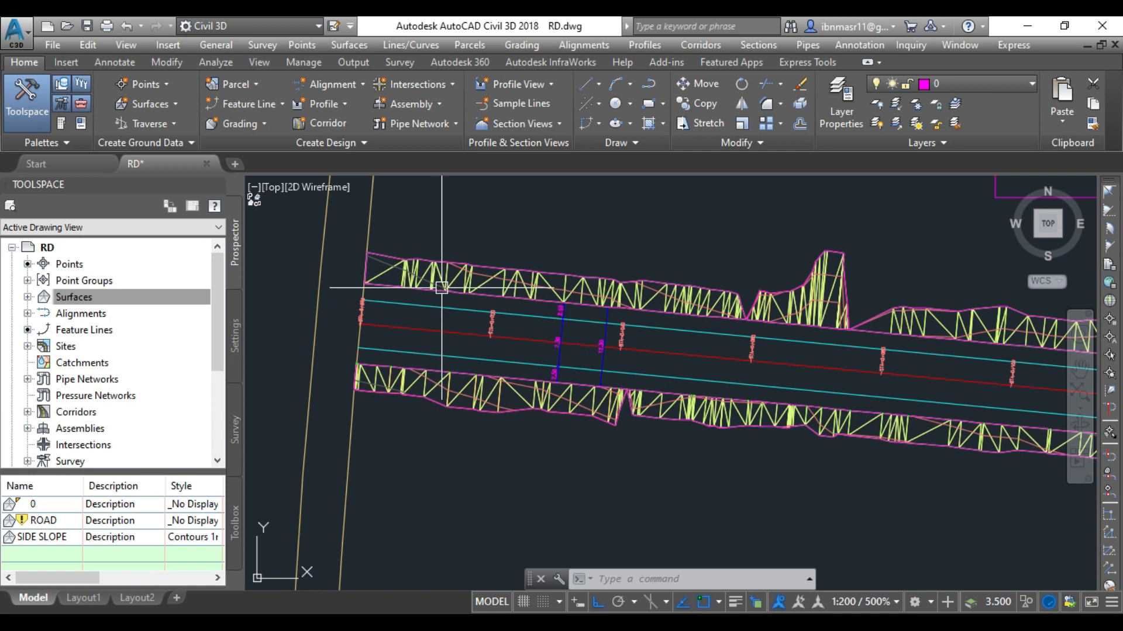
Step: Select the SIDE SLOPE surface and set its style to _No Display
{"action": "scroll", "coordinate": [446, 376], "scroll_direction": "up", "scroll_amount": 2}
{"action": "left_click", "coordinate": [436, 310]}
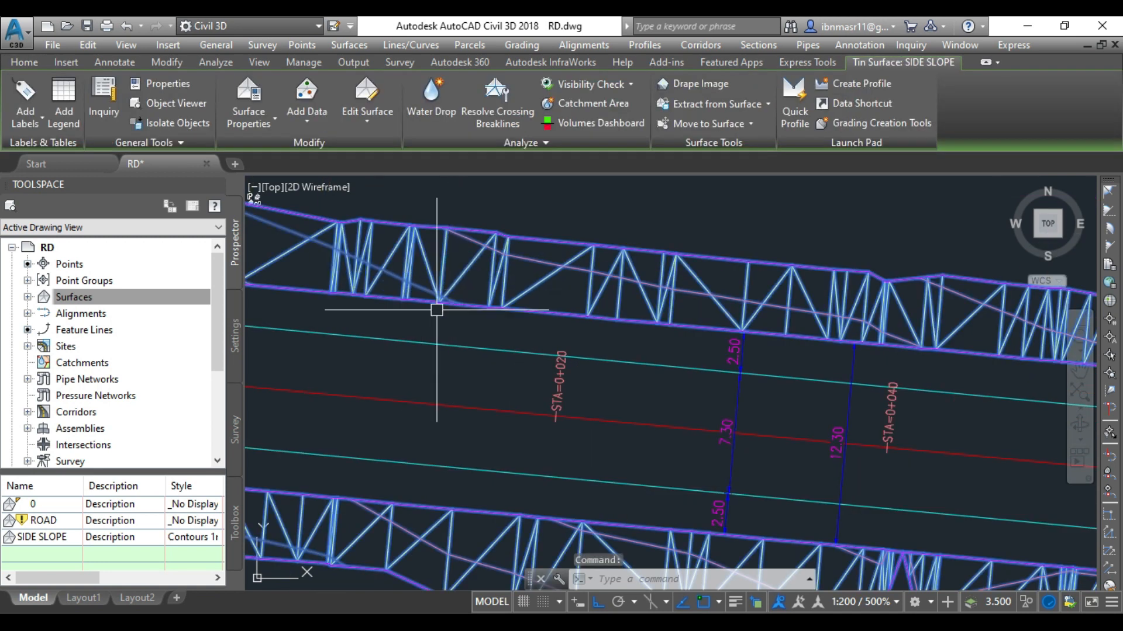
{"action": "scroll", "coordinate": [546, 292], "scroll_direction": "down", "scroll_amount": 3}
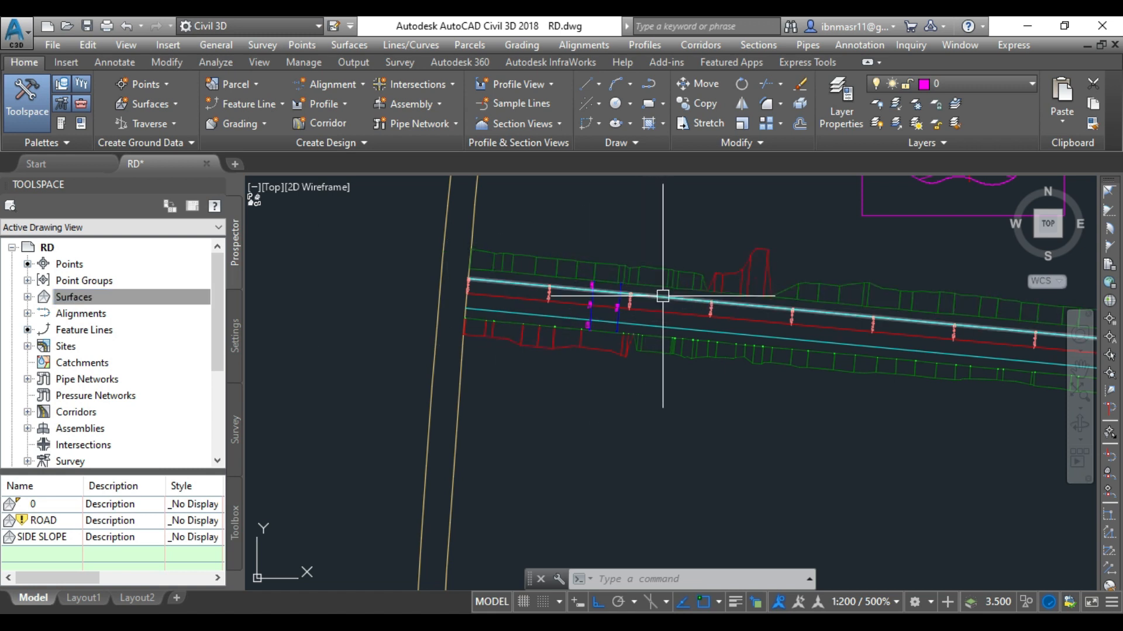
{"action": "scroll", "coordinate": [663, 296], "scroll_direction": "up", "scroll_amount": 2}
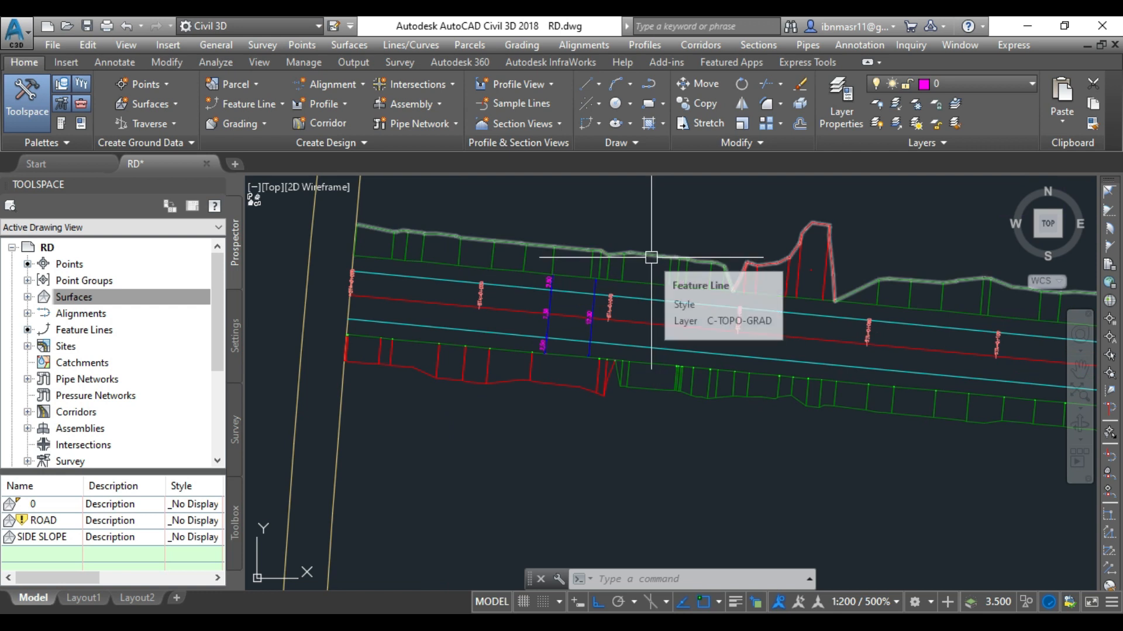
Step: Create a TIN surface named ROAD SLOPE with the Contours 1m and 5m (Design) style
{"action": "left_click", "coordinate": [42, 297]}
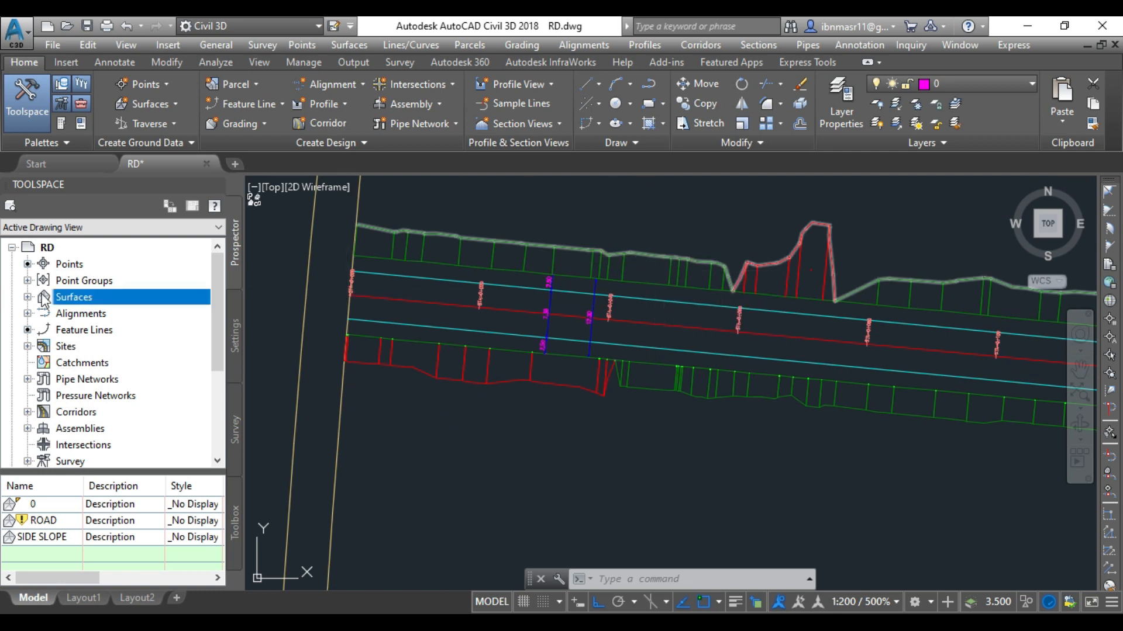
{"action": "right_click", "coordinate": [73, 296]}
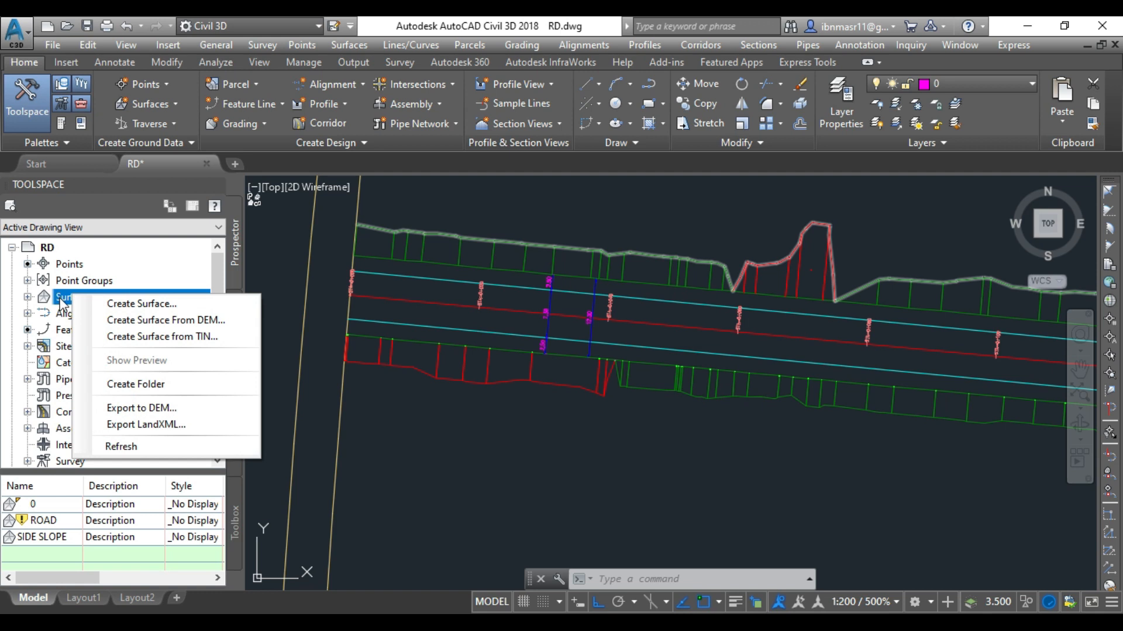
{"action": "left_click", "coordinate": [146, 303]}
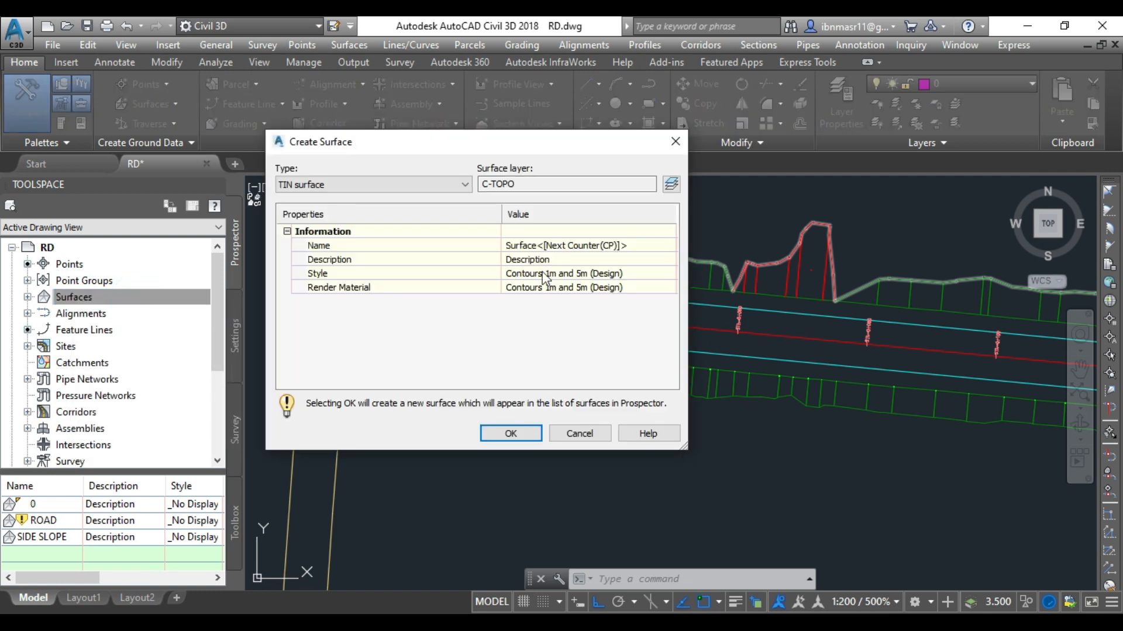
{"action": "left_click", "coordinate": [550, 247]}
{"action": "type", "text": "ROAD SLOPE"}
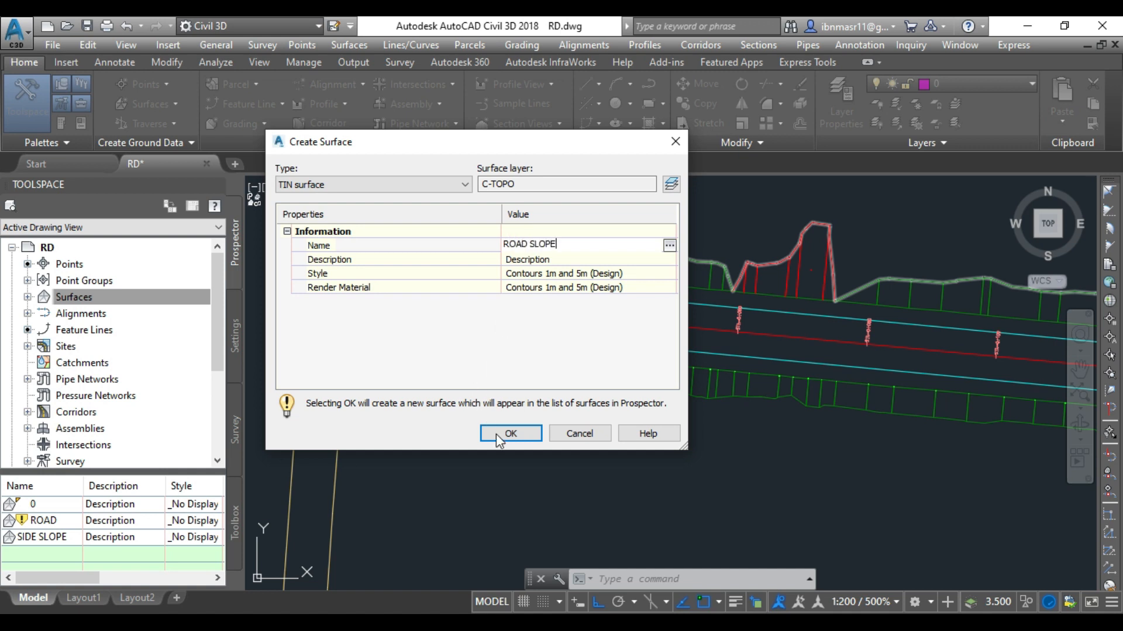
{"action": "left_click", "coordinate": [496, 434]}
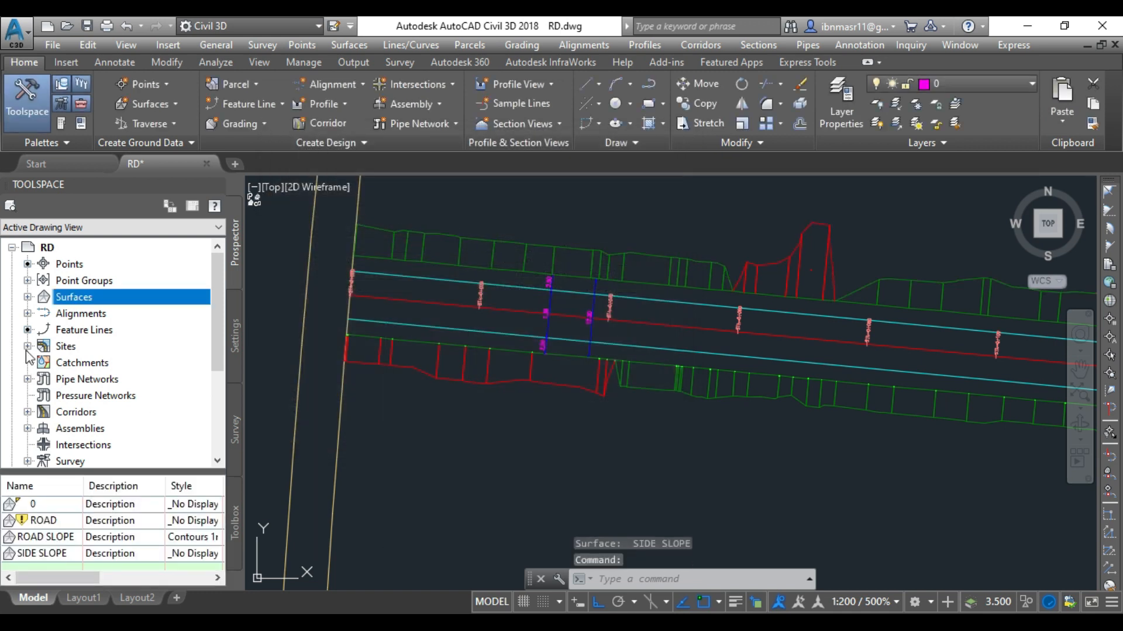
Step: Add the inner and outer feature lines of both side slope gradings as standard breaklines to the ROAD SLOPE surface definition
{"action": "left_click", "coordinate": [27, 298]}
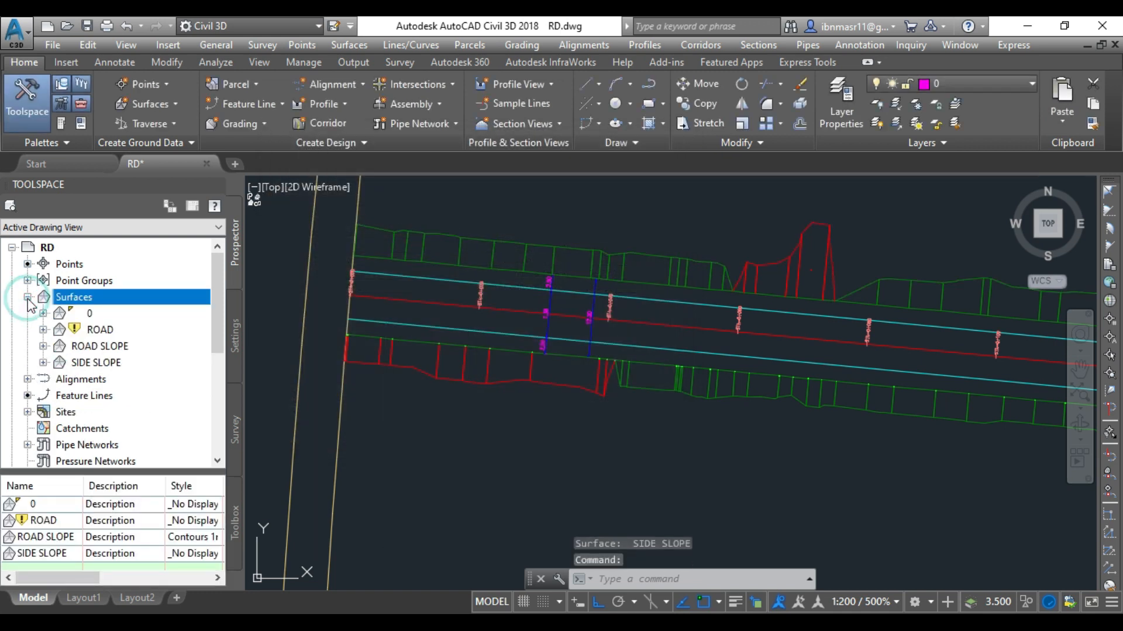
{"action": "left_click", "coordinate": [43, 346]}
{"action": "left_click", "coordinate": [58, 396]}
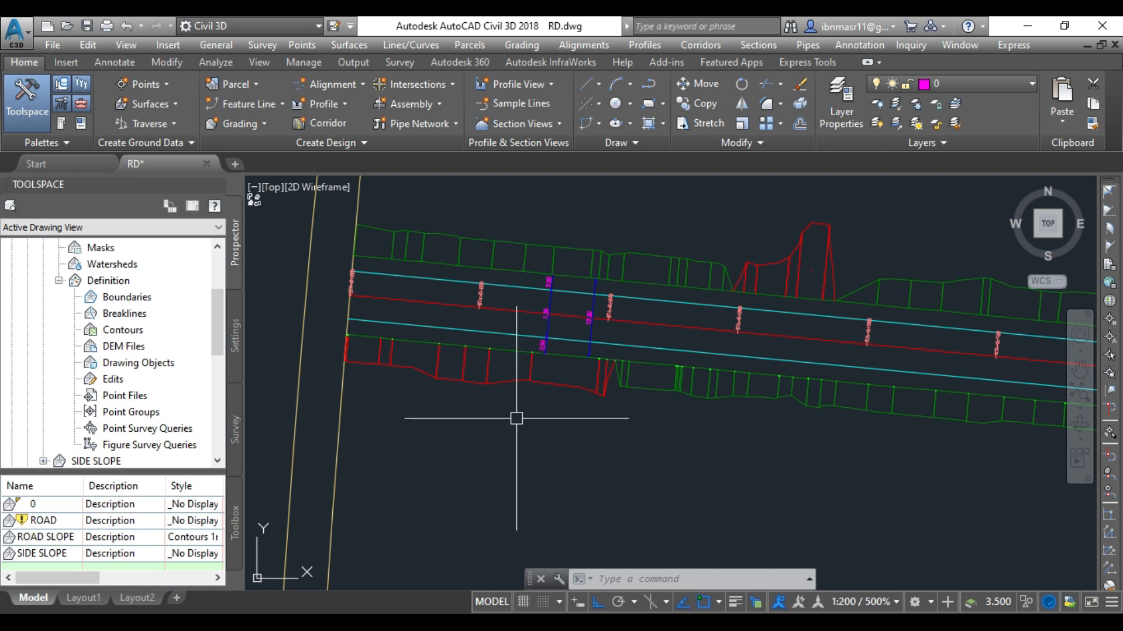
{"action": "right_click", "coordinate": [128, 316]}
{"action": "left_click", "coordinate": [180, 330]}
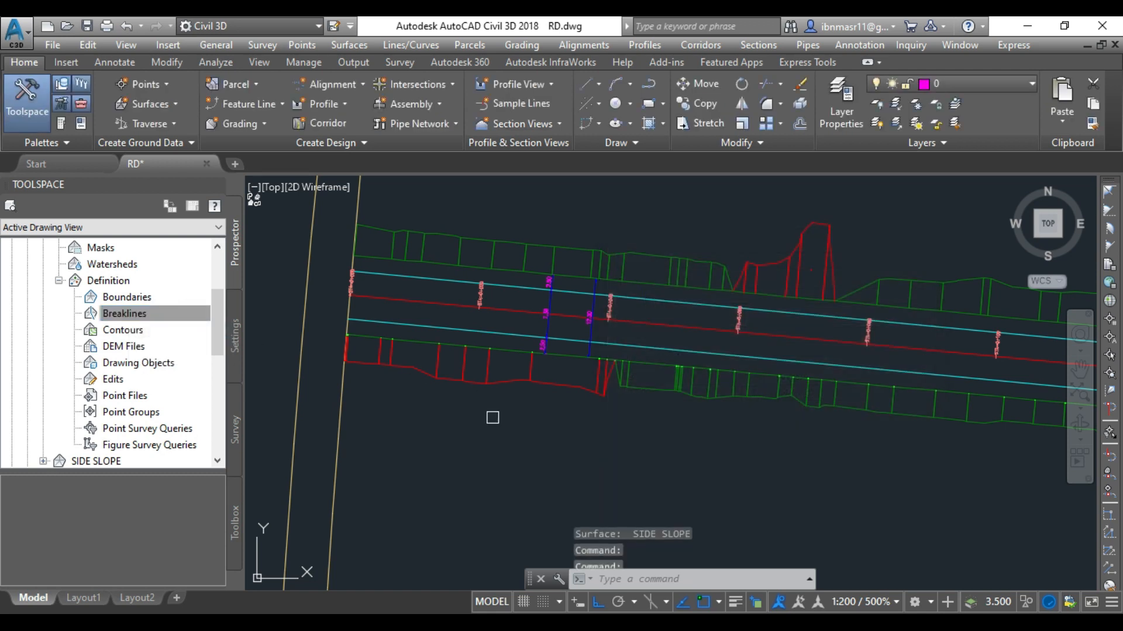
{"action": "left_click", "coordinate": [510, 377]}
{"action": "left_click", "coordinate": [509, 355]}
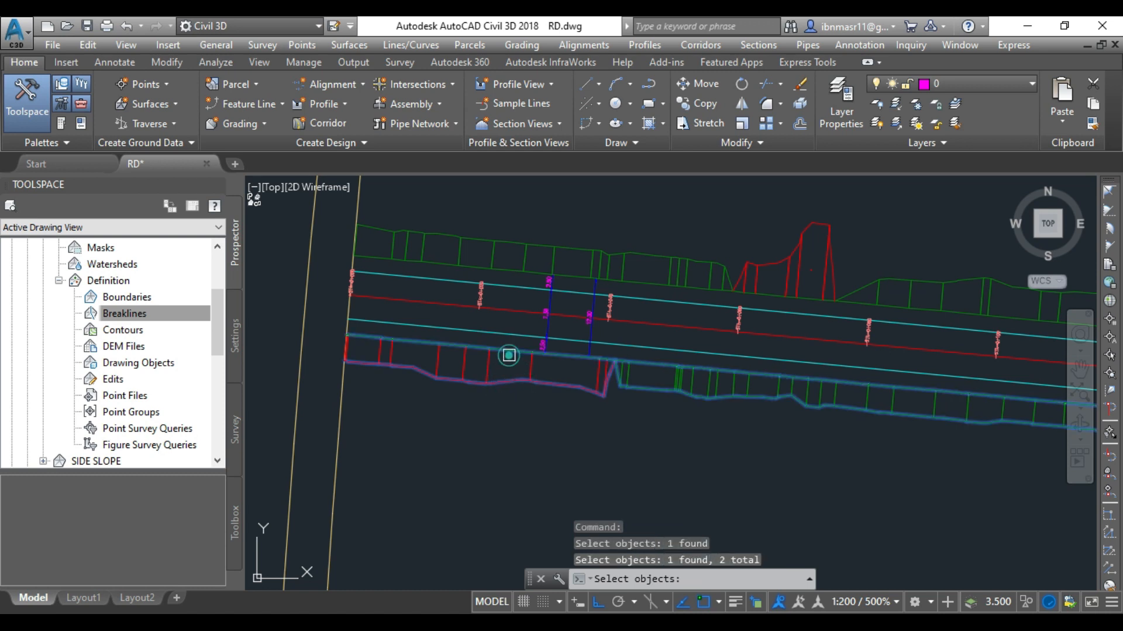
{"action": "left_click", "coordinate": [513, 269]}
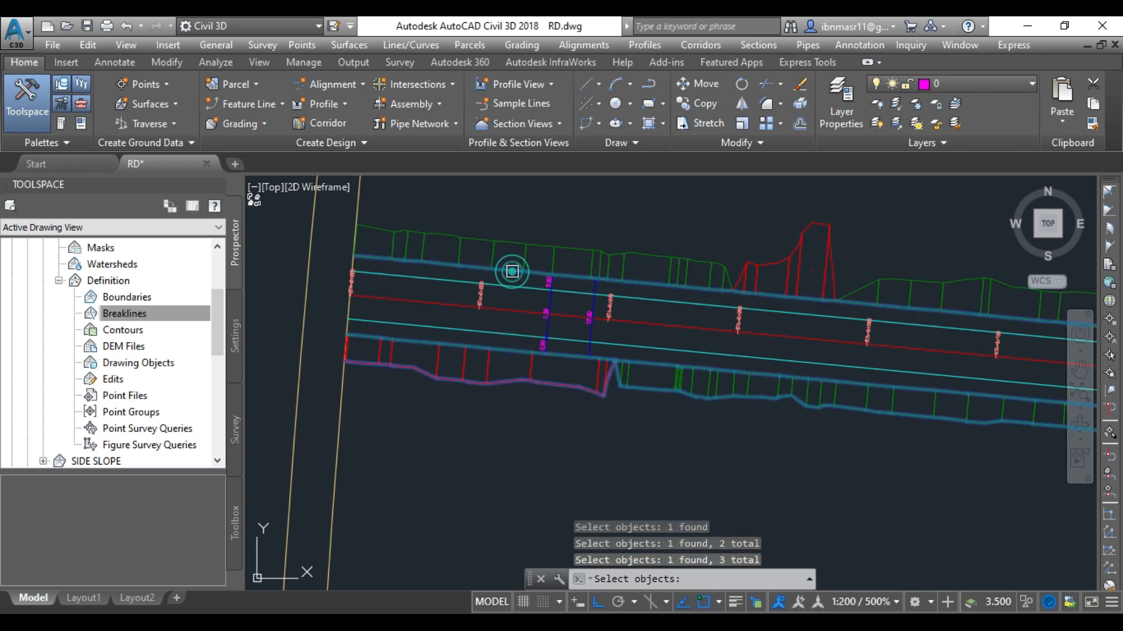
{"action": "left_click", "coordinate": [507, 241]}
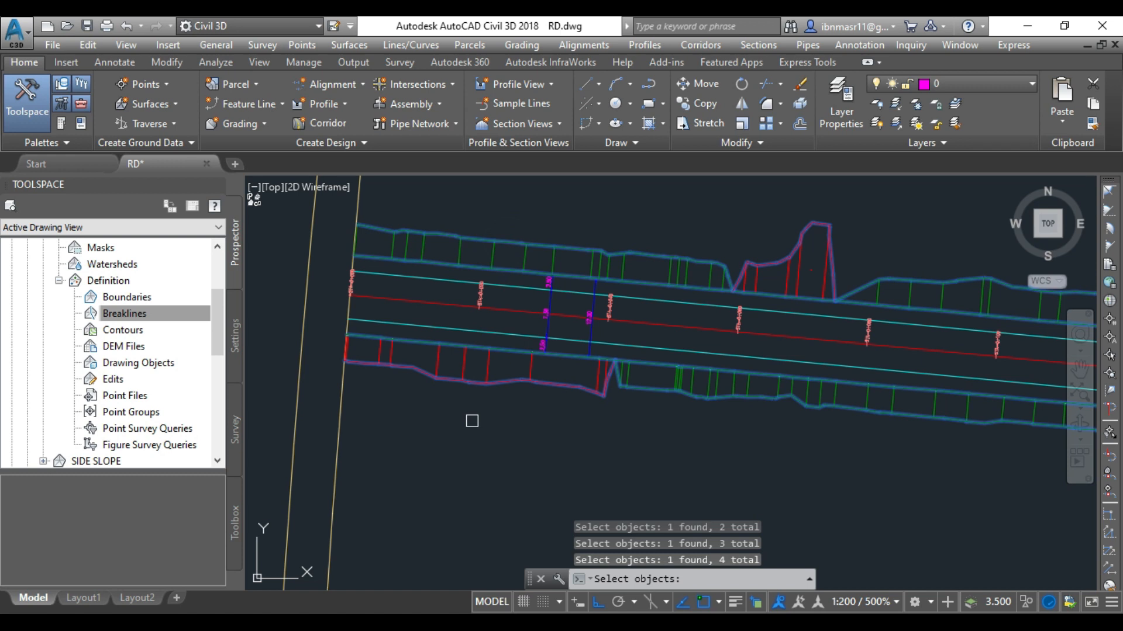
{"action": "key", "text": "Return"}
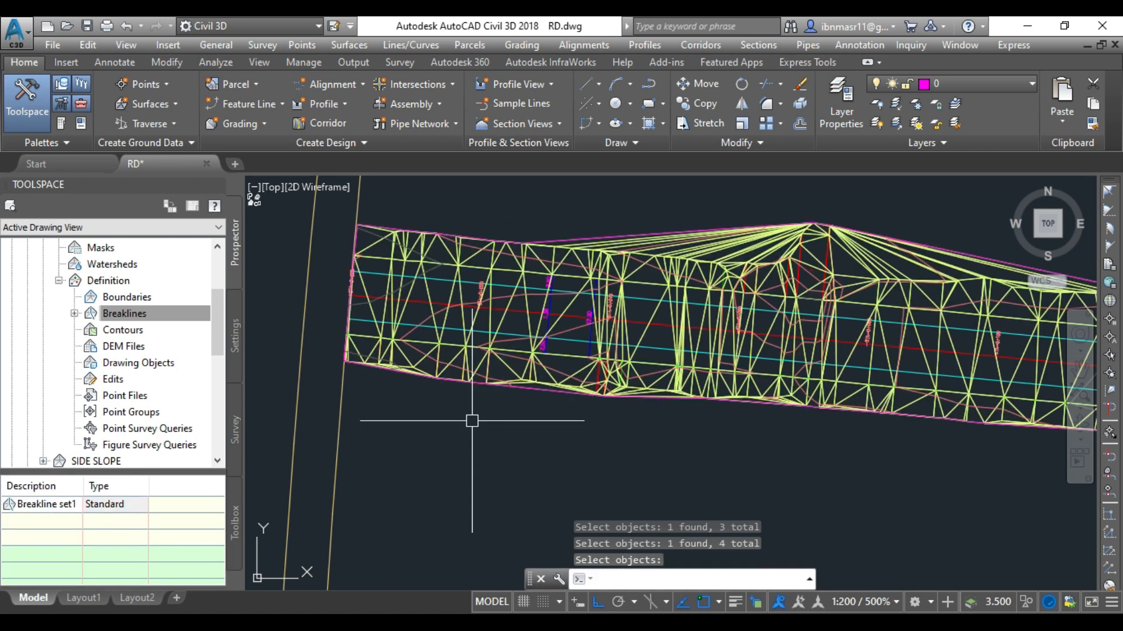
Step: Inspect the ROAD SLOPE surface in the Object Viewer and examine its triangulation in plan near the road's start
{"action": "scroll", "coordinate": [472, 421], "scroll_direction": "down", "scroll_amount": 5}
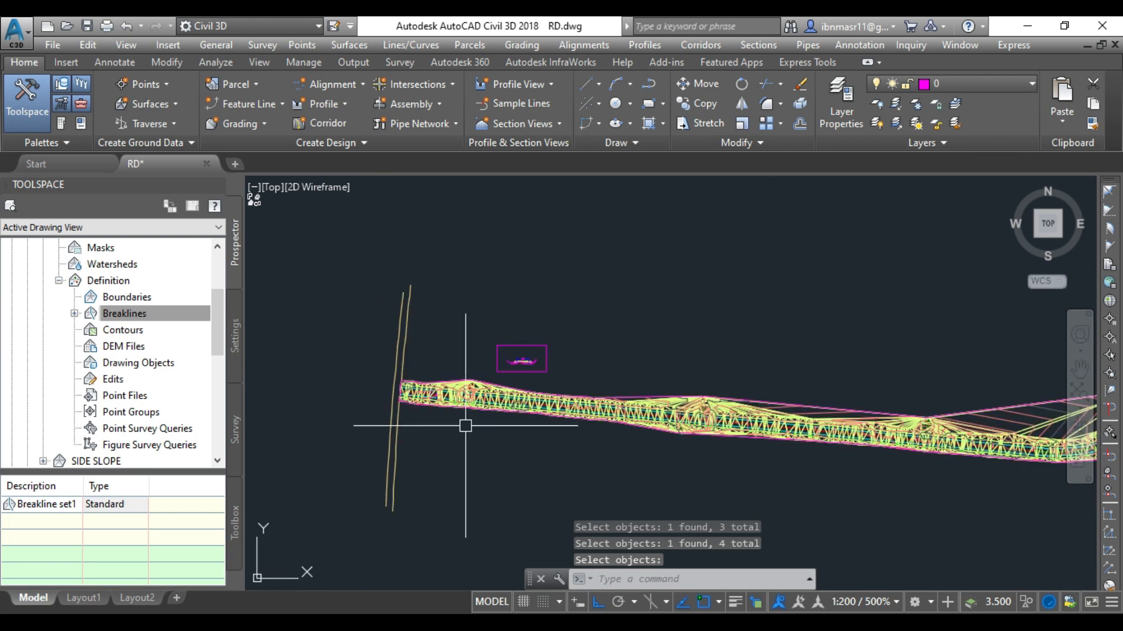
{"action": "scroll", "coordinate": [470, 418], "scroll_direction": "down", "scroll_amount": 2}
{"action": "scroll", "coordinate": [742, 383], "scroll_direction": "up", "scroll_amount": 8}
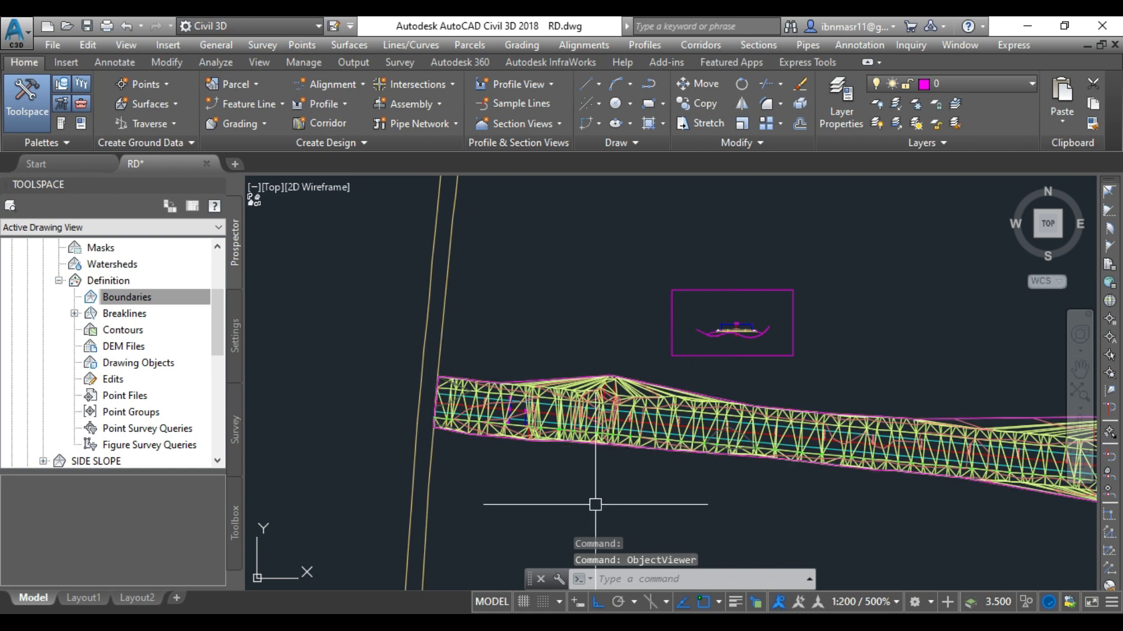
{"action": "scroll", "coordinate": [556, 427], "scroll_direction": "up", "scroll_amount": 2}
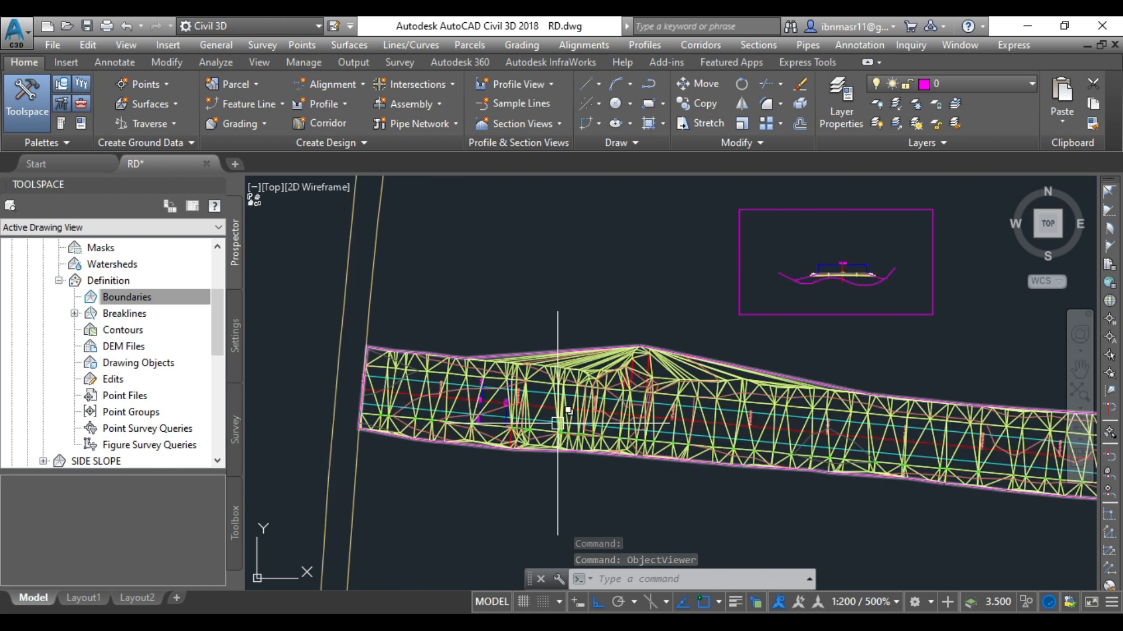
{"action": "scroll", "coordinate": [602, 349], "scroll_direction": "up", "scroll_amount": 3}
{"action": "left_click", "coordinate": [602, 358]}
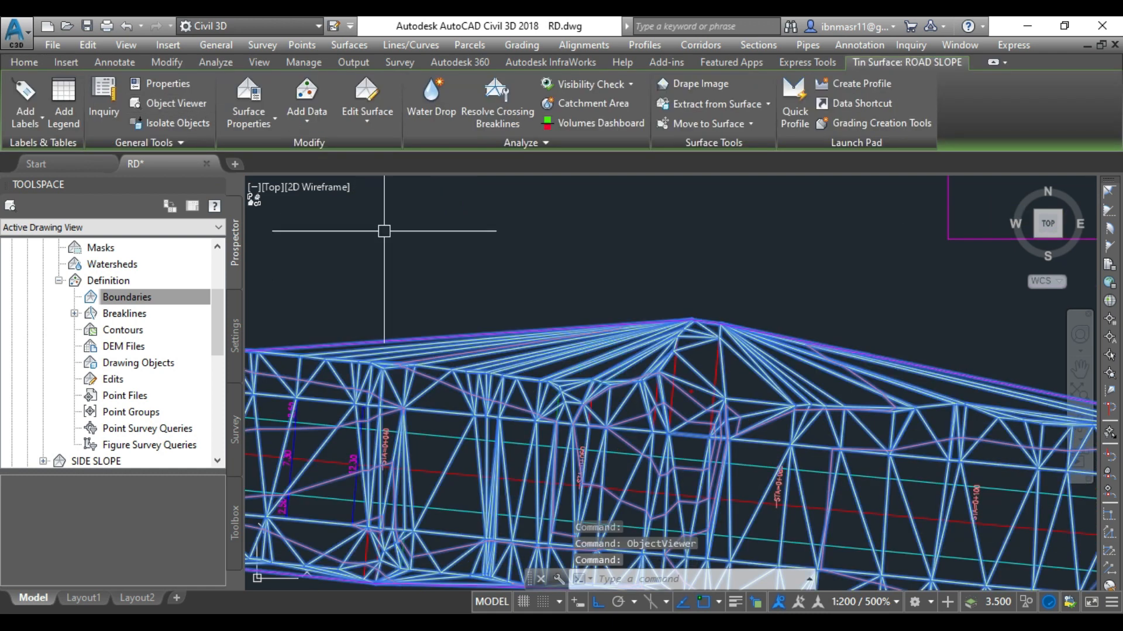
{"action": "scroll", "coordinate": [445, 369], "scroll_direction": "up", "scroll_amount": 5}
{"action": "key", "text": "Escape"}
{"action": "left_click", "coordinate": [438, 357]}
{"action": "key", "text": "Escape"}
{"action": "left_click", "coordinate": [454, 375]}
{"action": "right_click", "coordinate": [455, 376]}
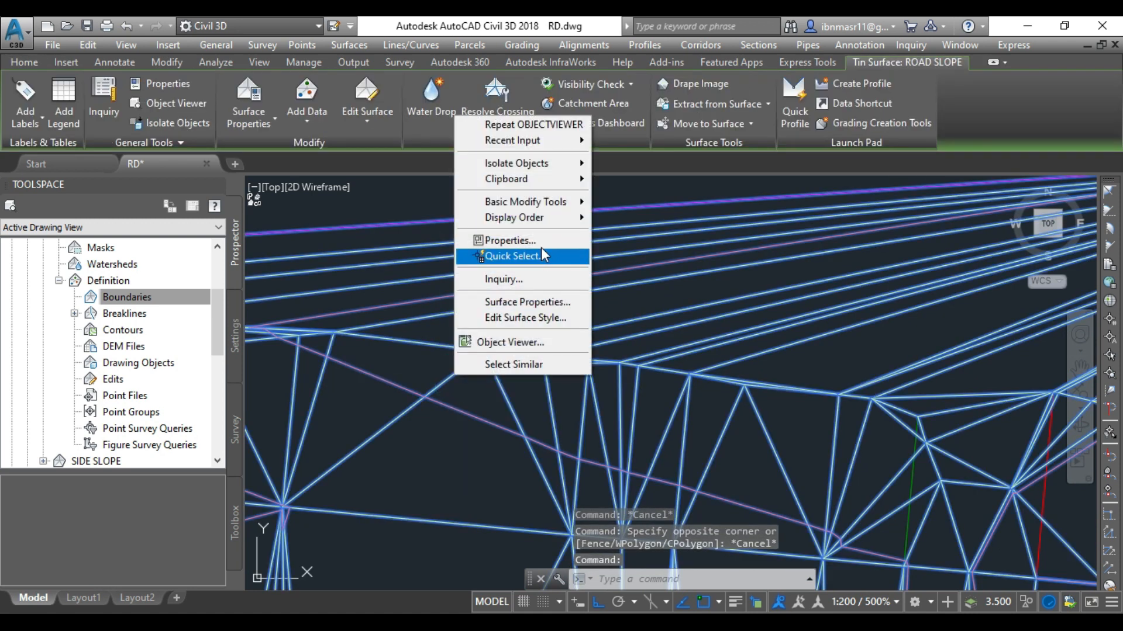
{"action": "mouse_move", "coordinate": [526, 217]}
{"action": "left_click", "coordinate": [632, 236]}
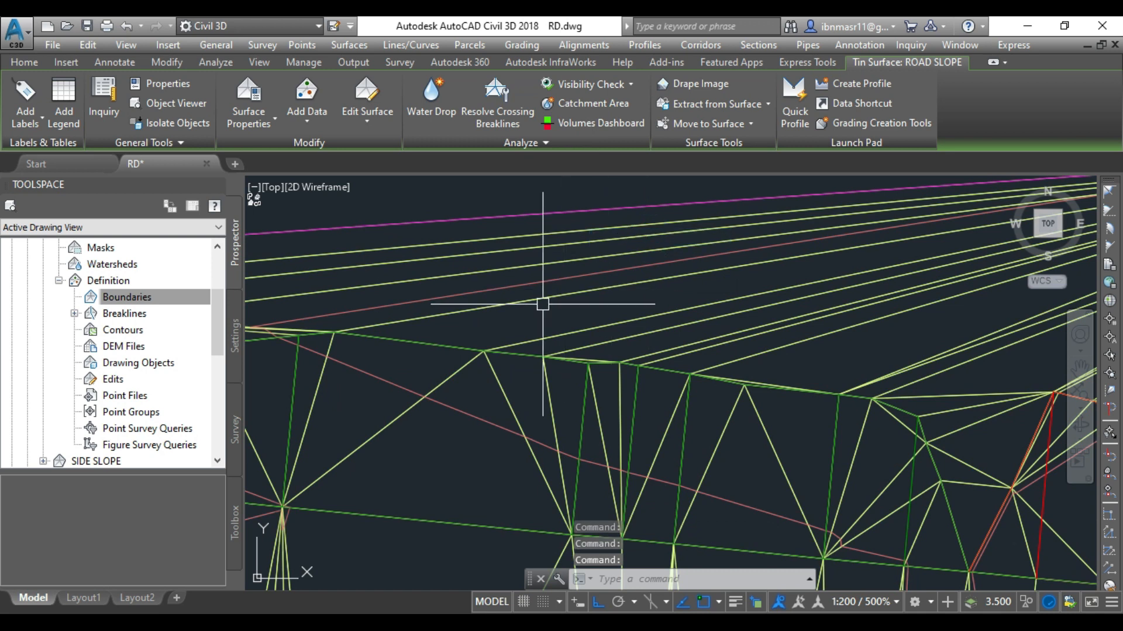
{"action": "left_click", "coordinate": [466, 301]}
{"action": "key", "text": "Escape"}
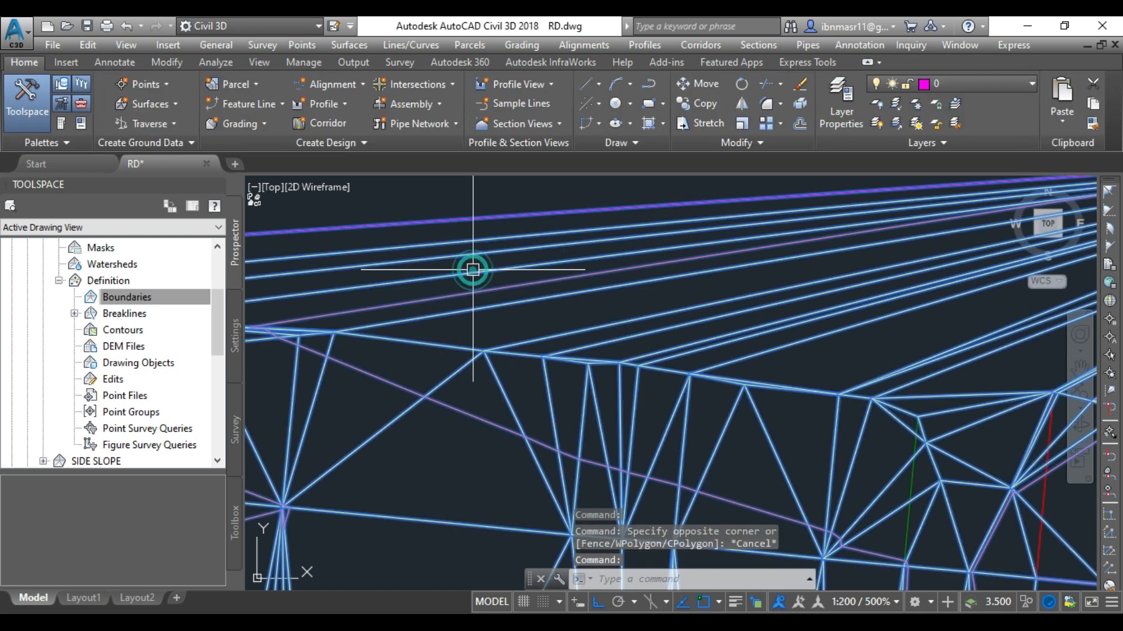
Step: Edit the ROAD SLOPE surface's style so its triangles use color 8 in plan view
{"action": "left_click", "coordinate": [472, 270]}
{"action": "right_click", "coordinate": [472, 270]}
{"action": "left_click", "coordinate": [537, 471]}
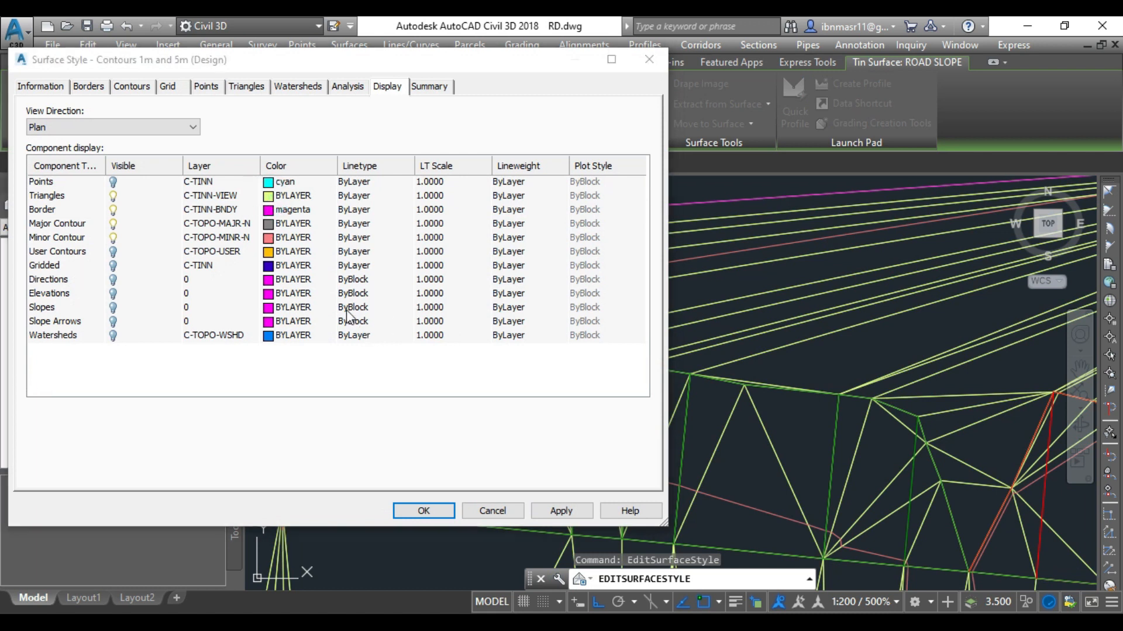
{"action": "left_click", "coordinate": [287, 195]}
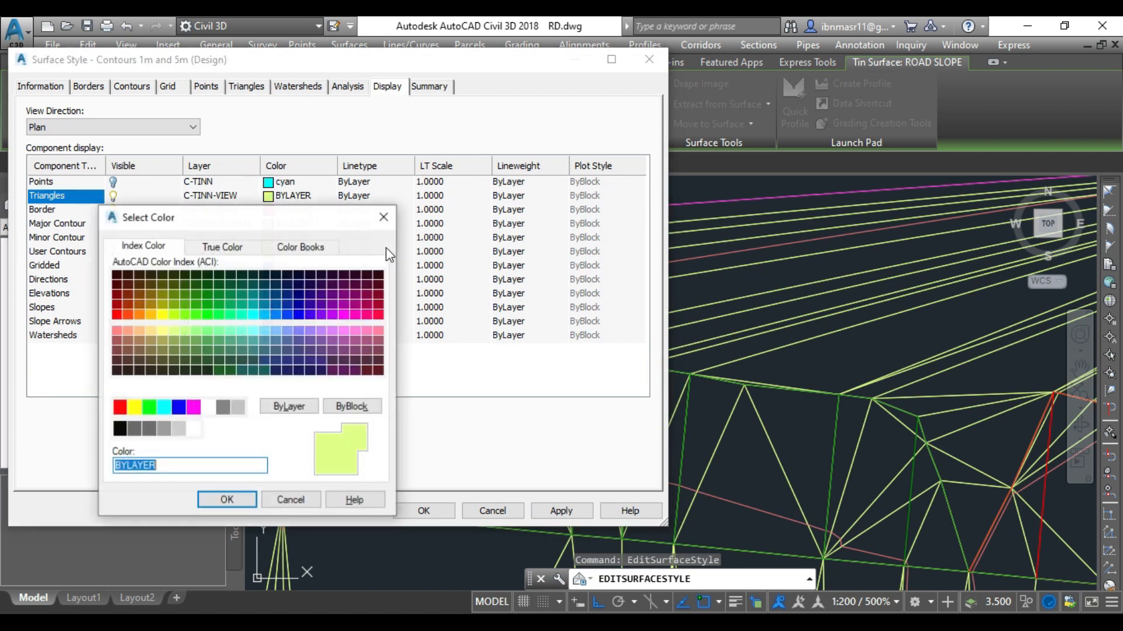
{"action": "left_click", "coordinate": [223, 407]}
{"action": "left_click", "coordinate": [560, 513]}
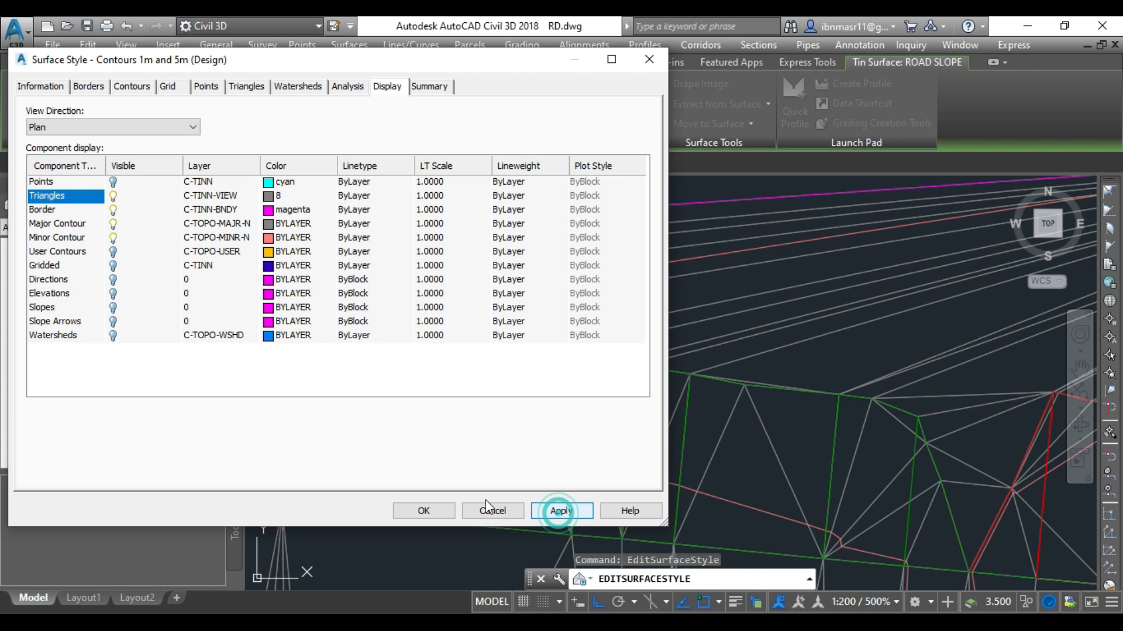
{"action": "left_click", "coordinate": [406, 511]}
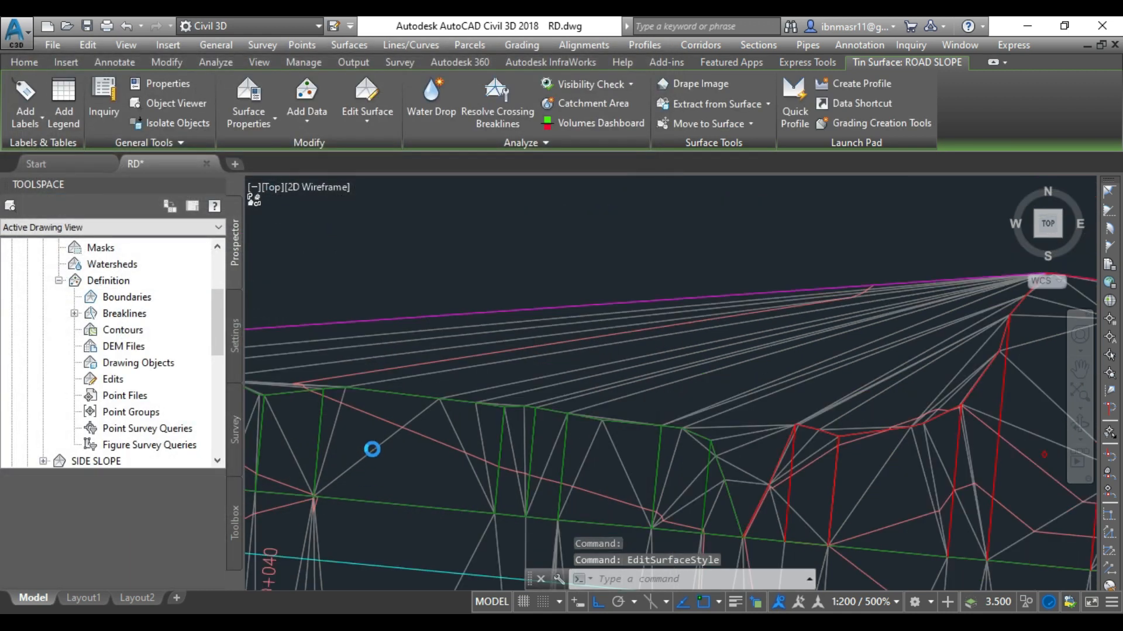
Step: Turn off the major and minor contours in the ROAD SLOPE surface's style and select the surface again
{"action": "left_click", "coordinate": [510, 359]}
{"action": "right_click", "coordinate": [544, 364]}
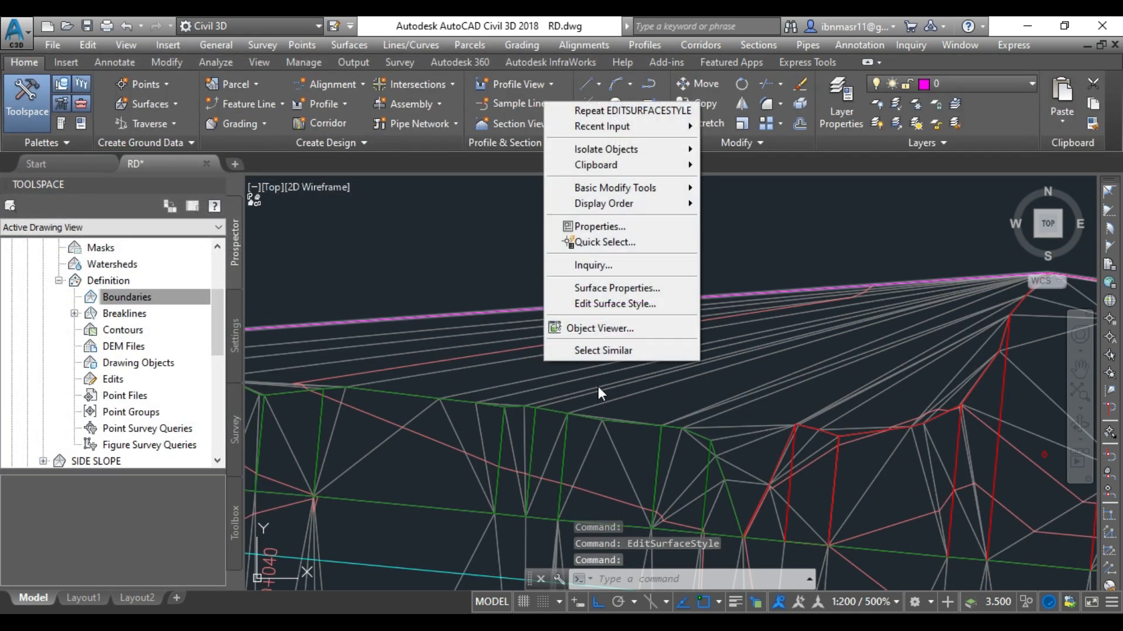
{"action": "key", "text": "Escape"}
{"action": "right_click", "coordinate": [559, 358]}
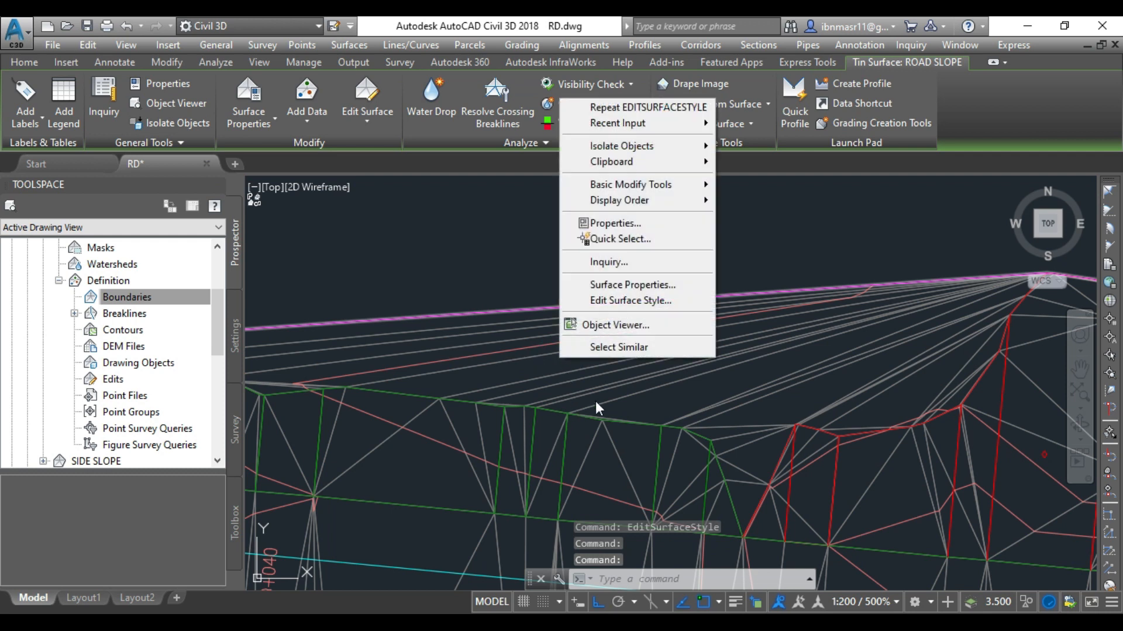
{"action": "left_click", "coordinate": [608, 301]}
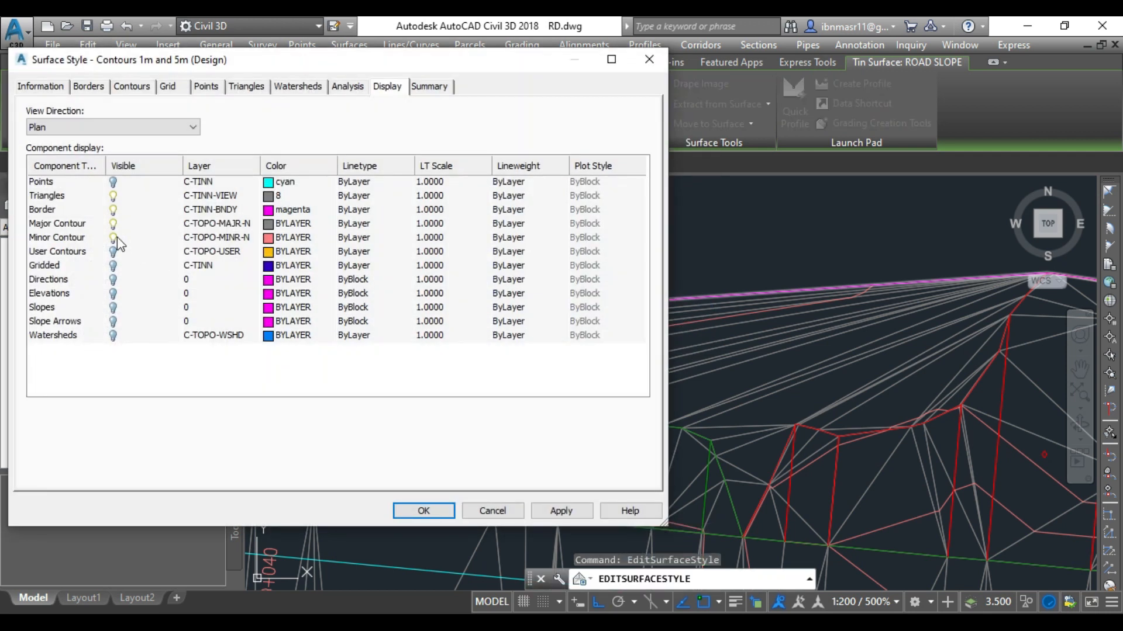
{"action": "left_click", "coordinate": [113, 224]}
{"action": "left_click", "coordinate": [423, 511]}
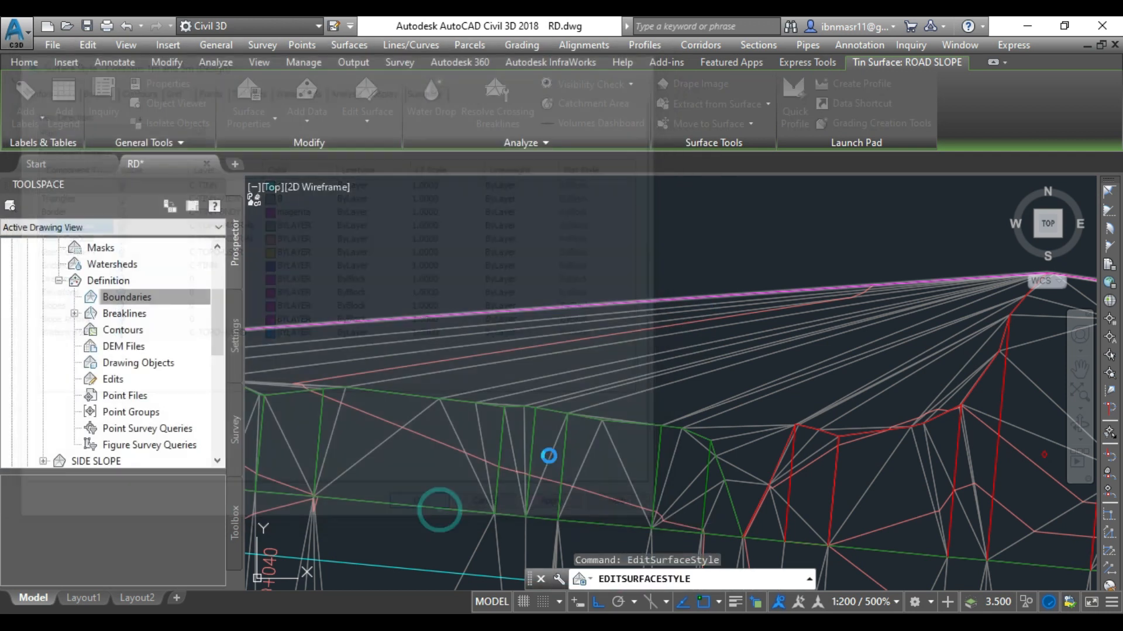
{"action": "left_click", "coordinate": [660, 342]}
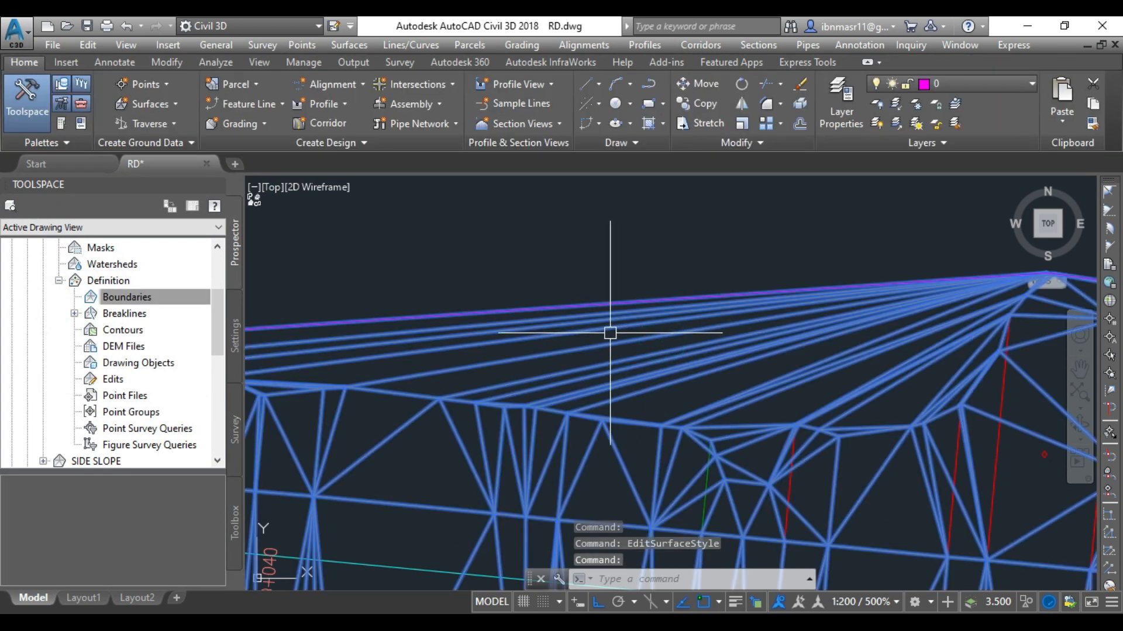
Step: Delete the stray ROAD SLOPE triangle edges outside the road's upper edge on both sides of the bulge near station 0+060
{"action": "left_click", "coordinate": [390, 182]}
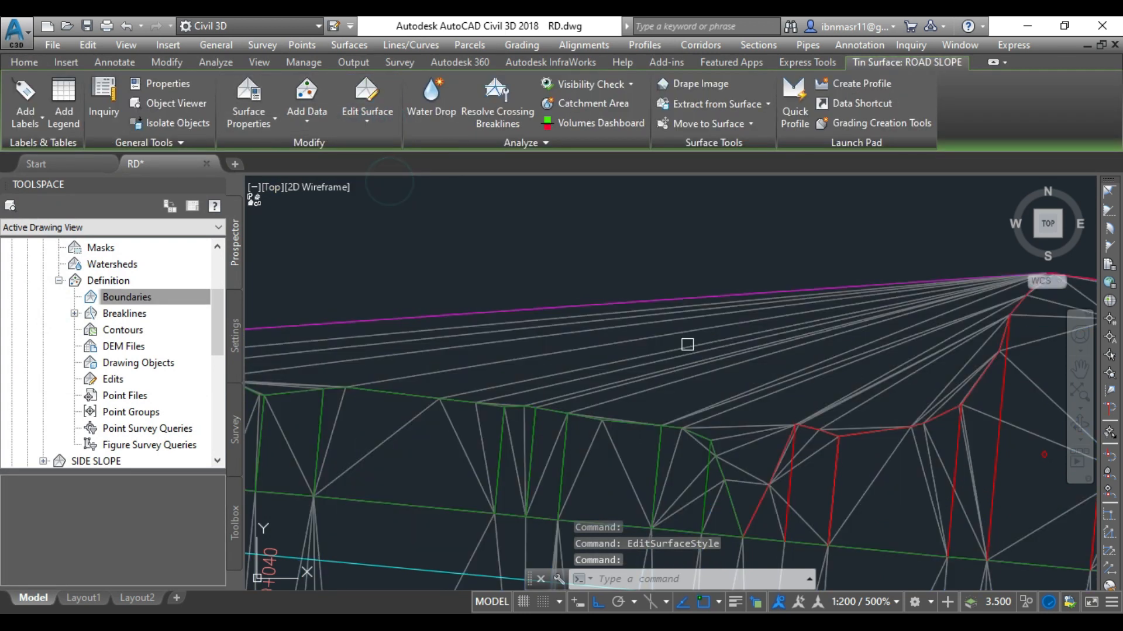
{"action": "left_click", "coordinate": [917, 393]}
{"action": "left_click", "coordinate": [776, 248]}
{"action": "key", "text": "Return"}
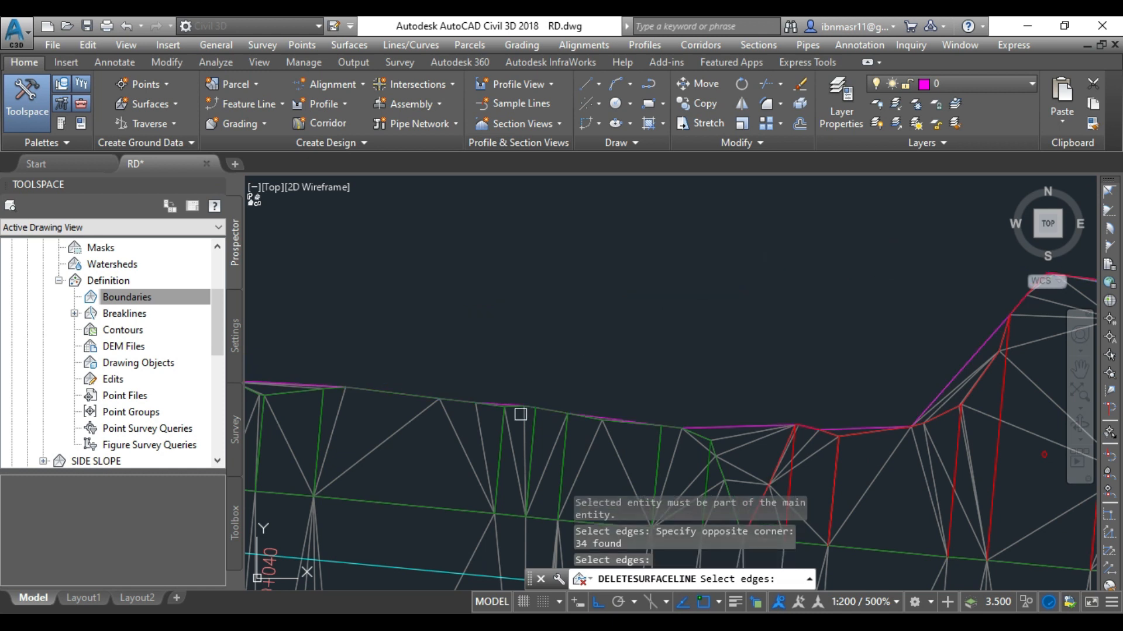
{"action": "scroll", "coordinate": [486, 441], "scroll_direction": "down", "scroll_amount": 6}
{"action": "scroll", "coordinate": [702, 459], "scroll_direction": "up", "scroll_amount": 4}
{"action": "left_click", "coordinate": [694, 303]}
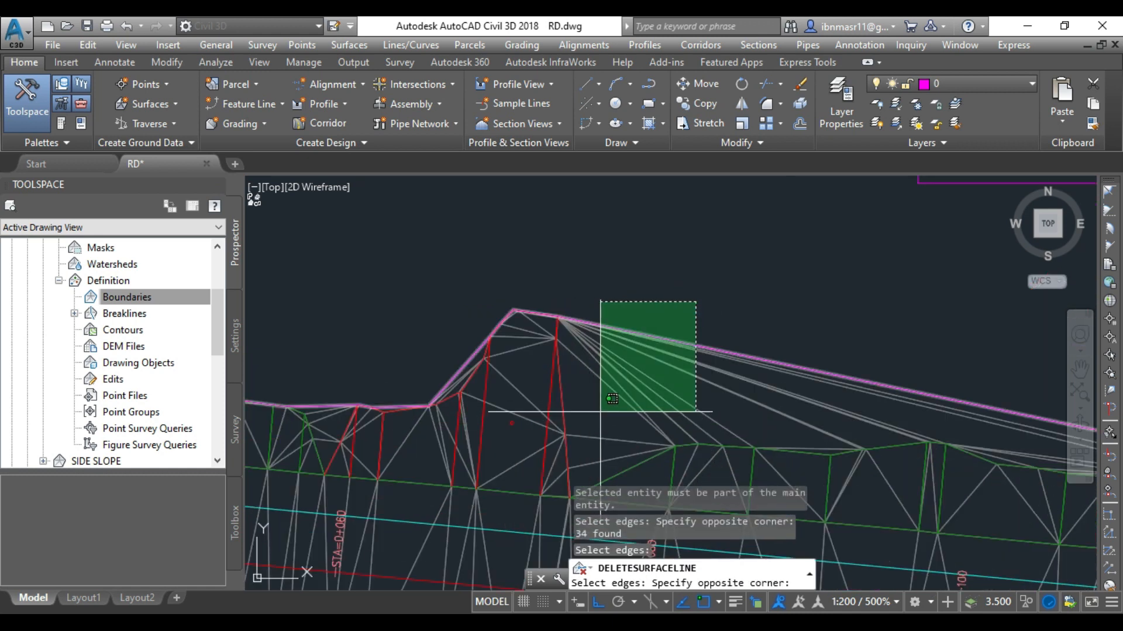
{"action": "left_click", "coordinate": [601, 411]}
{"action": "key", "text": "Return"}
Step: Delete the stray fan edges on both sides of the next bulge along the upper edge of the road's straight section
{"action": "scroll", "coordinate": [393, 355], "scroll_direction": "down", "scroll_amount": 4}
{"action": "scroll", "coordinate": [527, 383], "scroll_direction": "down", "scroll_amount": 5}
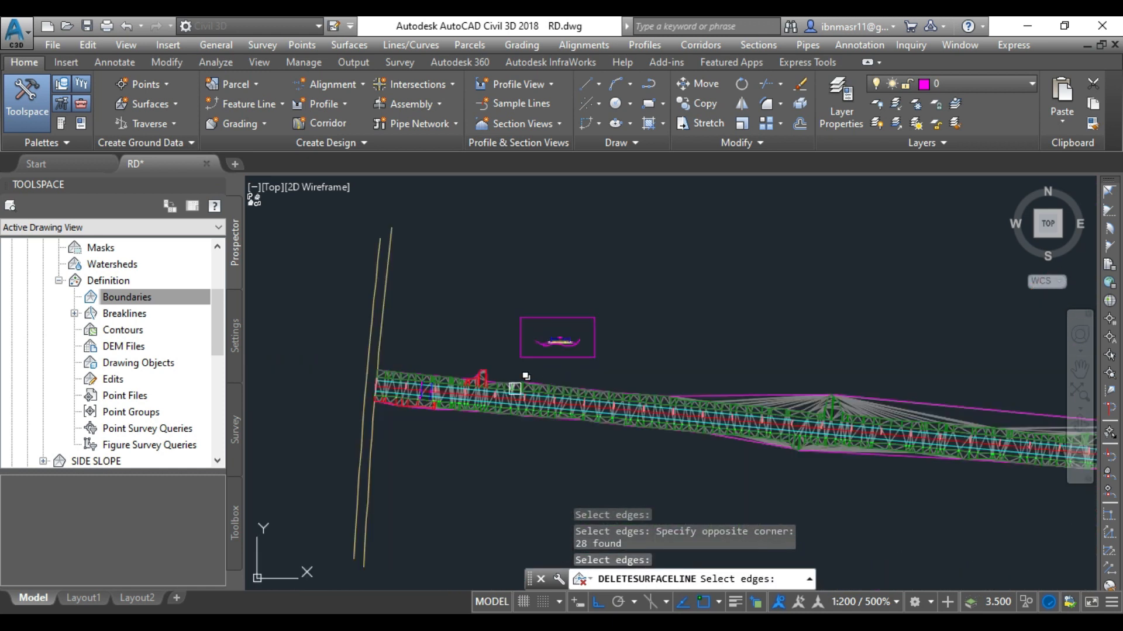
{"action": "scroll", "coordinate": [847, 407], "scroll_direction": "up", "scroll_amount": 6}
{"action": "left_click", "coordinate": [735, 423]}
{"action": "left_click", "coordinate": [657, 201]}
{"action": "key", "text": "Return"}
{"action": "scroll", "coordinate": [547, 465], "scroll_direction": "down", "scroll_amount": 4}
{"action": "scroll", "coordinate": [819, 446], "scroll_direction": "up", "scroll_amount": 4}
{"action": "left_click", "coordinate": [745, 252]}
{"action": "left_click", "coordinate": [596, 439]}
Step: Delete the stray triangle edges leading up to the last bulge on the upper edge before the road's curve
{"action": "scroll", "coordinate": [596, 450], "scroll_direction": "down", "scroll_amount": 5}
{"action": "scroll", "coordinate": [359, 361], "scroll_direction": "down", "scroll_amount": 3}
{"action": "scroll", "coordinate": [874, 414], "scroll_direction": "up", "scroll_amount": 5}
{"action": "left_click", "coordinate": [910, 442]}
{"action": "left_click", "coordinate": [752, 222]}
{"action": "key", "text": "Return"}
Step: Delete the long stray edges spanning between the bulge before the curve and the large spike on the curve's inner side
{"action": "scroll", "coordinate": [481, 438], "scroll_direction": "down", "scroll_amount": 5}
{"action": "scroll", "coordinate": [760, 463], "scroll_direction": "down", "scroll_amount": 5}
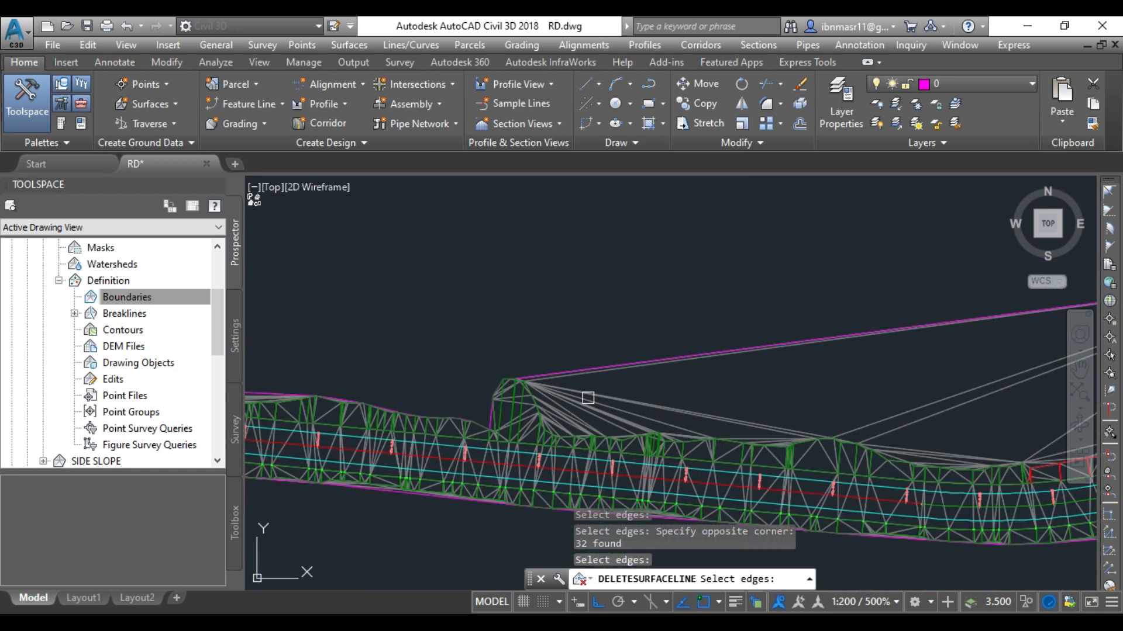
{"action": "scroll", "coordinate": [853, 421], "scroll_direction": "up", "scroll_amount": 4}
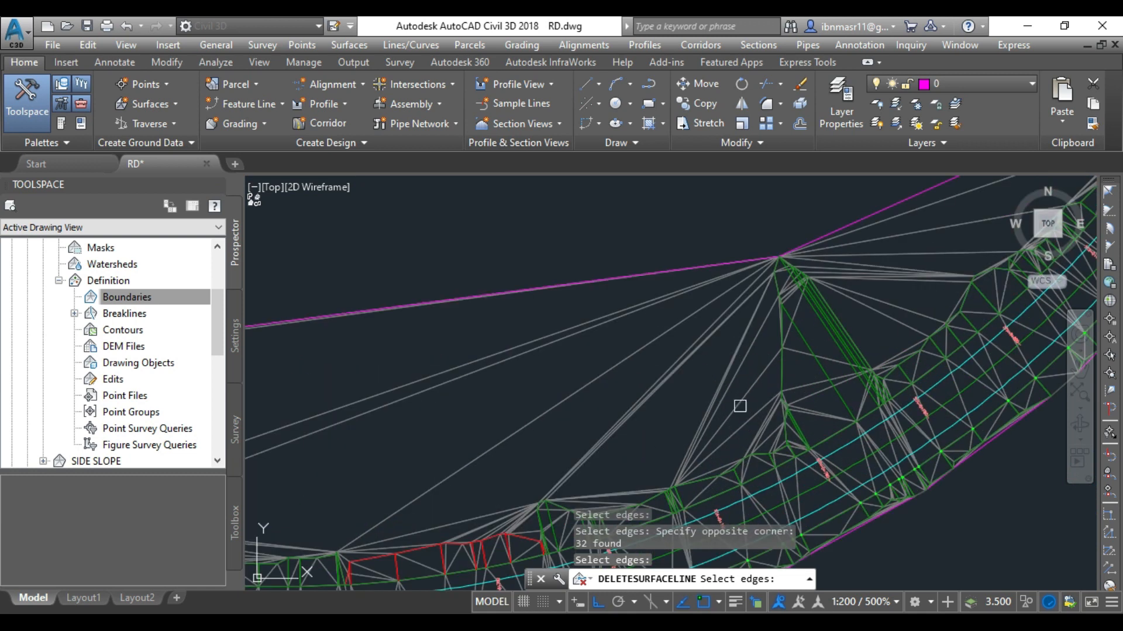
{"action": "left_click", "coordinate": [741, 446]}
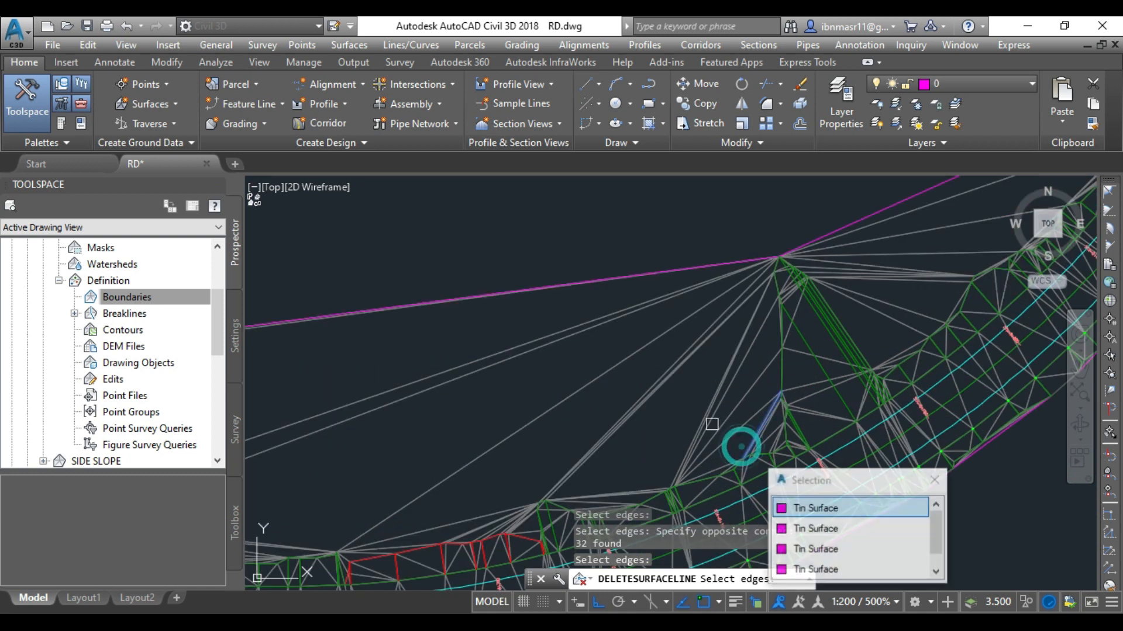
{"action": "left_click", "coordinate": [727, 454]}
{"action": "left_click", "coordinate": [604, 257]}
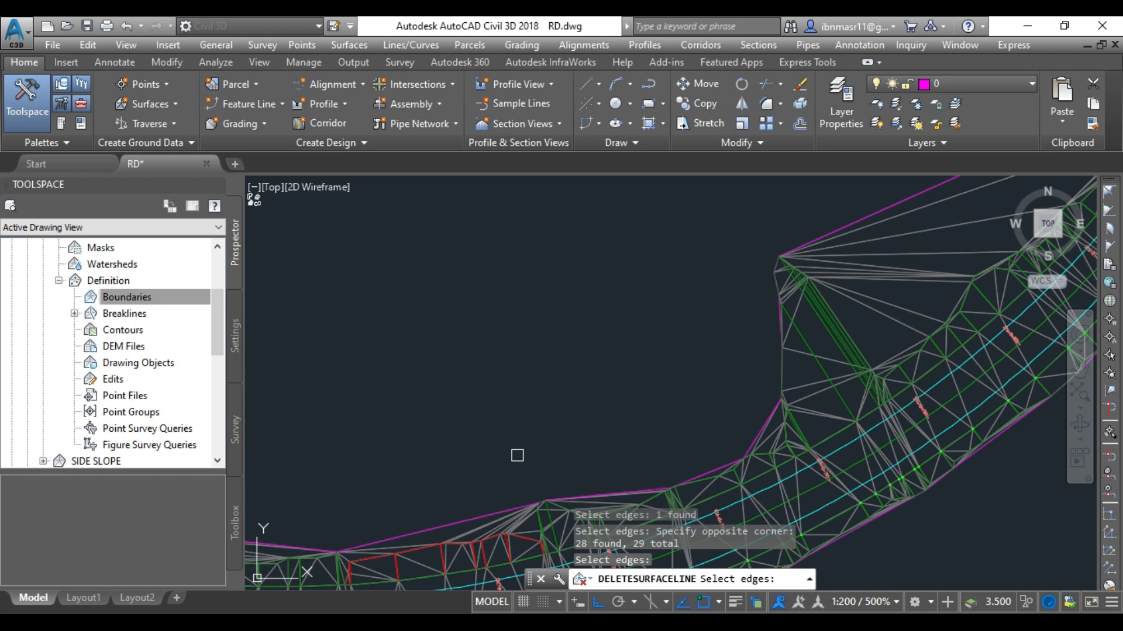
Step: Delete the stray triangle edges beyond the large spike on the curve and finish the line deletion
{"action": "scroll", "coordinate": [600, 437], "scroll_direction": "down", "scroll_amount": 3}
{"action": "scroll", "coordinate": [648, 408], "scroll_direction": "up", "scroll_amount": 5}
{"action": "left_click", "coordinate": [606, 216]}
{"action": "key", "text": "Return"}
{"action": "key", "text": "Escape"}
Step: Inspect the trimmed ROAD SLOPE surface in the Object Viewer, examining its side slopes and bulges from several angles
{"action": "scroll", "coordinate": [787, 329], "scroll_direction": "down", "scroll_amount": 6}
{"action": "left_click", "coordinate": [787, 328]}
{"action": "scroll", "coordinate": [596, 314], "scroll_direction": "down", "scroll_amount": 4}
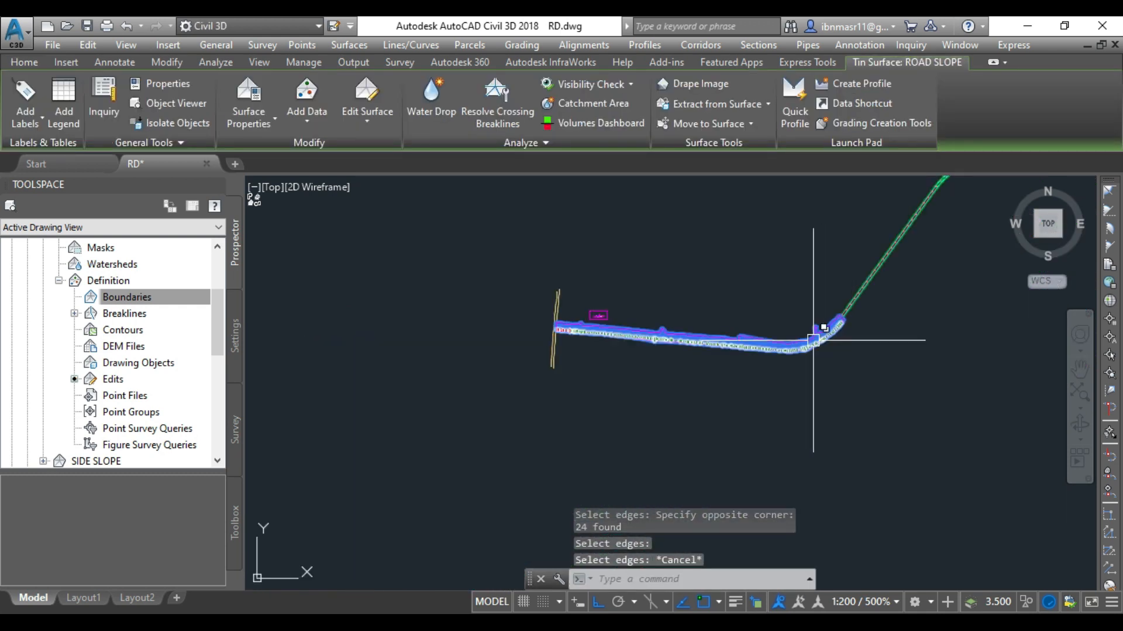
{"action": "scroll", "coordinate": [556, 325], "scroll_direction": "up", "scroll_amount": 8}
{"action": "scroll", "coordinate": [546, 296], "scroll_direction": "up", "scroll_amount": 3}
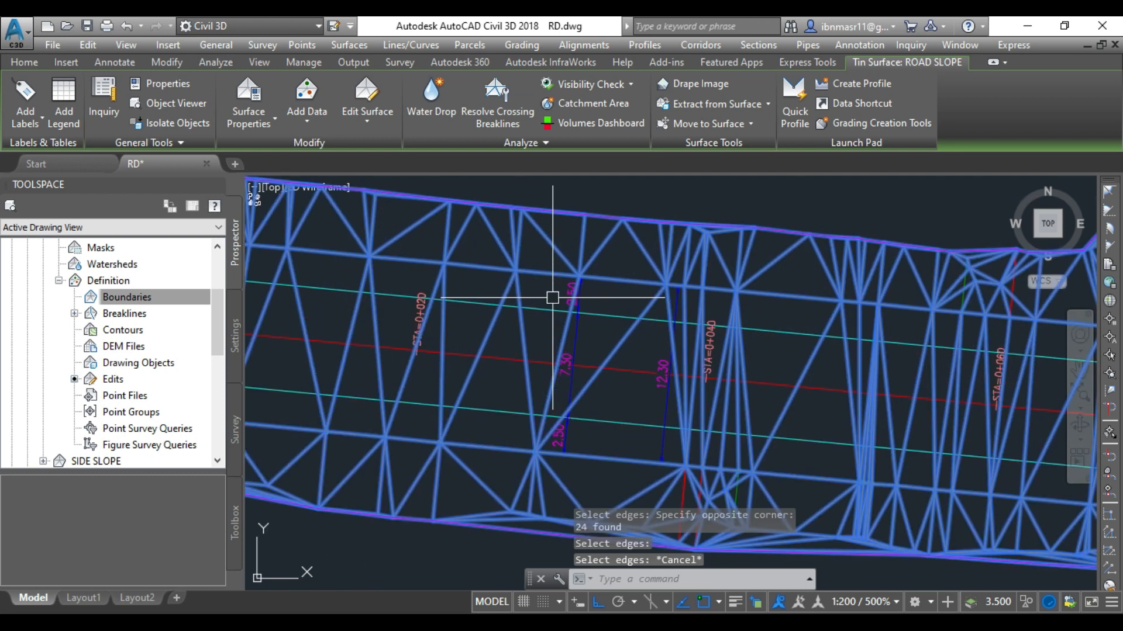
{"action": "scroll", "coordinate": [513, 351], "scroll_direction": "down", "scroll_amount": 3}
{"action": "right_click", "coordinate": [510, 397]}
{"action": "left_click", "coordinate": [555, 321]}
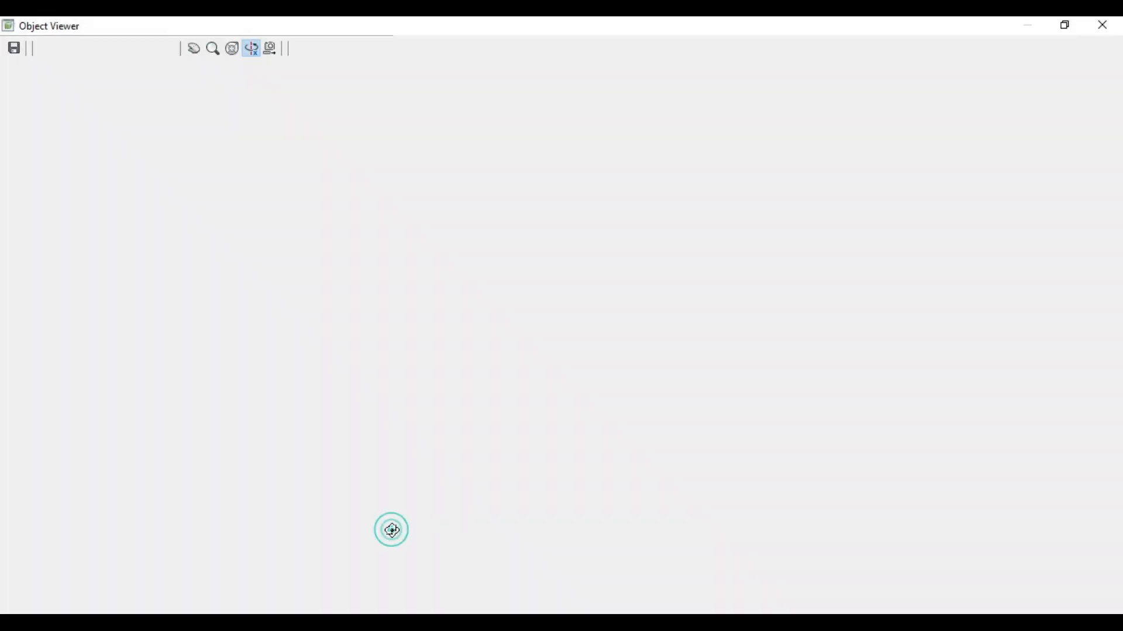
{"action": "left_click_drag", "start_coordinate": [524, 484], "coordinate": [661, 444]}
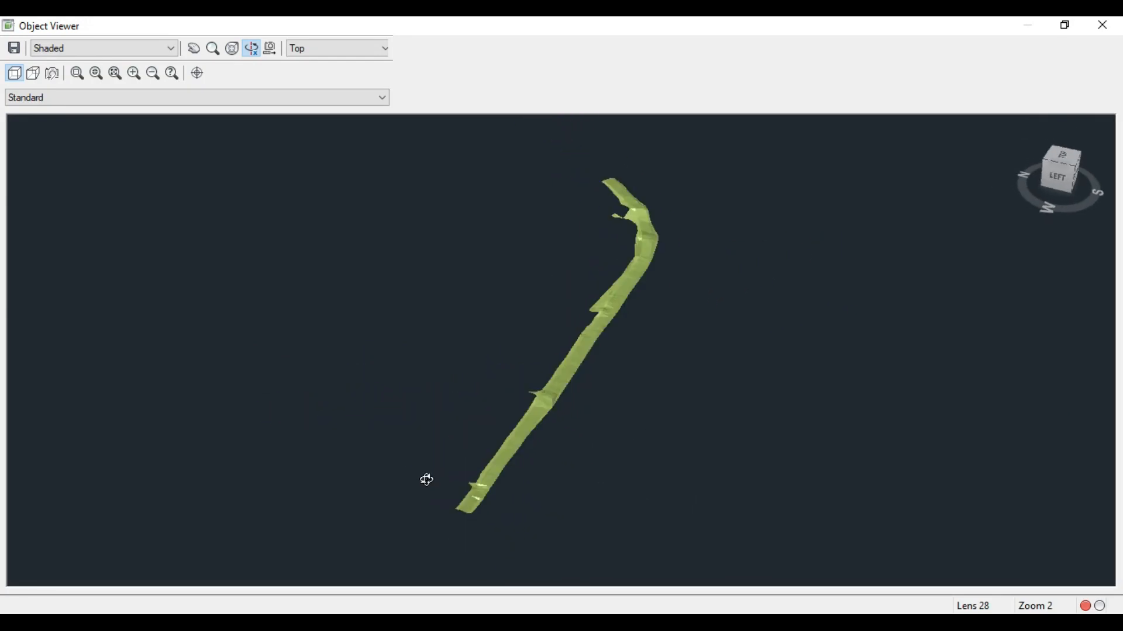
{"action": "scroll", "coordinate": [479, 490], "scroll_direction": "up", "scroll_amount": 4}
{"action": "middle_click_drag", "start_coordinate": [509, 496], "coordinate": [653, 125]}
{"action": "scroll", "coordinate": [626, 203], "scroll_direction": "up", "scroll_amount": 6}
{"action": "left_click_drag", "start_coordinate": [493, 246], "coordinate": [344, 425]}
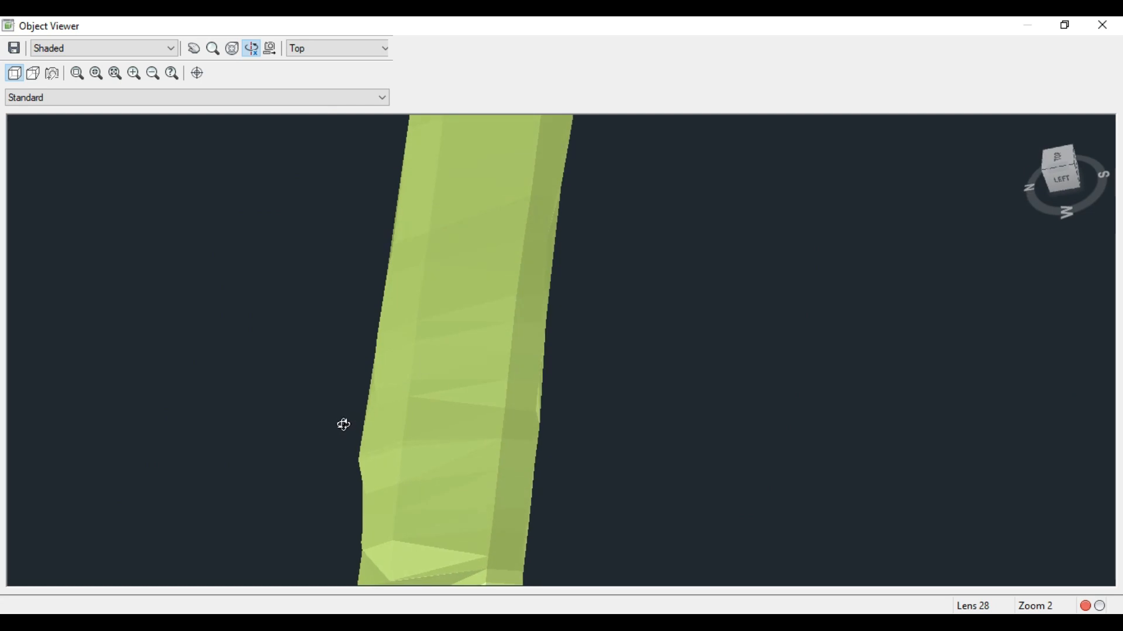
{"action": "mouse_move", "coordinate": [490, 408]}
{"action": "left_mouse_down"}
{"action": "mouse_move", "coordinate": [464, 403]}
{"action": "mouse_move", "coordinate": [478, 408]}
{"action": "left_mouse_up"}
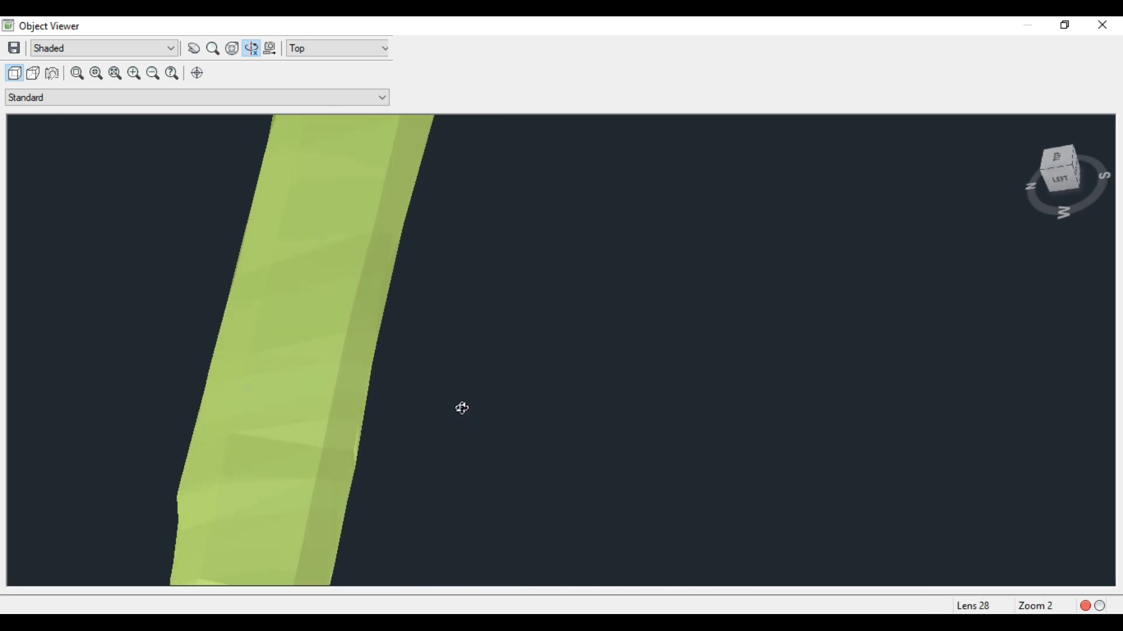
{"action": "left_click_drag", "start_coordinate": [320, 395], "coordinate": [390, 411]}
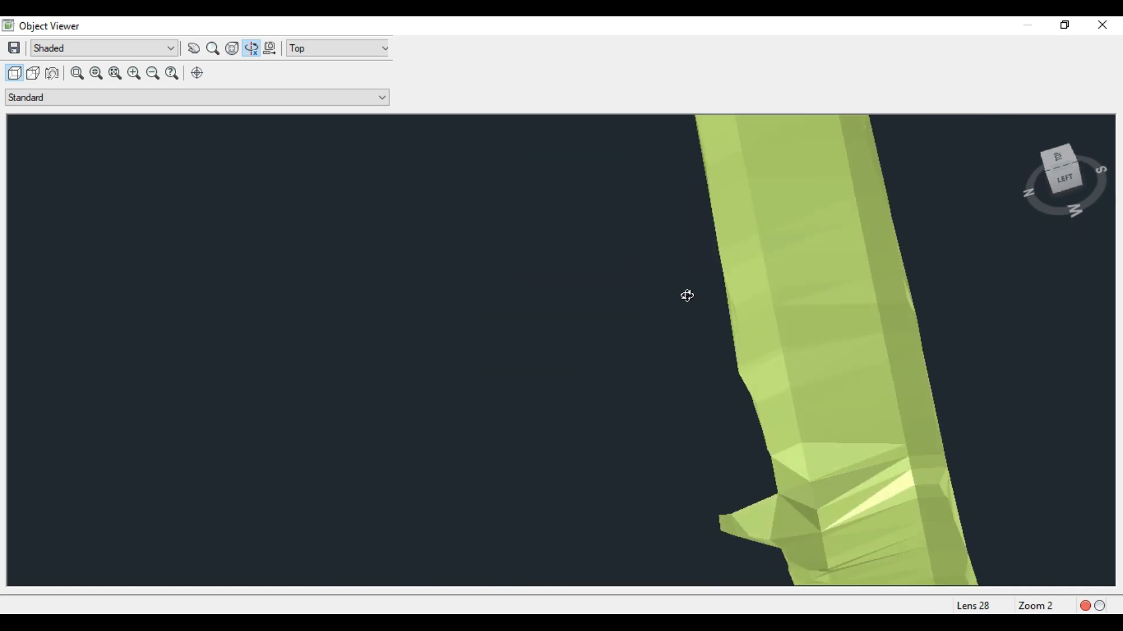
{"action": "left_click_drag", "start_coordinate": [439, 460], "coordinate": [362, 456]}
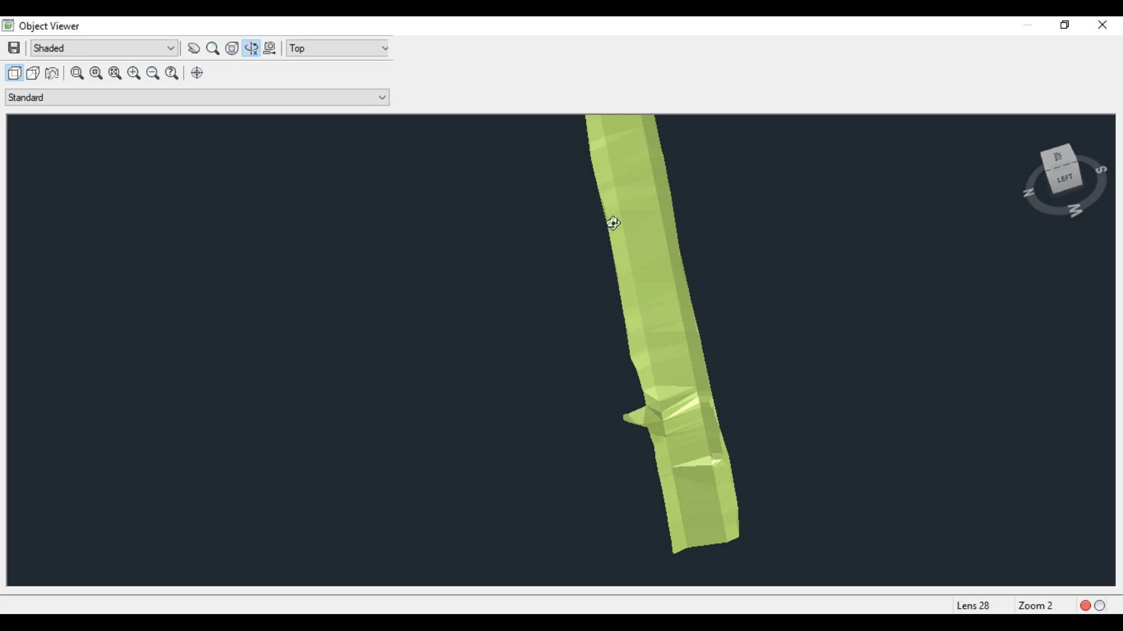
{"action": "left_click_drag", "start_coordinate": [621, 222], "coordinate": [633, 227]}
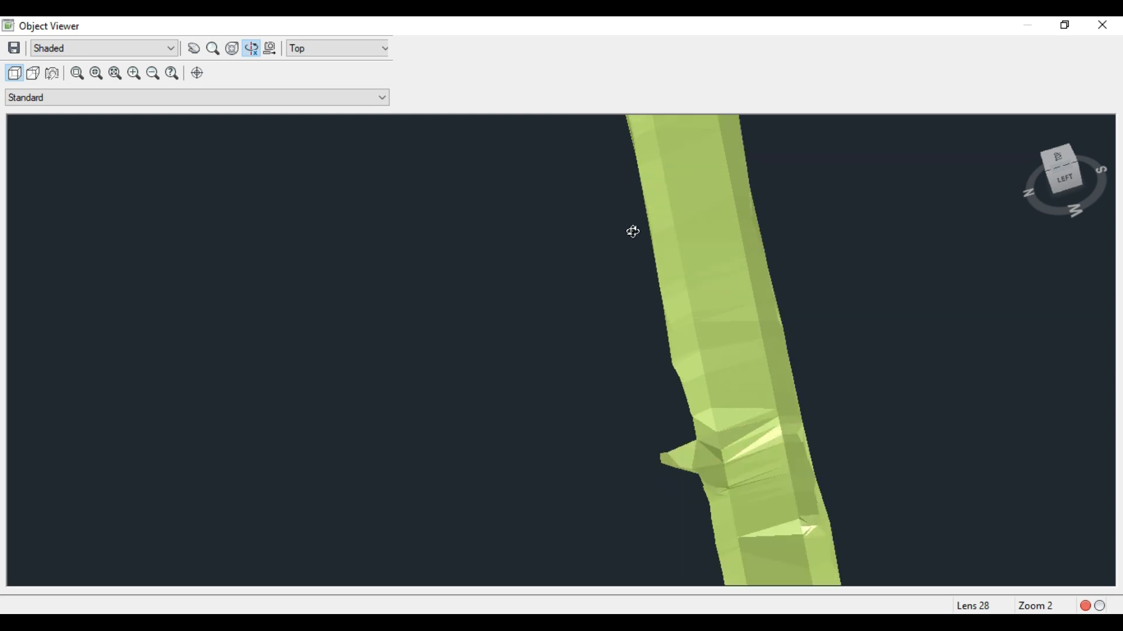
{"action": "left_click_drag", "start_coordinate": [605, 335], "coordinate": [448, 495]}
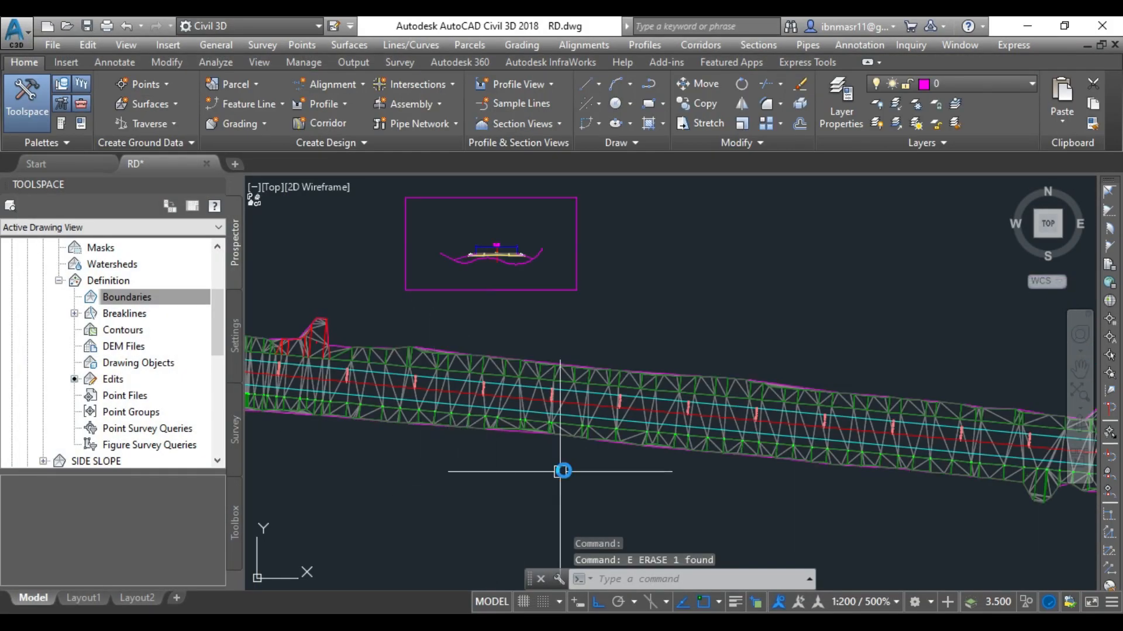
Step: Add a two-point slope label to the ROAD SLOPE surface across the lower side slope just past station 0+180, from inner to outer edge
{"action": "scroll", "coordinate": [563, 471], "scroll_direction": "up", "scroll_amount": 2}
{"action": "scroll", "coordinate": [802, 442], "scroll_direction": "up", "scroll_amount": 3}
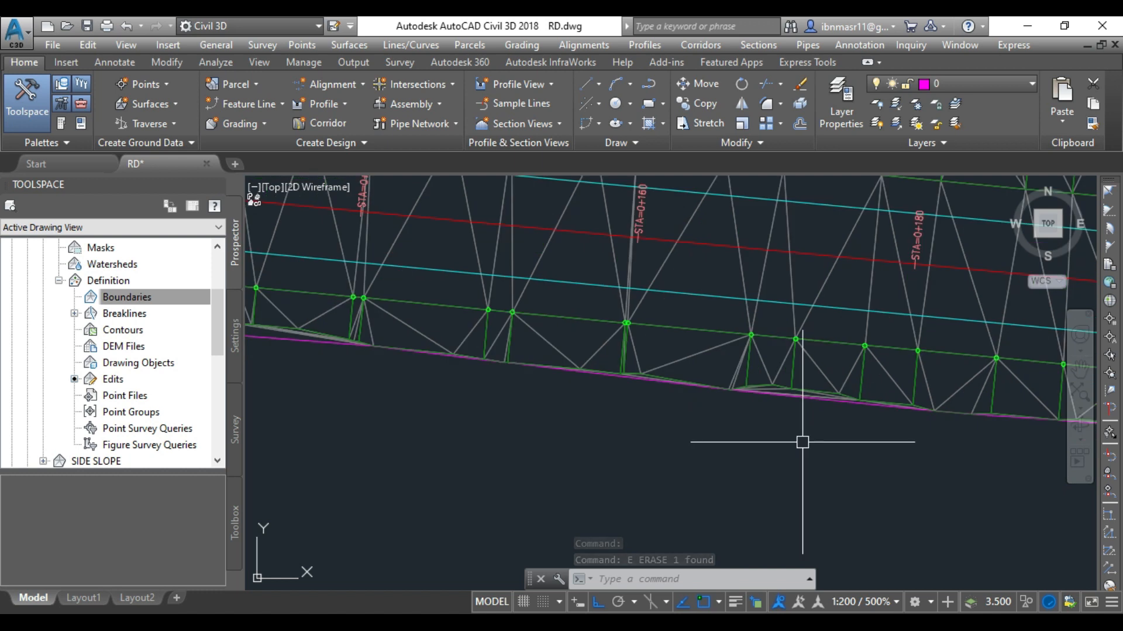
{"action": "left_click", "coordinate": [597, 344]}
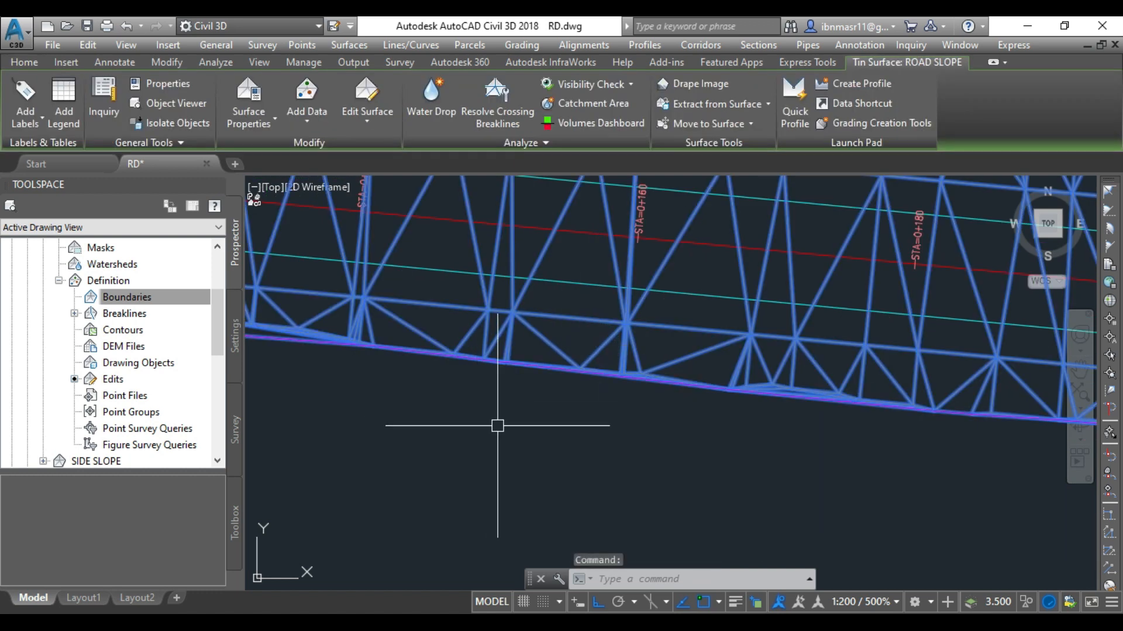
{"action": "left_click", "coordinate": [30, 121]}
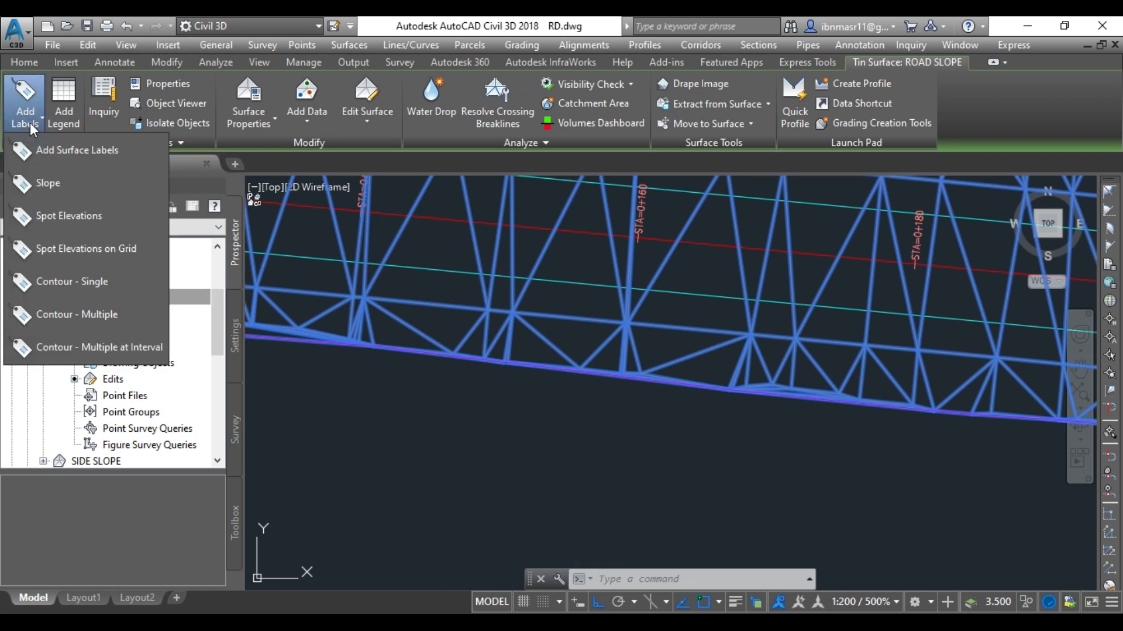
{"action": "left_click", "coordinate": [49, 186]}
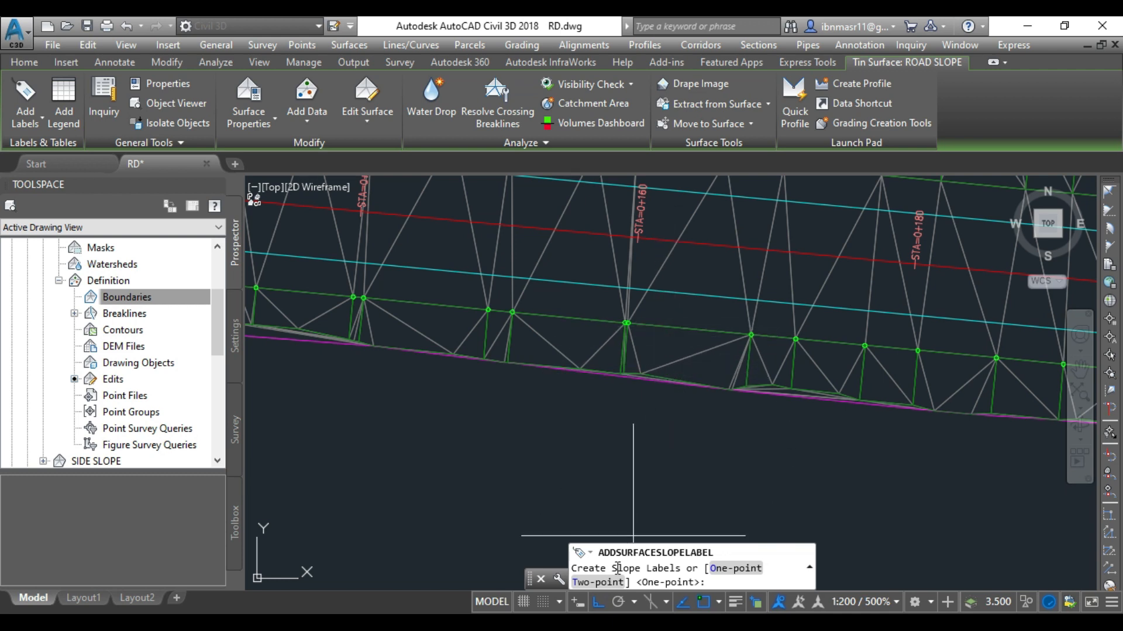
{"action": "left_click", "coordinate": [597, 582]}
{"action": "scroll", "coordinate": [413, 459], "scroll_direction": "down", "scroll_amount": 2}
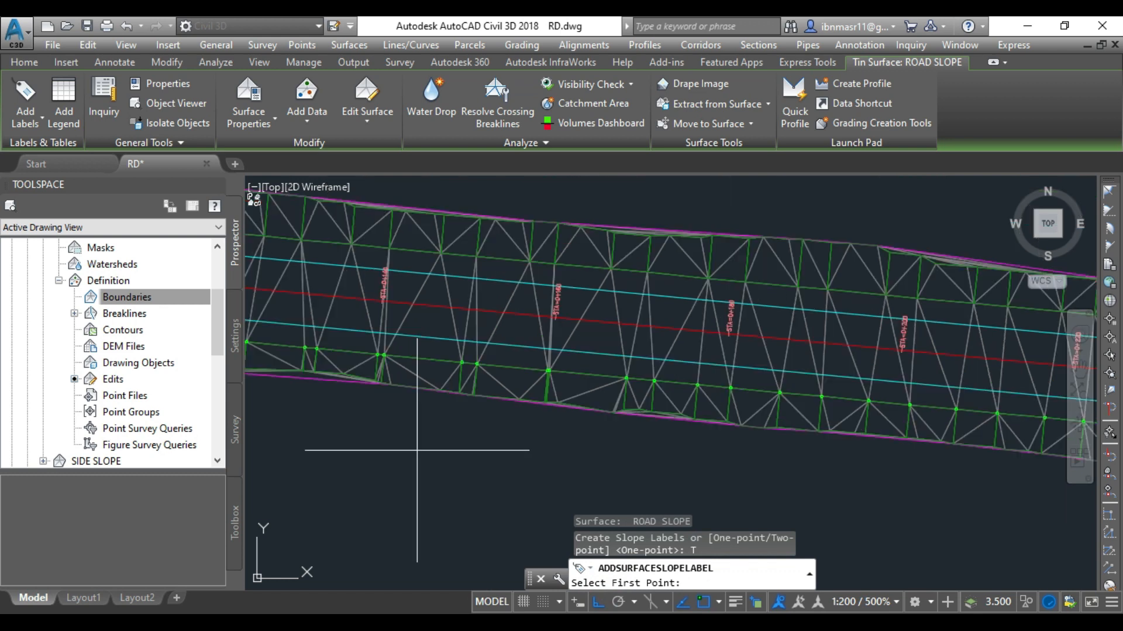
{"action": "scroll", "coordinate": [889, 436], "scroll_direction": "up", "scroll_amount": 3}
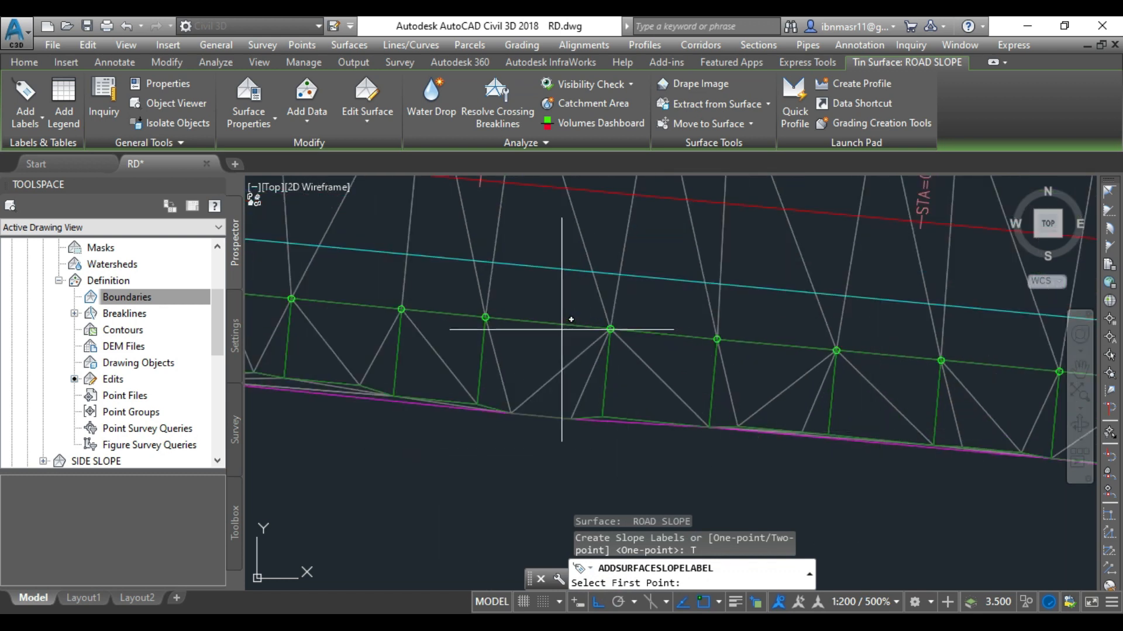
{"action": "left_click", "coordinate": [539, 319]}
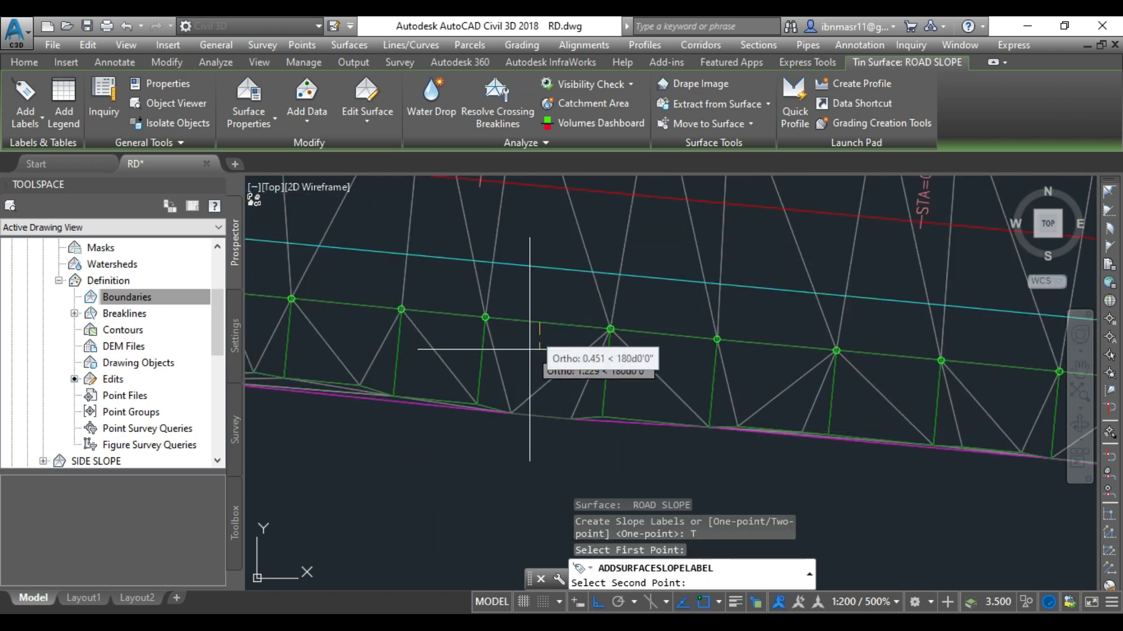
{"action": "left_click", "coordinate": [541, 415]}
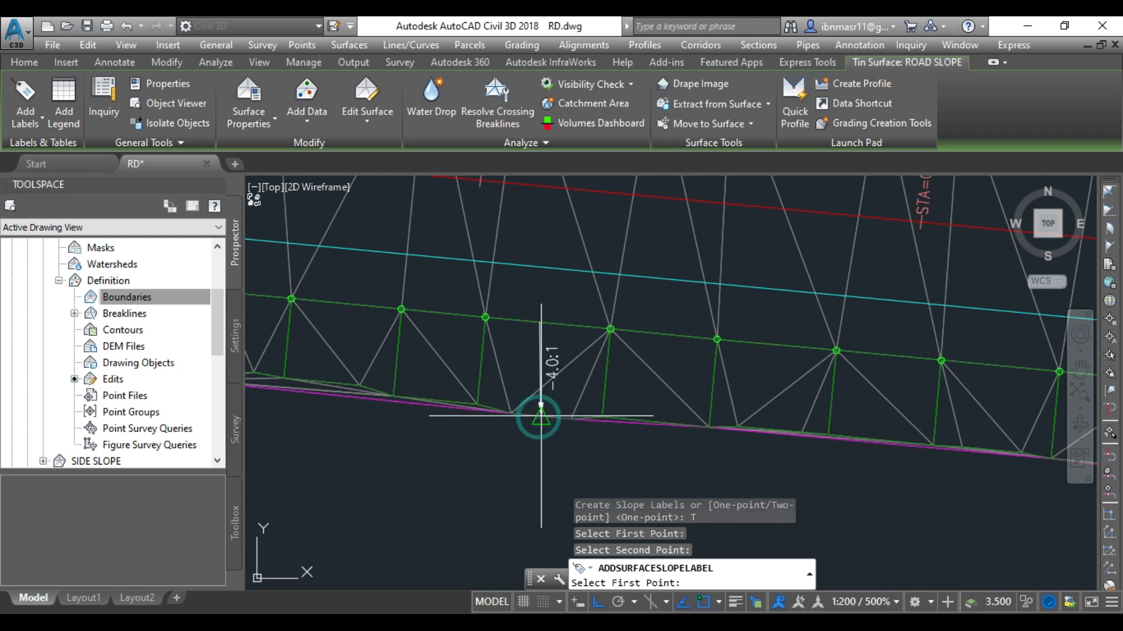
{"action": "left_click", "coordinate": [541, 416]}
{"action": "scroll", "coordinate": [525, 392], "scroll_direction": "up", "scroll_amount": 6}
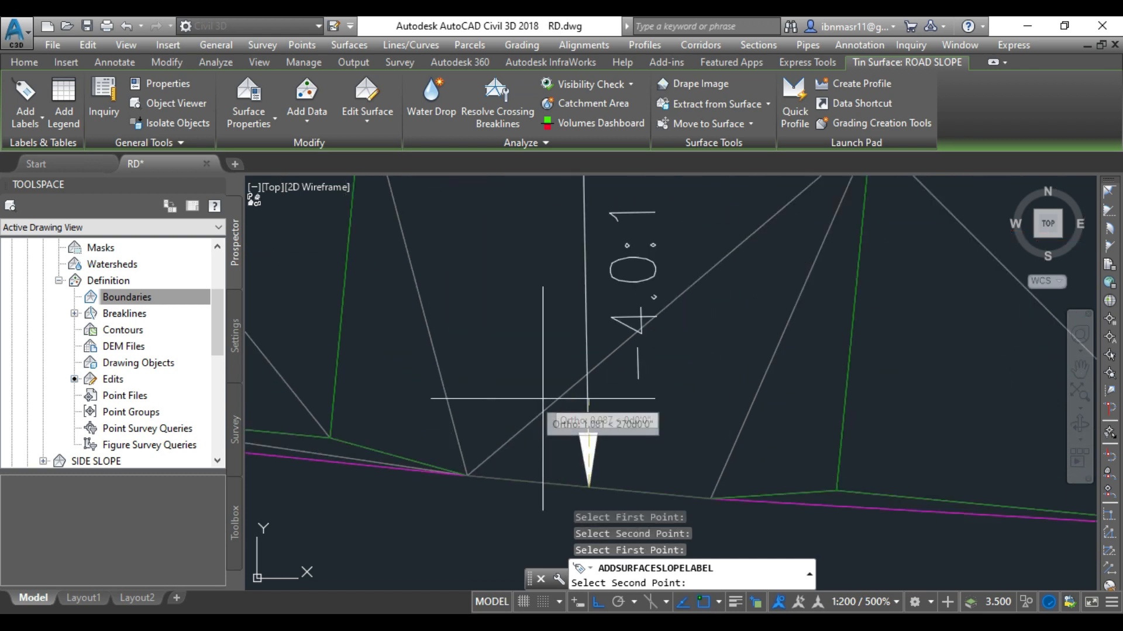
{"action": "key", "text": "Escape"}
{"action": "scroll", "coordinate": [538, 404], "scroll_direction": "down", "scroll_amount": 5}
{"action": "scroll", "coordinate": [544, 403], "scroll_direction": "up", "scroll_amount": 5}
{"action": "key", "text": "Escape"}
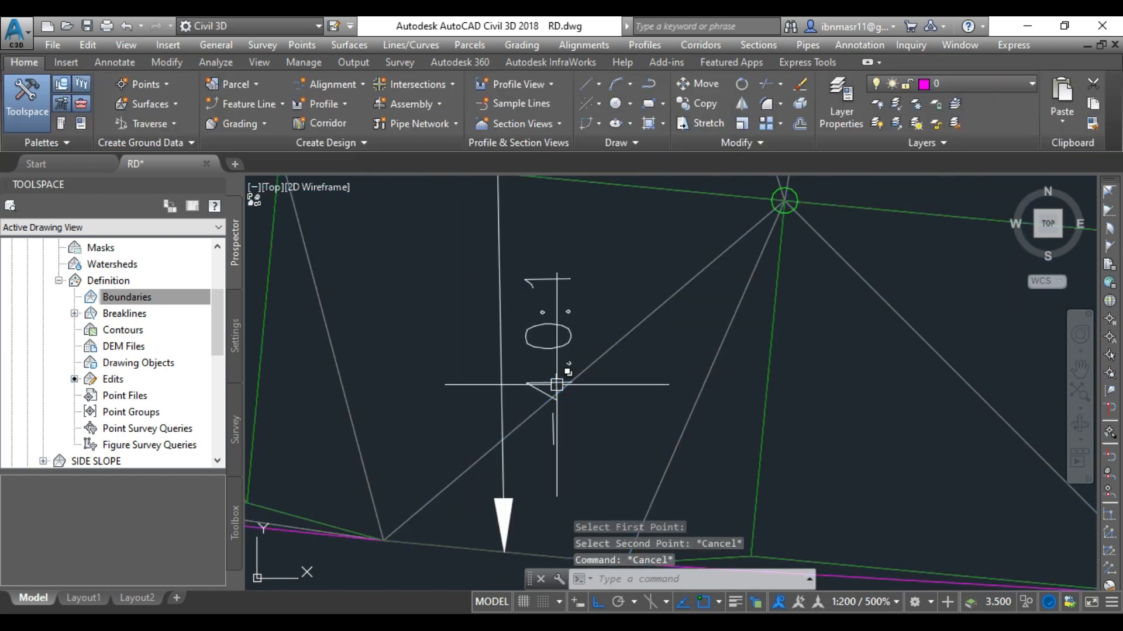
Step: Add a two-point slope label across the upper side slope between stations 0+180 and 0+200, from inner to outer edge
{"action": "scroll", "coordinate": [537, 360], "scroll_direction": "down", "scroll_amount": 8}
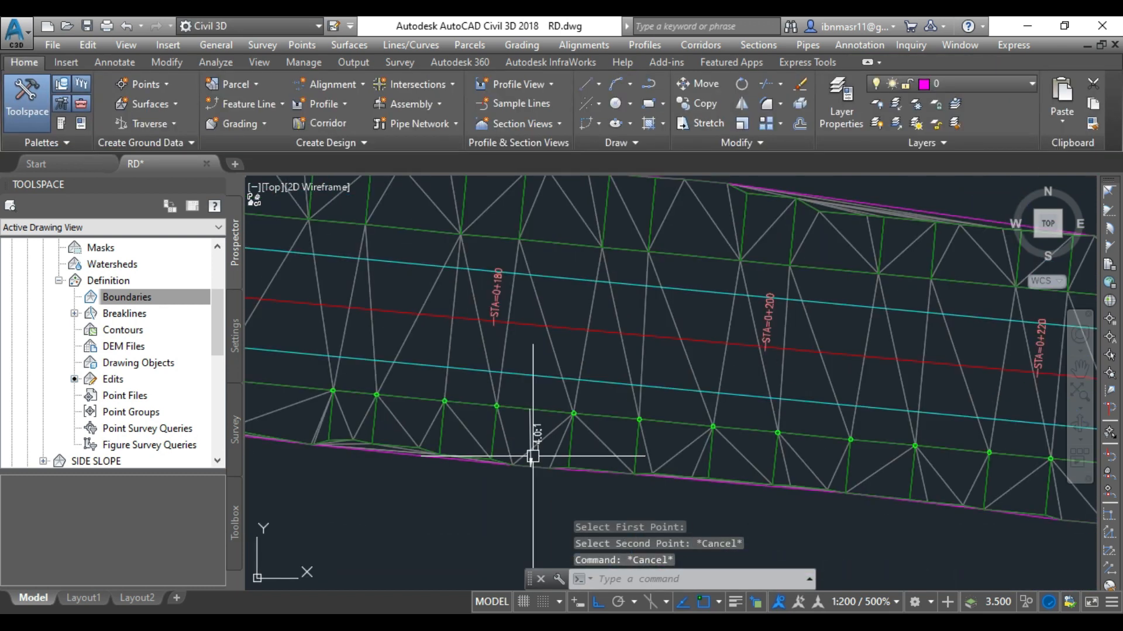
{"action": "scroll", "coordinate": [440, 373], "scroll_direction": "up", "scroll_amount": 3}
{"action": "scroll", "coordinate": [439, 373], "scroll_direction": "up", "scroll_amount": 2}
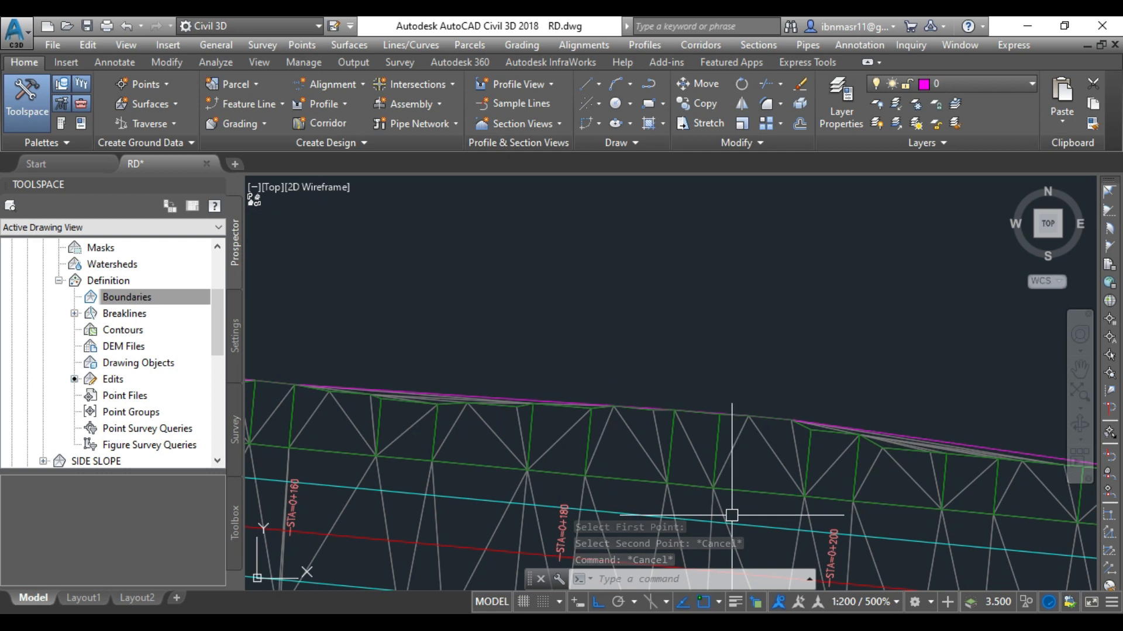
{"action": "scroll", "coordinate": [710, 481], "scroll_direction": "up", "scroll_amount": 2}
{"action": "left_click", "coordinate": [722, 427]}
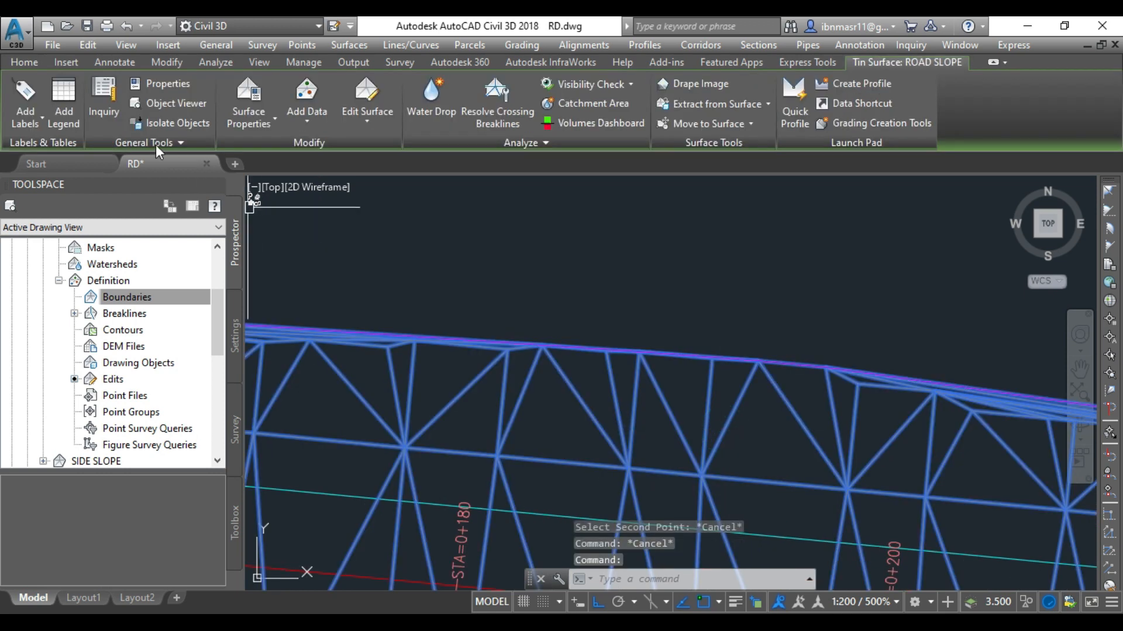
{"action": "left_click", "coordinate": [33, 119]}
{"action": "left_click", "coordinate": [55, 215]}
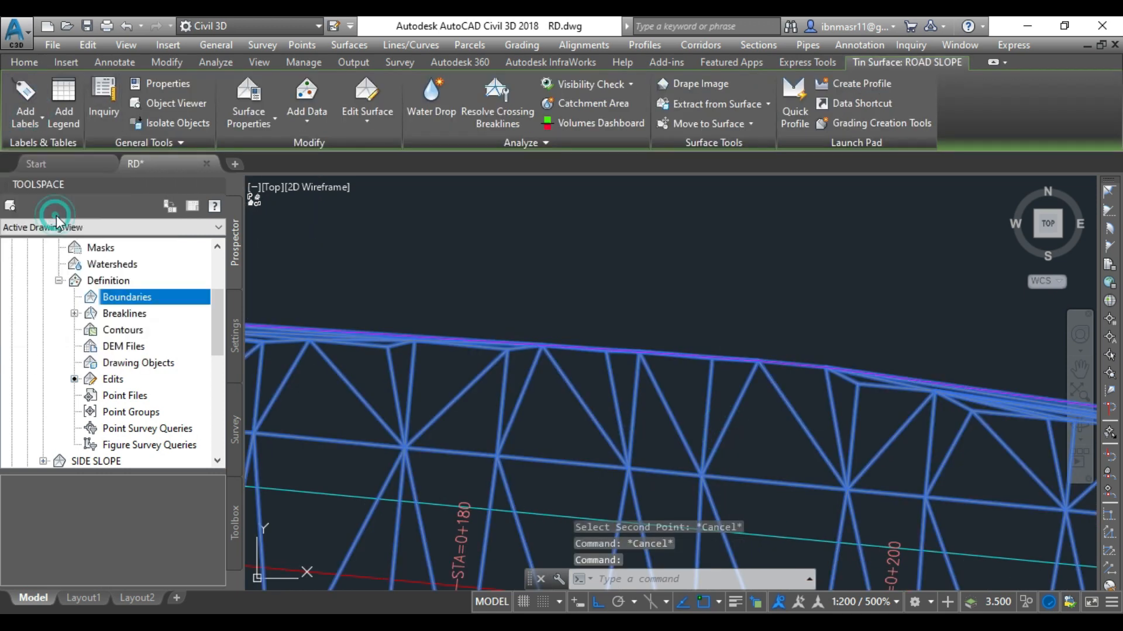
{"action": "key", "text": "Escape"}
{"action": "left_click", "coordinate": [26, 123]}
{"action": "left_click", "coordinate": [42, 184]}
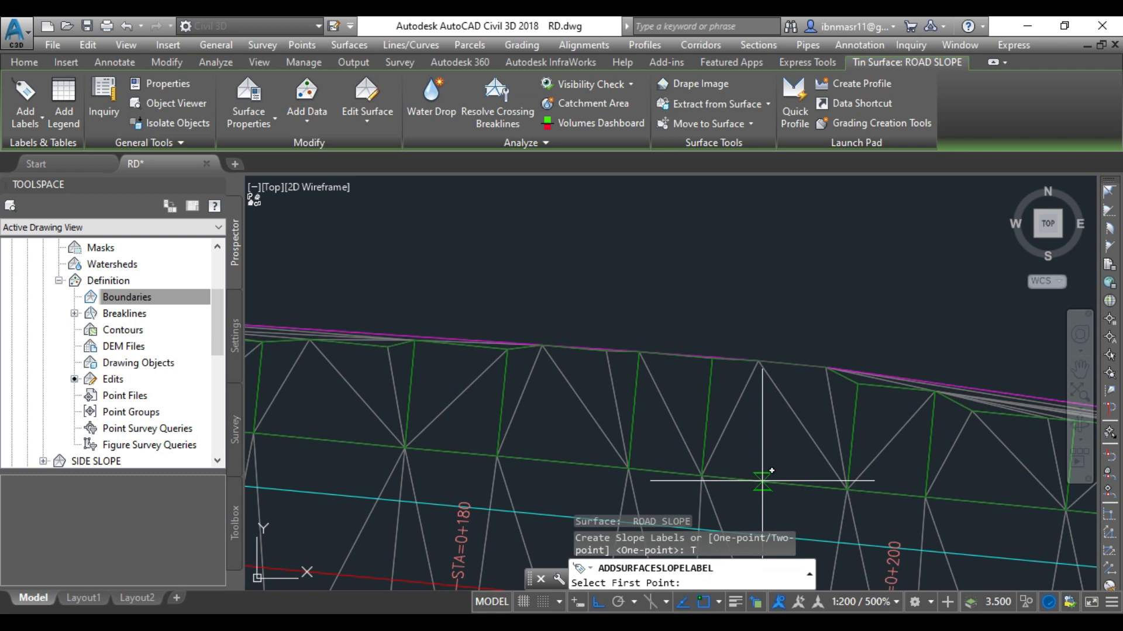
{"action": "left_click", "coordinate": [761, 481]}
{"action": "left_click", "coordinate": [763, 360]}
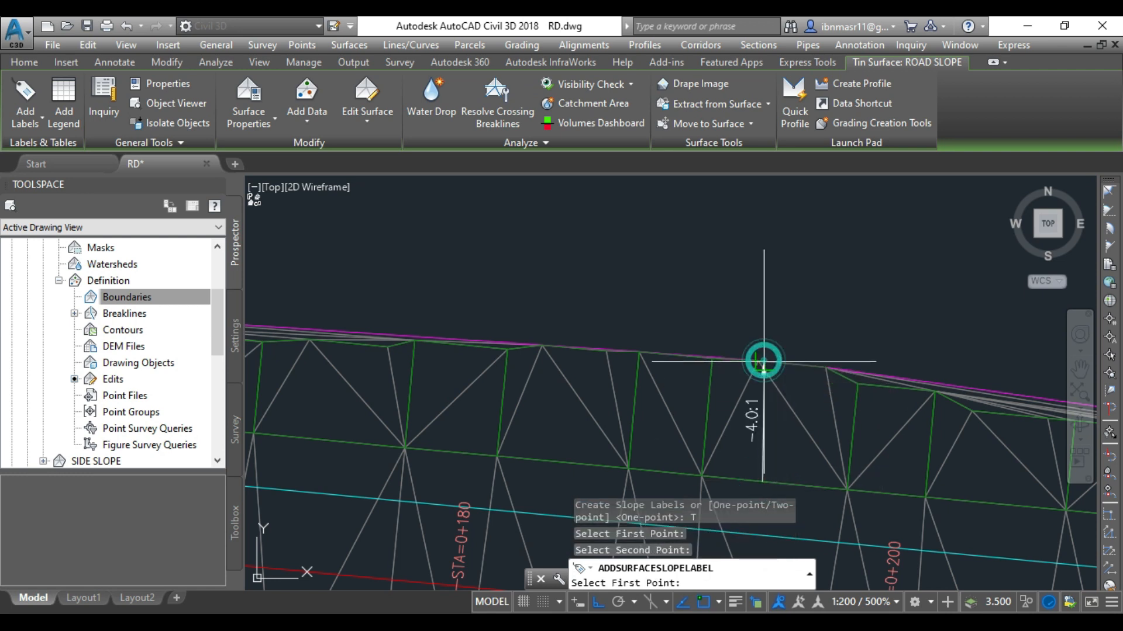
{"action": "scroll", "coordinate": [725, 316], "scroll_direction": "down", "scroll_amount": 4}
{"action": "key", "text": "Escape"}
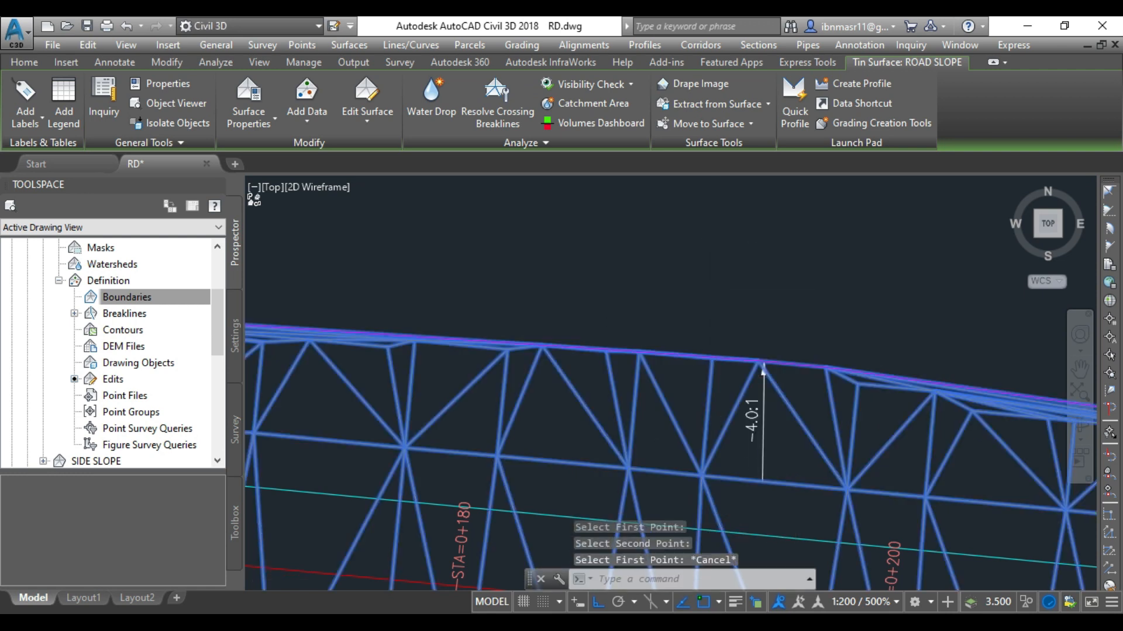
Step: Draw a straight polyline crosswise over the road, west of the two slope labels, extending beyond both side slopes
{"action": "key", "text": "Escape"}
{"action": "scroll", "coordinate": [610, 402], "scroll_direction": "up", "scroll_amount": 5}
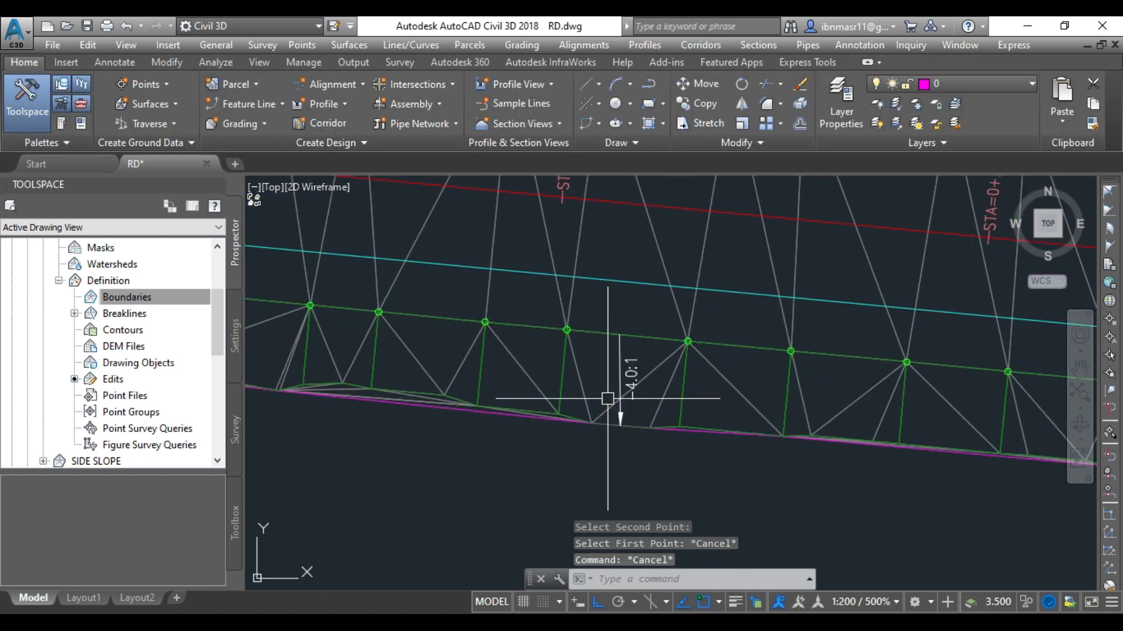
{"action": "scroll", "coordinate": [590, 444], "scroll_direction": "down", "scroll_amount": 3}
{"action": "scroll", "coordinate": [760, 326], "scroll_direction": "down", "scroll_amount": 2}
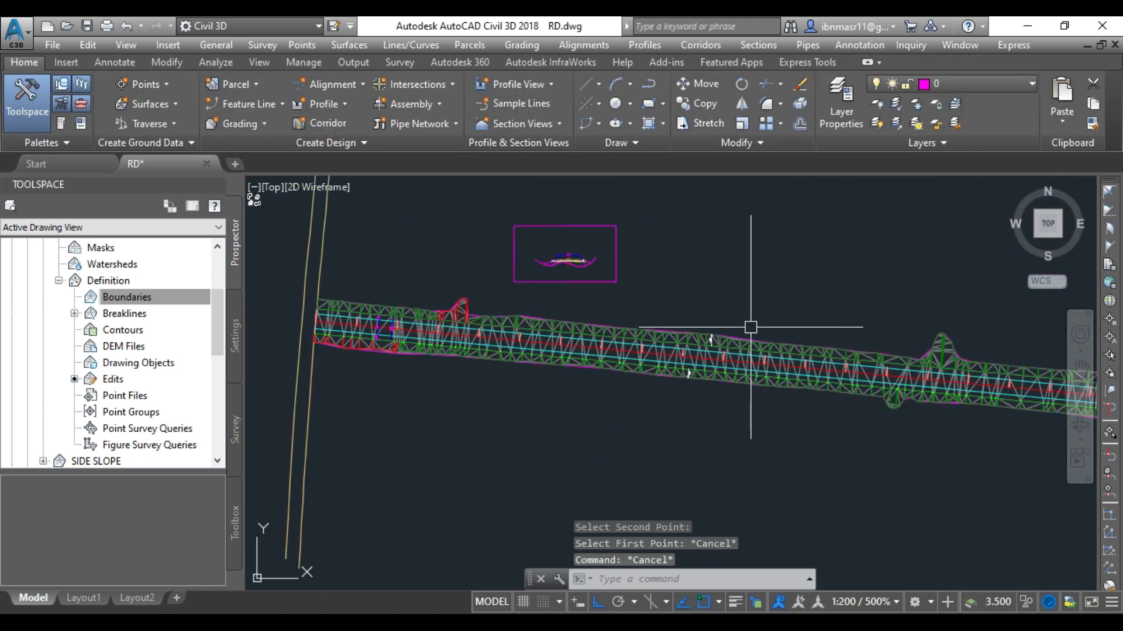
{"action": "scroll", "coordinate": [562, 325], "scroll_direction": "up", "scroll_amount": 4}
{"action": "scroll", "coordinate": [706, 383], "scroll_direction": "up", "scroll_amount": 2}
{"action": "scroll", "coordinate": [509, 409], "scroll_direction": "down", "scroll_amount": 2}
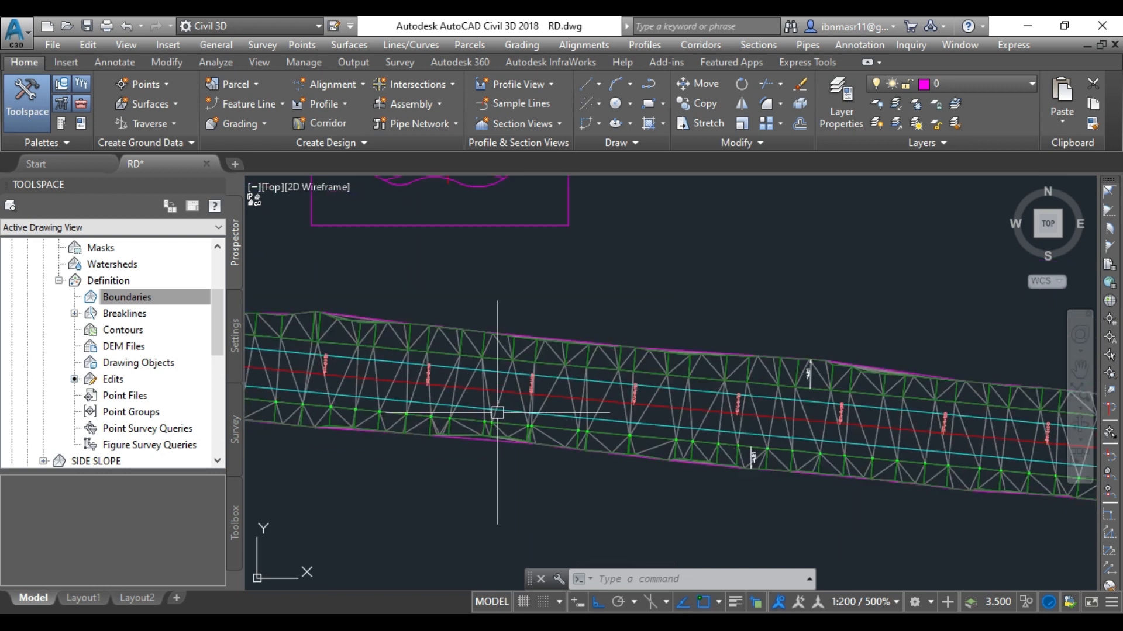
{"action": "mouse_move", "coordinate": [558, 482]}
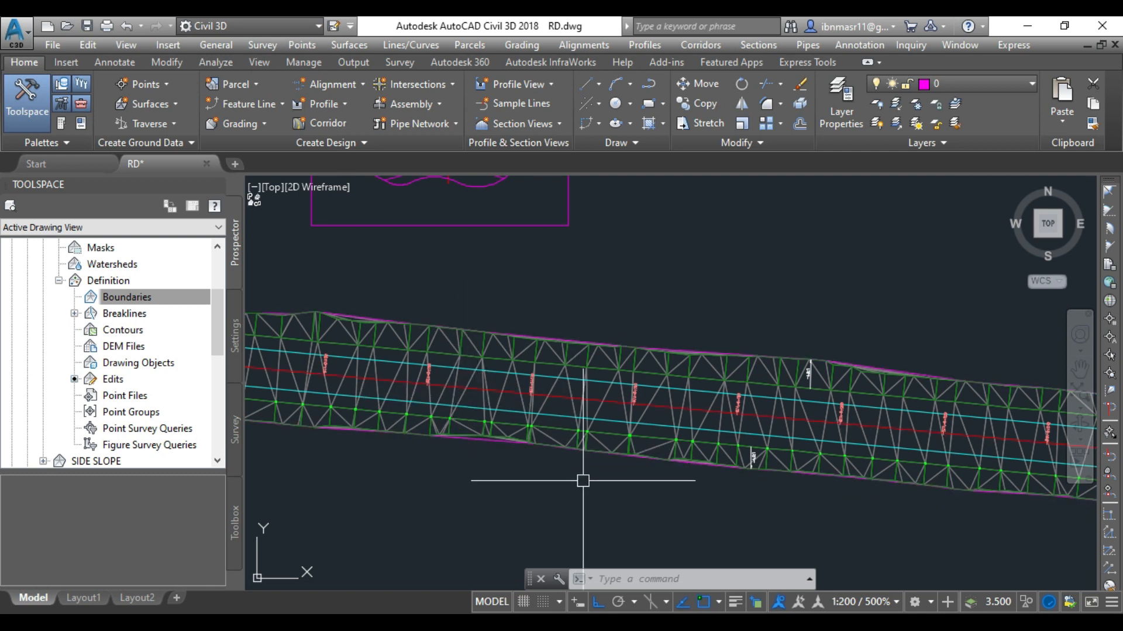
{"action": "type", "text": "PL"}
{"action": "key", "text": "Return"}
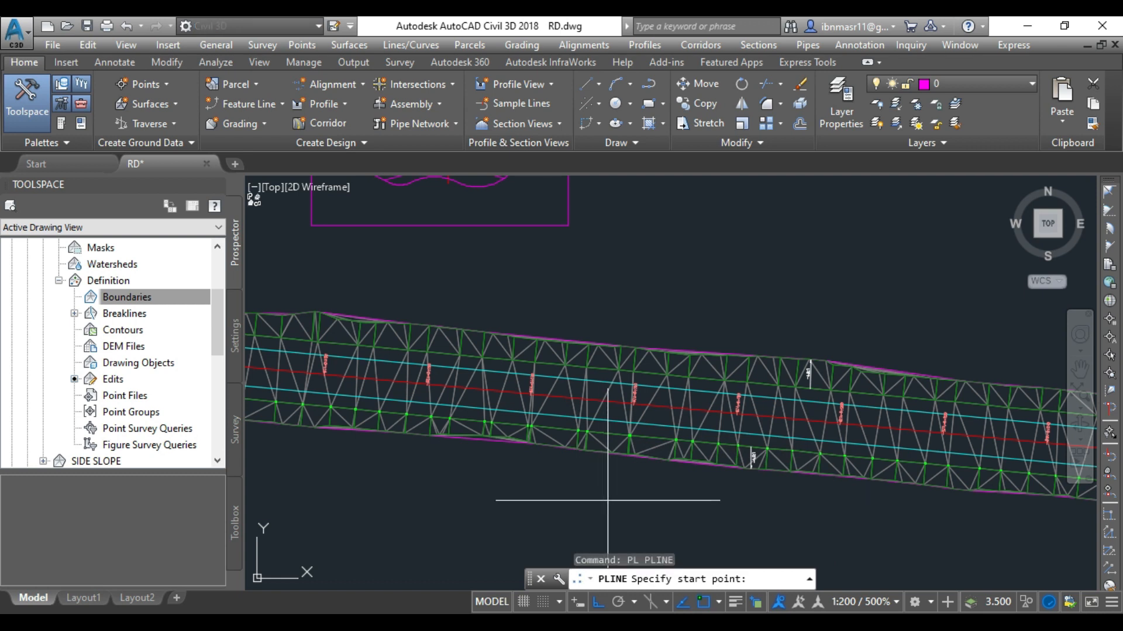
{"action": "left_click", "coordinate": [608, 499]}
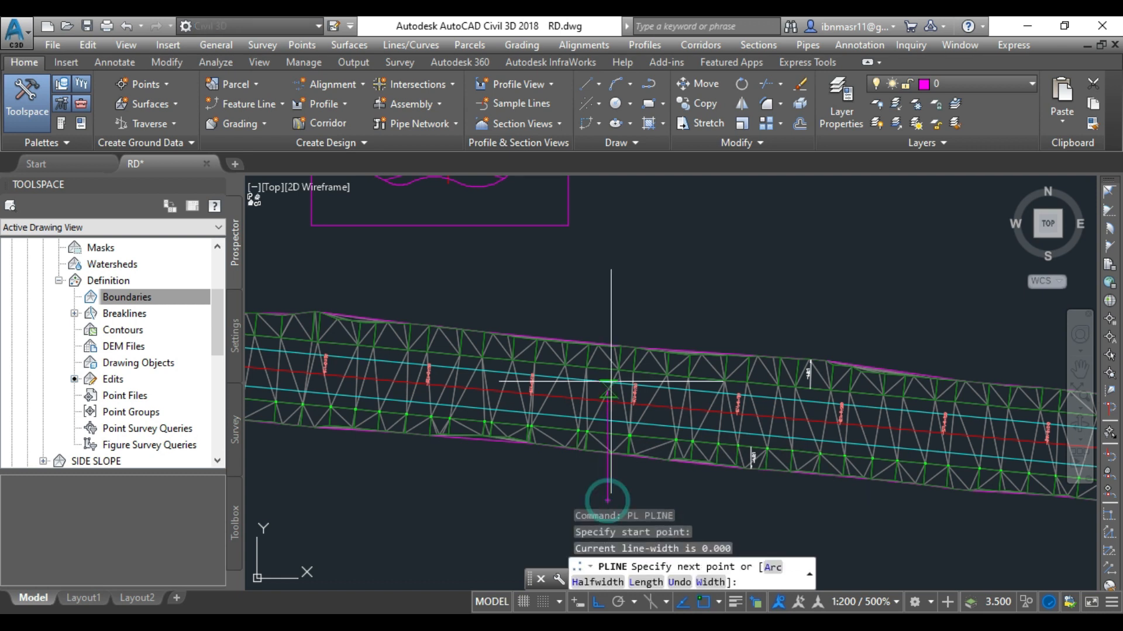
{"action": "left_click", "coordinate": [618, 320]}
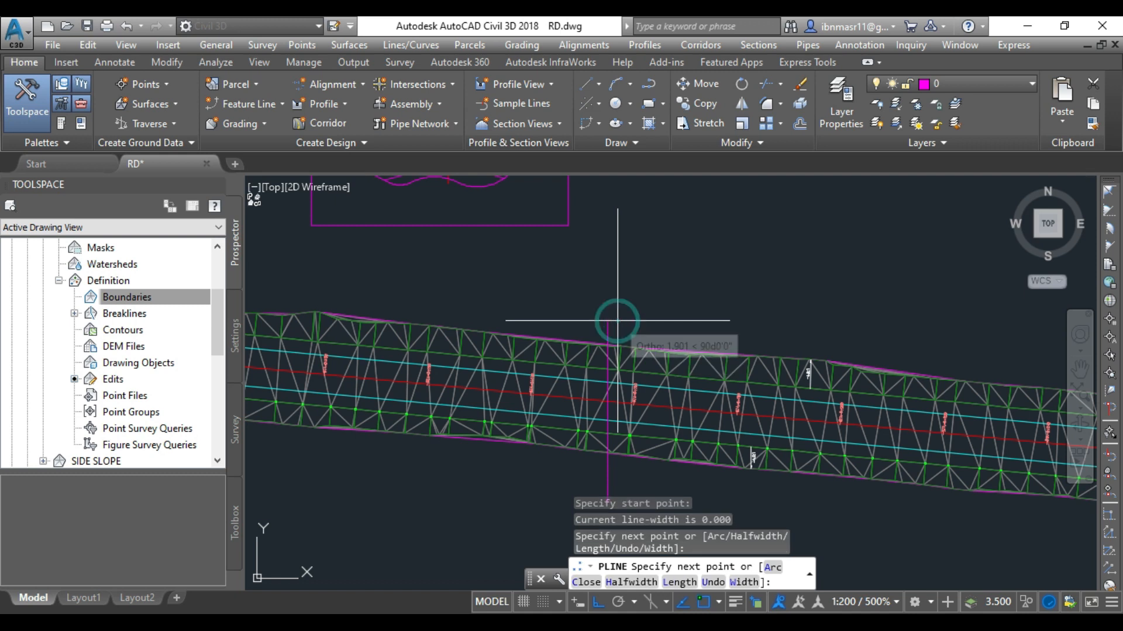
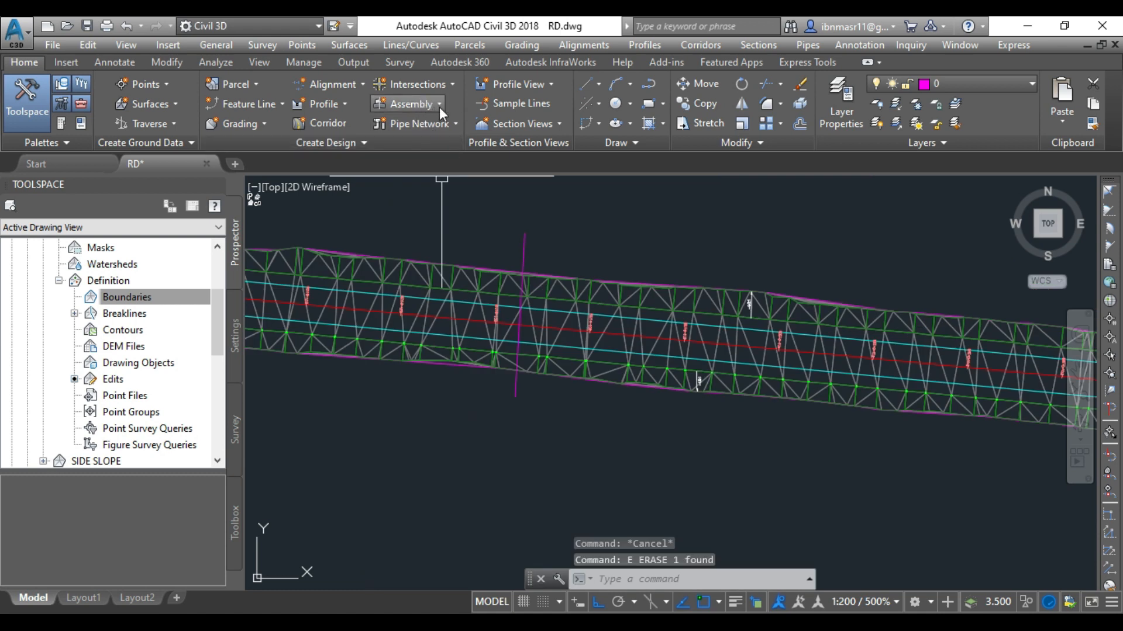
Step: Start sample lines on alignment 12 with a new group named MN, keeping the Section Name label style
{"action": "left_click", "coordinate": [535, 104]}
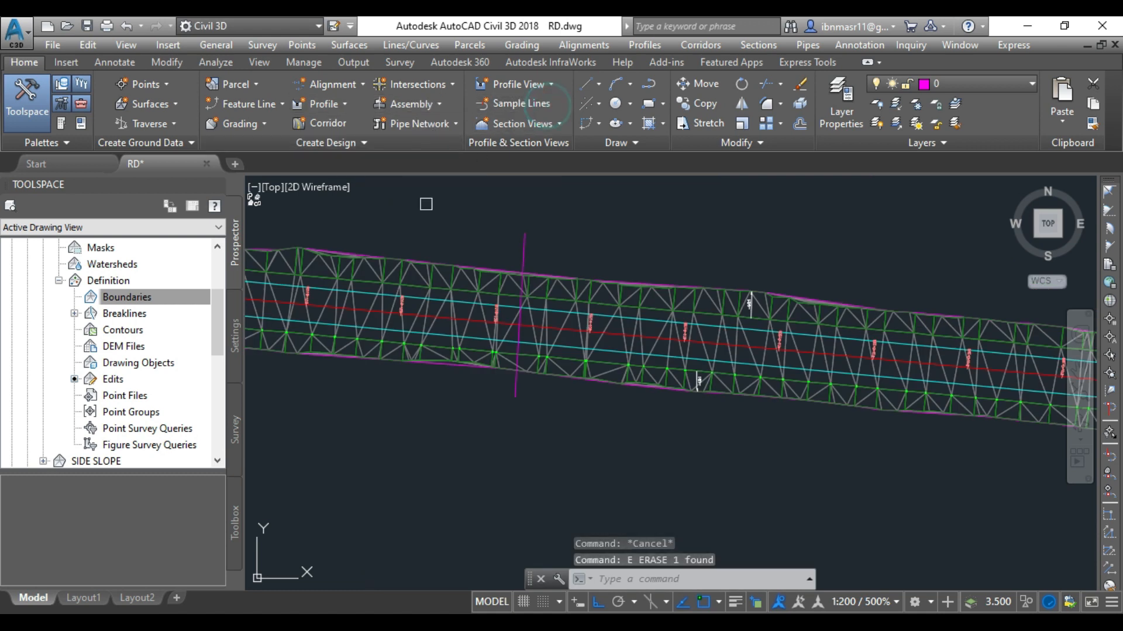
{"action": "left_click", "coordinate": [381, 307]}
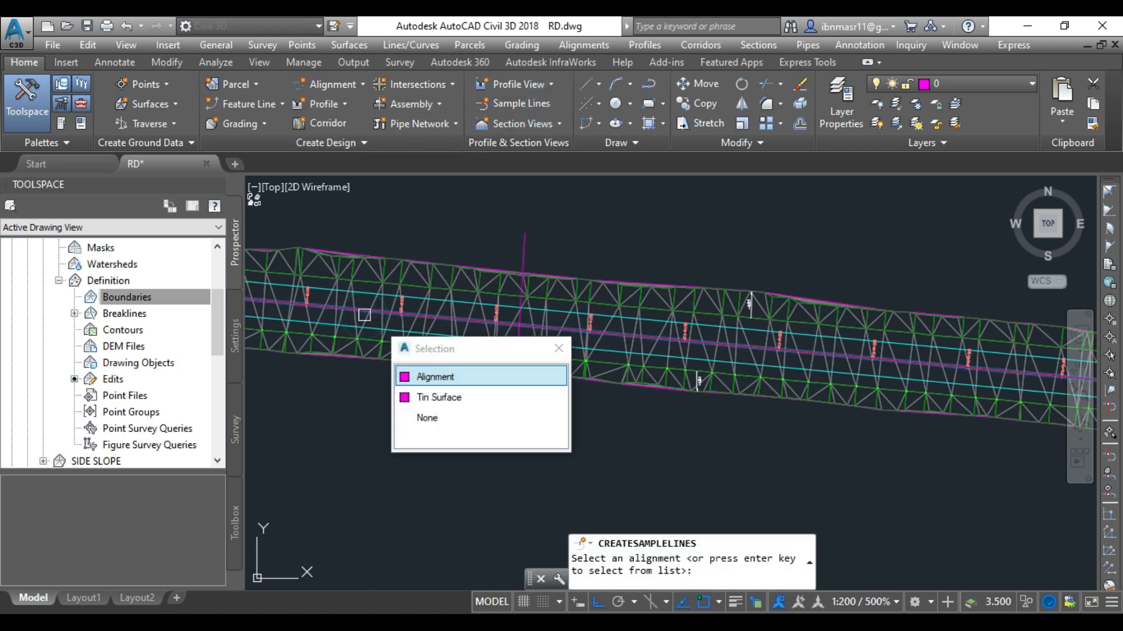
{"action": "left_click", "coordinate": [428, 378]}
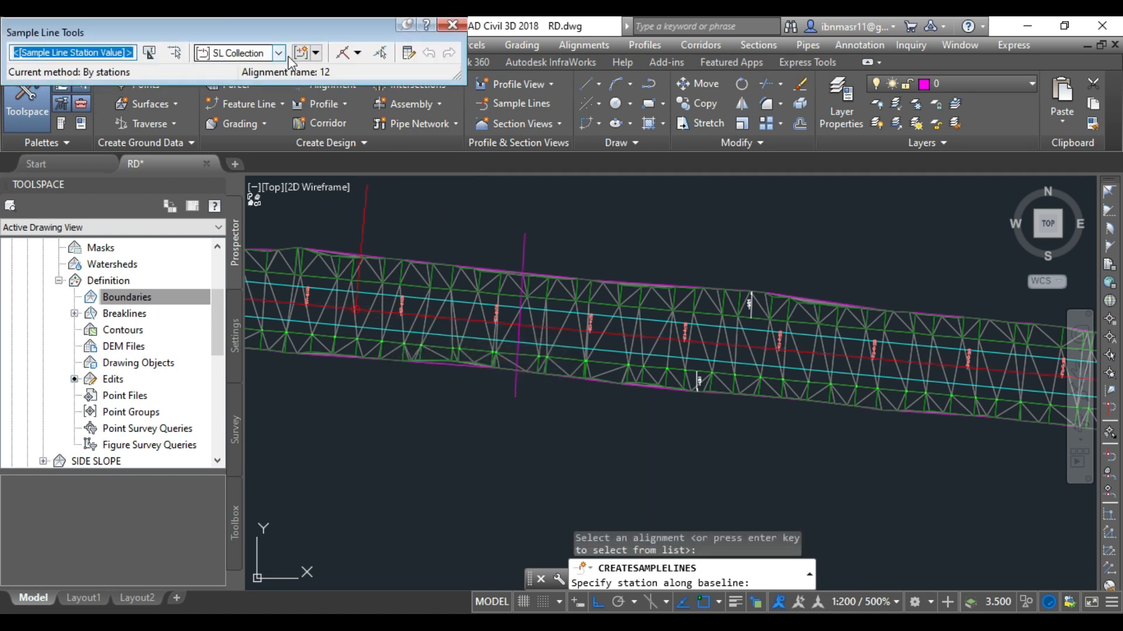
{"action": "left_click", "coordinate": [282, 55]}
{"action": "left_click", "coordinate": [284, 61]}
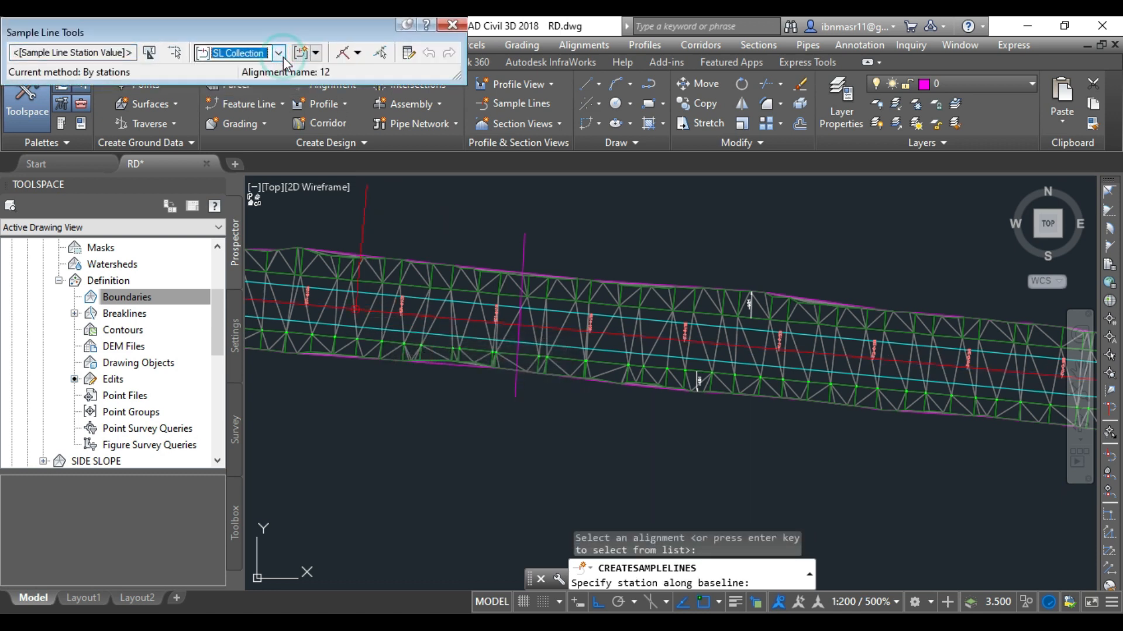
{"action": "left_click", "coordinate": [300, 53]}
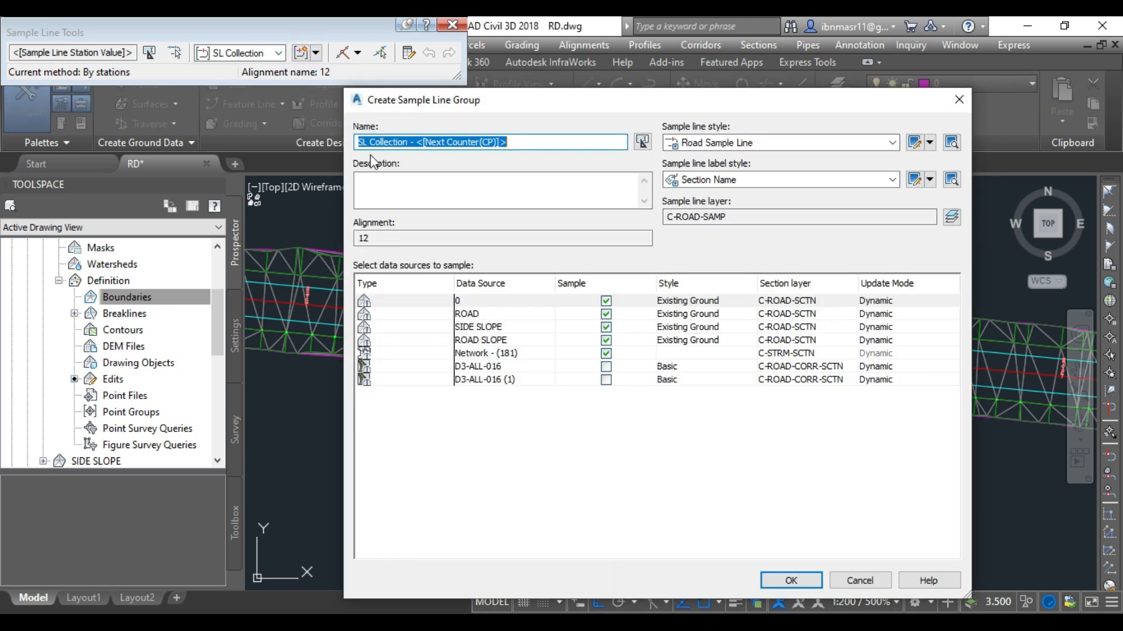
{"action": "type", "text": "MN"}
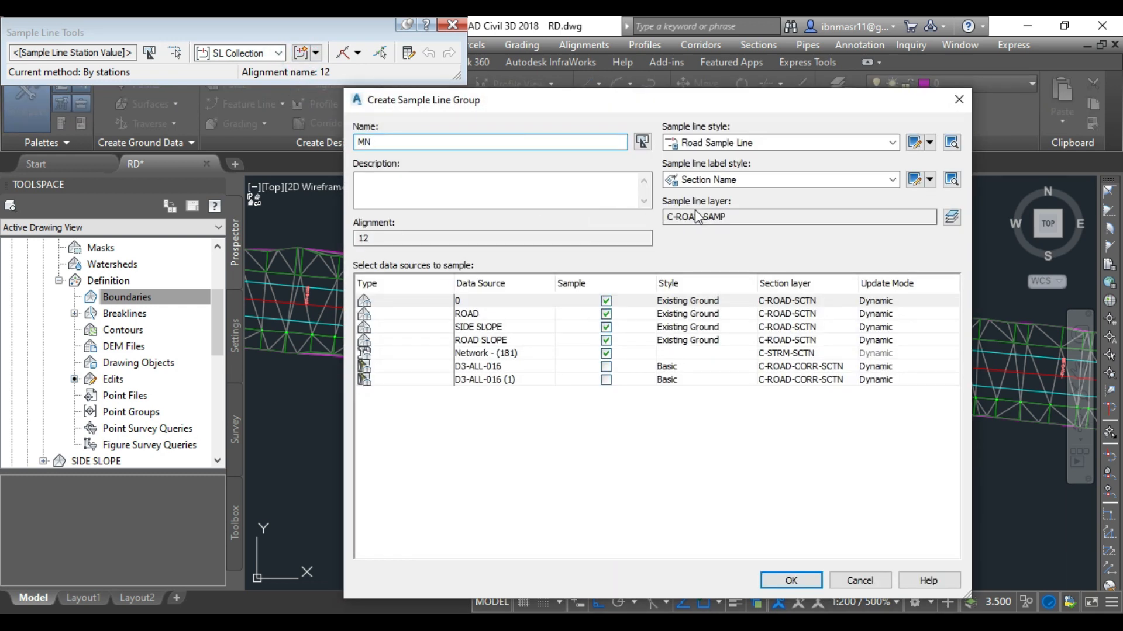
{"action": "left_click", "coordinate": [734, 181]}
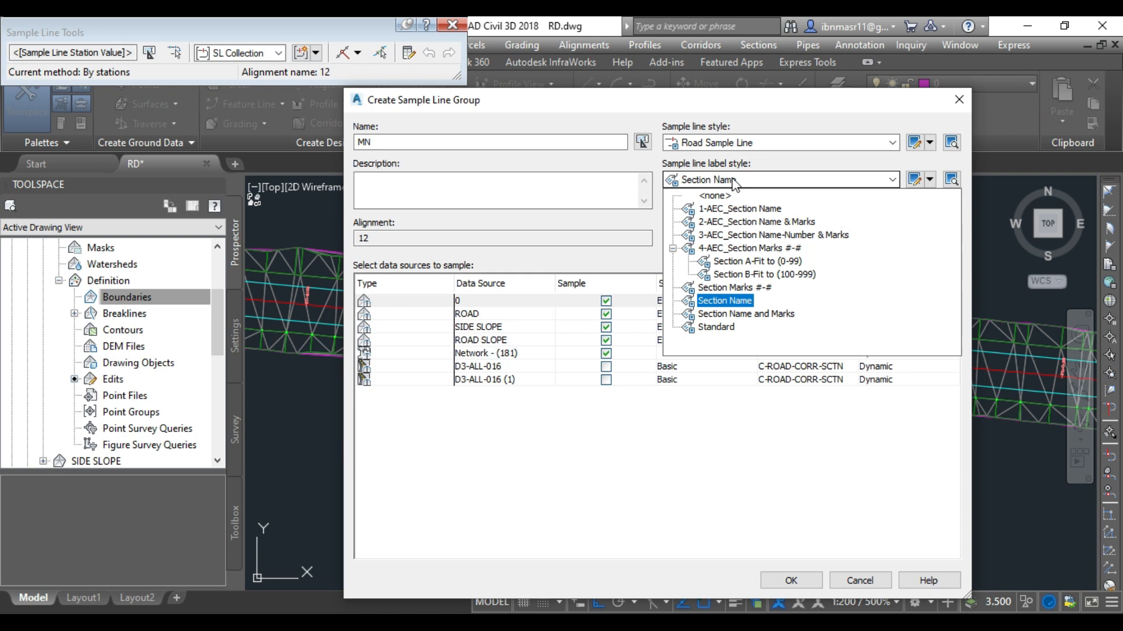
{"action": "left_click", "coordinate": [735, 182]}
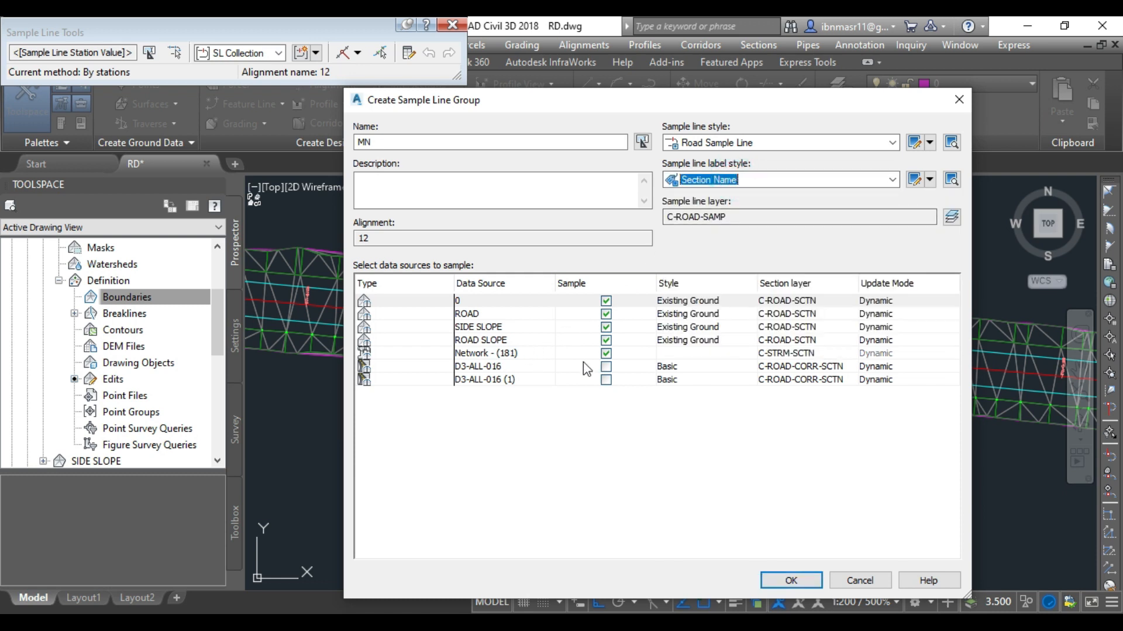
Step: Give ROAD SLOPE the Finished Ground section style, exclude SIDE SLOPE and ROAD from sampling, and create the sample line group
{"action": "left_click", "coordinate": [699, 341]}
{"action": "left_click", "coordinate": [207, 63]}
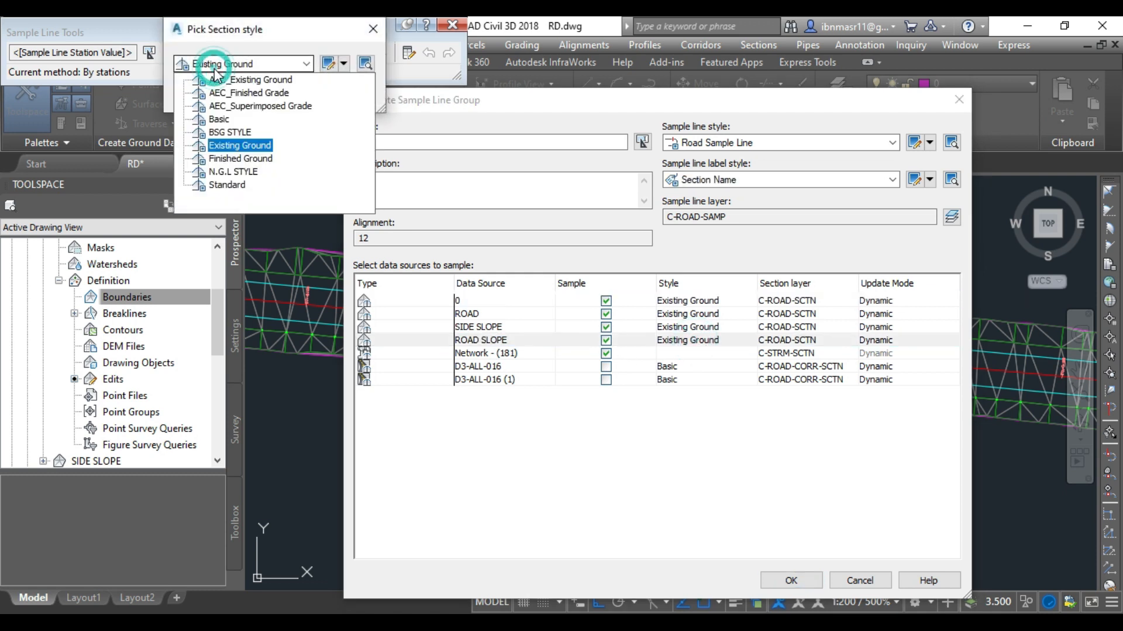
{"action": "left_click", "coordinate": [240, 158]}
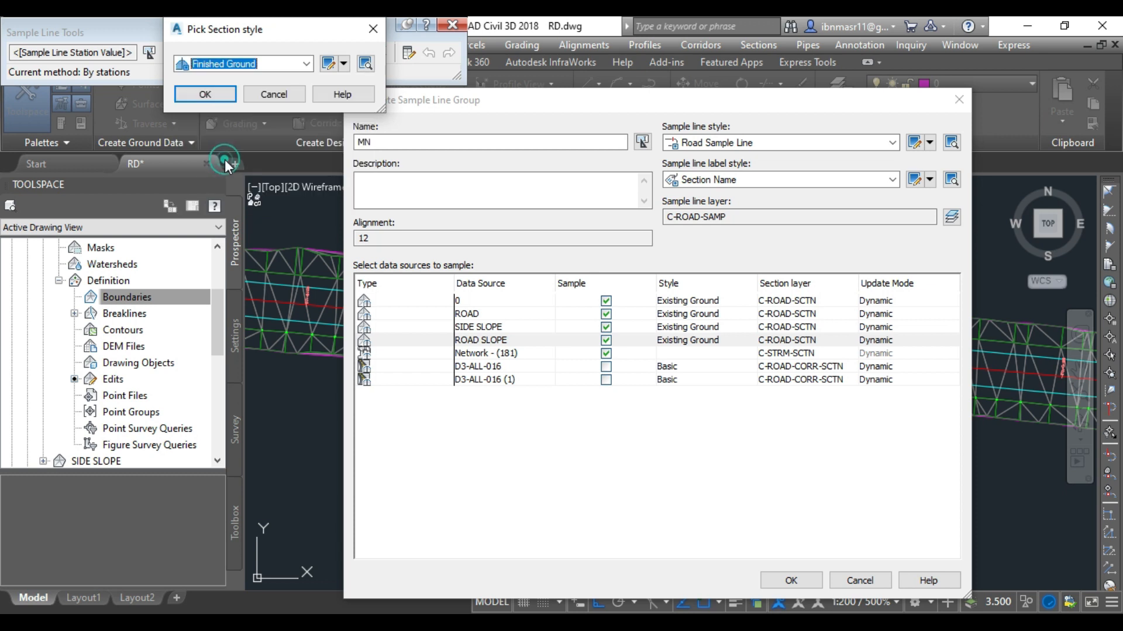
{"action": "left_click", "coordinate": [211, 92]}
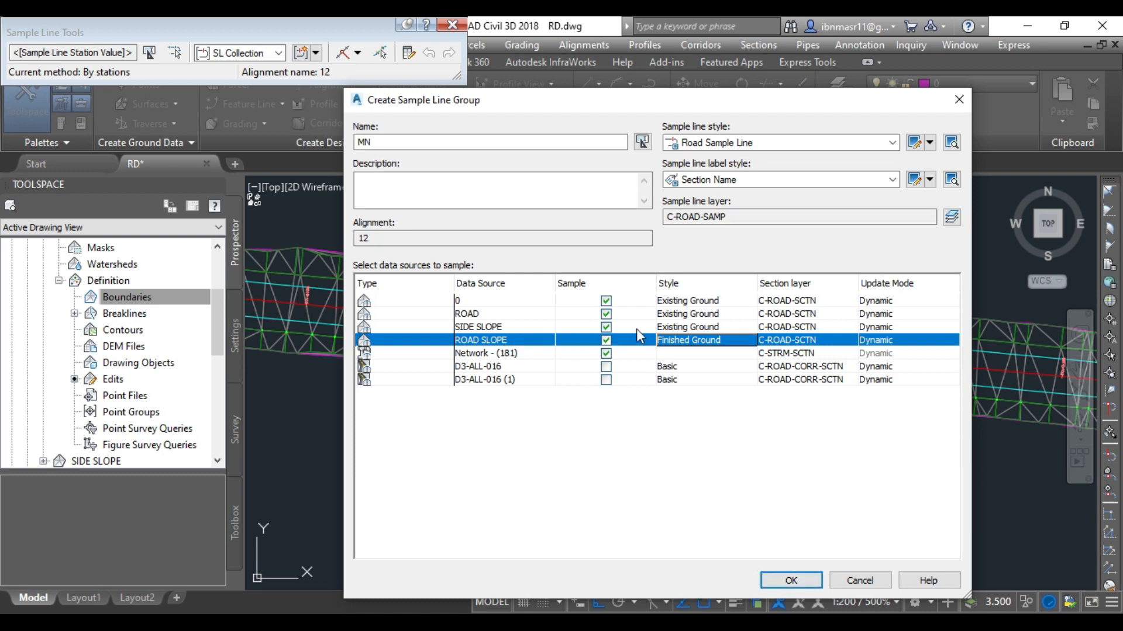
{"action": "left_click", "coordinate": [606, 327]}
{"action": "left_click", "coordinate": [606, 314]}
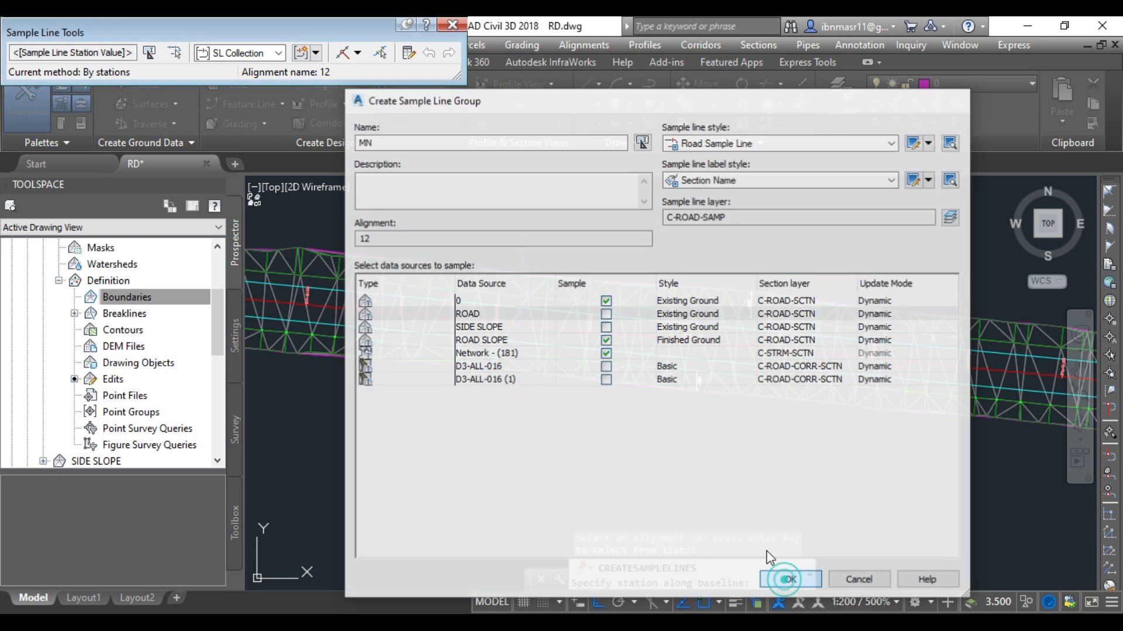
{"action": "left_click", "coordinate": [788, 582]}
{"action": "left_click", "coordinate": [357, 53]}
{"action": "left_click", "coordinate": [409, 73]}
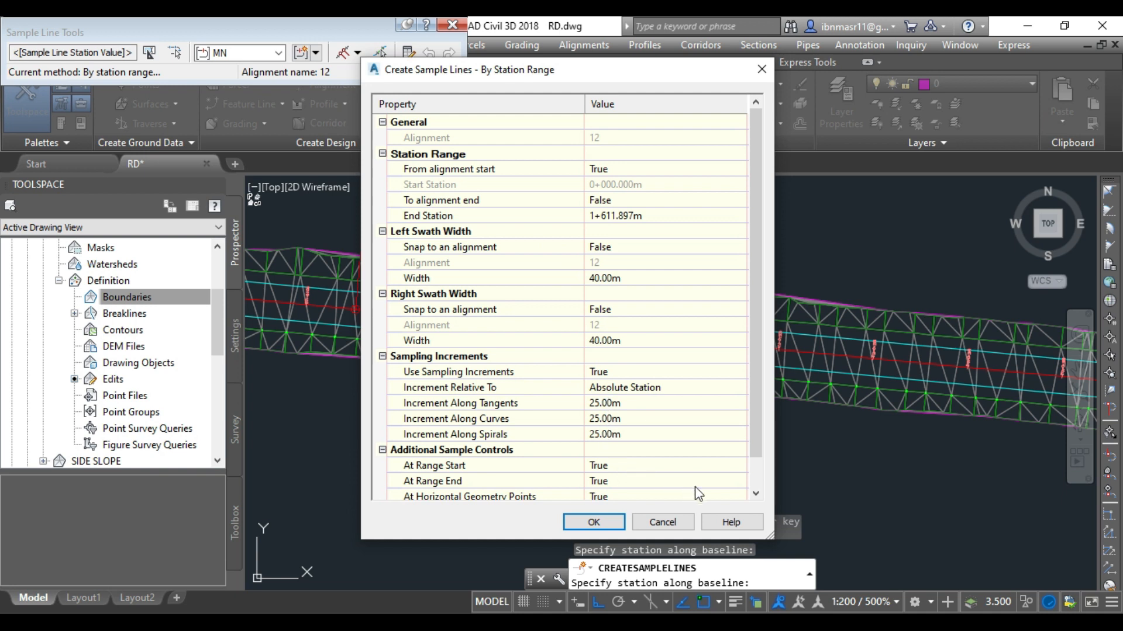
{"action": "left_click", "coordinate": [663, 522]}
Step: Create a sample line in group MN from the existing polyline drawn across the road
{"action": "left_click", "coordinate": [359, 53]}
{"action": "left_click", "coordinate": [388, 140]}
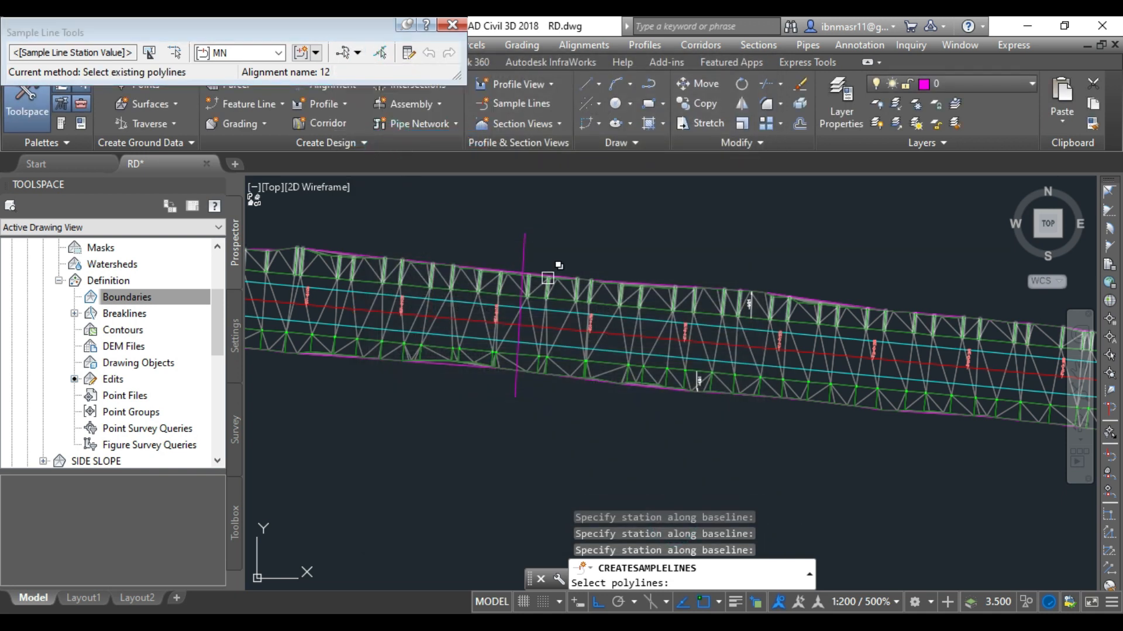
{"action": "left_click", "coordinate": [522, 249]}
{"action": "key", "text": "Return"}
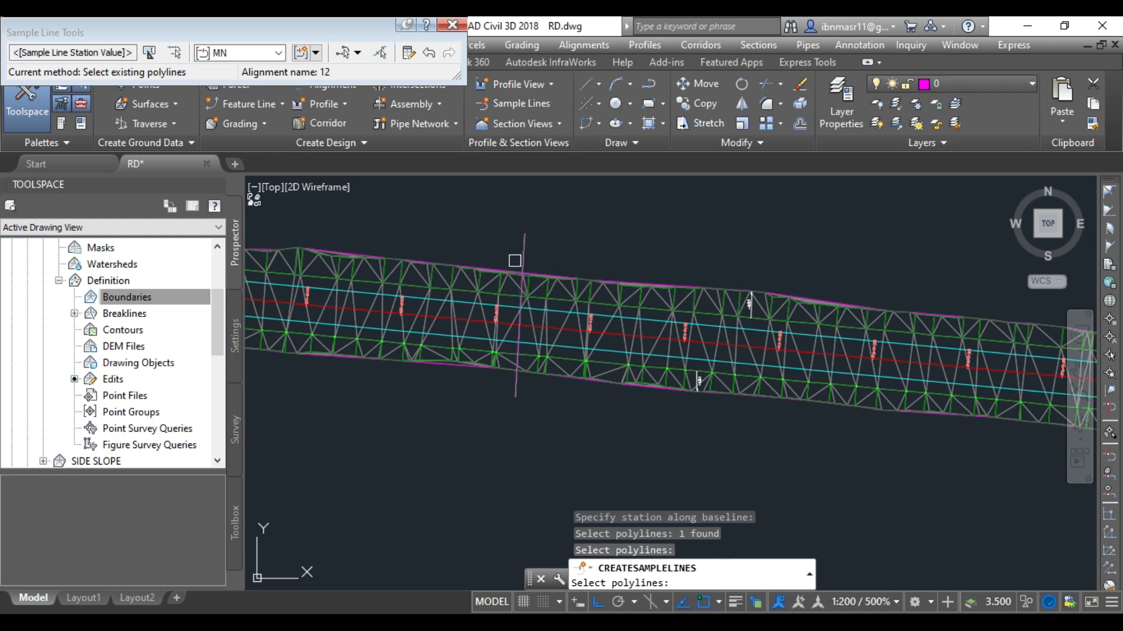
{"action": "key", "text": "Return"}
{"action": "left_click", "coordinate": [519, 256]}
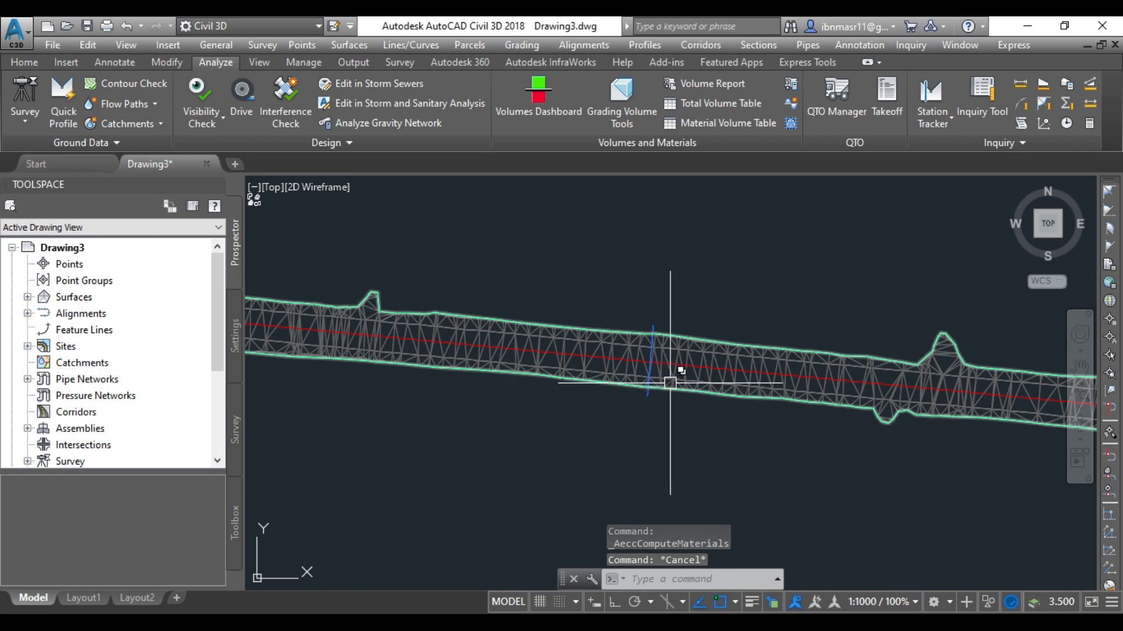
Step: Start a section view for sample line 0+186.37 in Drawing3, accepting the general, offset, elevation and section display defaults
{"action": "scroll", "coordinate": [671, 380], "scroll_direction": "up", "scroll_amount": 4}
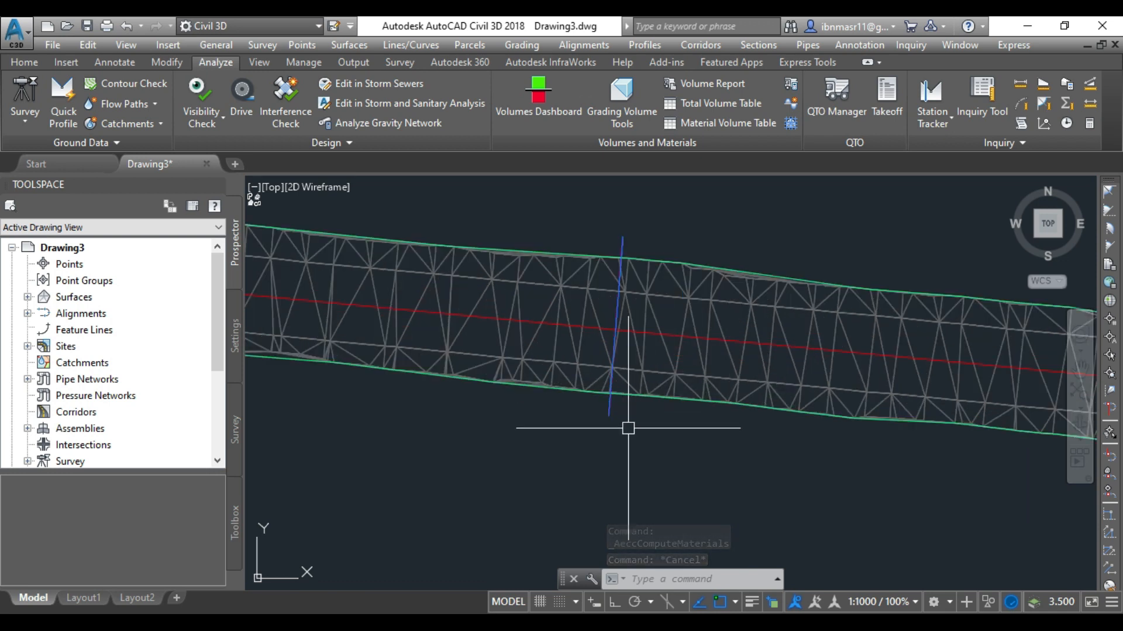
{"action": "left_click", "coordinate": [608, 416]}
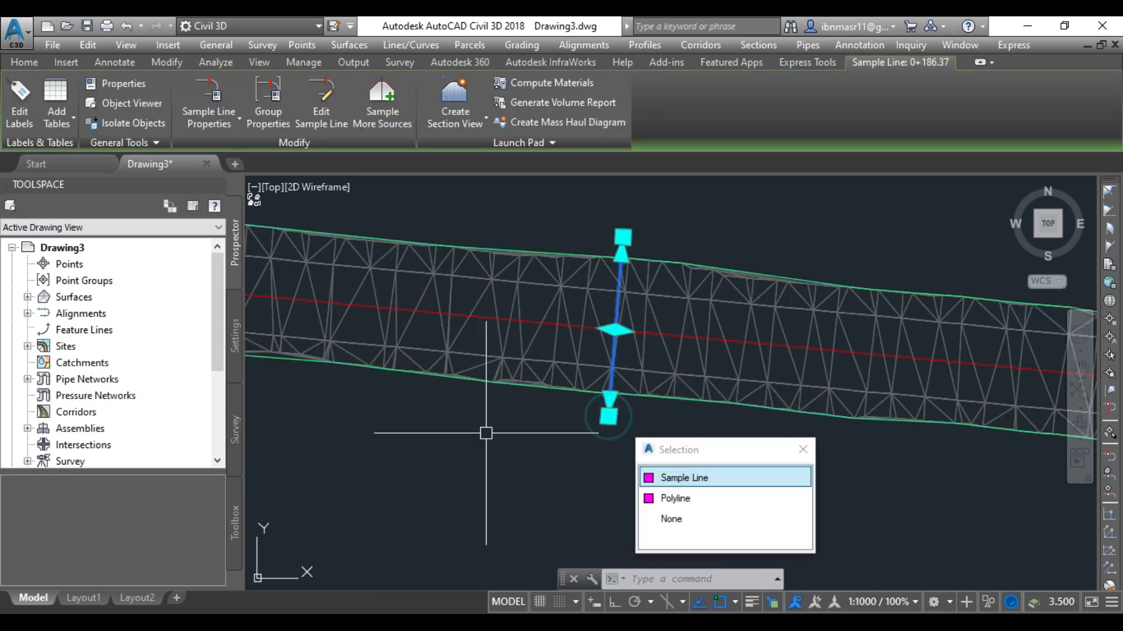
{"action": "left_click", "coordinate": [450, 120]}
{"action": "left_click", "coordinate": [497, 155]}
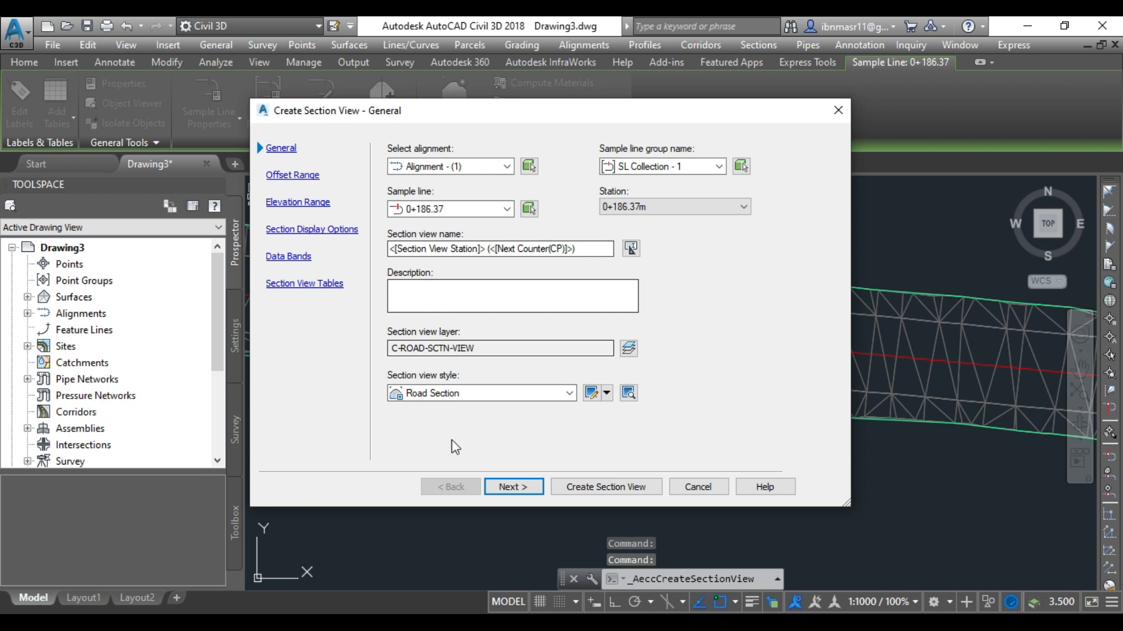
{"action": "left_click", "coordinate": [510, 486]}
{"action": "left_click", "coordinate": [515, 490]}
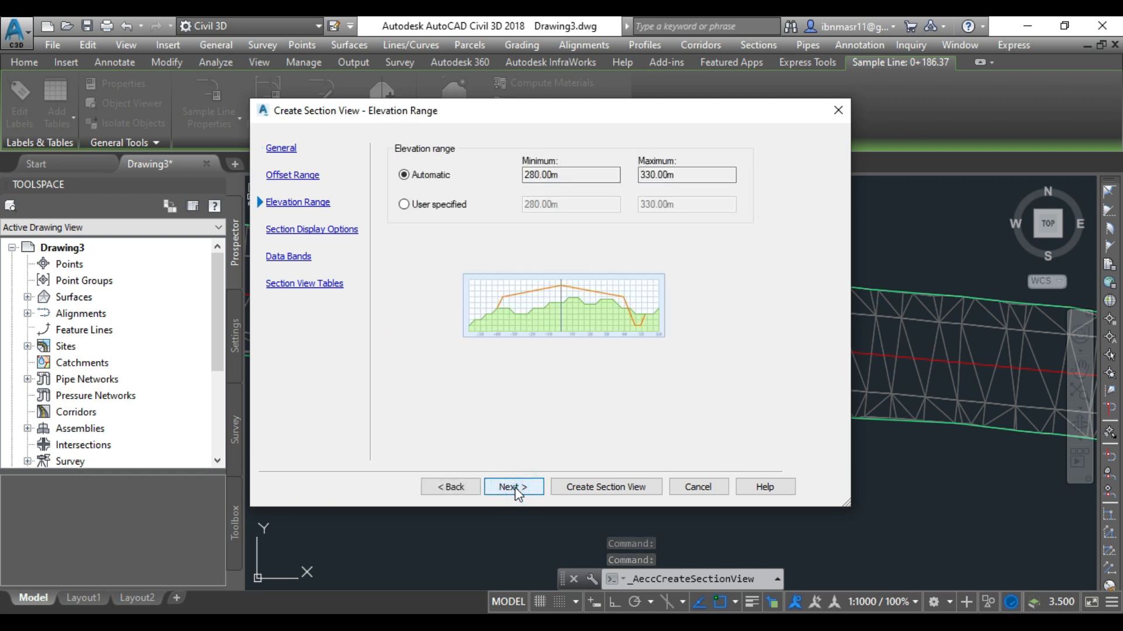
{"action": "left_click", "coordinate": [514, 489]}
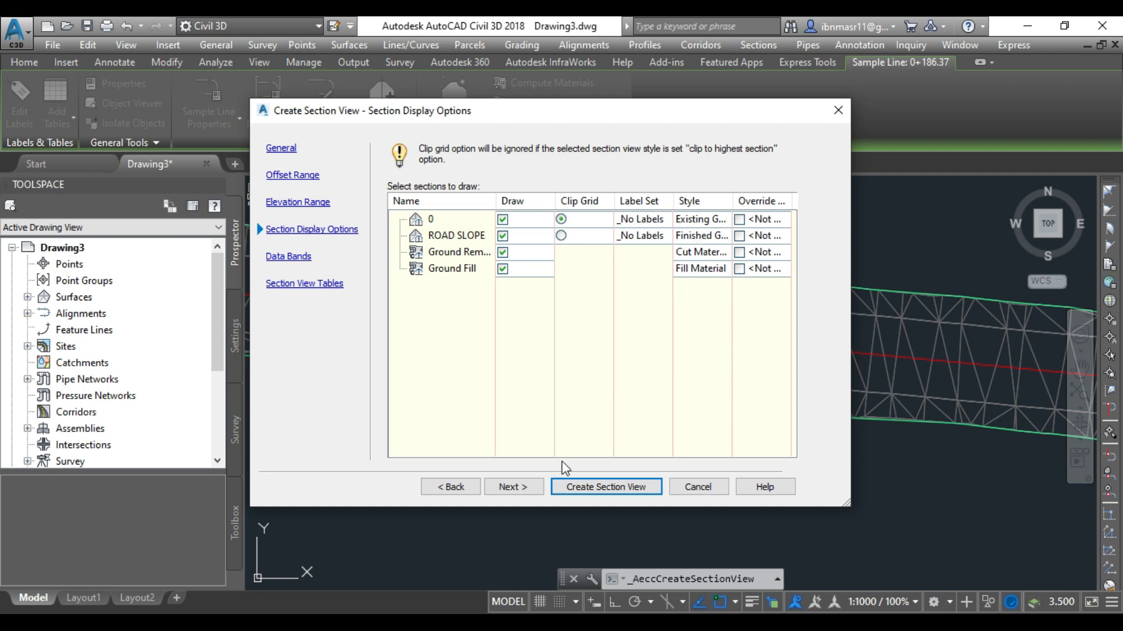
{"action": "left_click", "coordinate": [512, 487]}
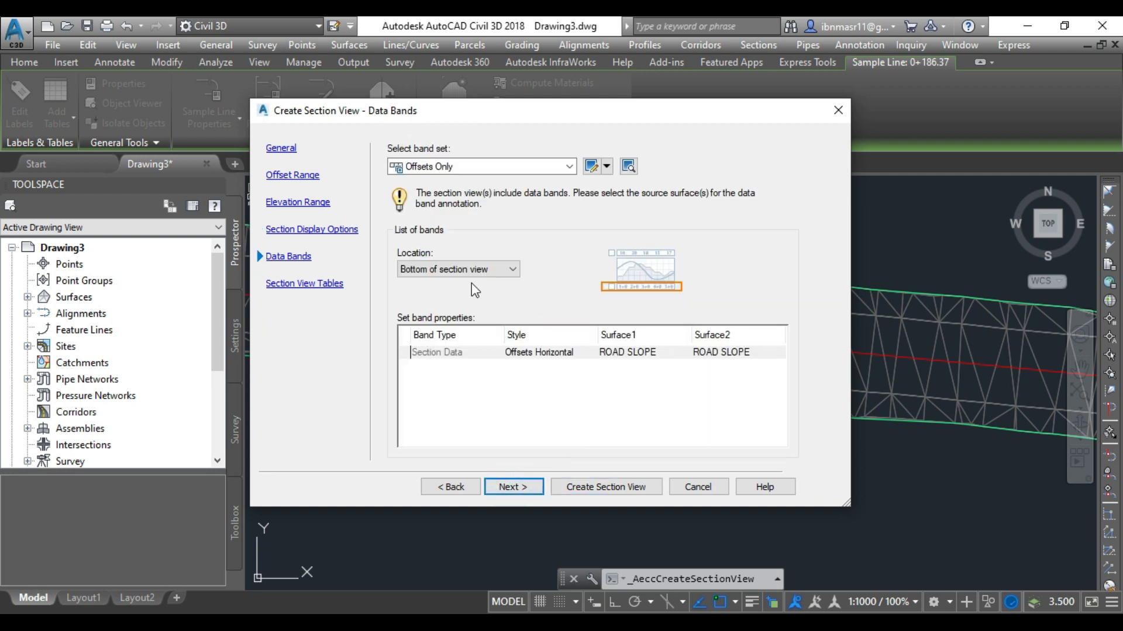
Step: Check the band location and band set choices, keep Offsets Only at the bottom, and continue to the section view tables
{"action": "left_click", "coordinate": [458, 270]}
{"action": "left_click", "coordinate": [458, 272]}
{"action": "left_click", "coordinate": [449, 169]}
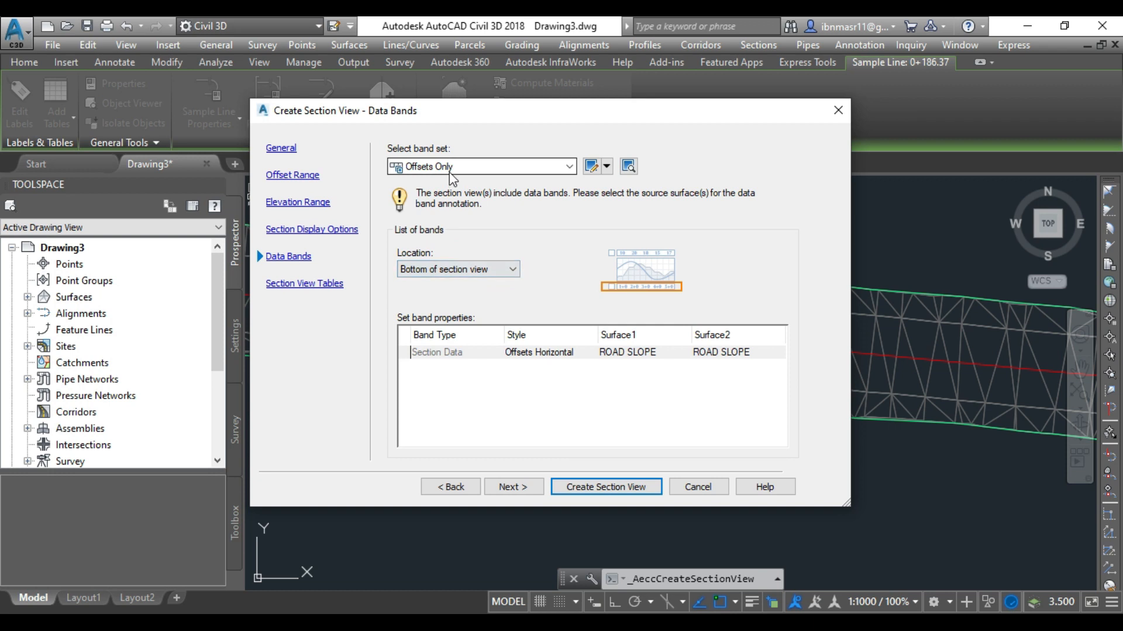
{"action": "left_click", "coordinate": [449, 170]}
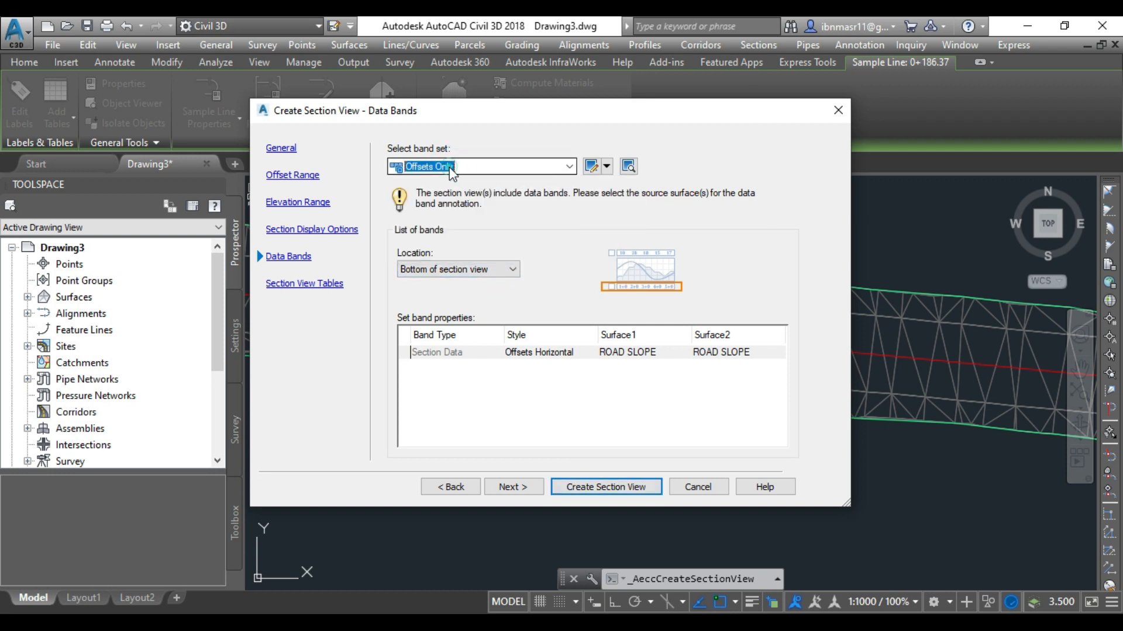
{"action": "left_click", "coordinate": [457, 168]}
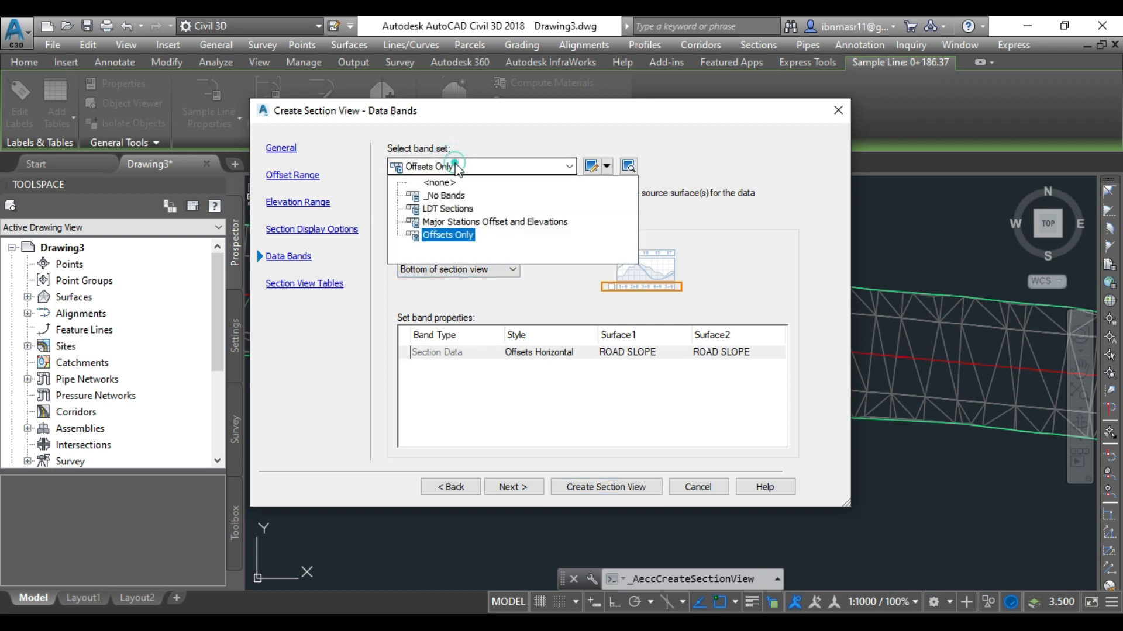
{"action": "left_click", "coordinate": [457, 168]}
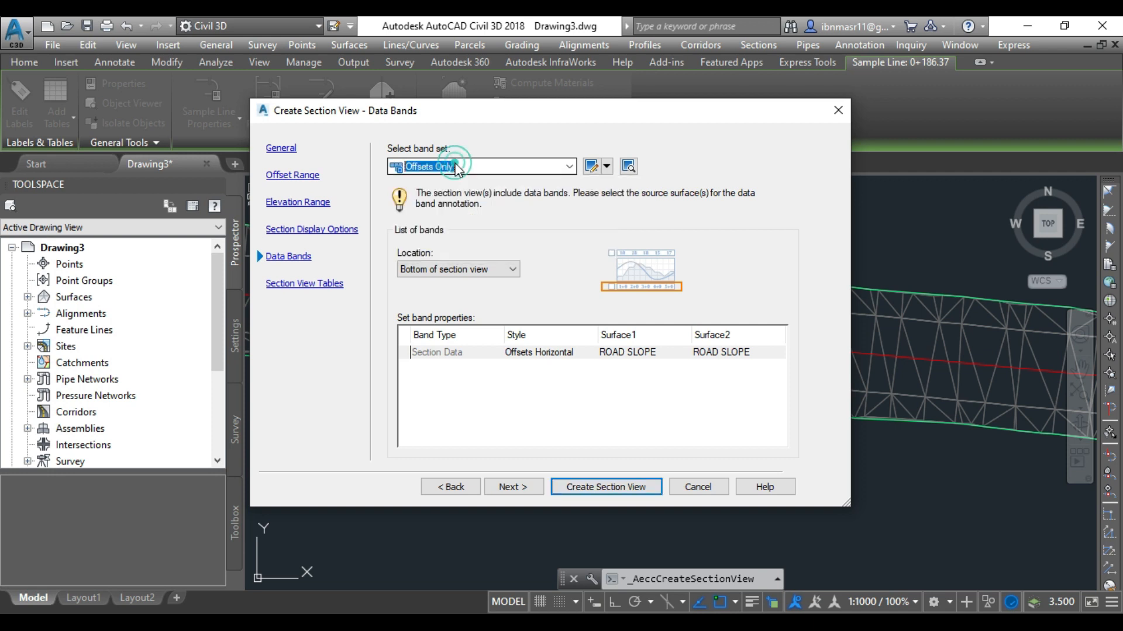
{"action": "left_click", "coordinate": [514, 487]}
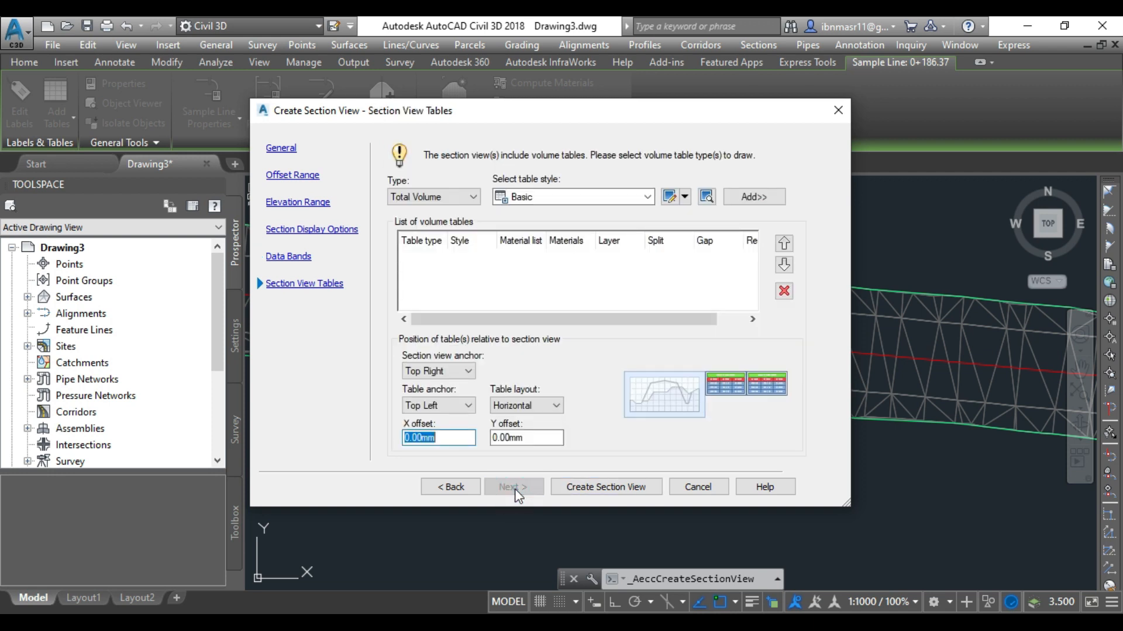
Step: Keep the Basic table style, create the section view for sample line 0+186.37, and place it just below the road
{"action": "left_click", "coordinate": [561, 199]}
{"action": "left_click", "coordinate": [560, 214]}
{"action": "left_click", "coordinate": [591, 488]}
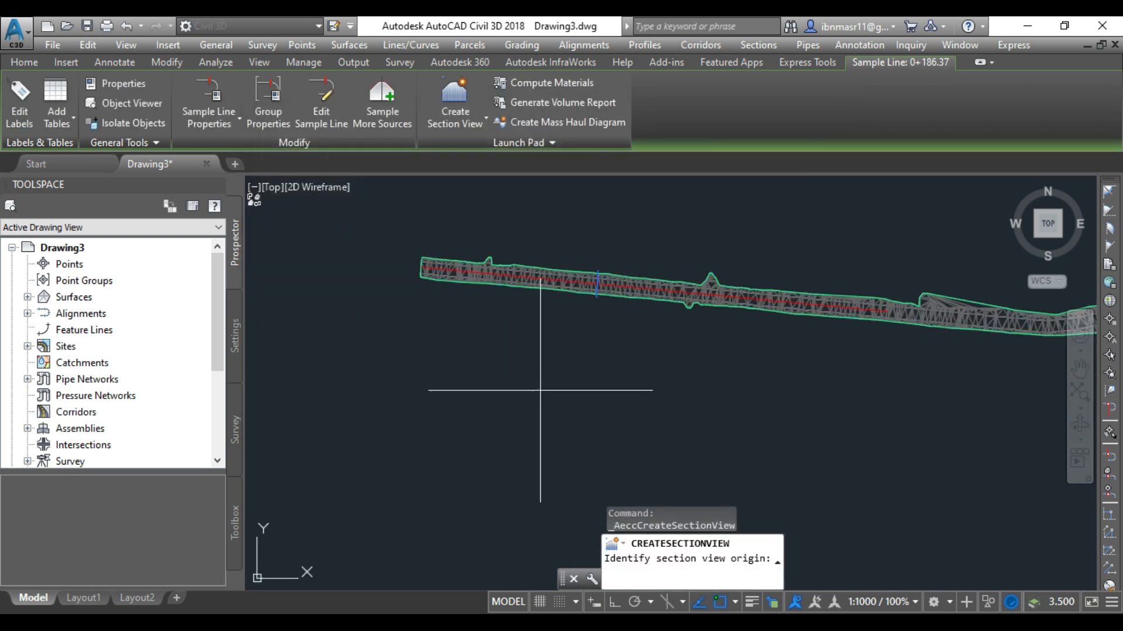
{"action": "left_click", "coordinate": [561, 365]}
{"action": "scroll", "coordinate": [562, 366], "scroll_direction": "up", "scroll_amount": 3}
{"action": "scroll", "coordinate": [556, 458], "scroll_direction": "down", "scroll_amount": 2}
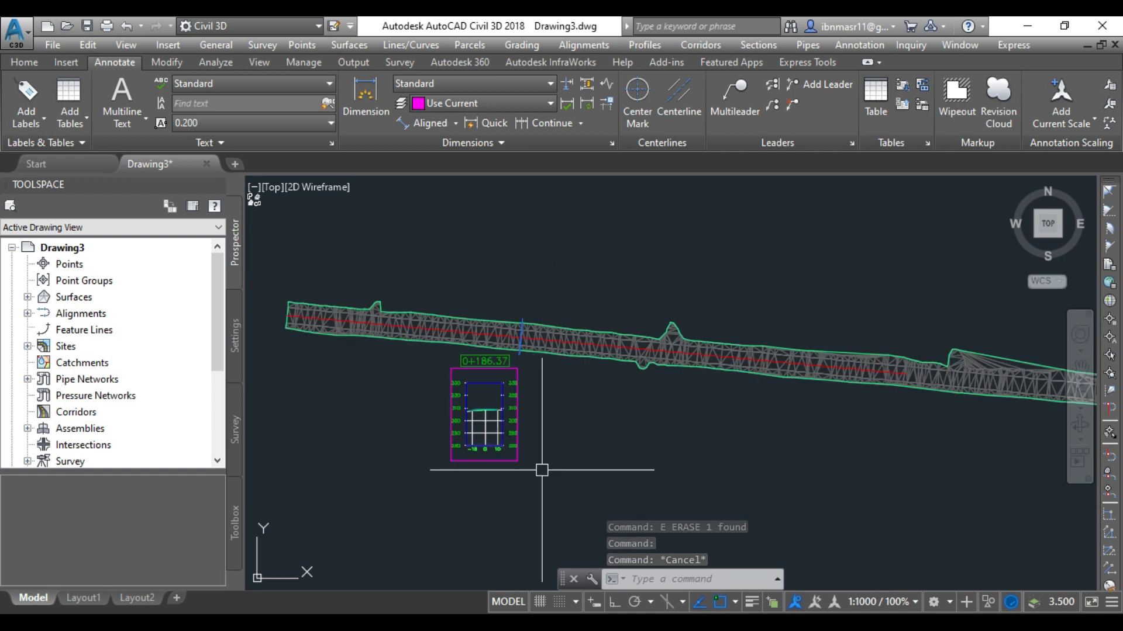
Step: Examine the road and existing ground lines across the full width of the new section view
{"action": "scroll", "coordinate": [481, 481], "scroll_direction": "up", "scroll_amount": 2}
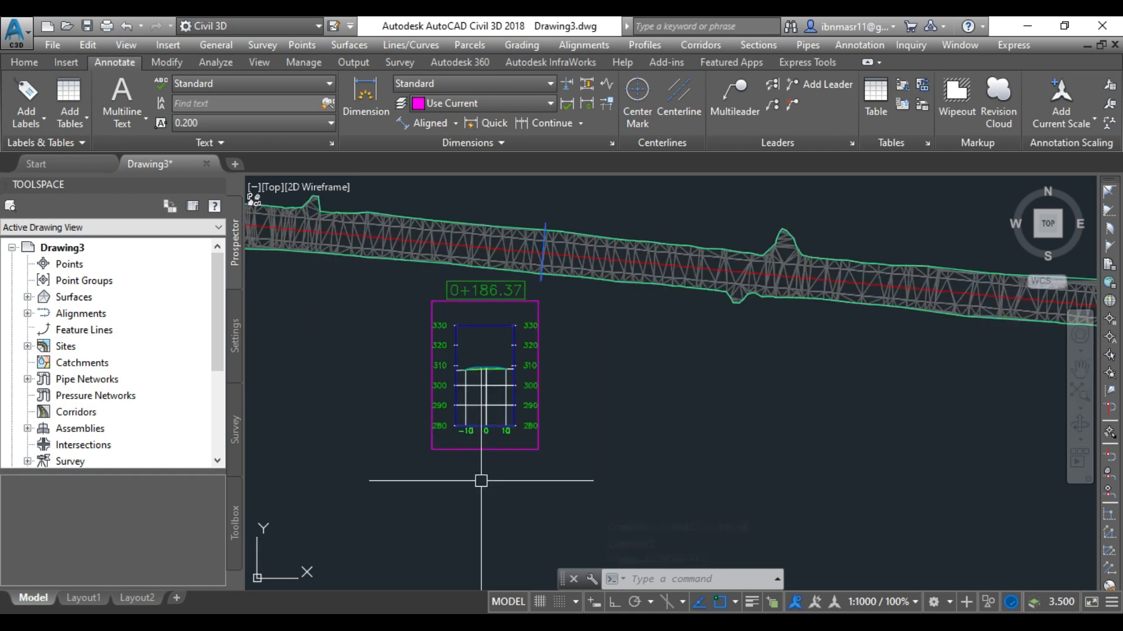
{"action": "scroll", "coordinate": [428, 391], "scroll_direction": "up", "scroll_amount": 4}
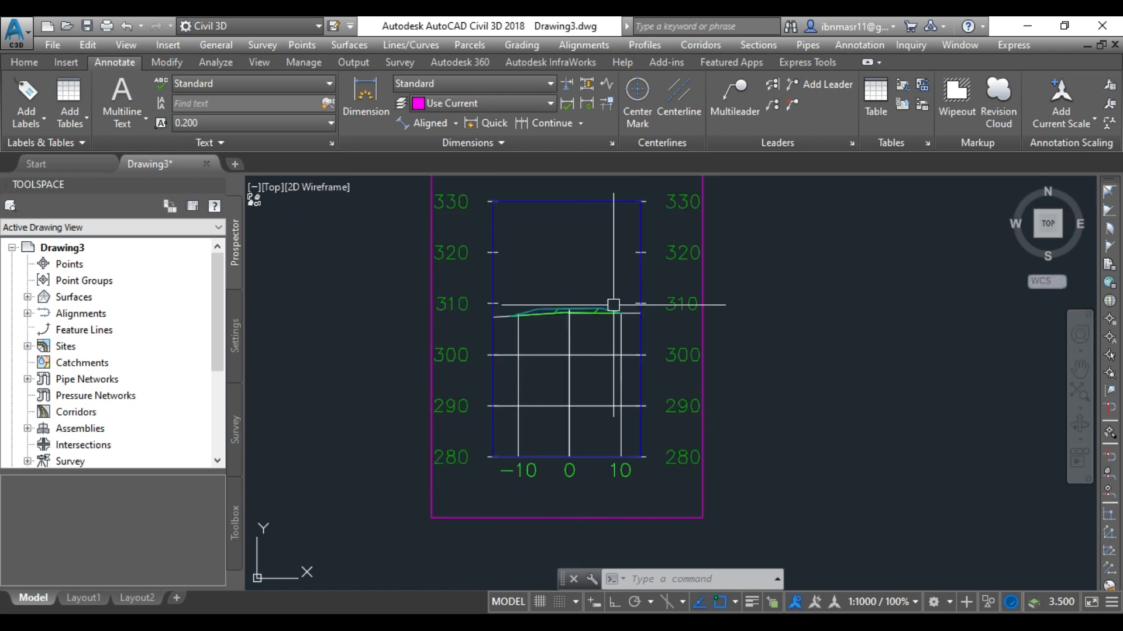
{"action": "scroll", "coordinate": [705, 296], "scroll_direction": "up", "scroll_amount": 4}
{"action": "scroll", "coordinate": [730, 374], "scroll_direction": "down", "scroll_amount": 3}
{"action": "scroll", "coordinate": [532, 356], "scroll_direction": "up", "scroll_amount": 6}
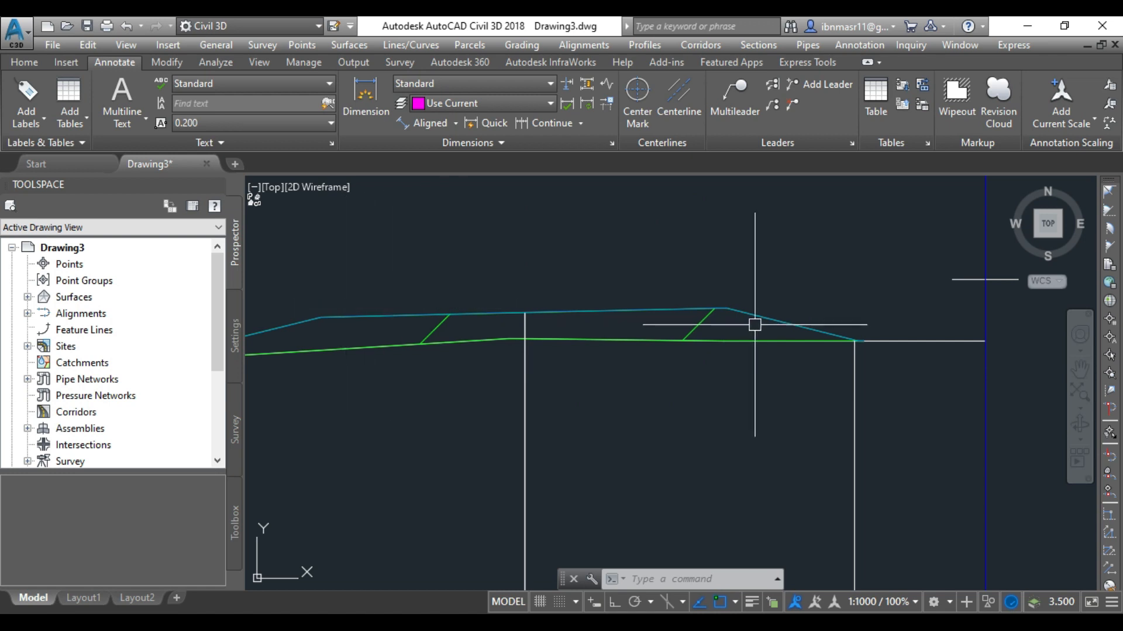
{"action": "scroll", "coordinate": [902, 341], "scroll_direction": "down", "scroll_amount": 2}
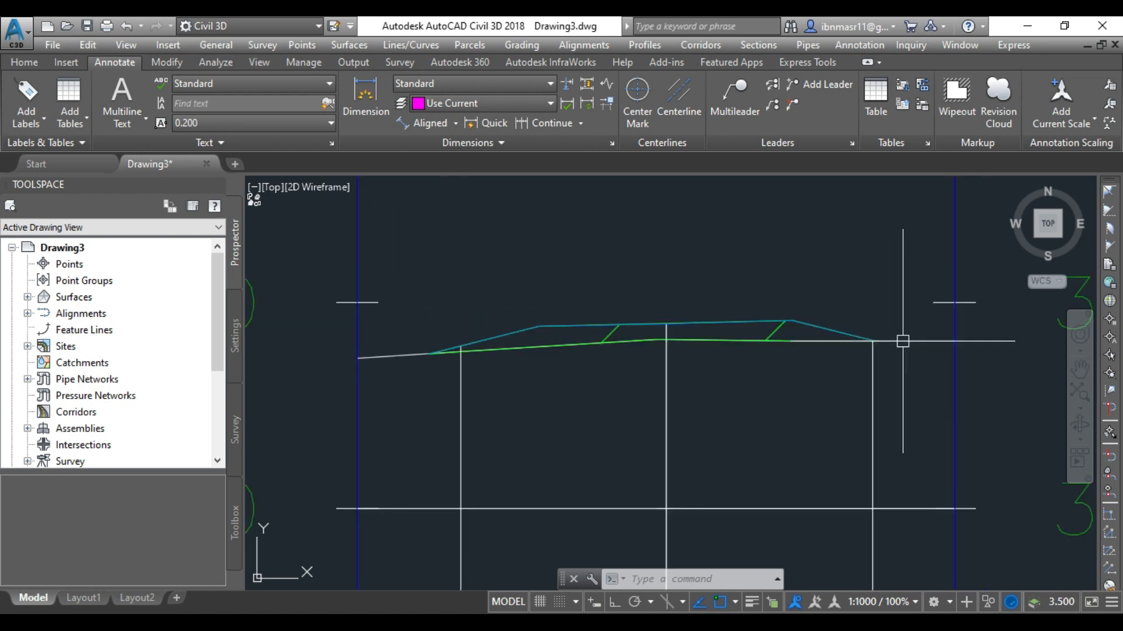
{"action": "scroll", "coordinate": [426, 350], "scroll_direction": "up", "scroll_amount": 2}
{"action": "scroll", "coordinate": [389, 363], "scroll_direction": "up", "scroll_amount": 2}
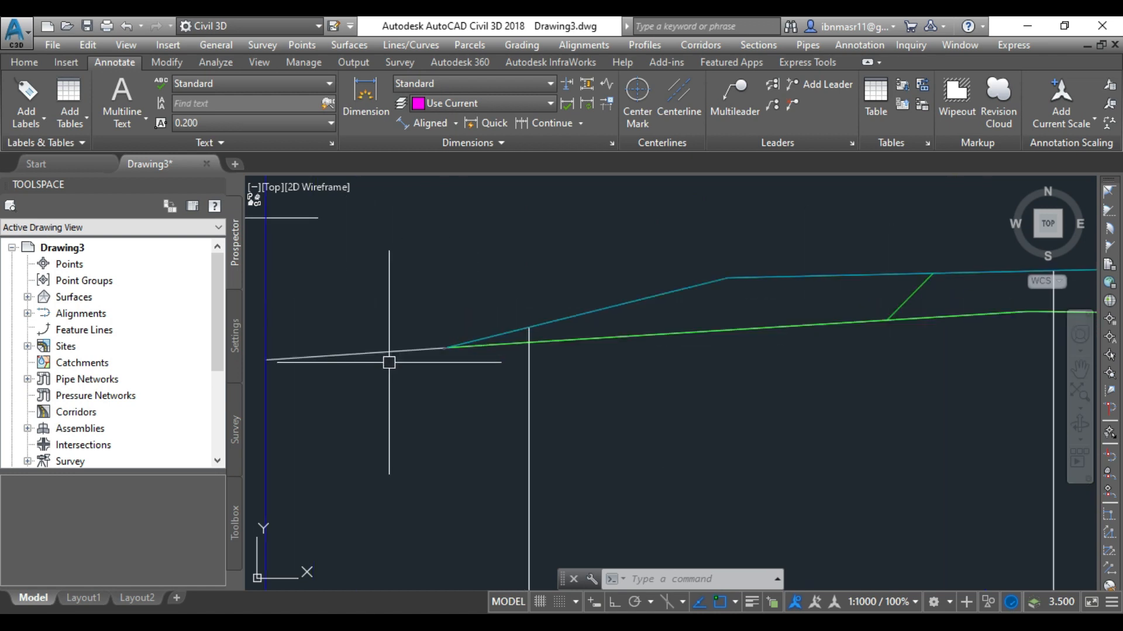
Step: Inspect the existing ground section's details and highlight the existing ground and road section lines in turn
{"action": "mouse_move", "coordinate": [378, 356]}
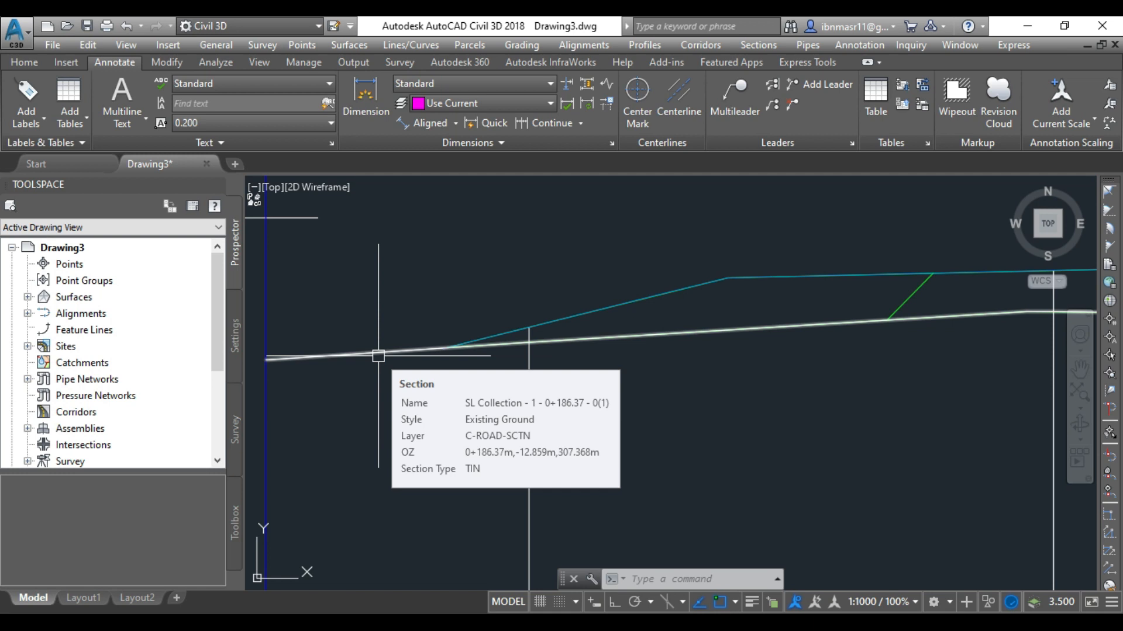
{"action": "left_click", "coordinate": [379, 356]}
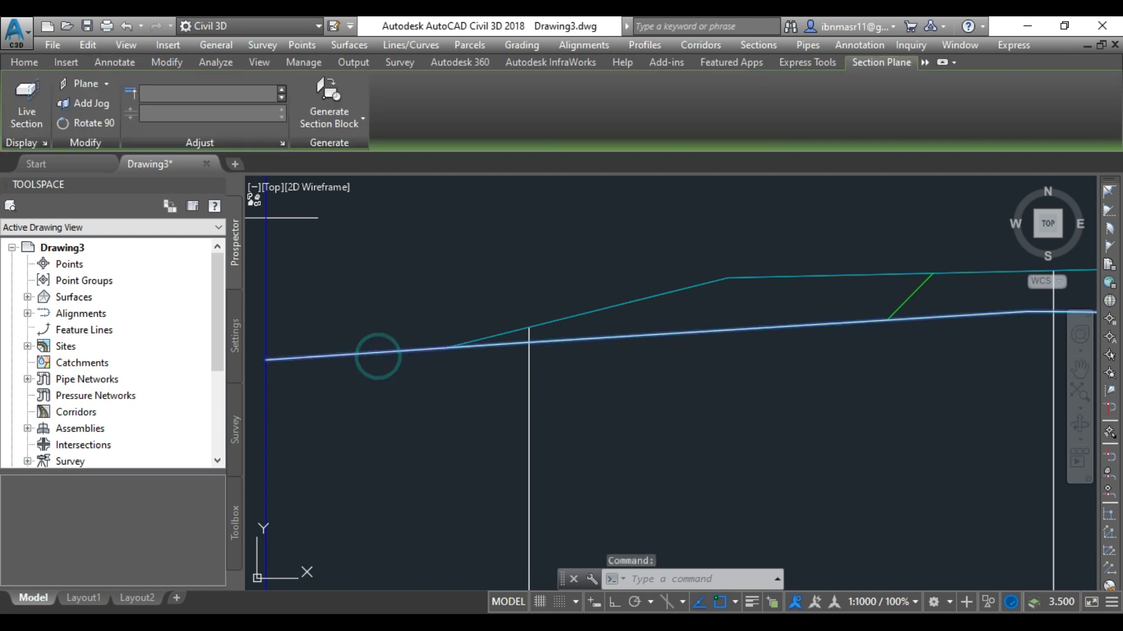
{"action": "scroll", "coordinate": [351, 404], "scroll_direction": "down", "scroll_amount": 2}
{"action": "key", "text": "Escape"}
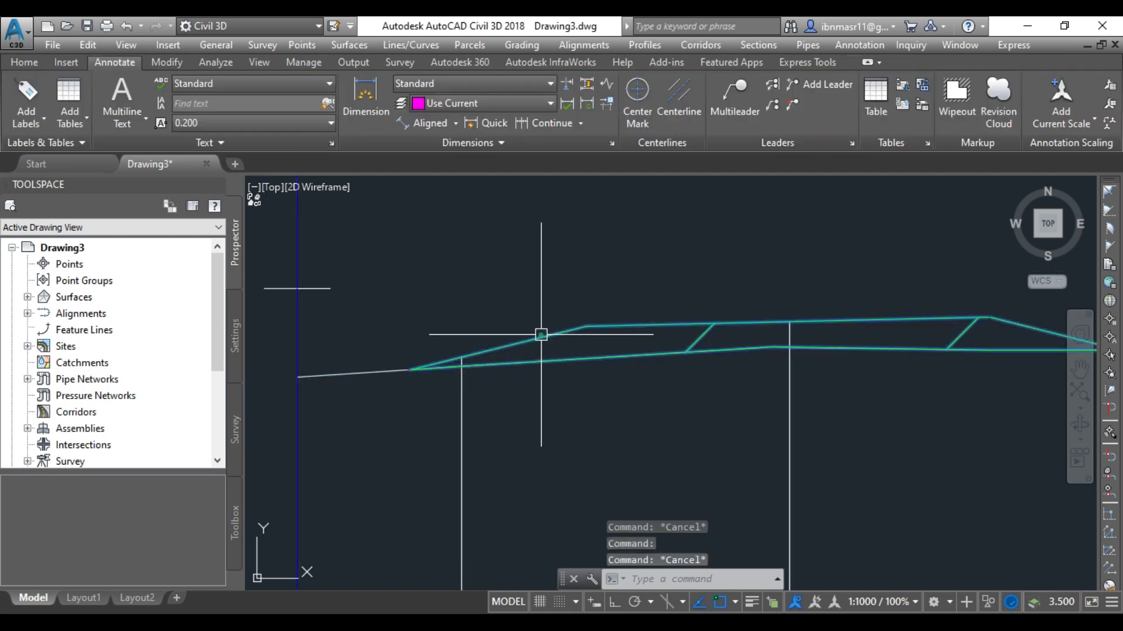
{"action": "left_click", "coordinate": [529, 340]}
{"action": "scroll", "coordinate": [476, 377], "scroll_direction": "down", "scroll_amount": 3}
{"action": "key", "text": "Escape"}
Step: Add an aligned dimension above the road section, measuring the road surface between its two top edges
{"action": "scroll", "coordinate": [622, 355], "scroll_direction": "up", "scroll_amount": 2}
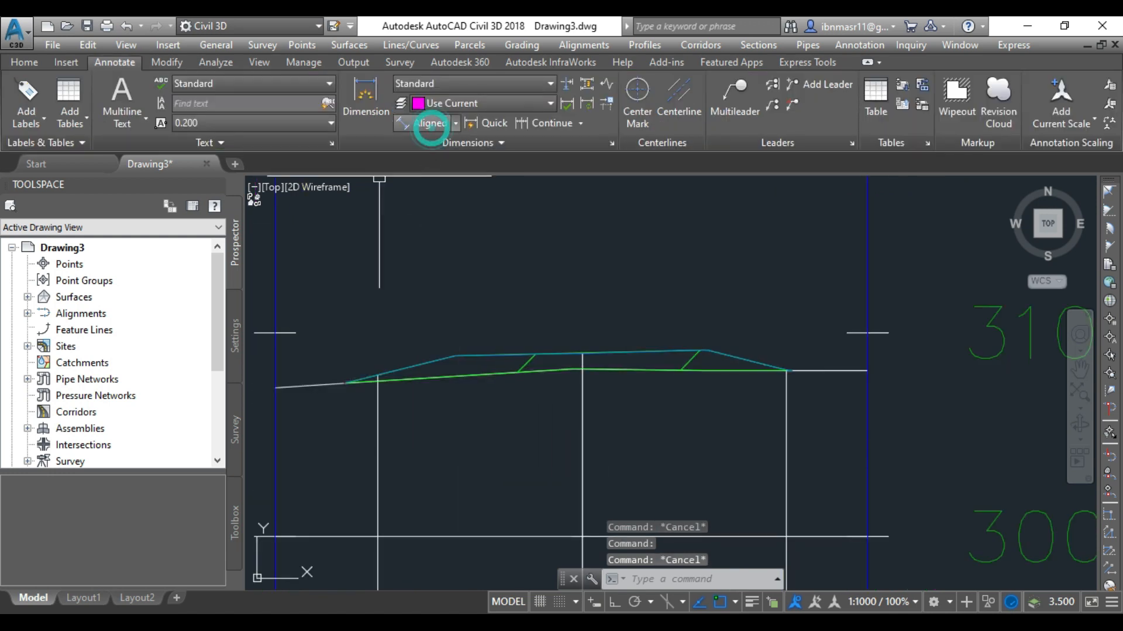
{"action": "left_click", "coordinate": [431, 129]}
{"action": "left_click", "coordinate": [454, 356]}
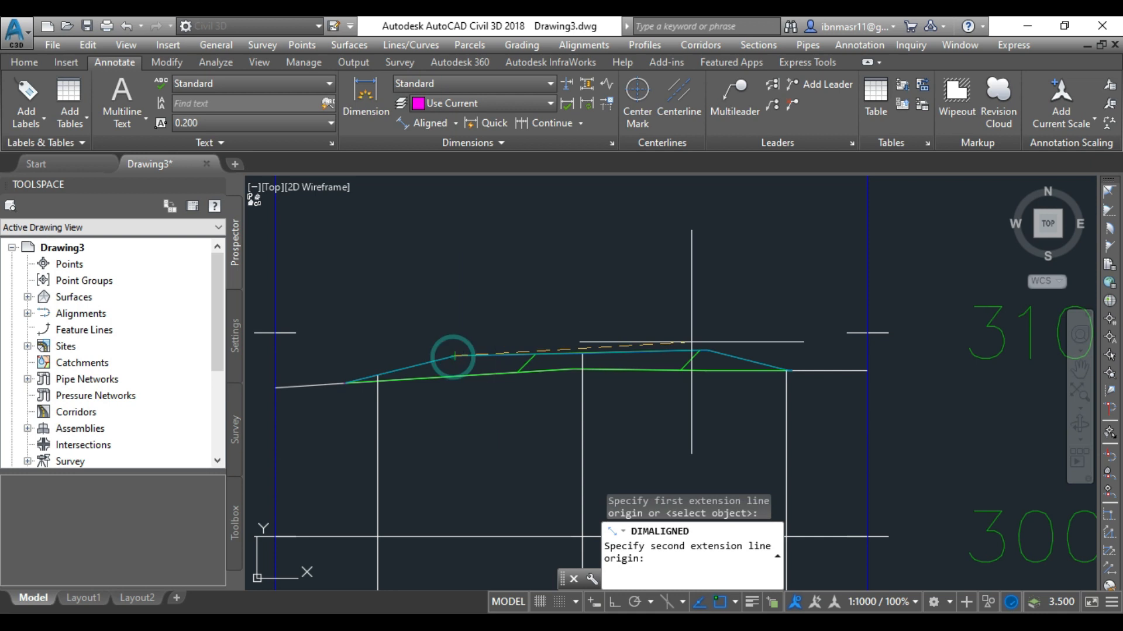
{"action": "scroll", "coordinate": [713, 351], "scroll_direction": "up", "scroll_amount": 4}
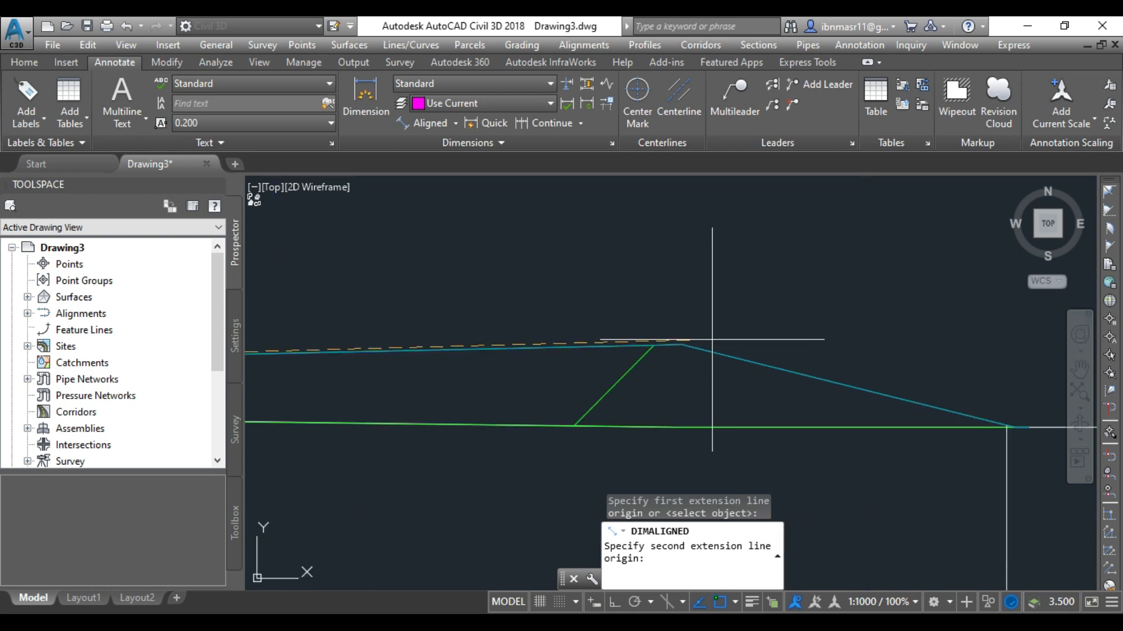
{"action": "left_click", "coordinate": [682, 345]}
{"action": "scroll", "coordinate": [665, 327], "scroll_direction": "down", "scroll_amount": 3}
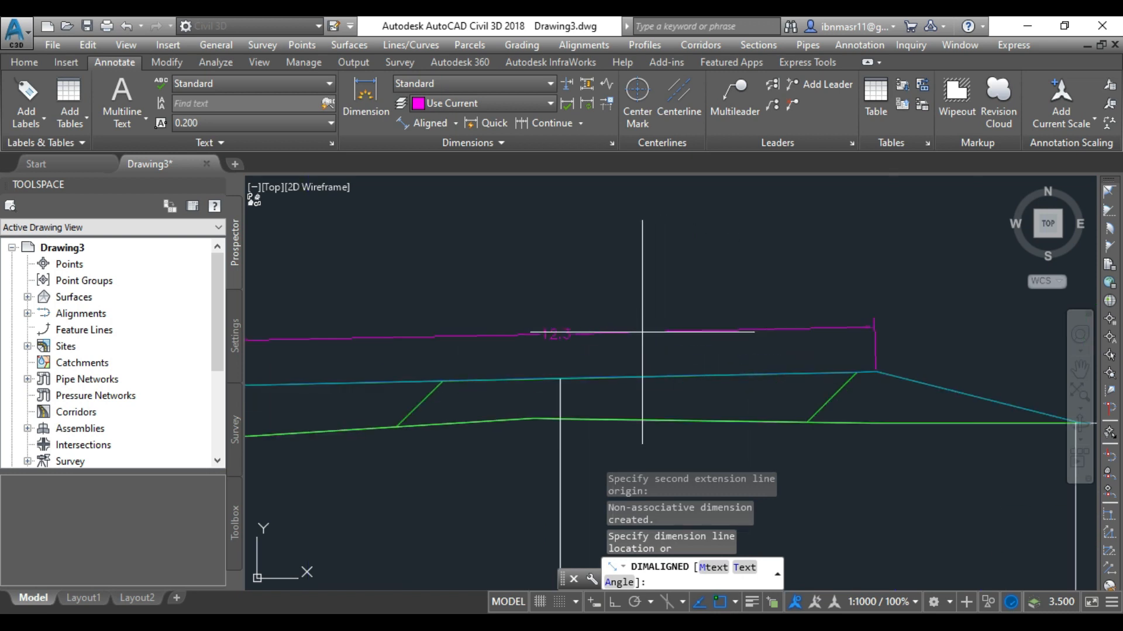
{"action": "left_click", "coordinate": [633, 326]}
Step: Compare the dimensioned road width in the section view with the typical road cross section drawn above the plan
{"action": "scroll", "coordinate": [552, 326], "scroll_direction": "up", "scroll_amount": 4}
{"action": "scroll", "coordinate": [489, 360], "scroll_direction": "down", "scroll_amount": 8}
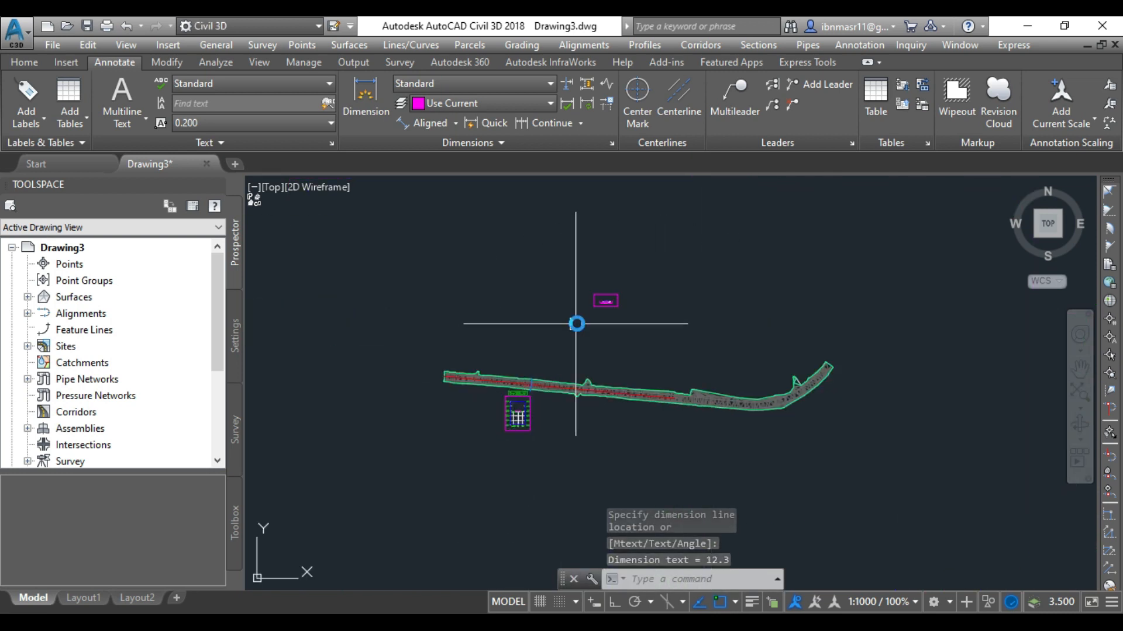
{"action": "scroll", "coordinate": [638, 269], "scroll_direction": "up", "scroll_amount": 10}
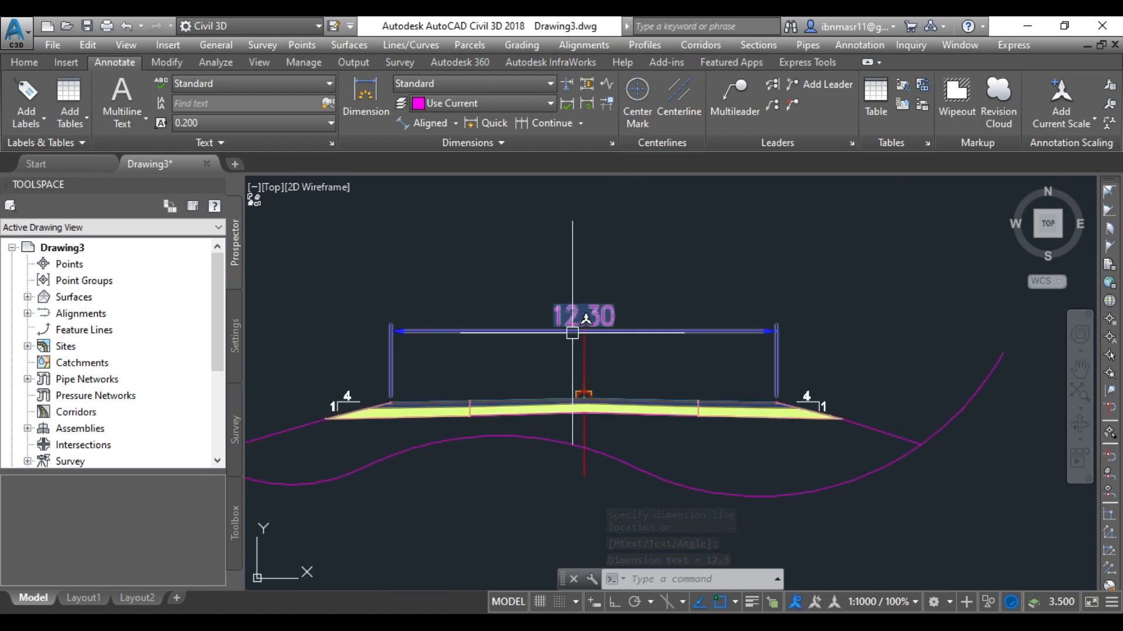
{"action": "scroll", "coordinate": [608, 316], "scroll_direction": "down", "scroll_amount": 2}
{"action": "scroll", "coordinate": [442, 380], "scroll_direction": "up", "scroll_amount": 2}
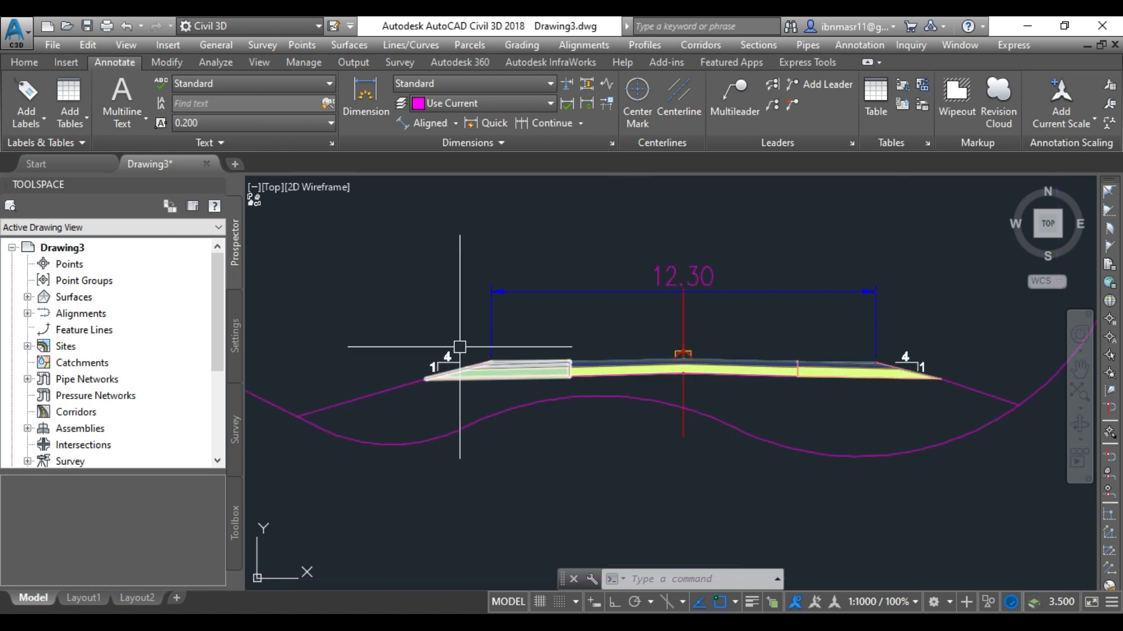
{"action": "scroll", "coordinate": [752, 281], "scroll_direction": "down", "scroll_amount": 5}
{"action": "scroll", "coordinate": [527, 335], "scroll_direction": "up", "scroll_amount": 8}
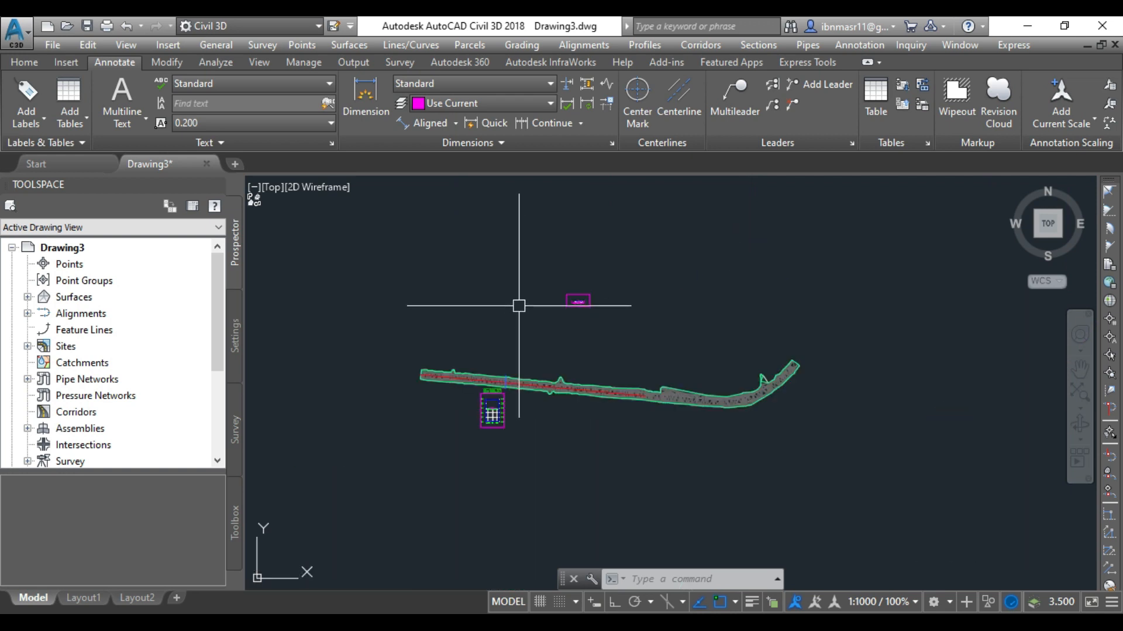
{"action": "scroll", "coordinate": [315, 479], "scroll_direction": "down", "scroll_amount": 8}
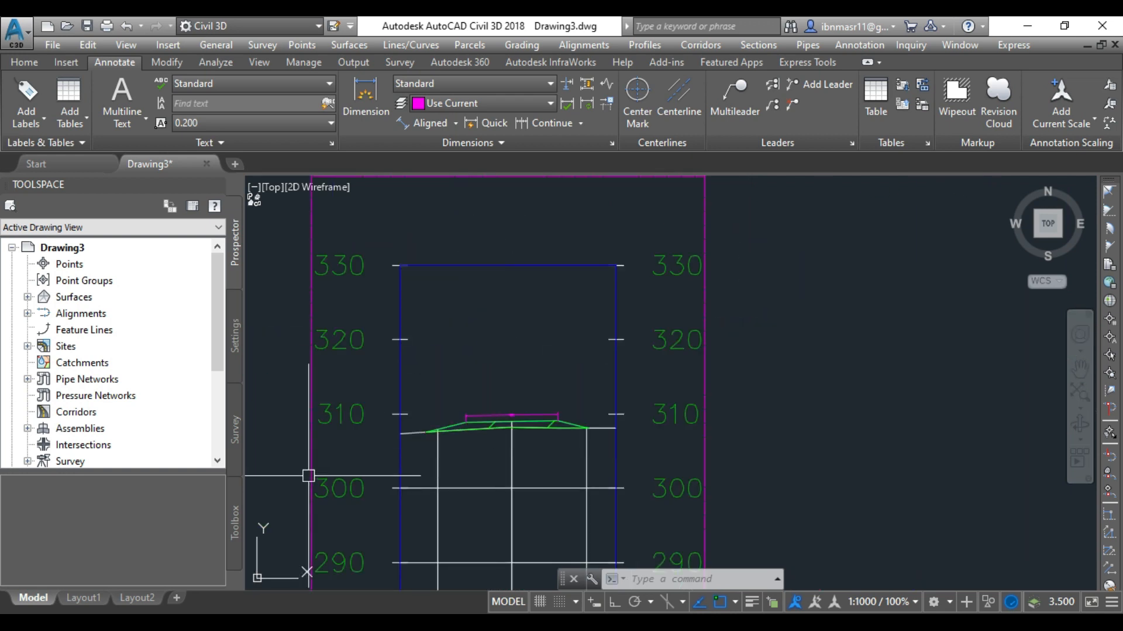
{"action": "key", "text": "Escape"}
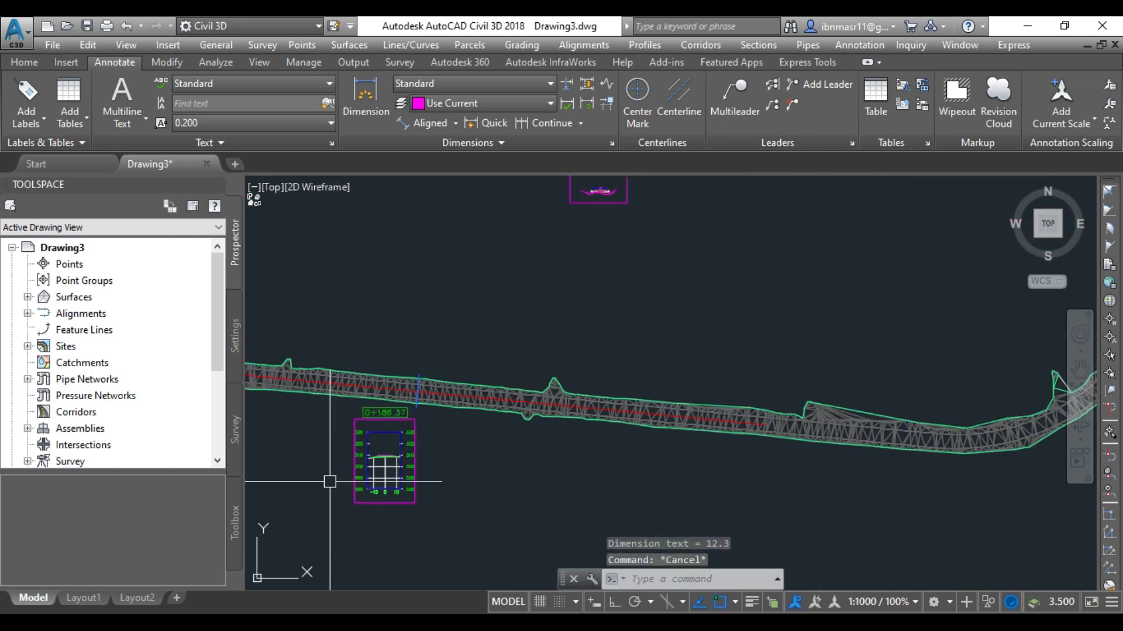
{"action": "scroll", "coordinate": [556, 370], "scroll_direction": "up", "scroll_amount": 8}
{"action": "scroll", "coordinate": [511, 401], "scroll_direction": "up", "scroll_amount": 3}
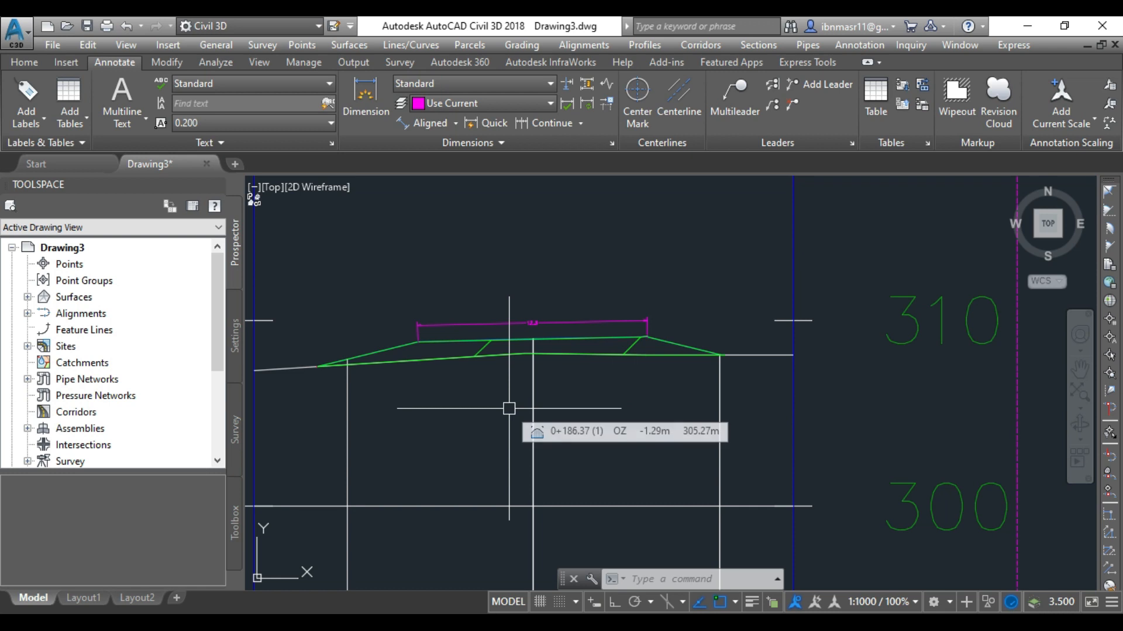
{"action": "scroll", "coordinate": [436, 450], "scroll_direction": "down", "scroll_amount": 4}
{"action": "scroll", "coordinate": [435, 452], "scroll_direction": "down", "scroll_amount": 6}
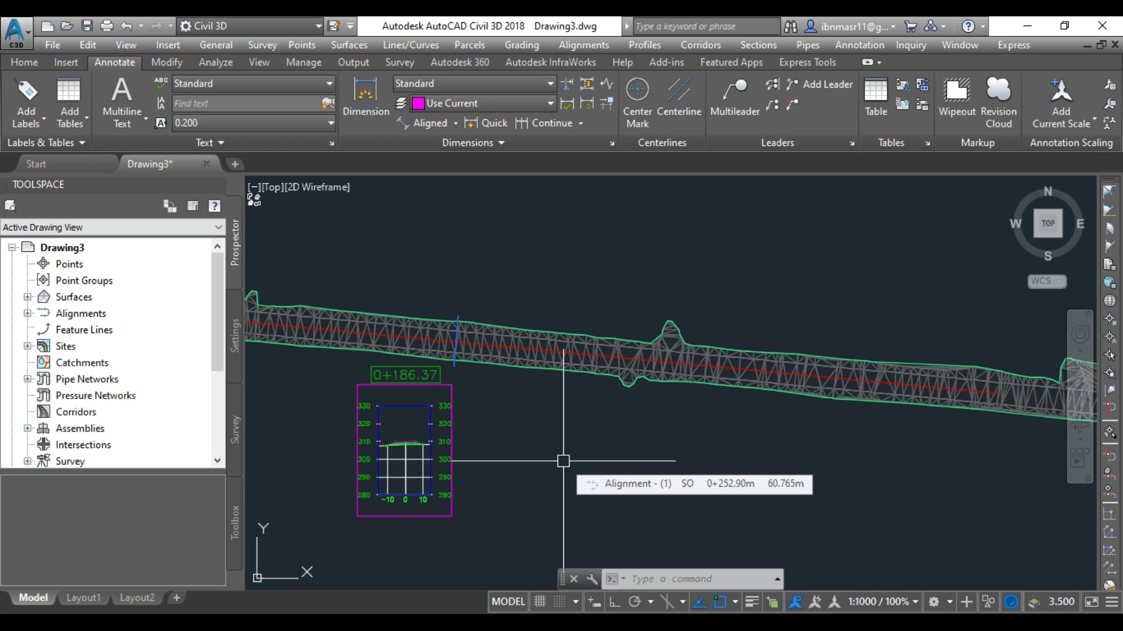
Step: Check the label types available for the ROAD SLOPE surface without adding any label
{"action": "scroll", "coordinate": [497, 351], "scroll_direction": "up", "scroll_amount": 4}
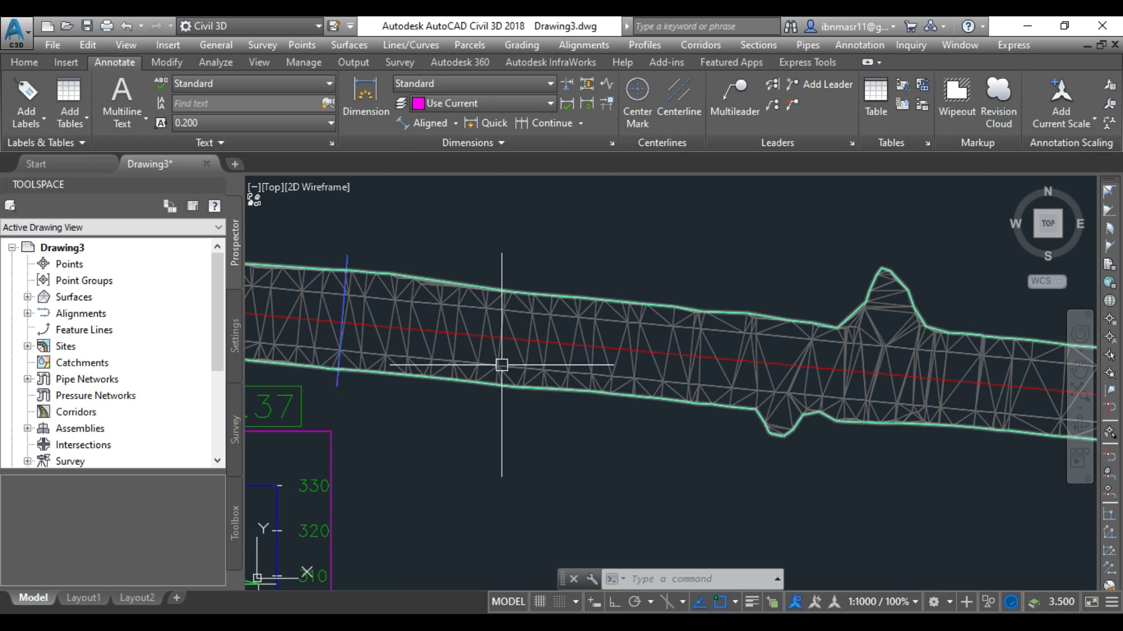
{"action": "left_click", "coordinate": [496, 351]}
{"action": "left_click", "coordinate": [27, 120]}
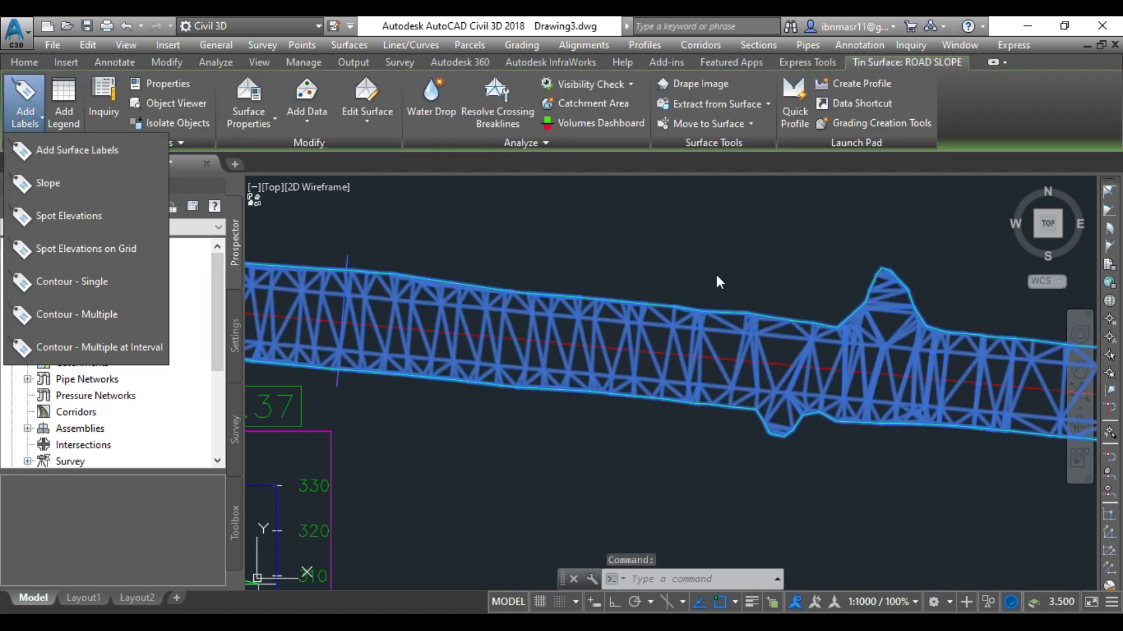
{"action": "key", "text": "Escape"}
{"action": "key", "text": "Escape"}
{"action": "scroll", "coordinate": [643, 381], "scroll_direction": "down", "scroll_amount": 6}
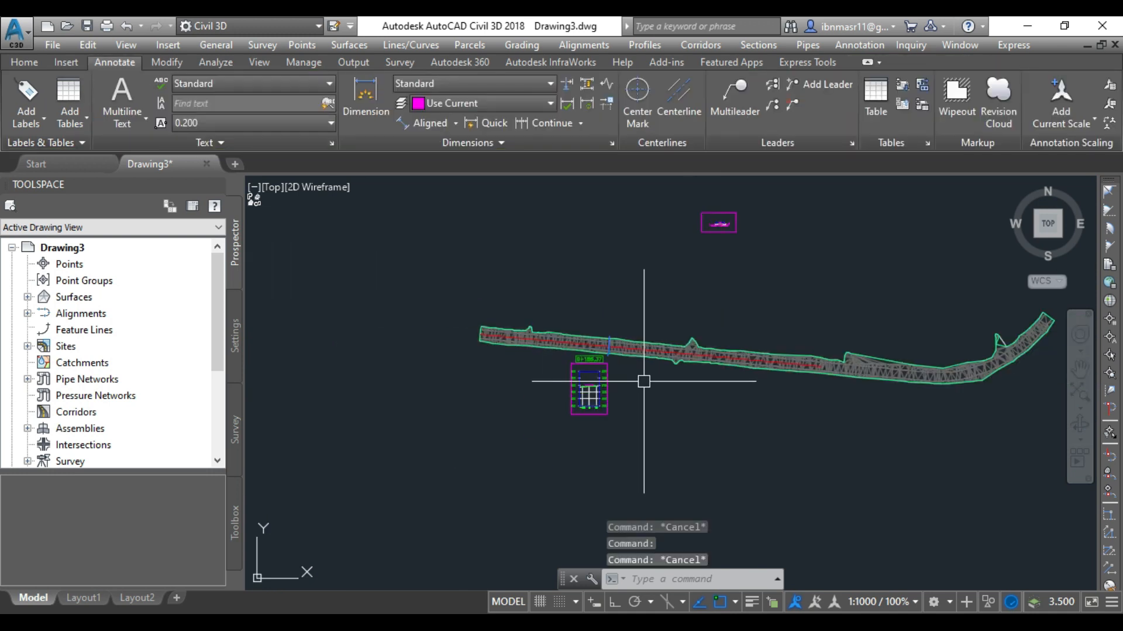